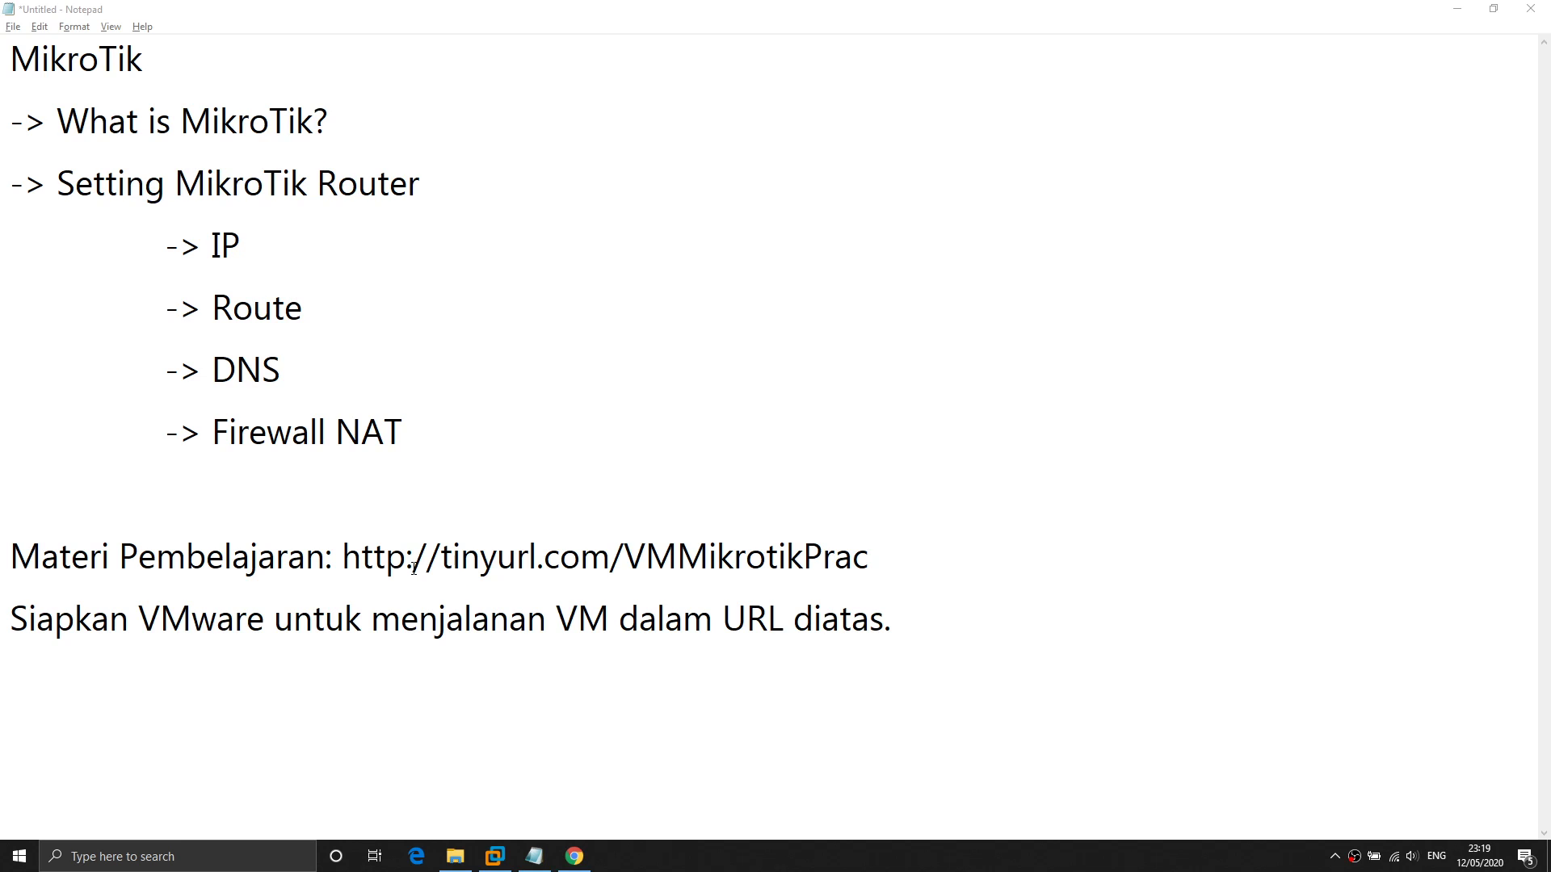
Select the course-material link and highlight the words VMware and VM in the instructions.
left_click(342, 557)
left_click(880, 562, "shift")
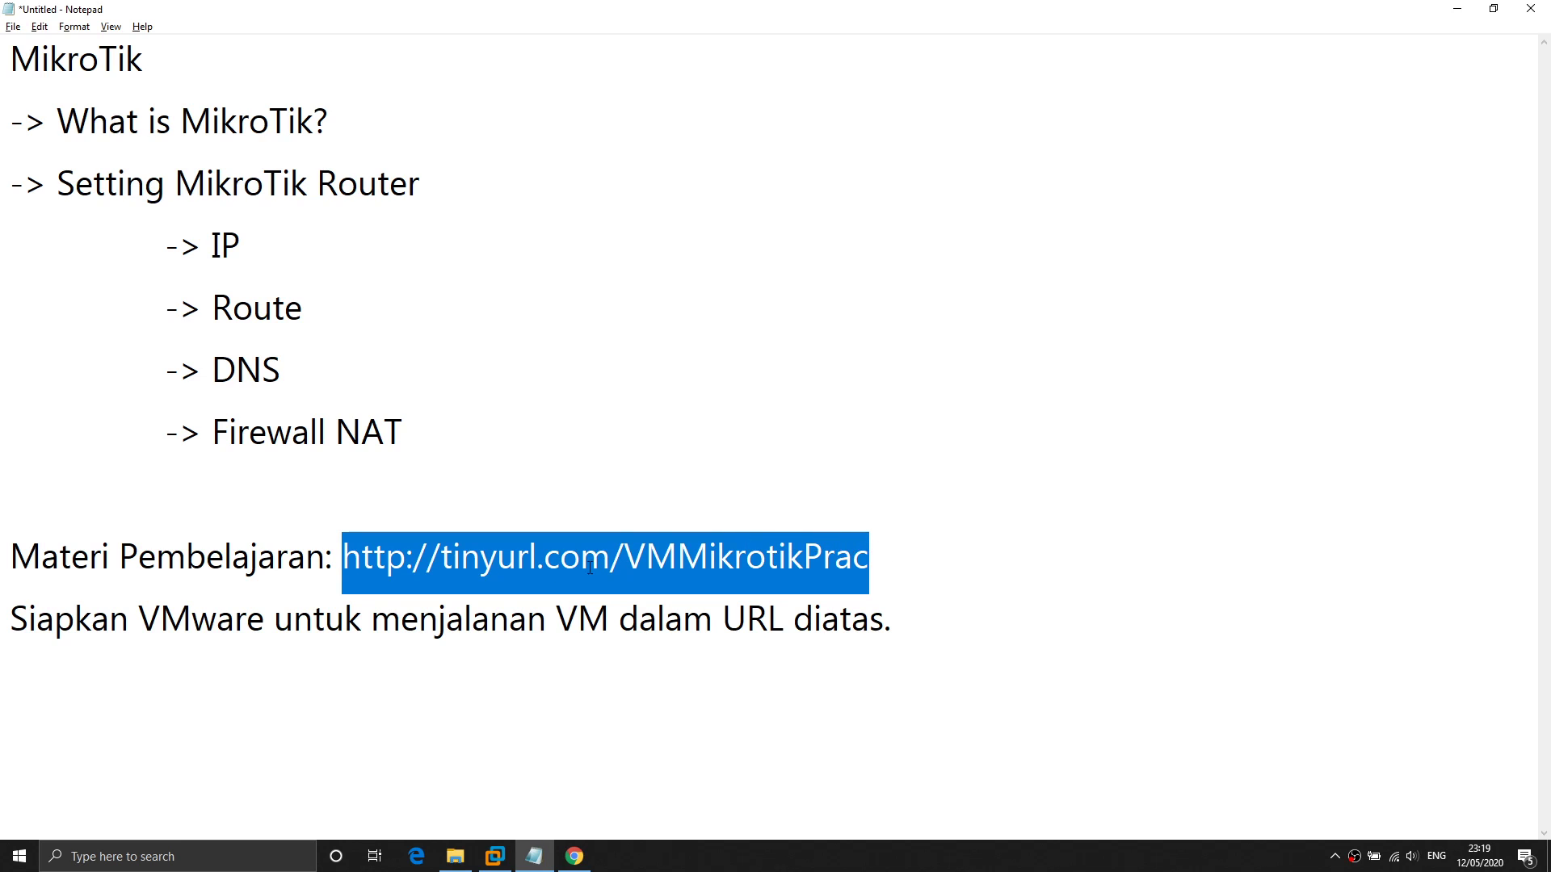
double_click(236, 617)
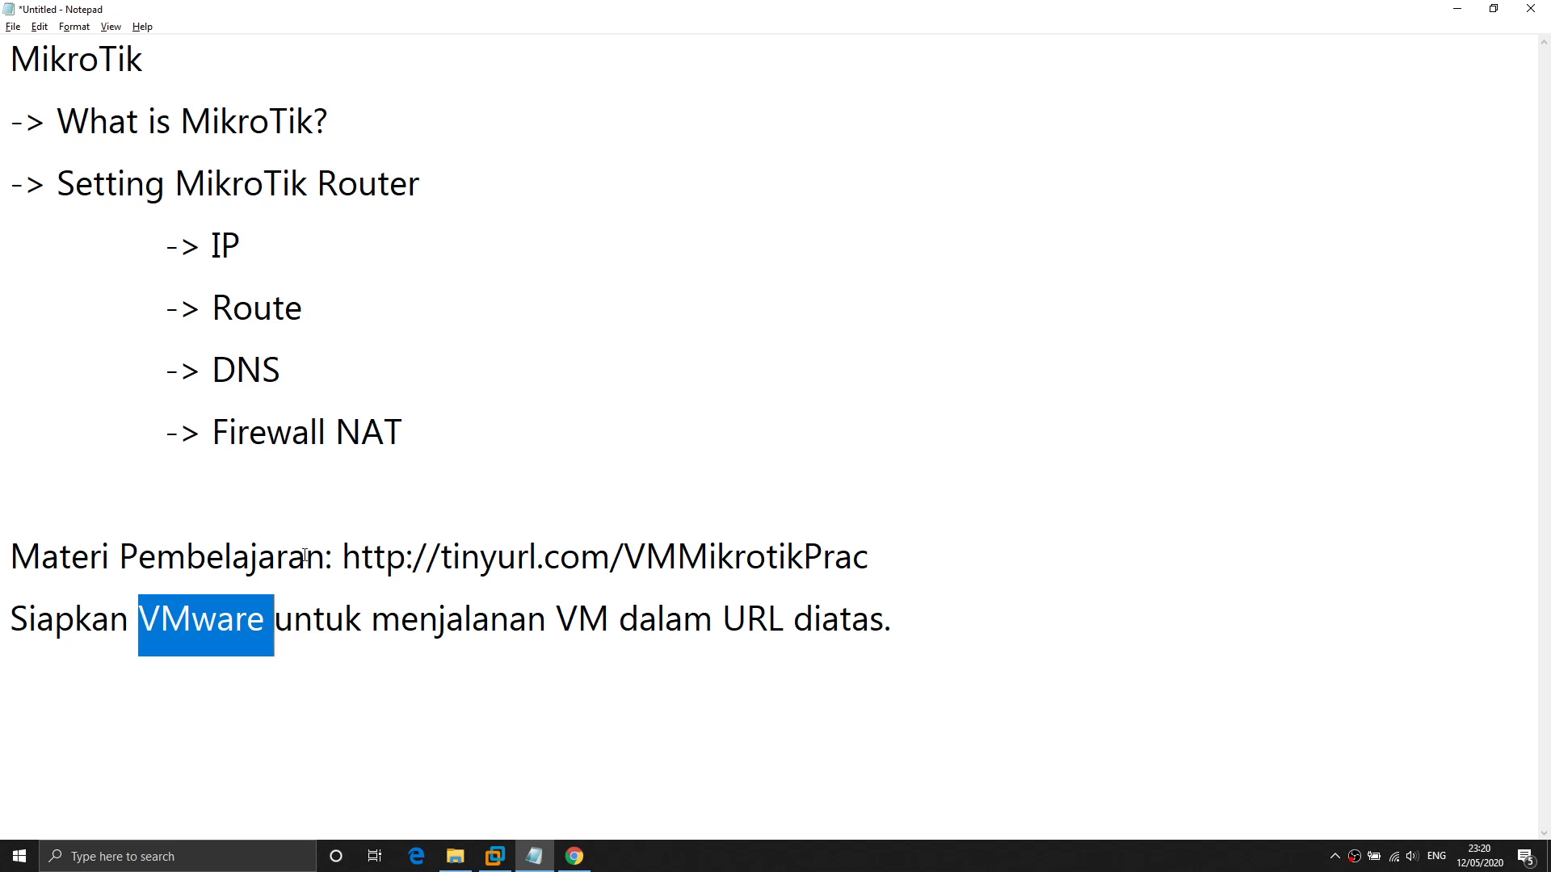
left_click(344, 556)
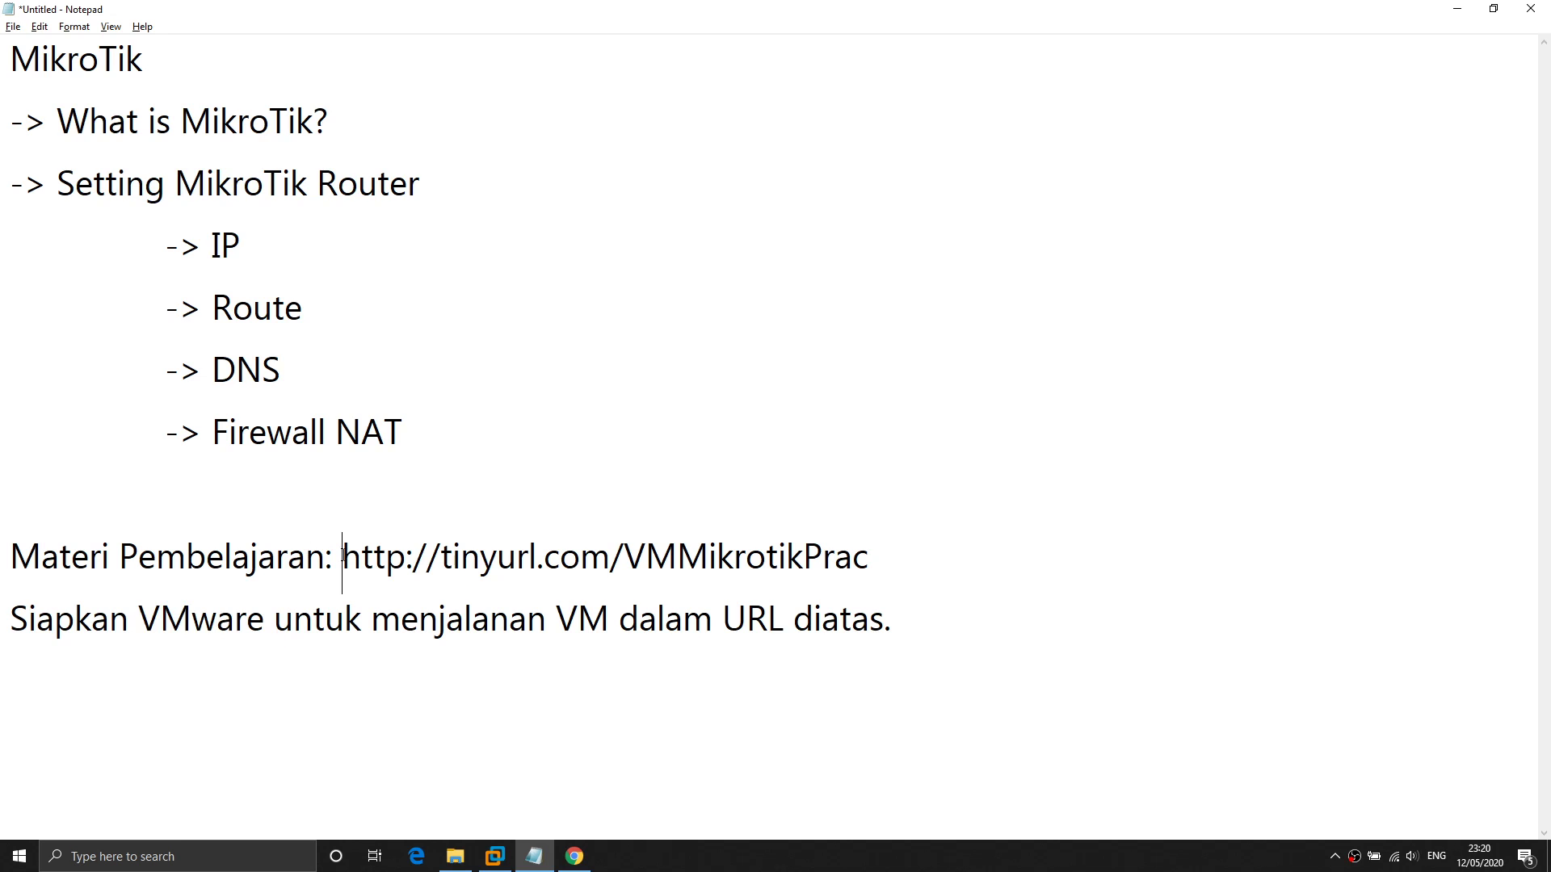
left_click(907, 543, "shift")
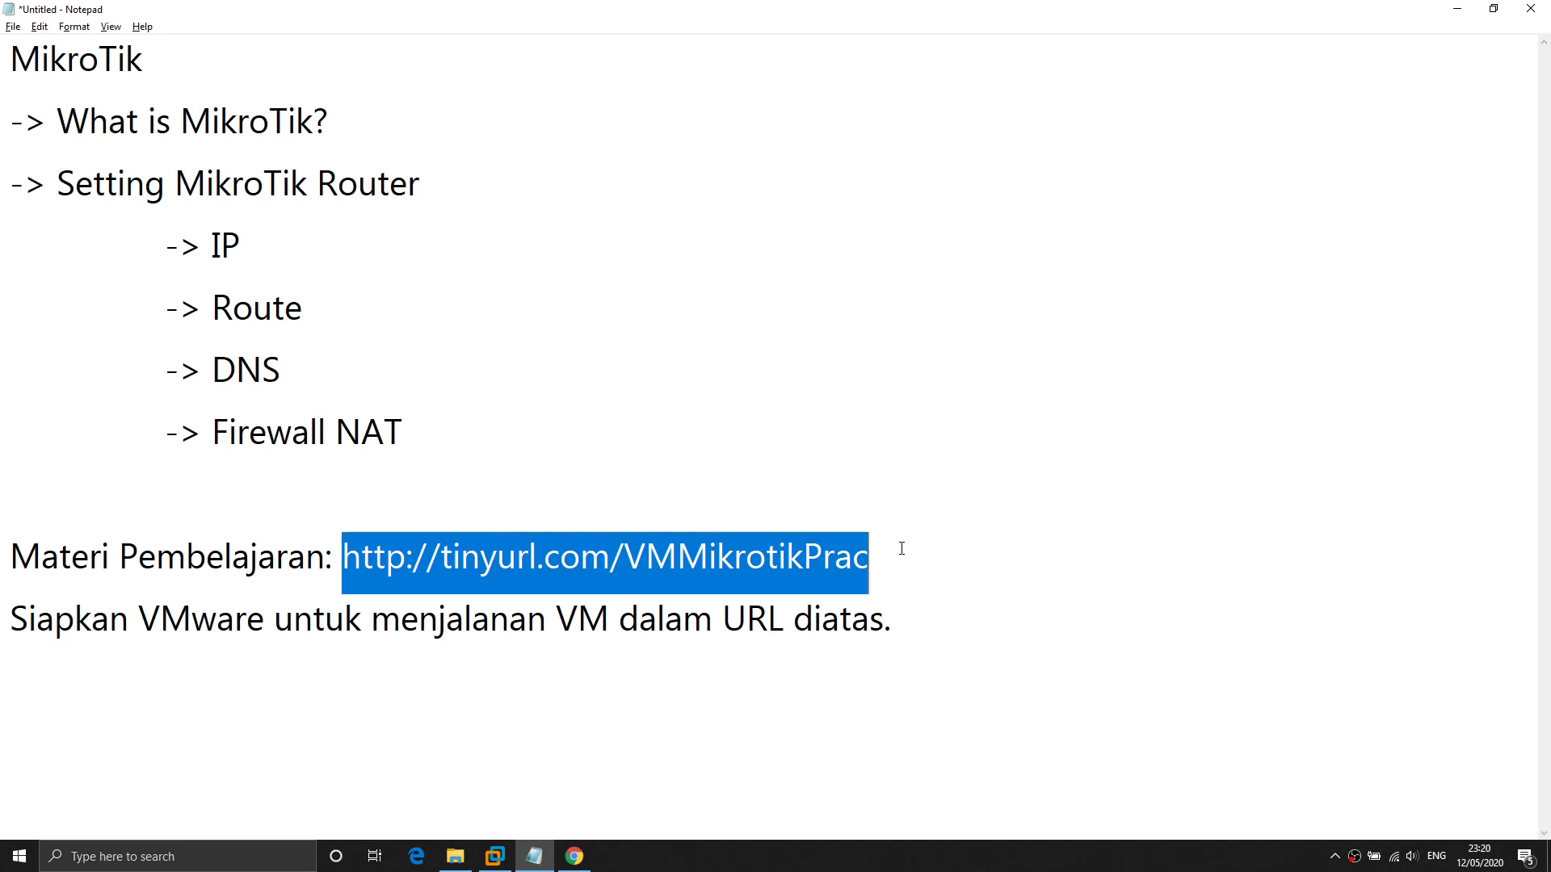
double_click(204, 630)
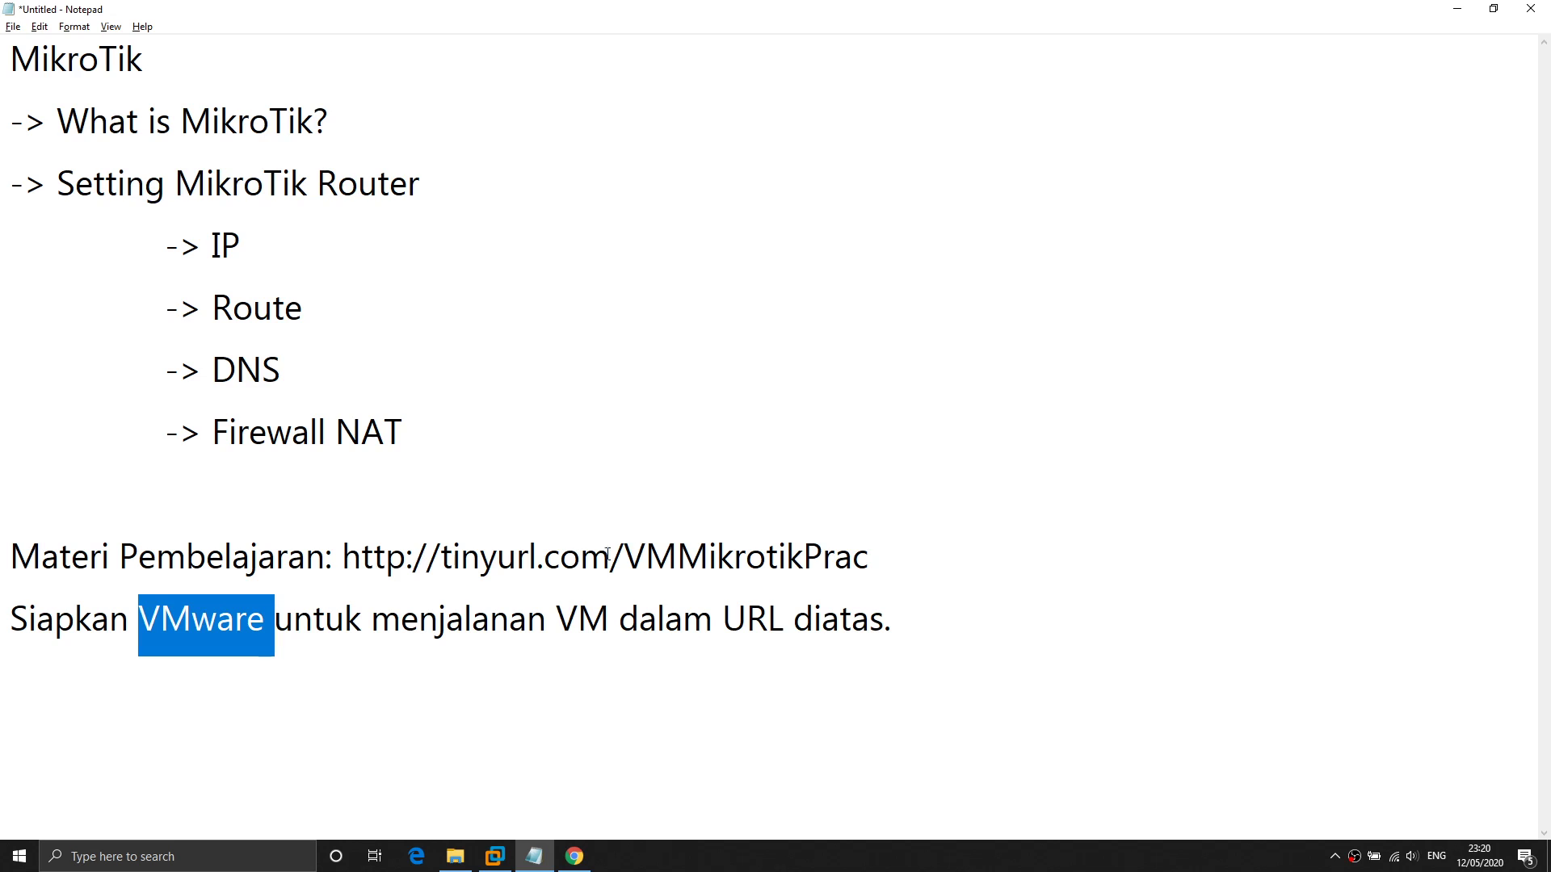
double_click(582, 614)
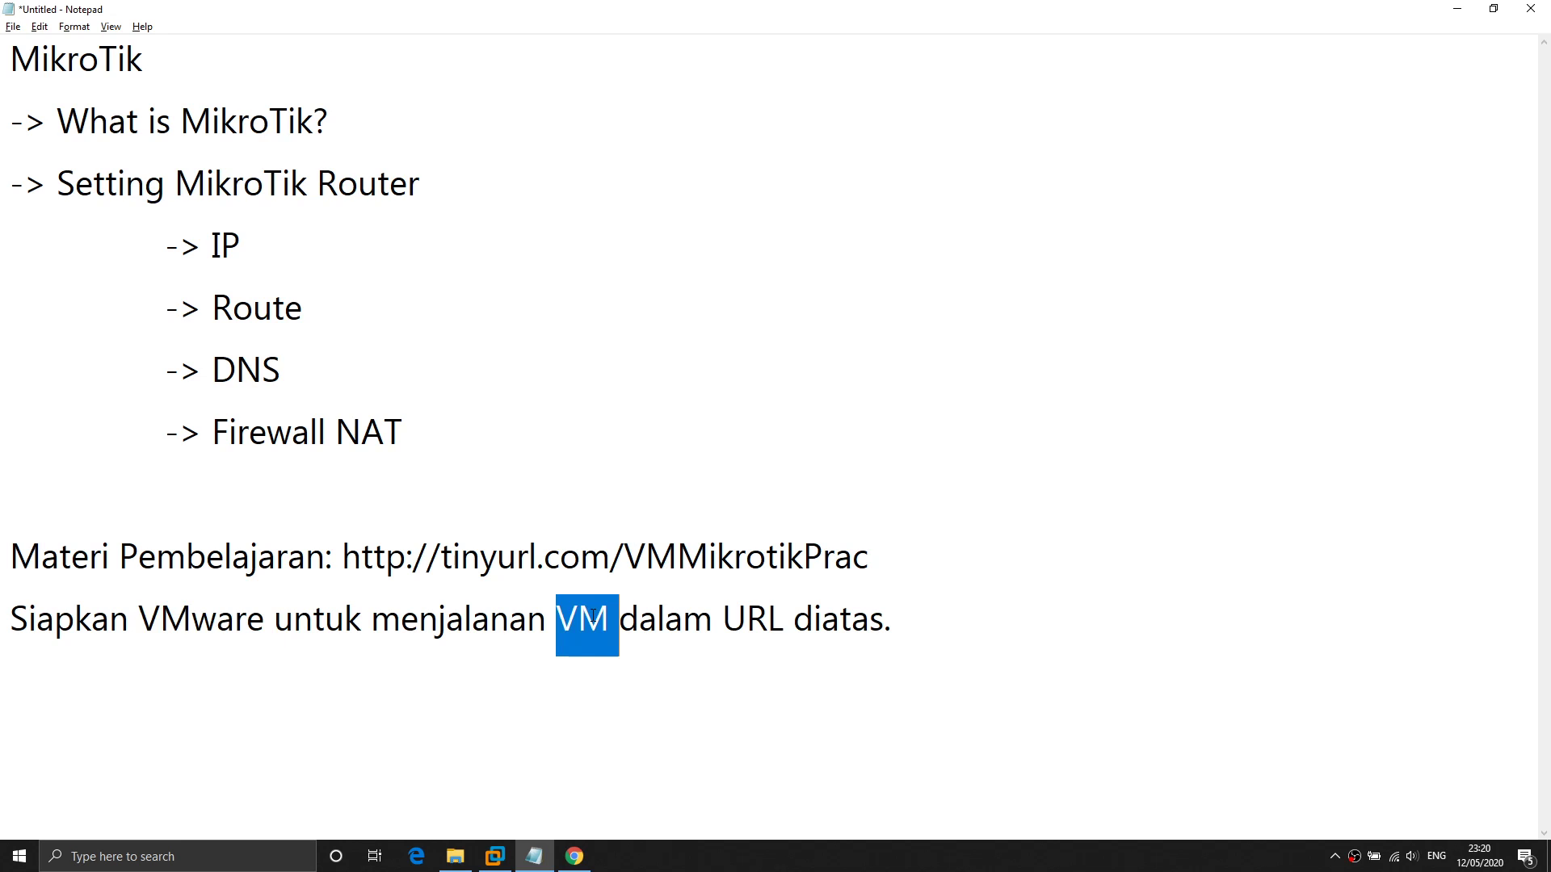
left_click(343, 558)
left_click(931, 559, "shift")
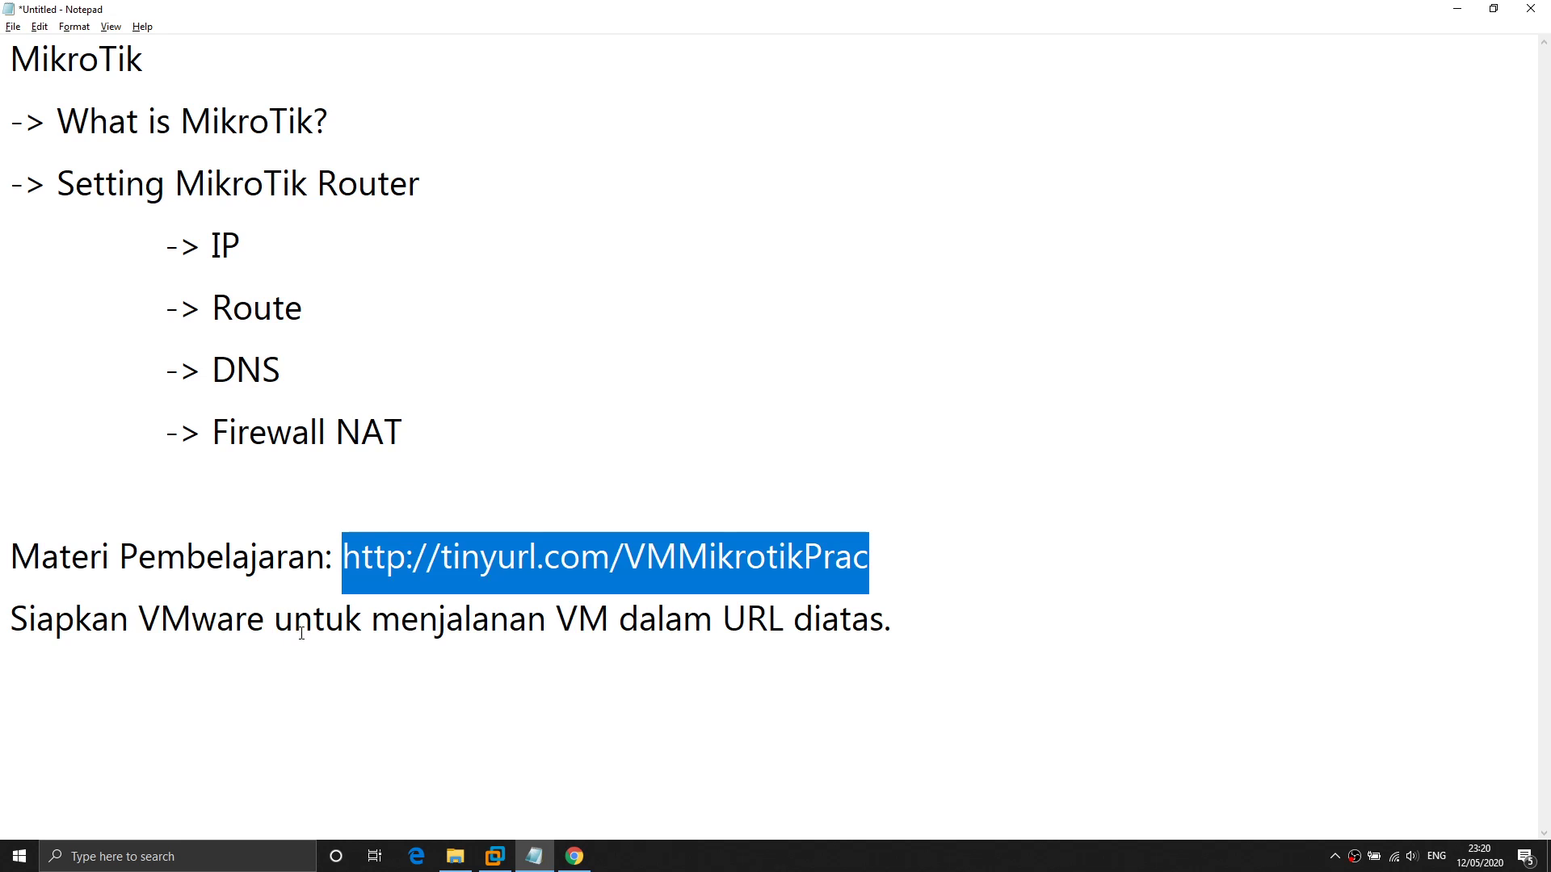
double_click(168, 626)
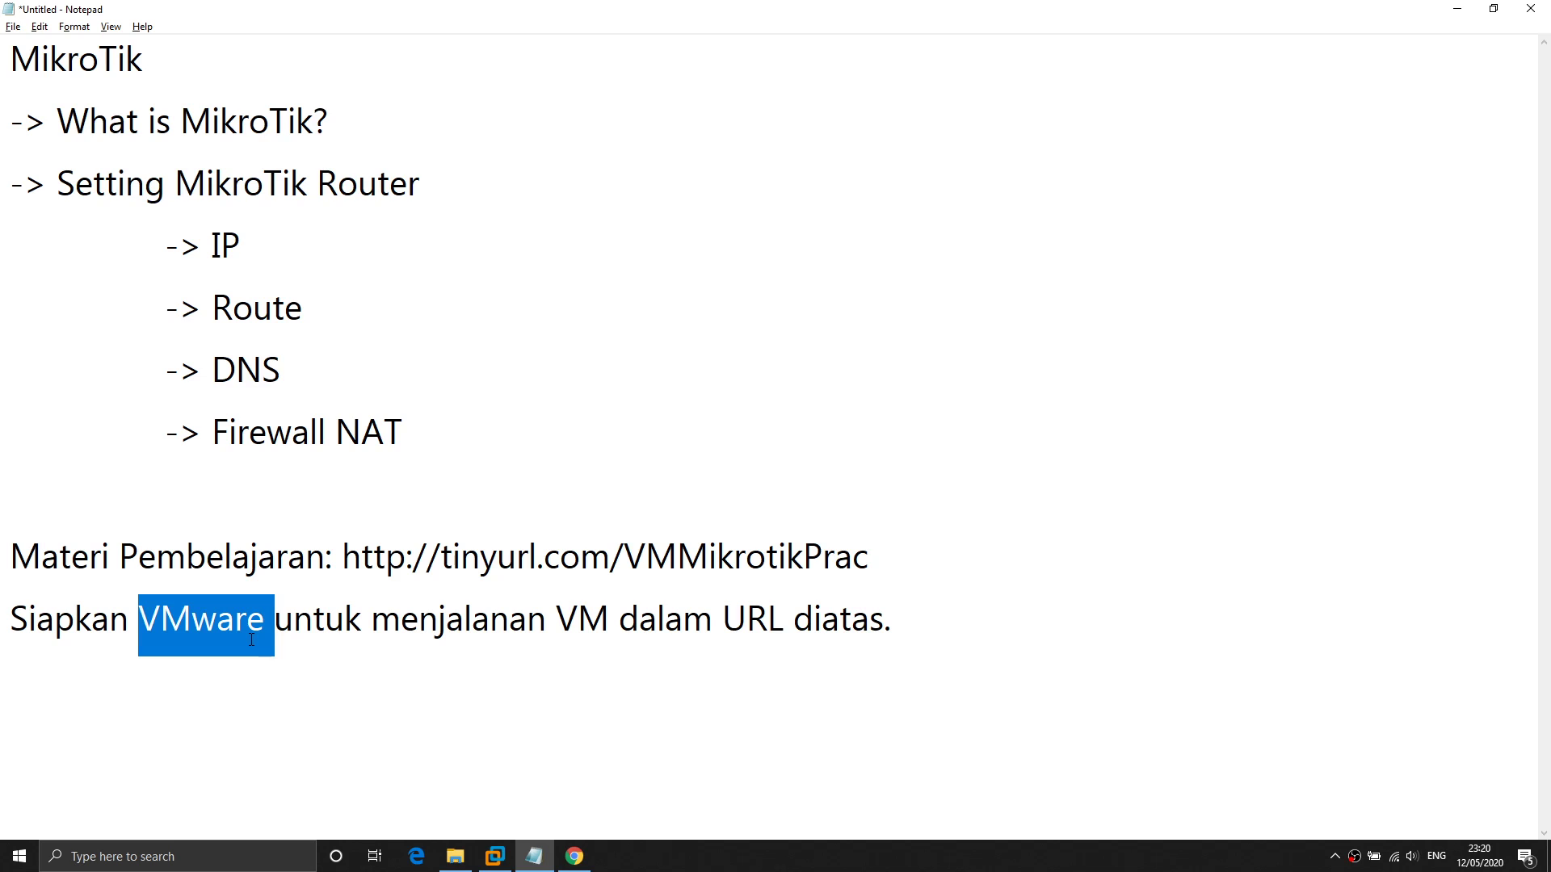
Search 'download vmware player' in a new private browser tab, then close that tab.
key("alt+Tab")
key("Tab")
key("Tab")
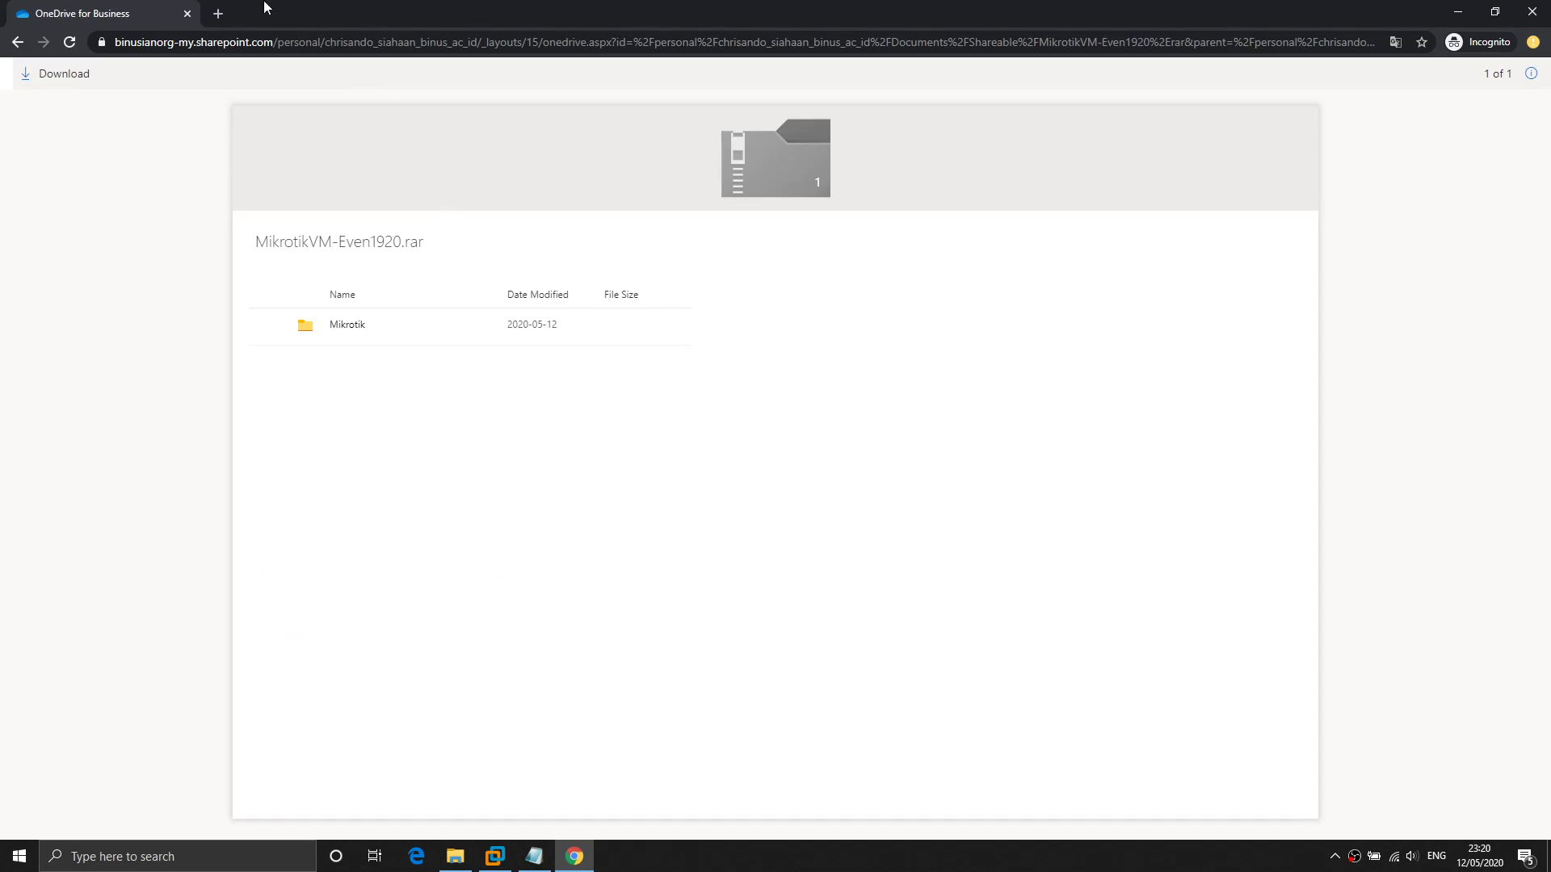
key("ctrl+t")
type("downl")
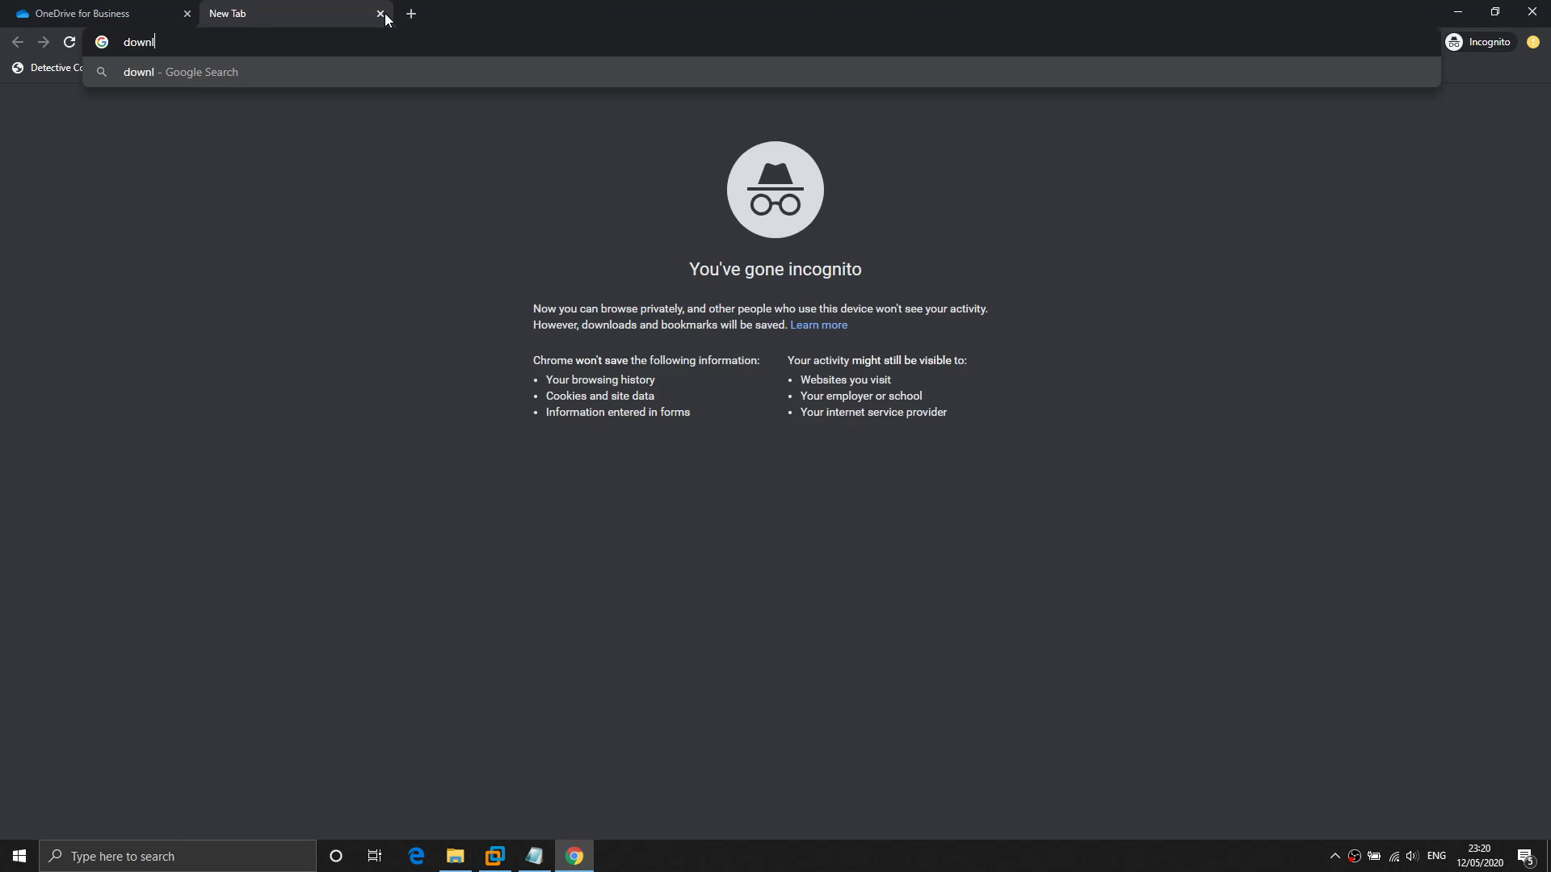
type("oad vmware p")
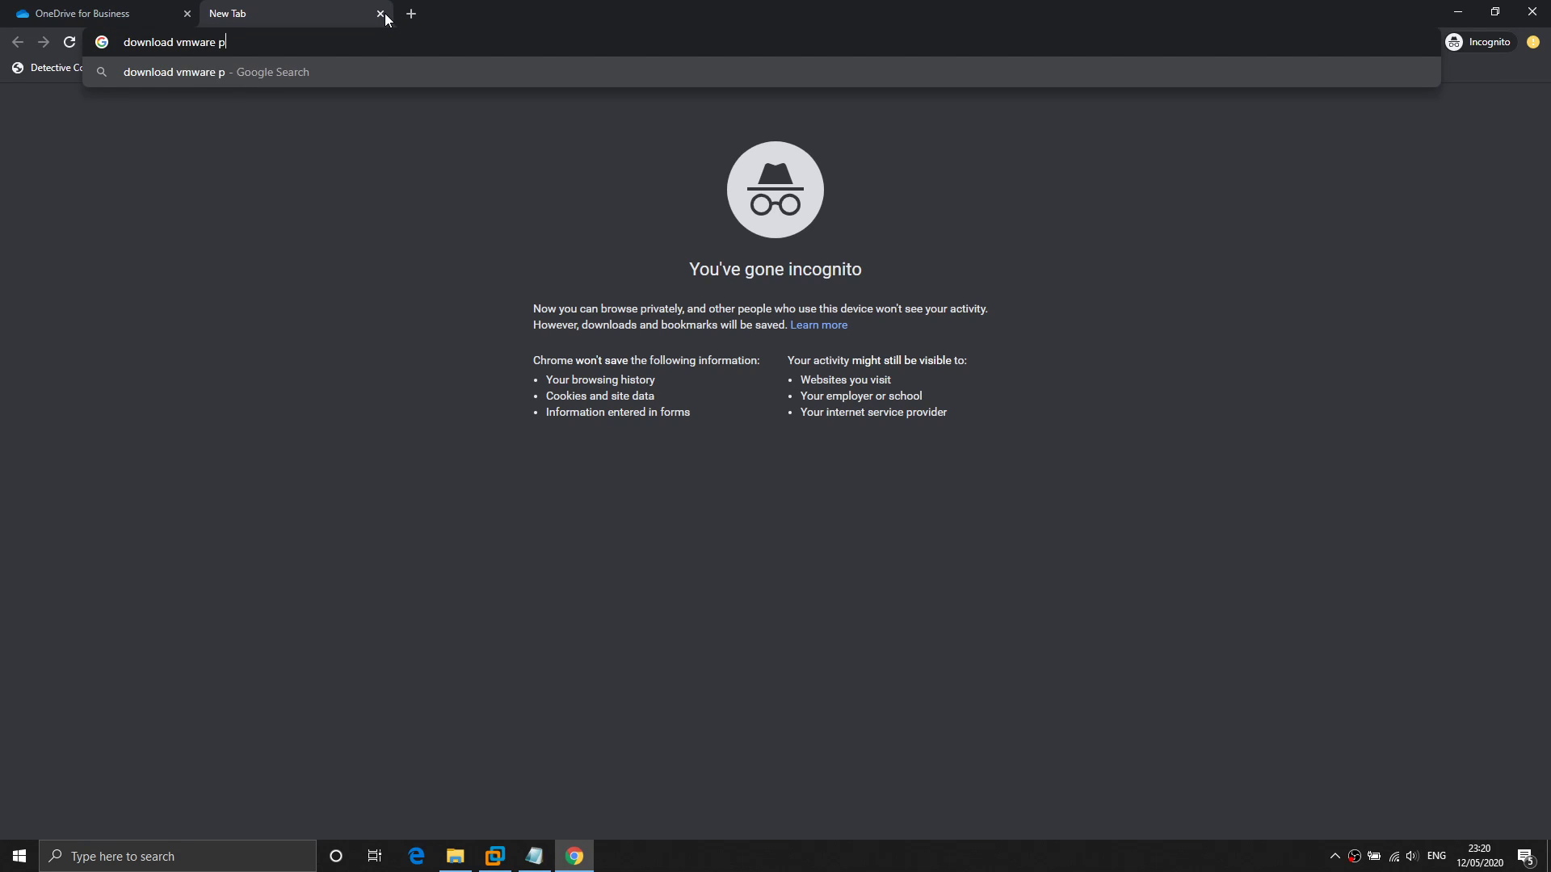
type("layer")
key("Return")
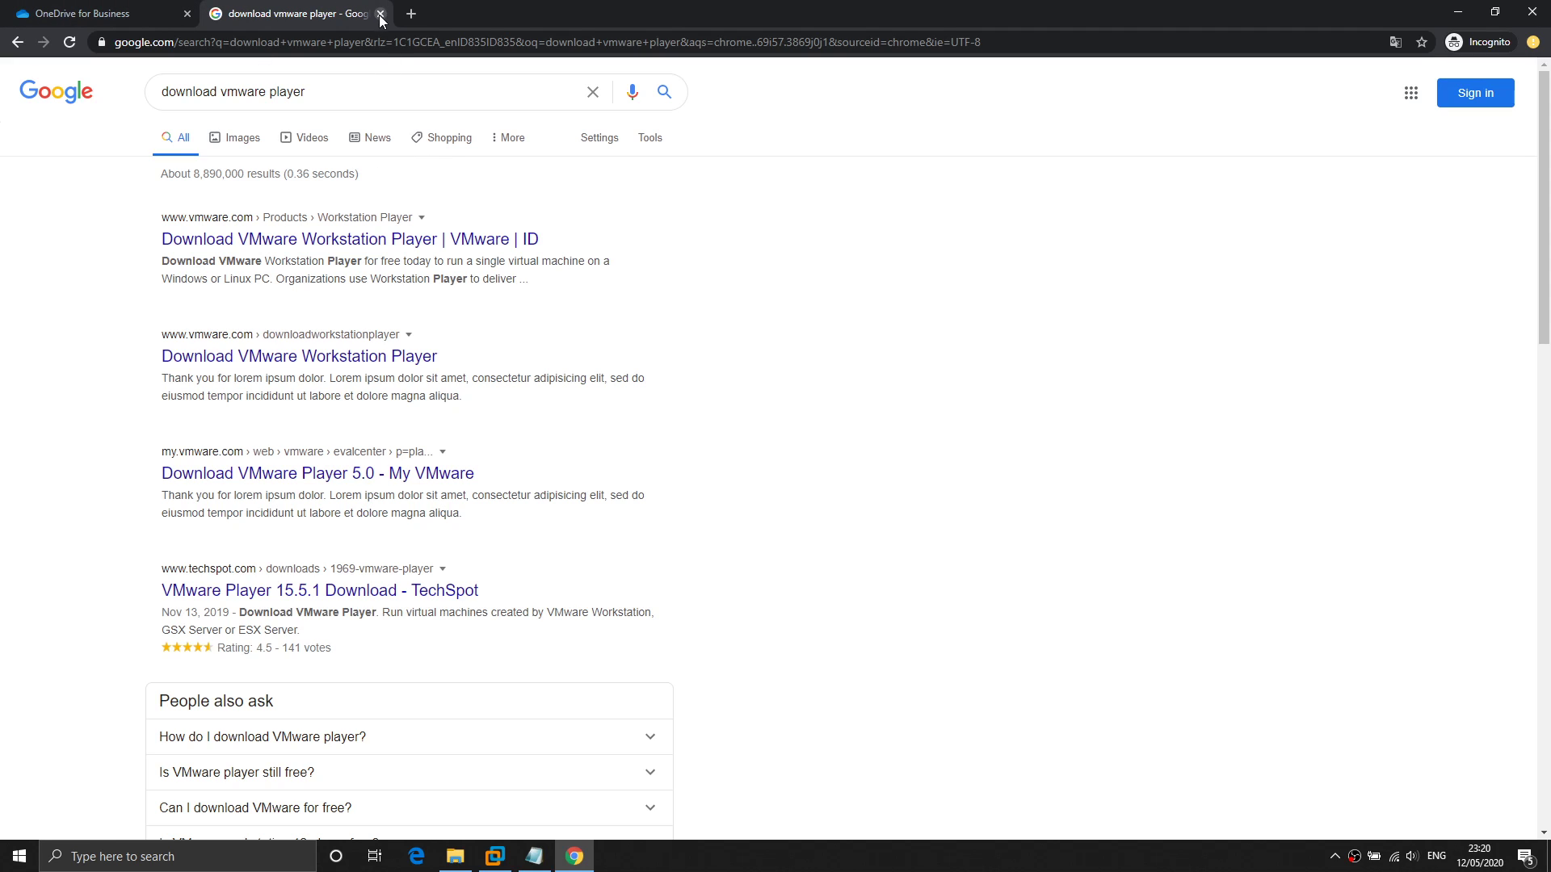
key("ctrl+w")
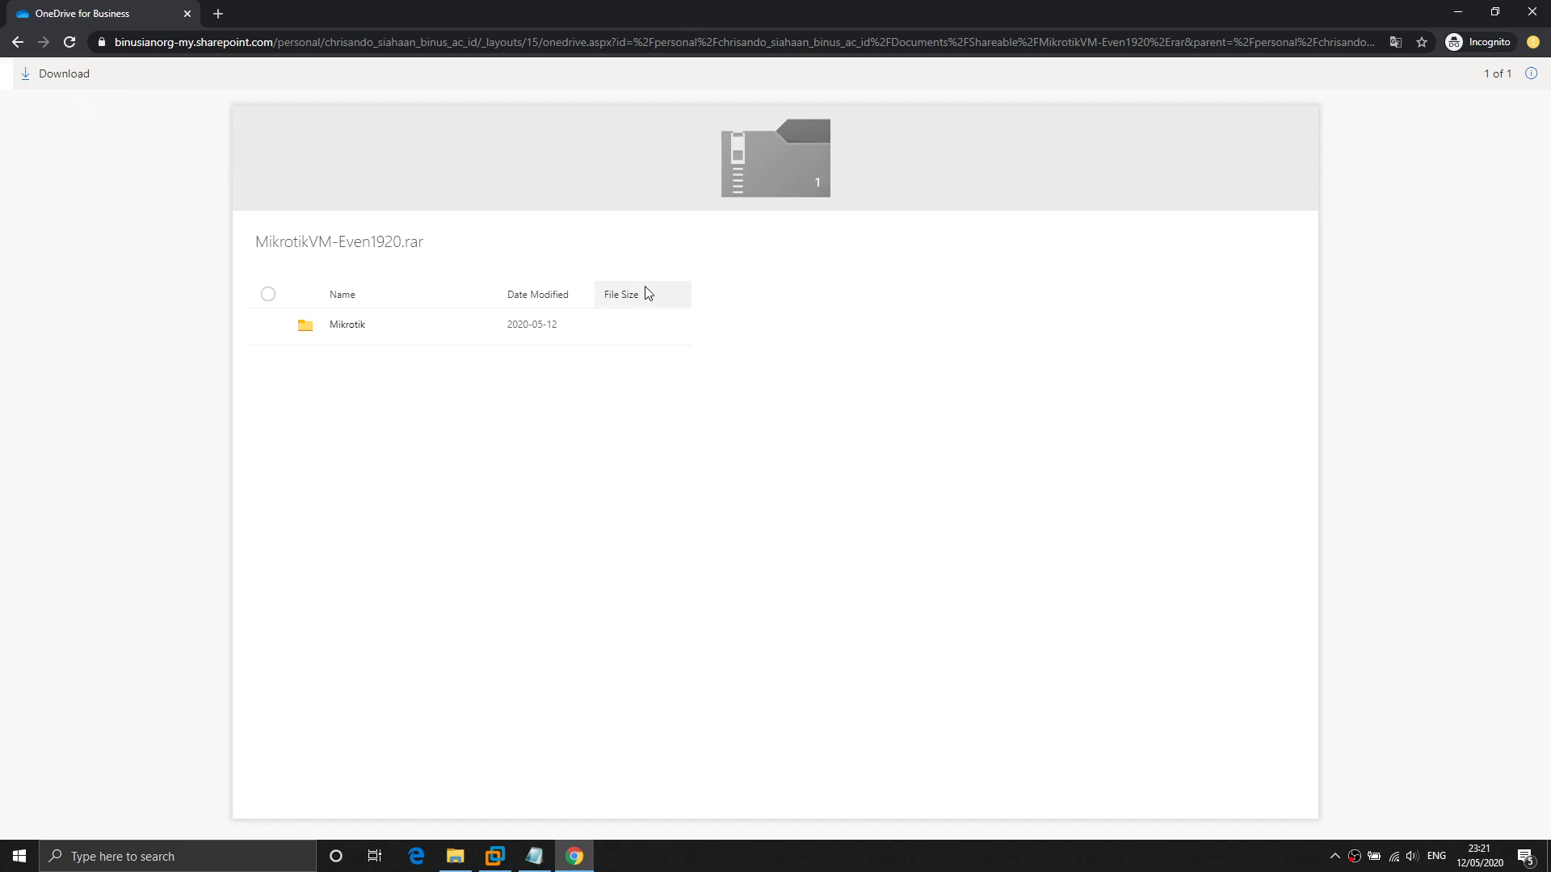
Extract MikrotikVM-Even1920.rar here in E:\VM and open the new Mikrotik folder.
key("alt+Tab")
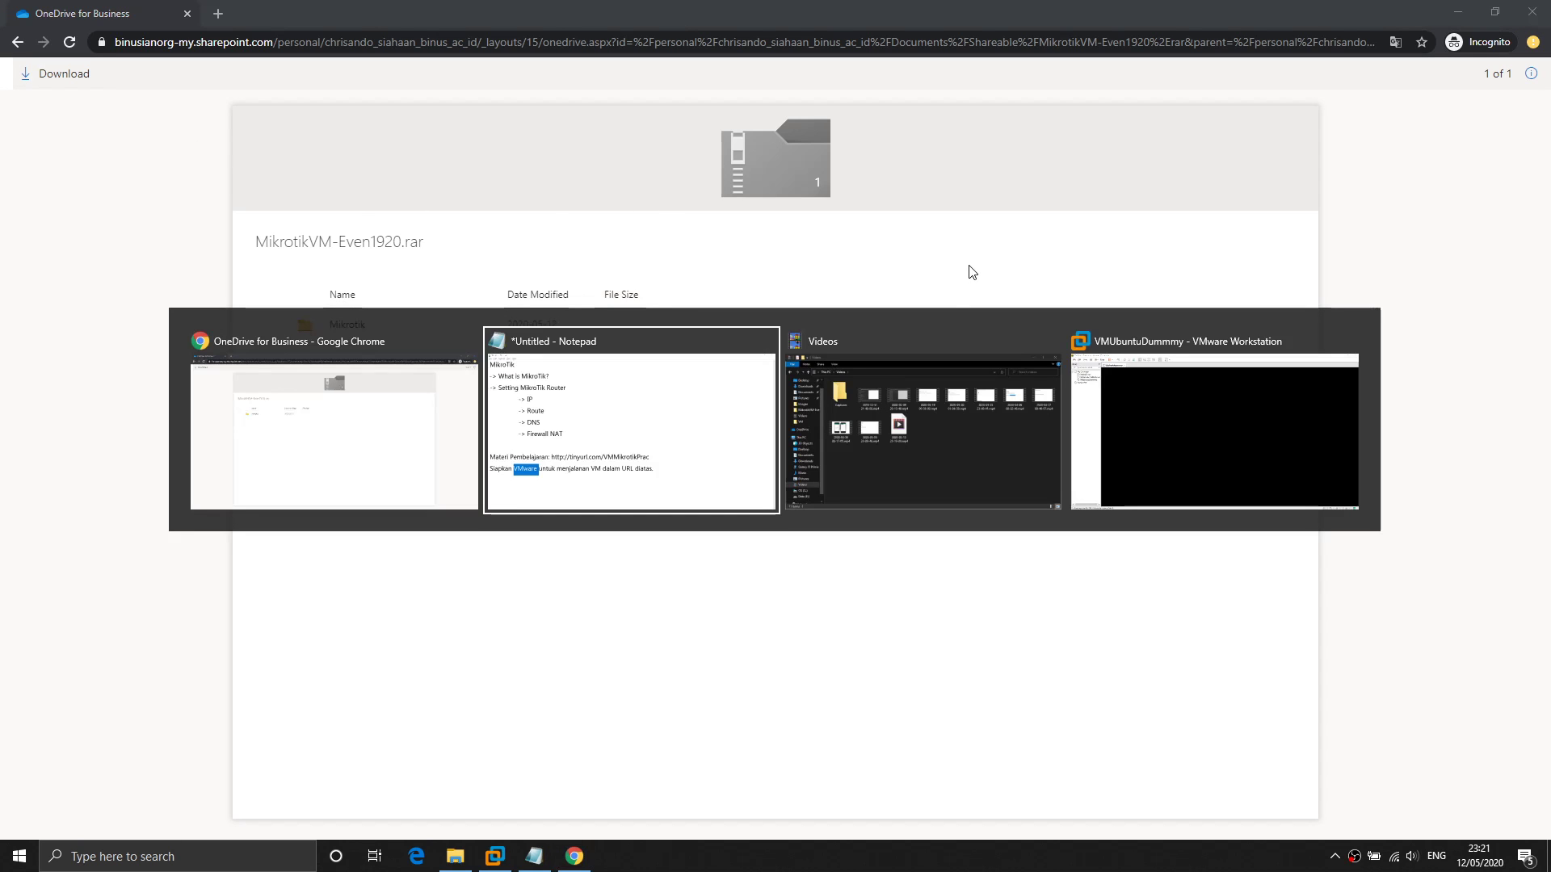
key("alt+Tab")
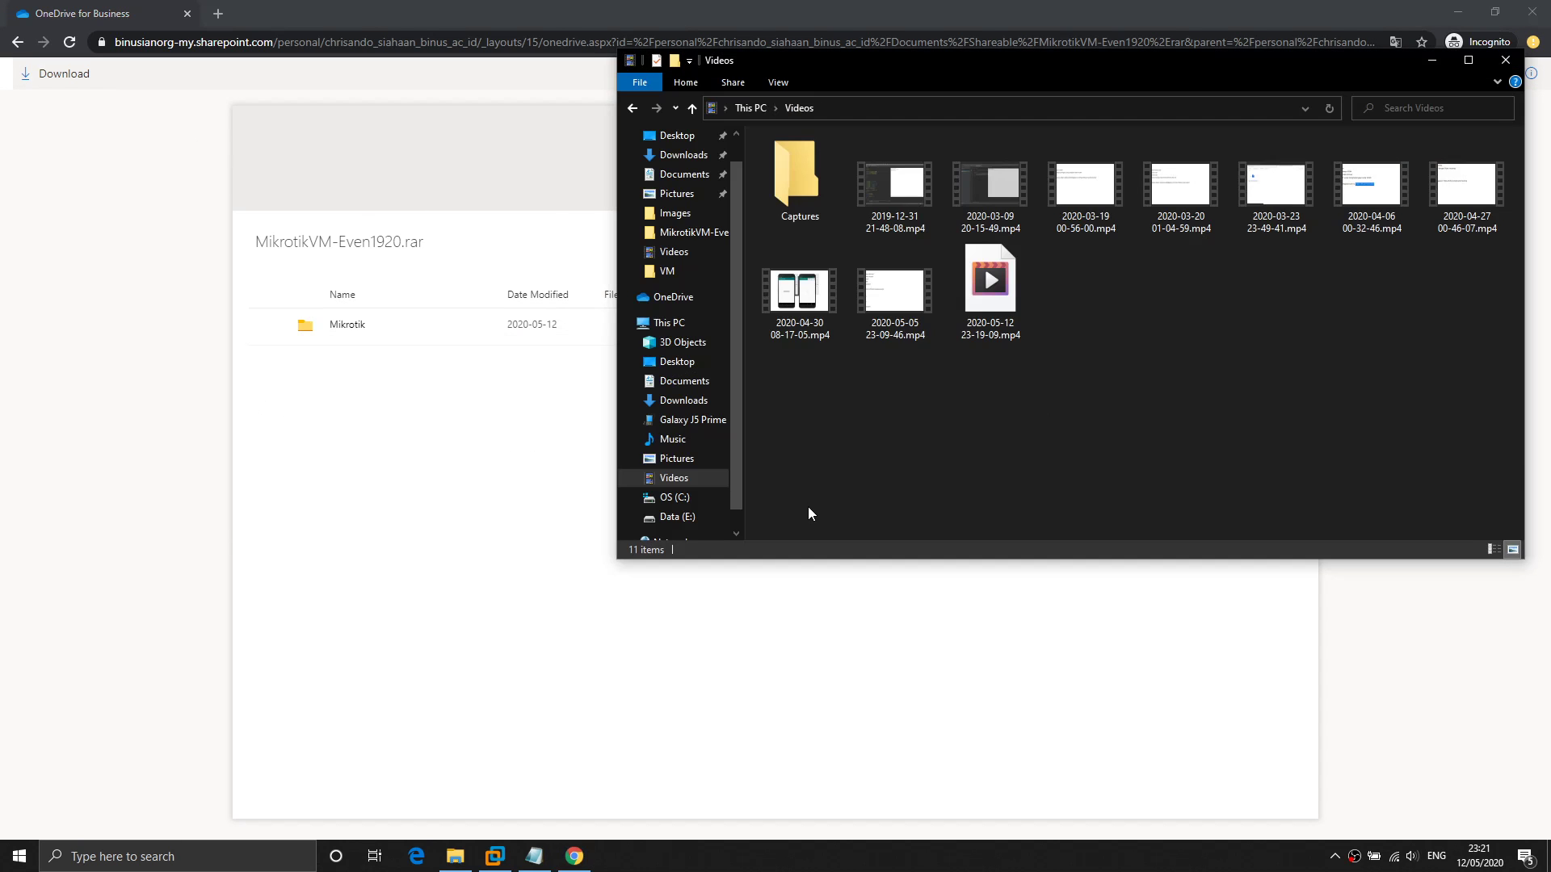
key("alt+Left")
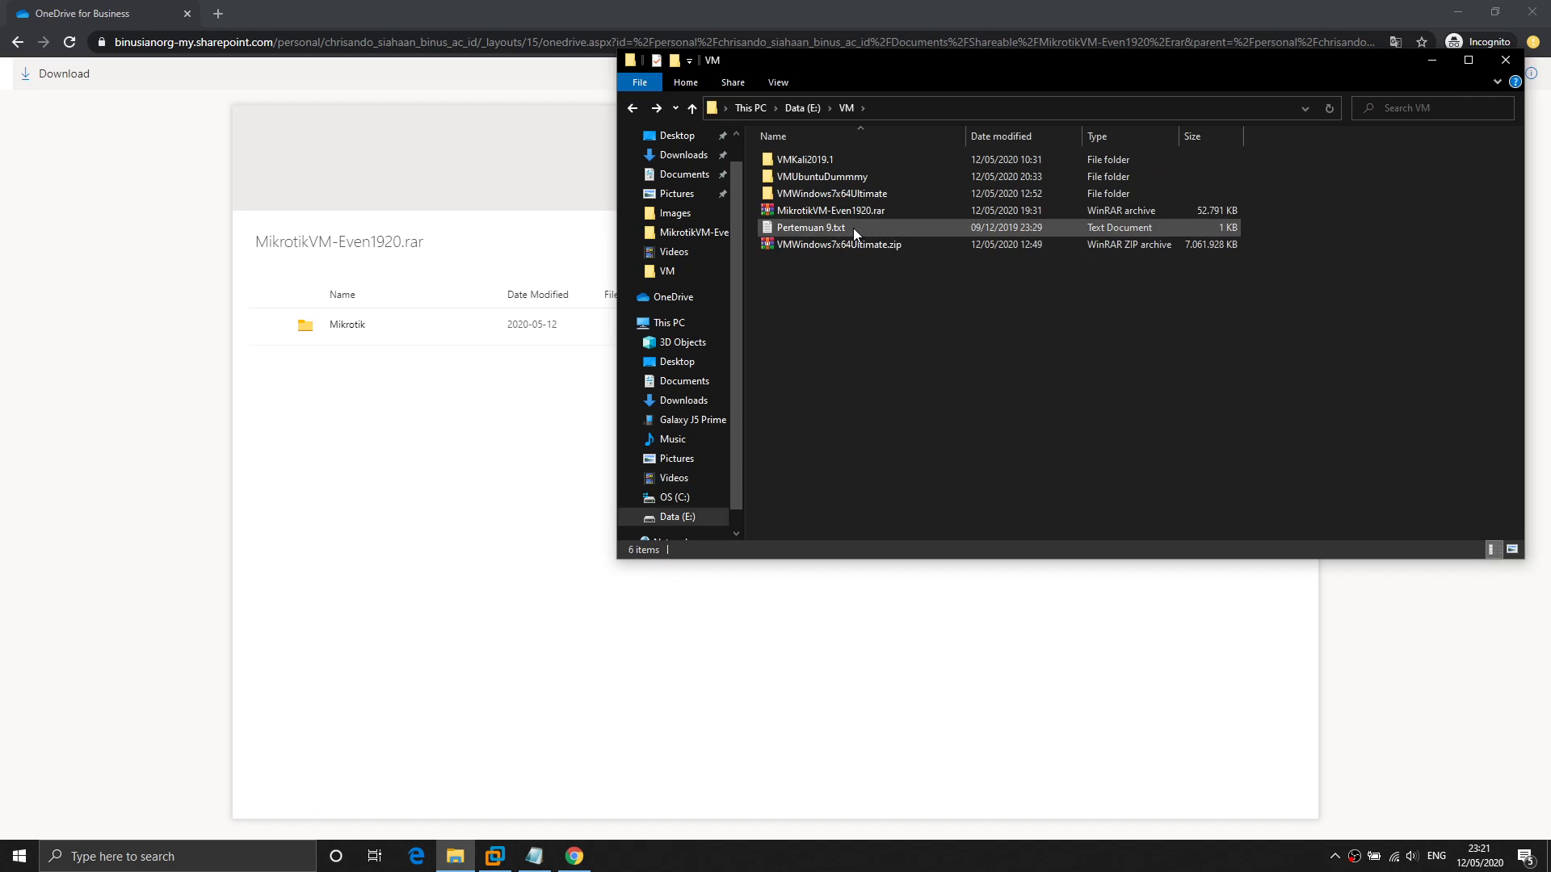
left_click(850, 213)
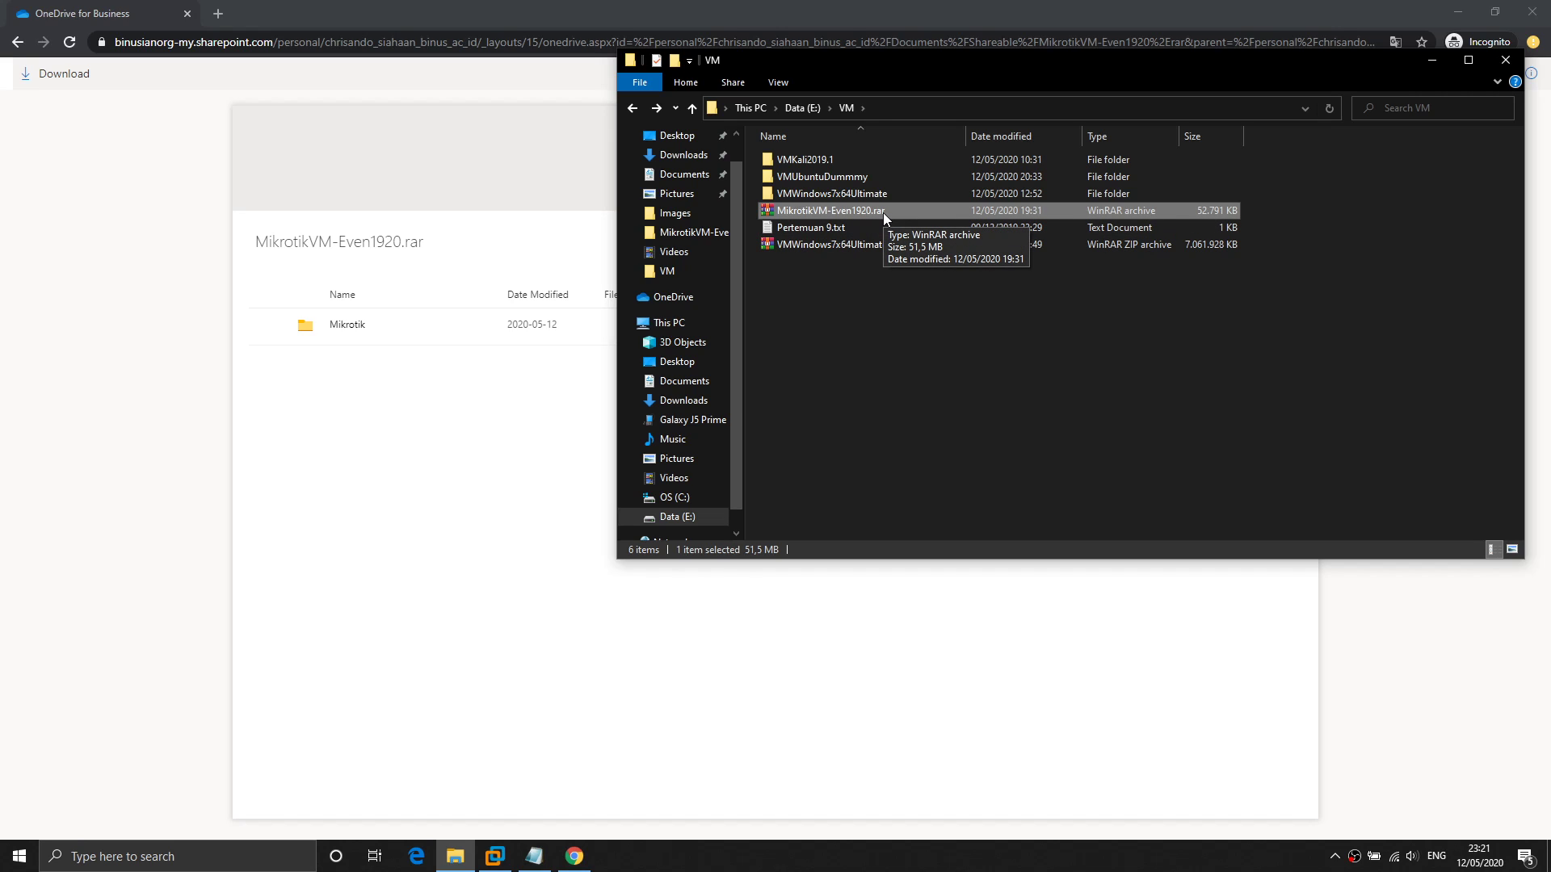
right_click(884, 211)
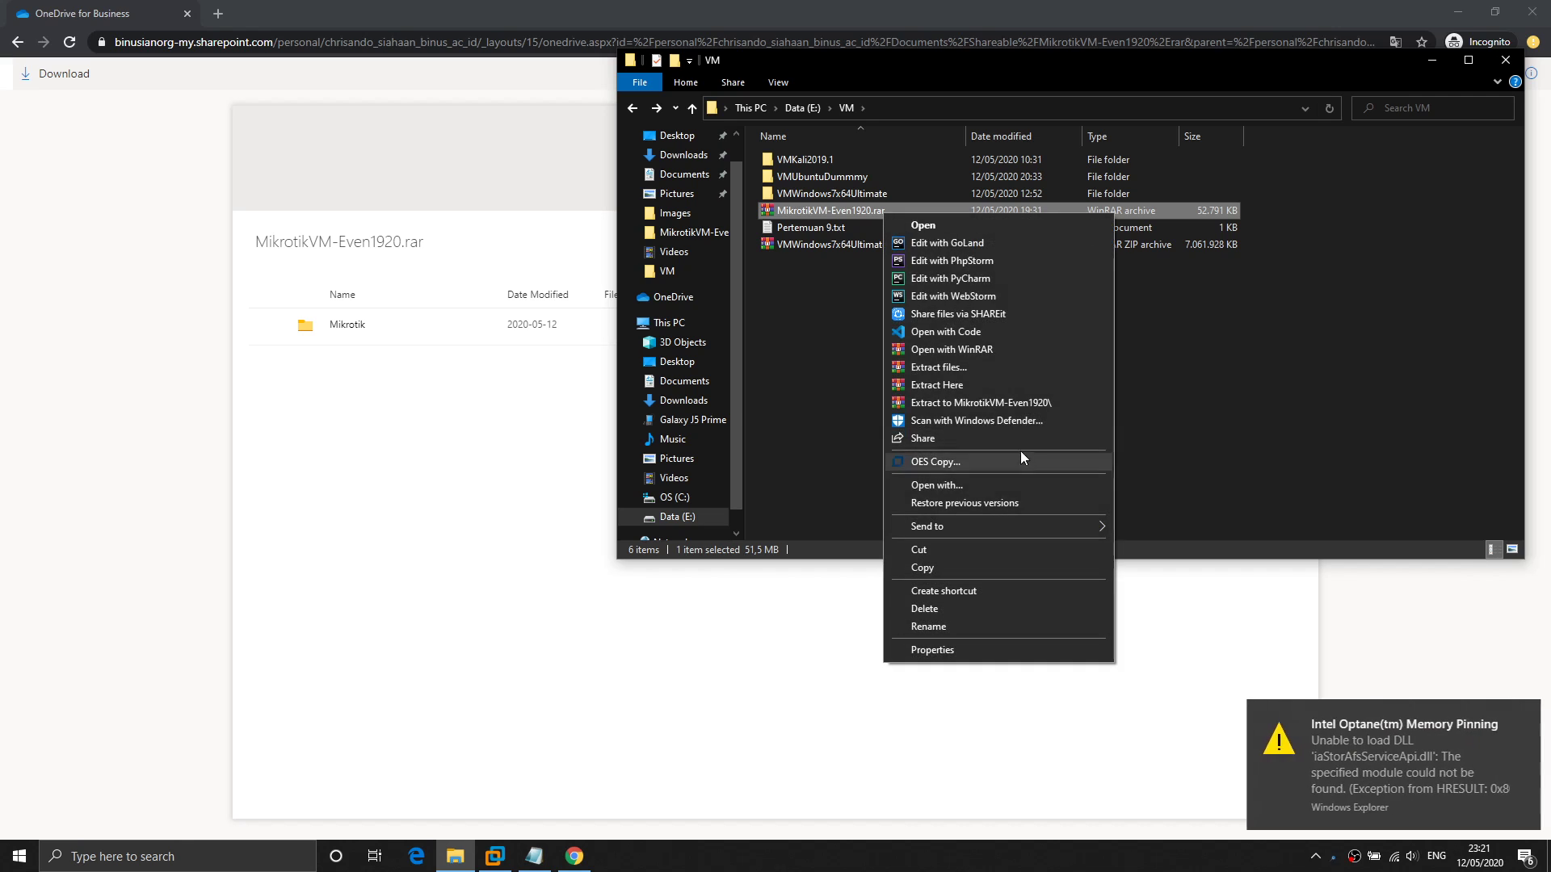
left_click(972, 386)
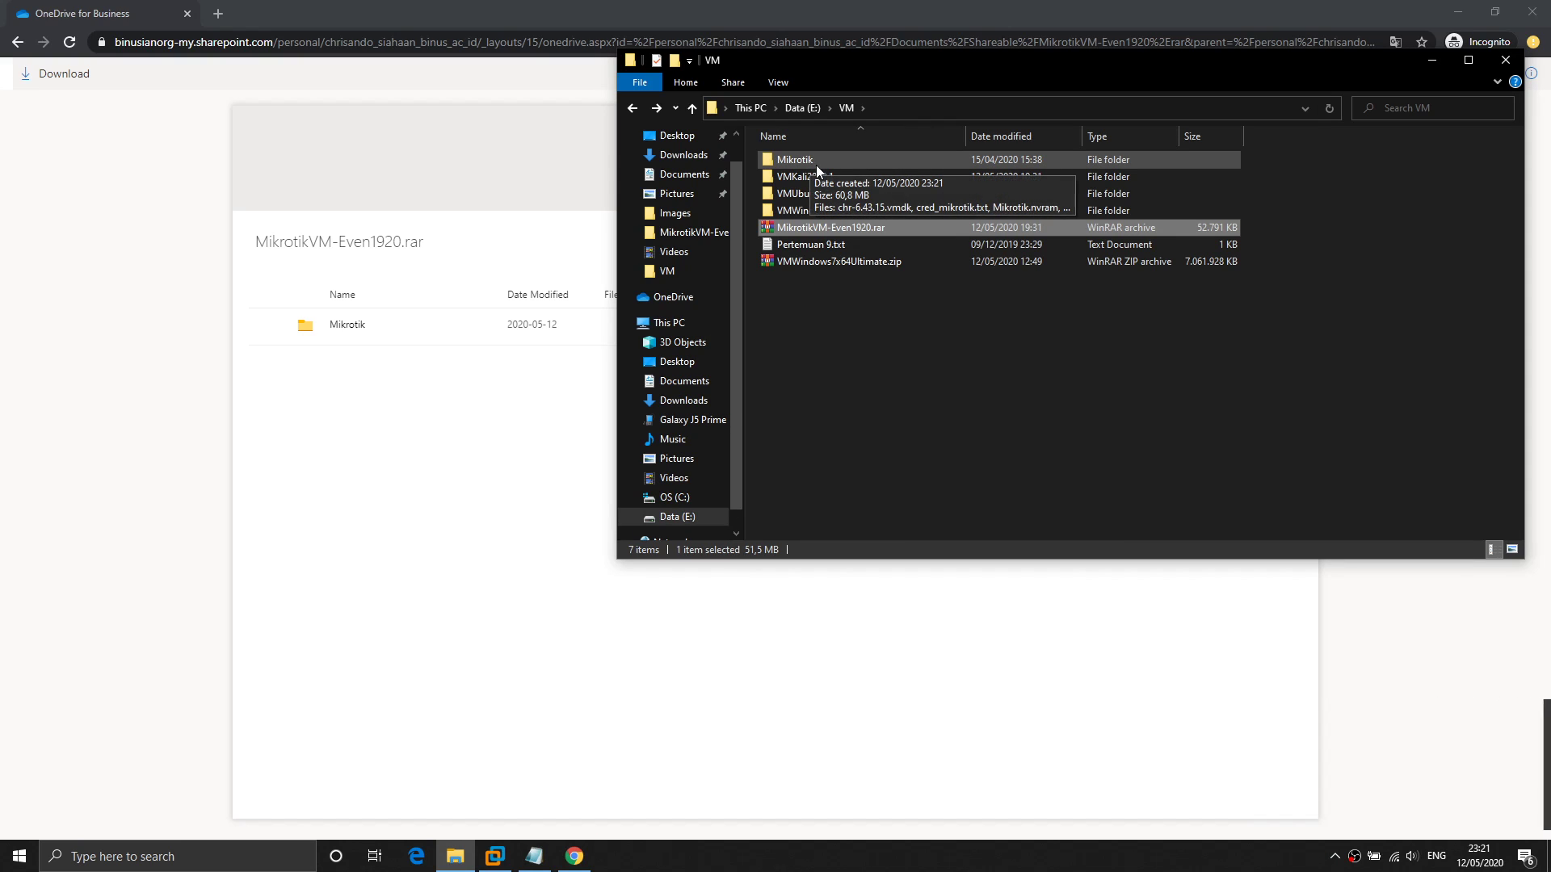
double_click(816, 164)
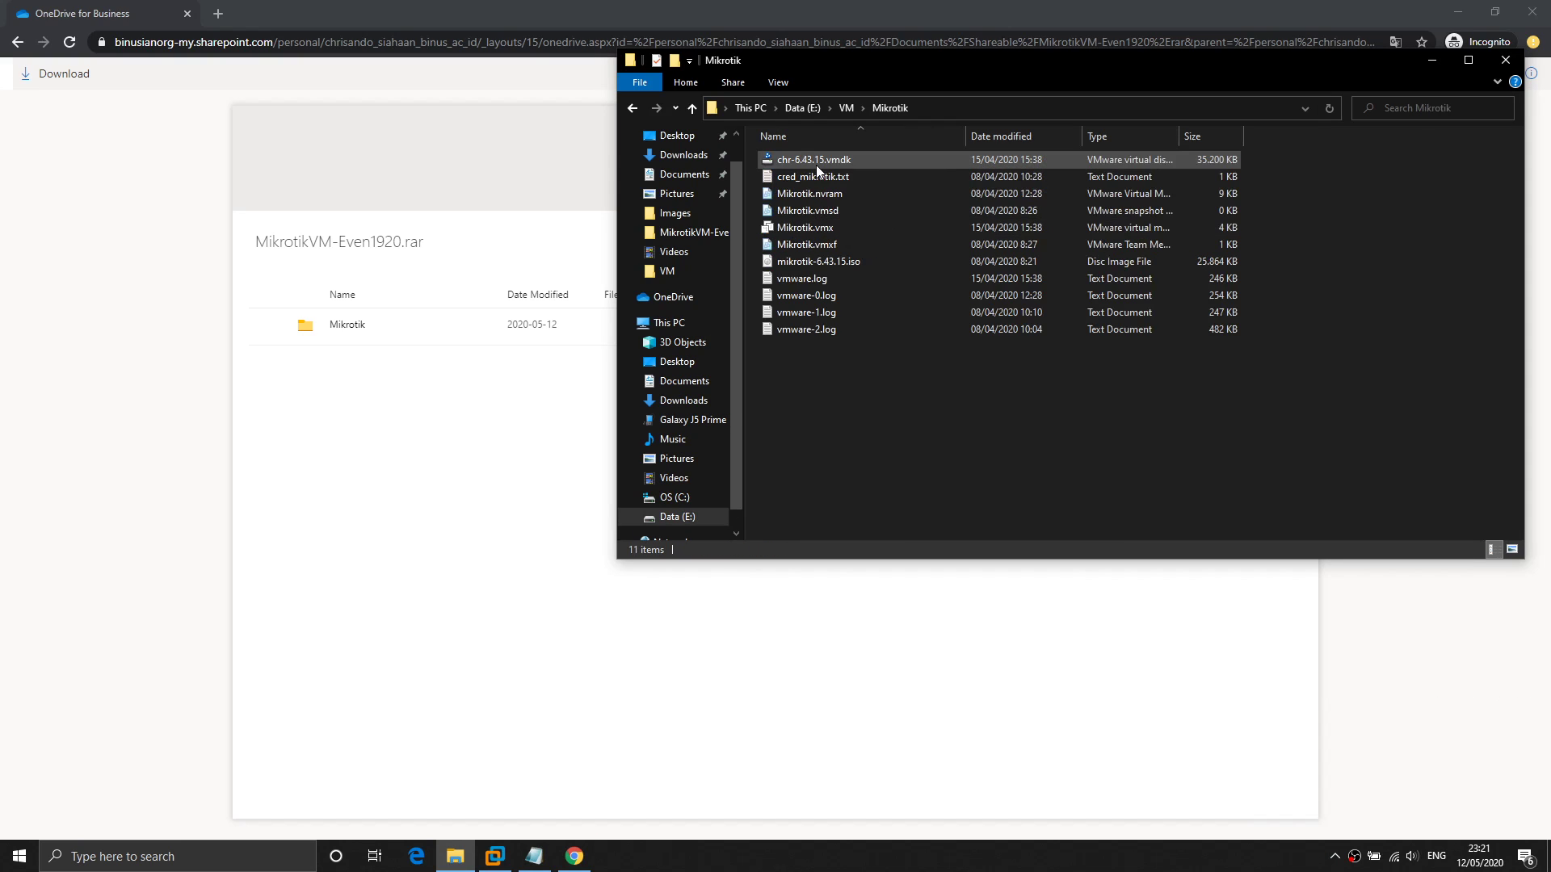
Open Mikrotik.vmx in VMware Workstation and bring up its hardware settings, showing 512 MB memory.
double_click(842, 228)
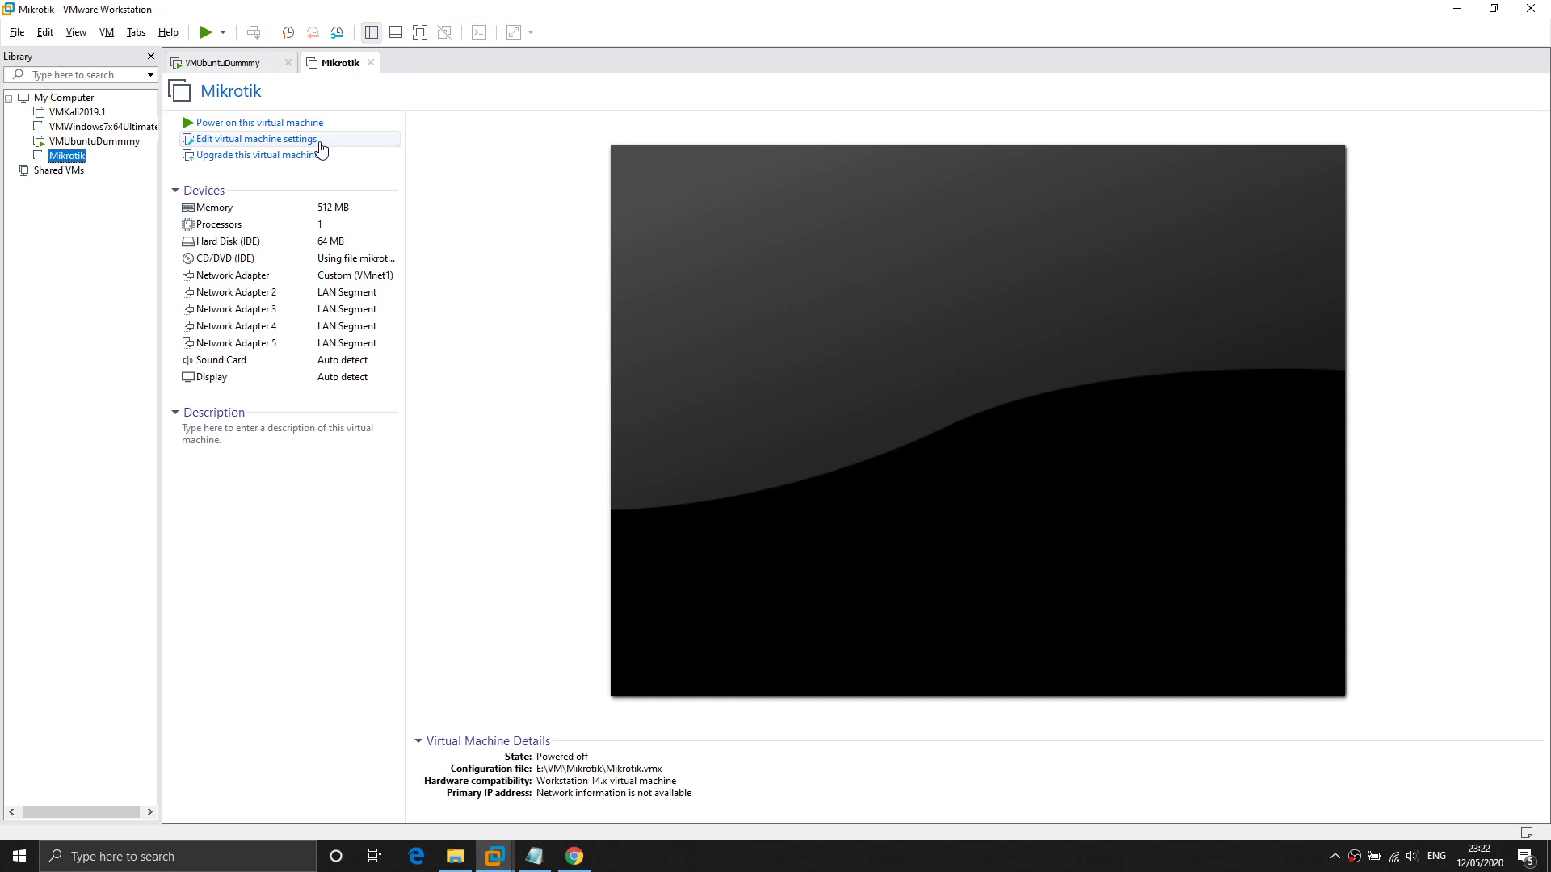
left_click(320, 144)
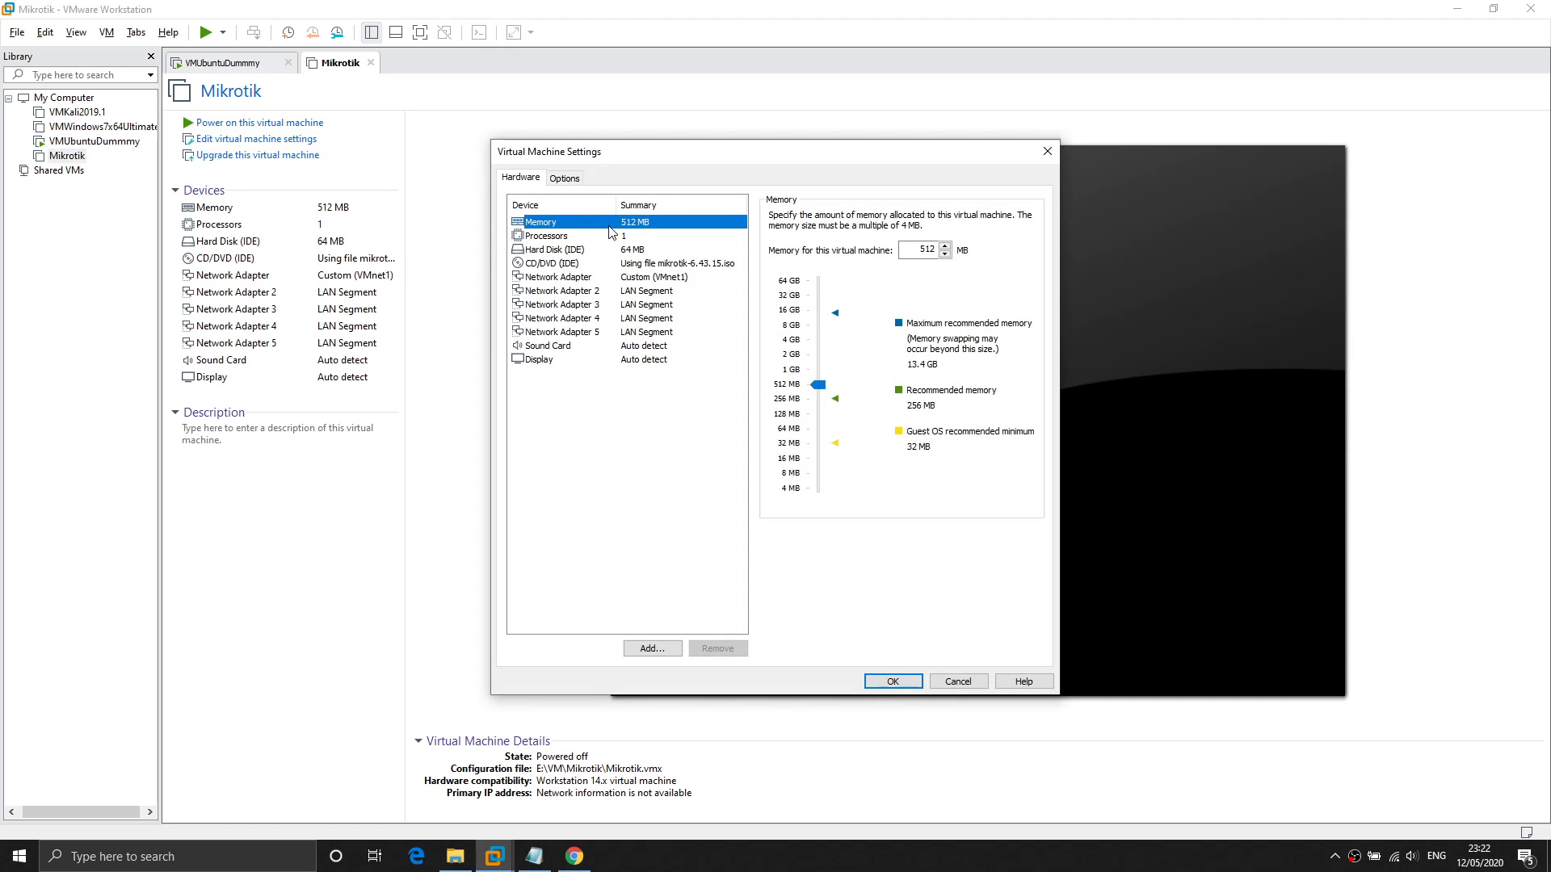
Review Processors and Hard Disk (IDE), then the first Network Adapter set to Custom VMnet1 (Host-only).
left_click(622, 239)
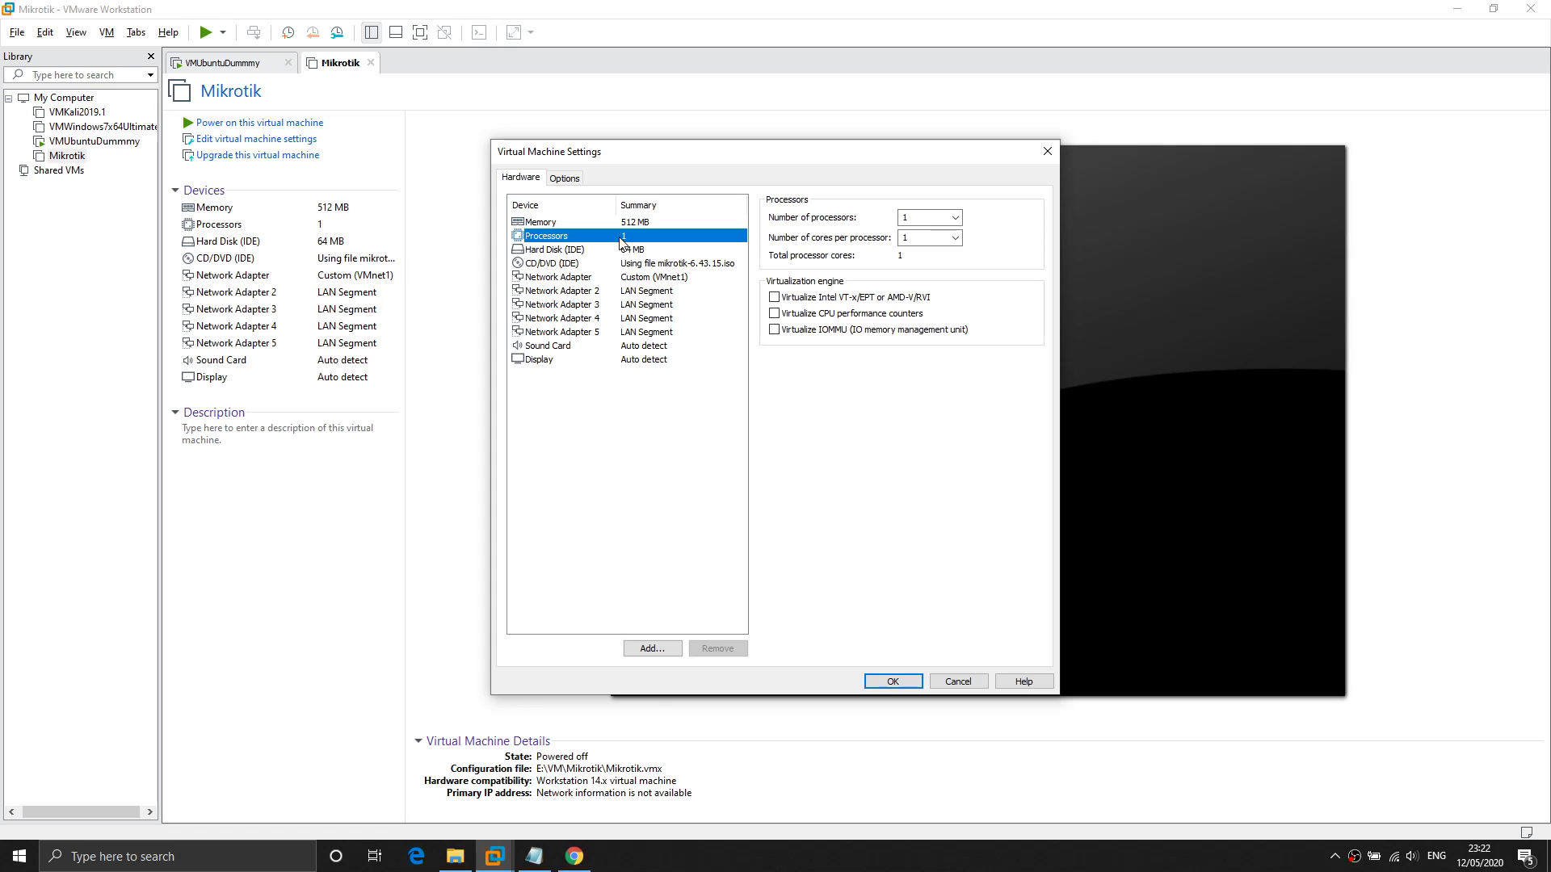
left_click(638, 253)
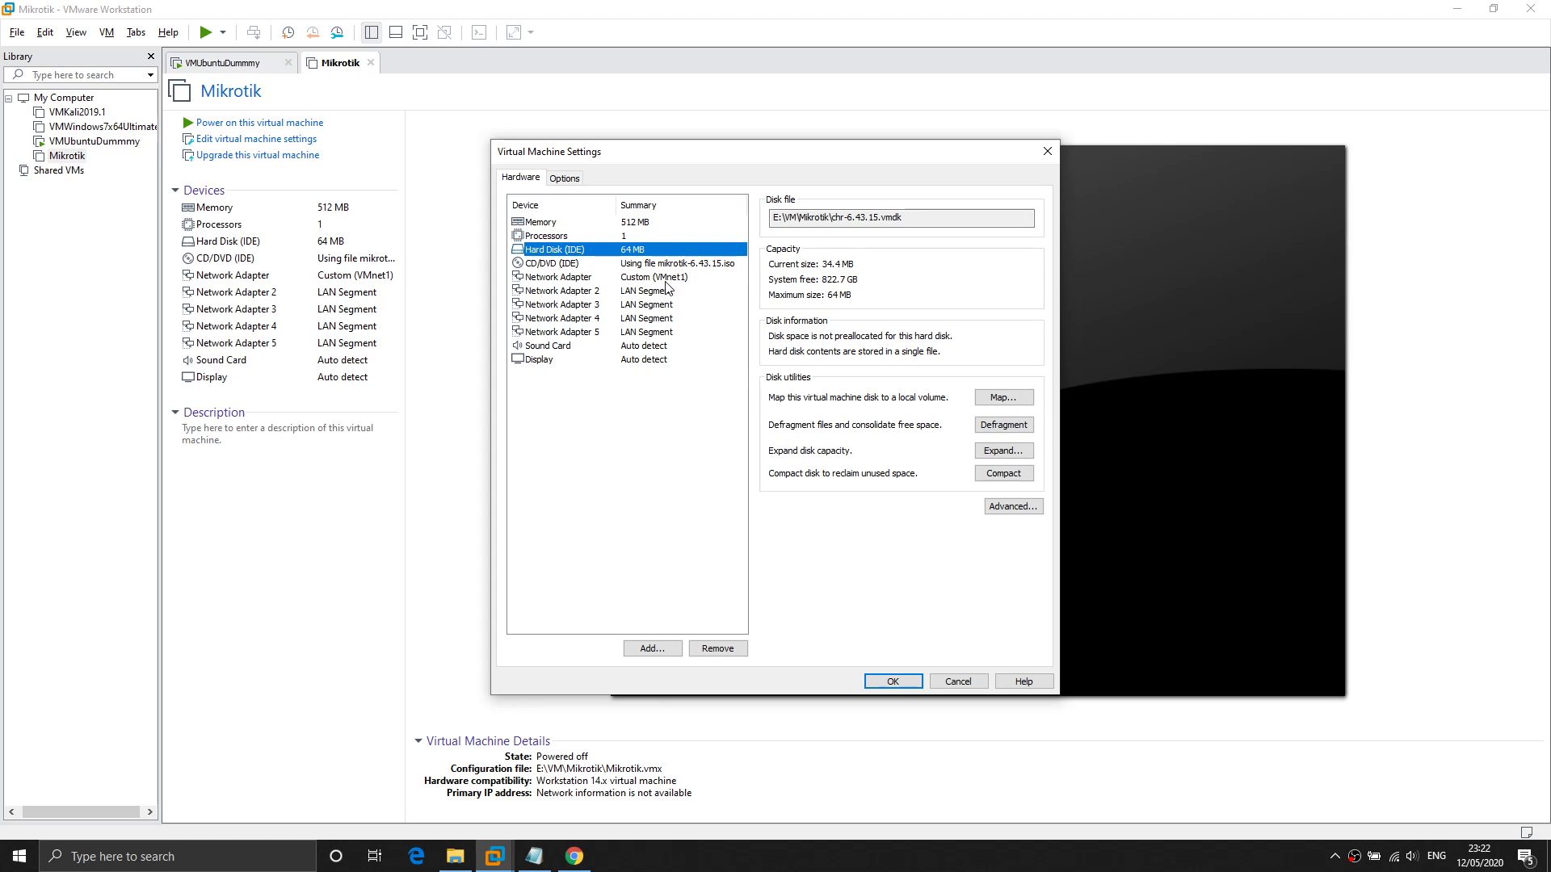
left_click(668, 278)
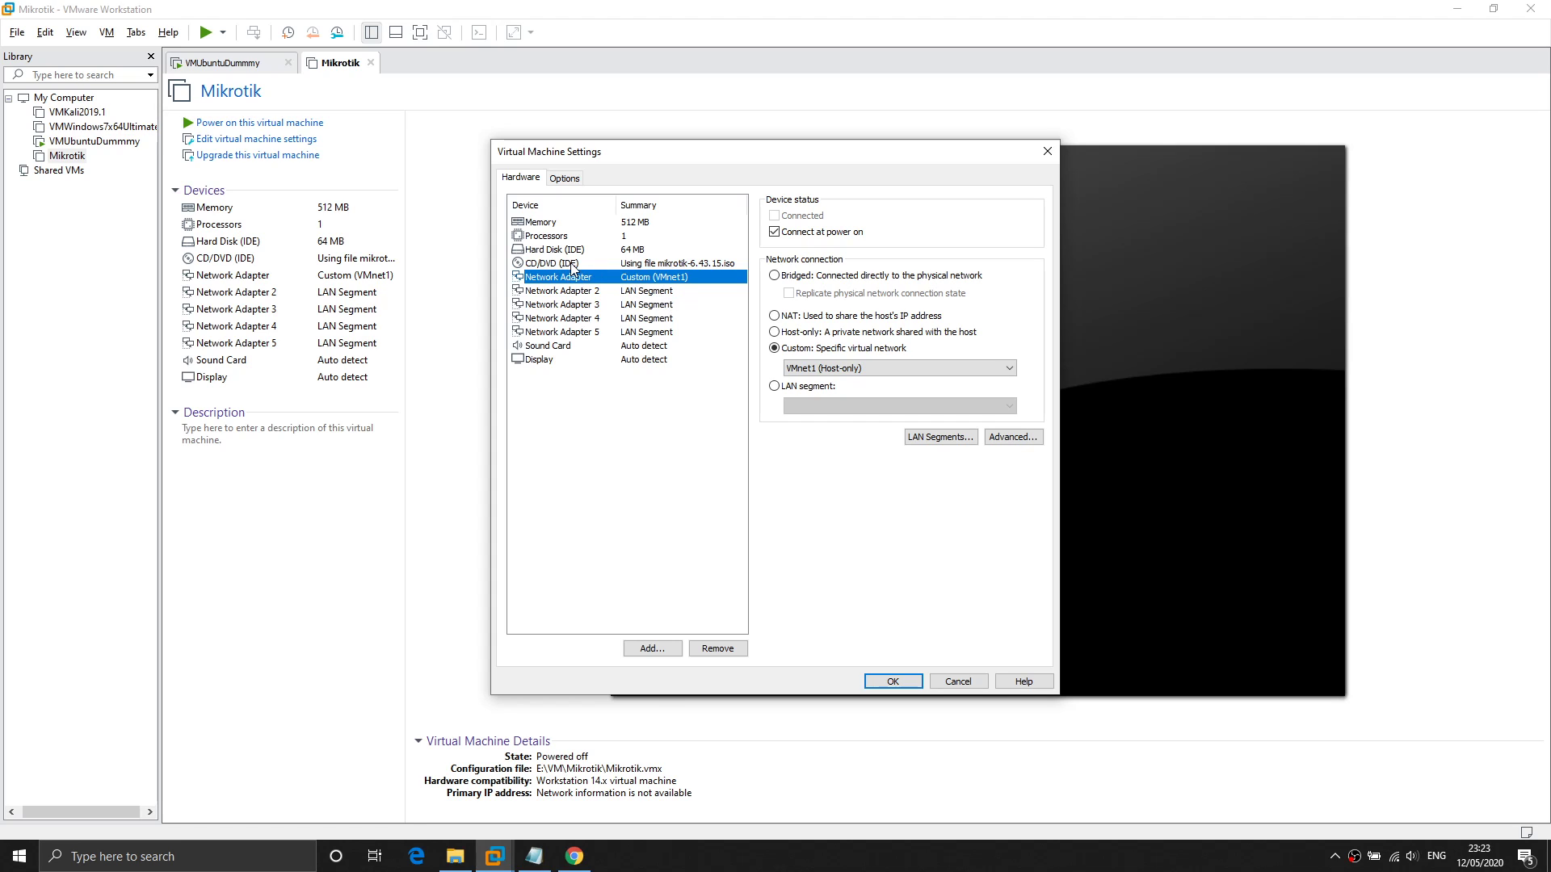
Switch the first Network Adapter's connection to NAT, then select Network Adapter 2.
left_click(870, 317)
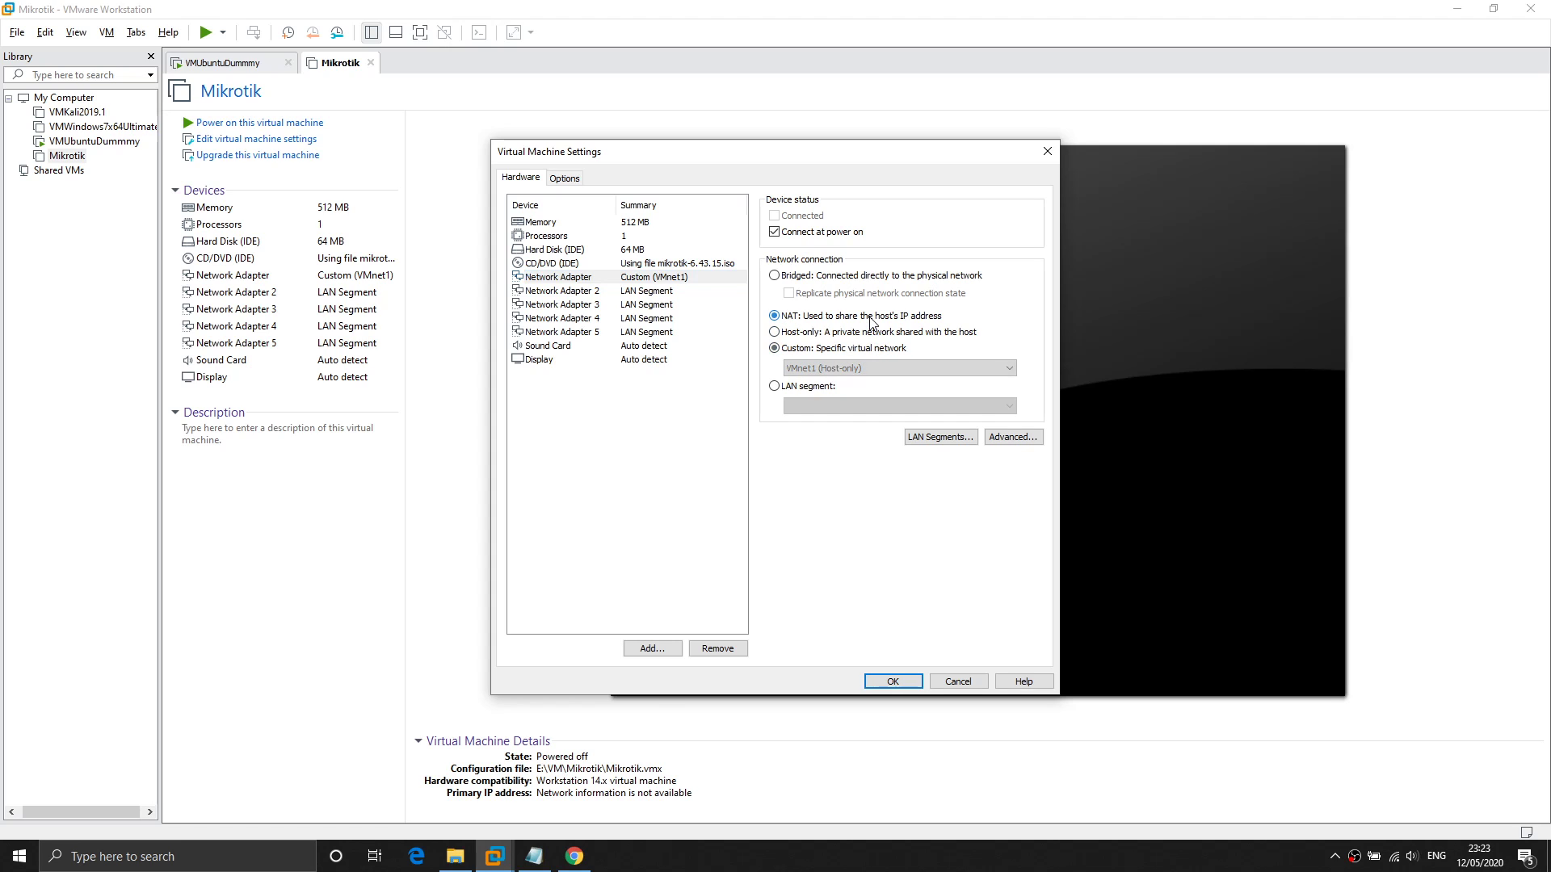
left_click(591, 282)
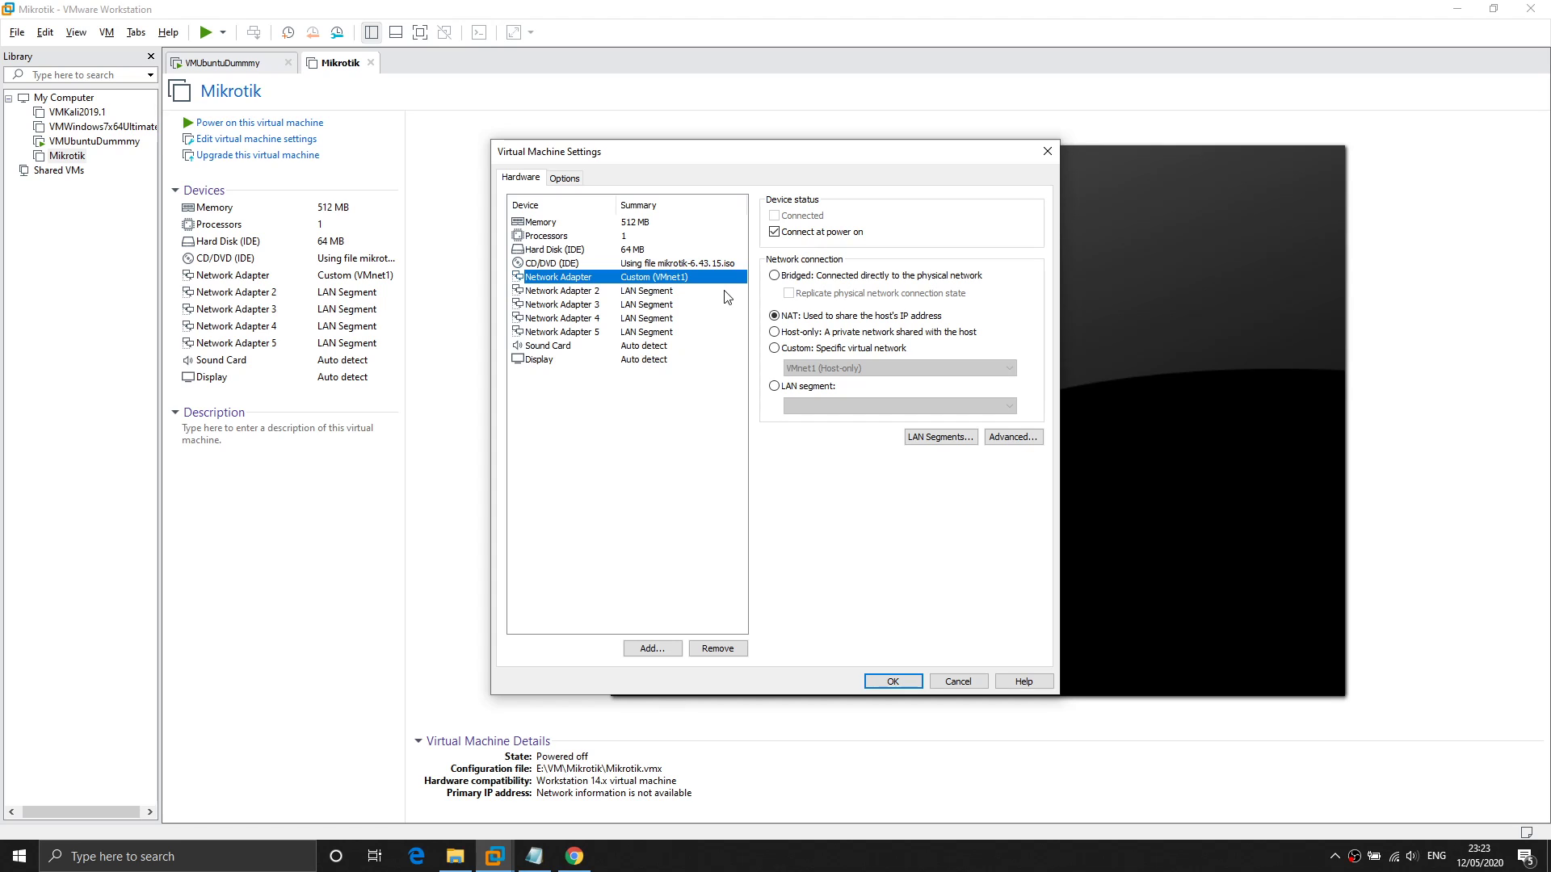
left_click(800, 317)
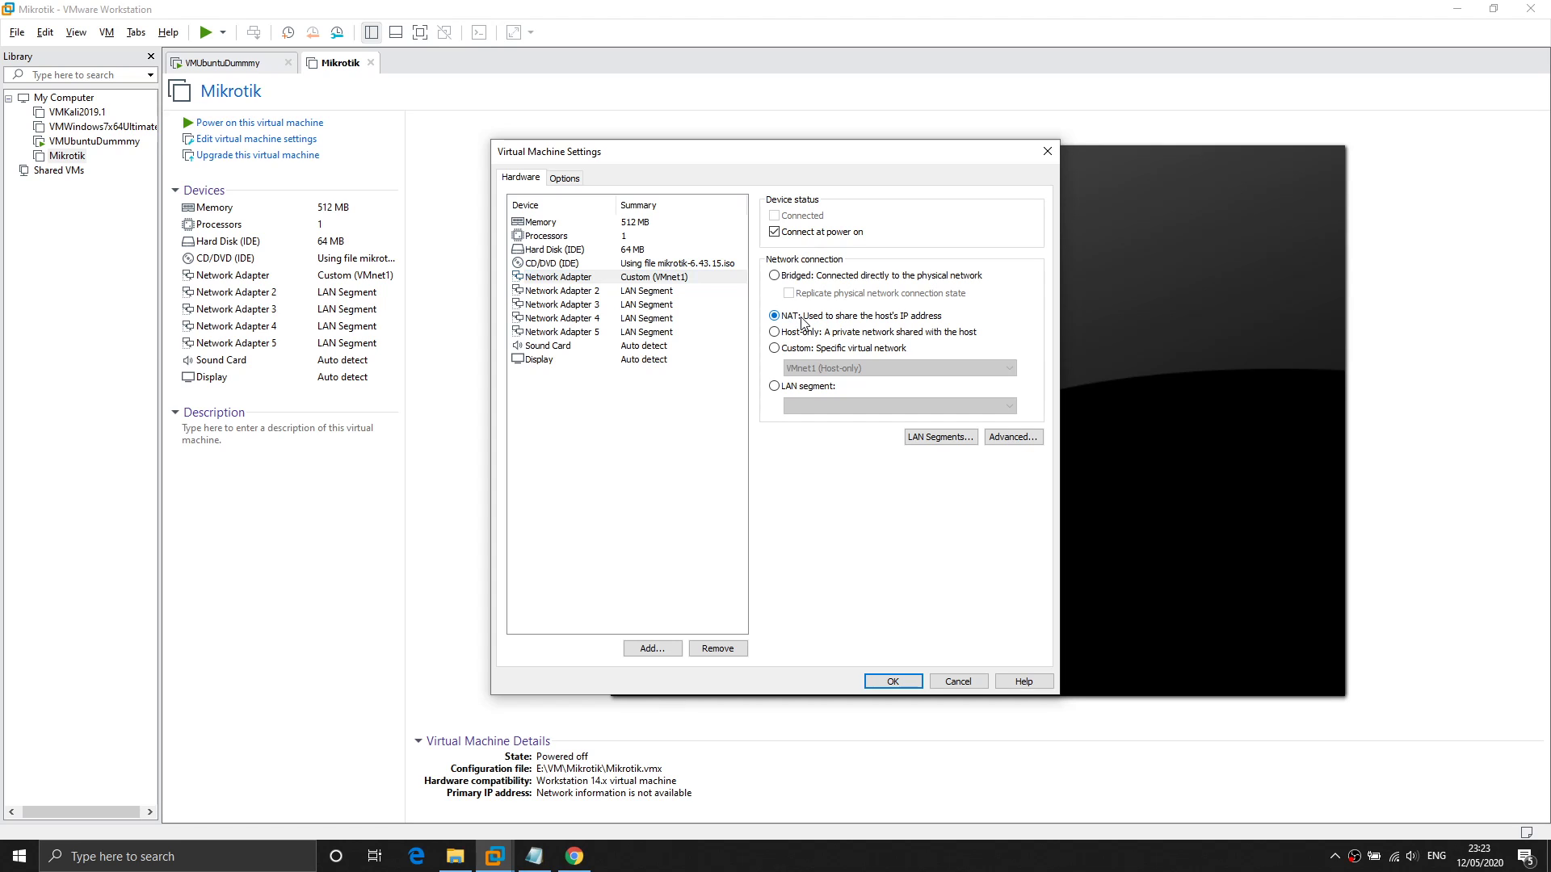
left_click(661, 289)
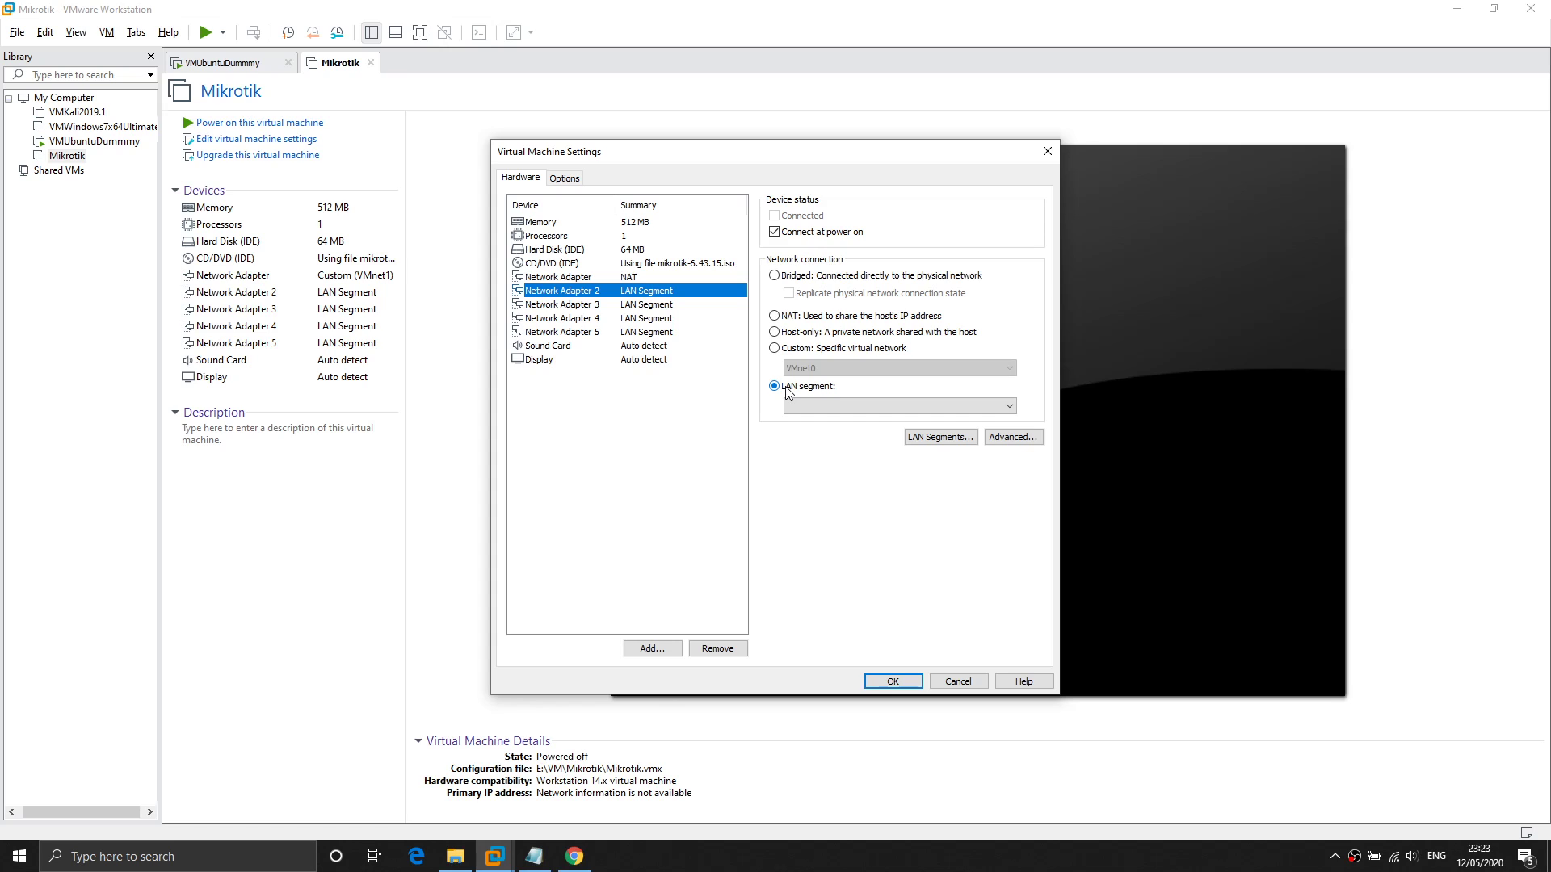
left_click(963, 443)
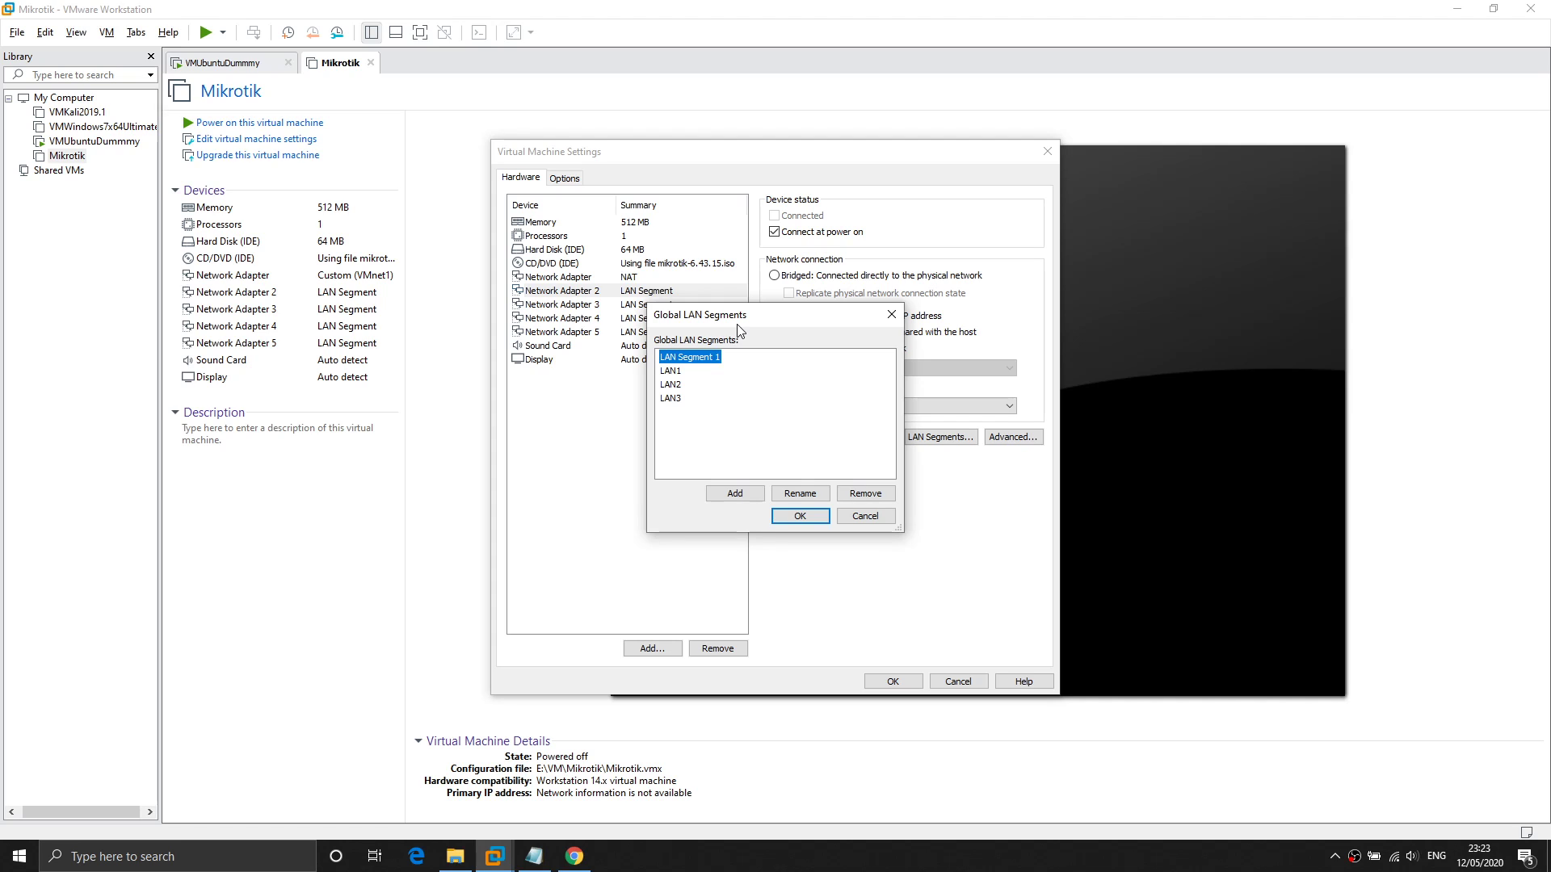
left_click(750, 497)
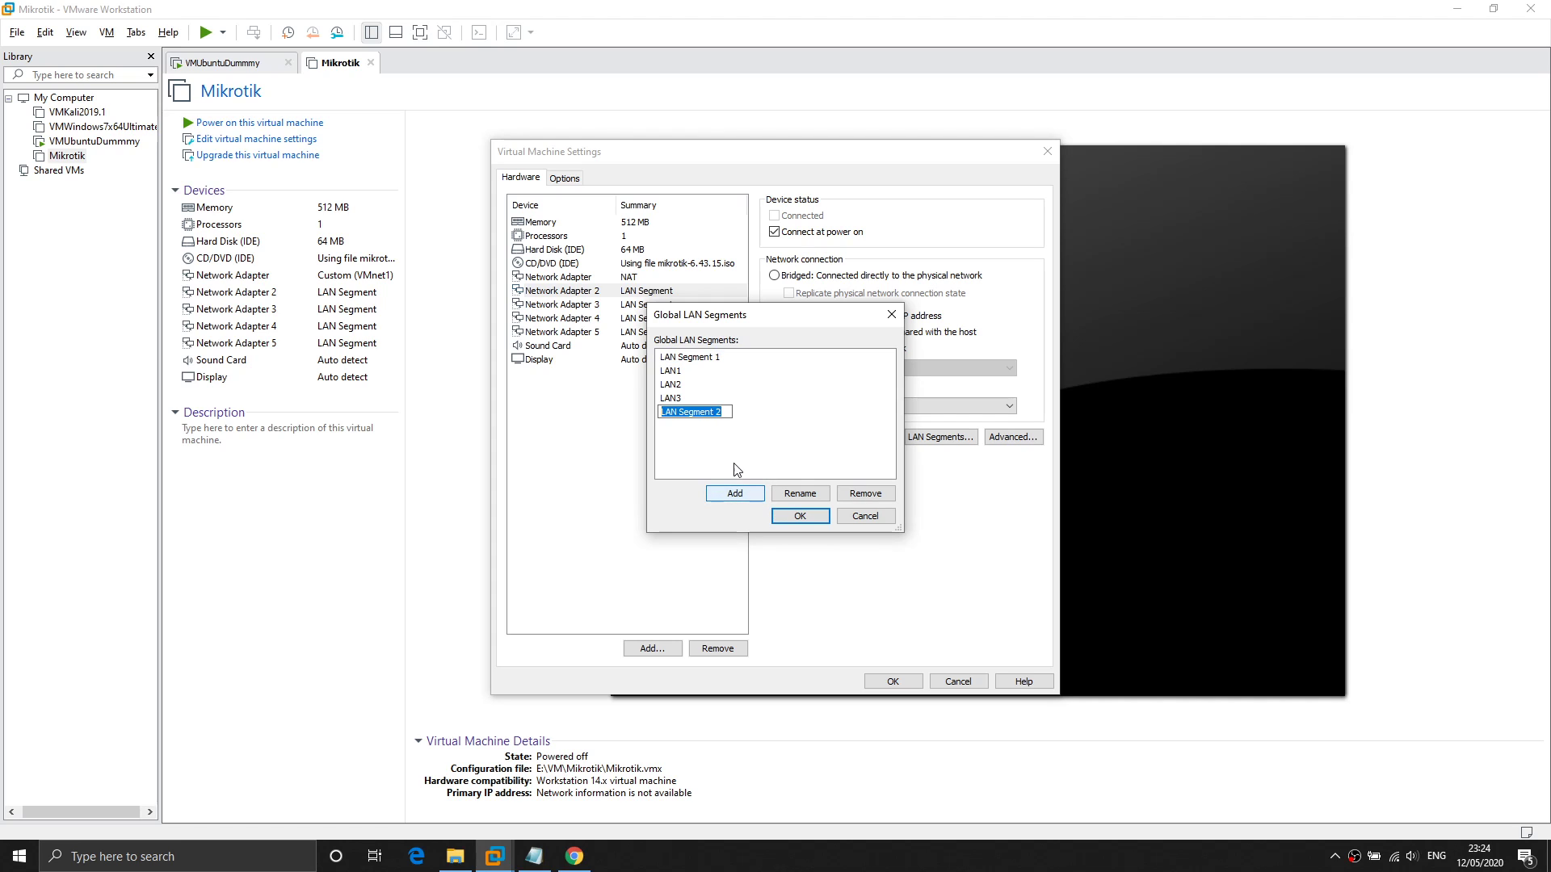
type("LAN Segment 2")
key("Return")
left_click(878, 501)
left_click(670, 373)
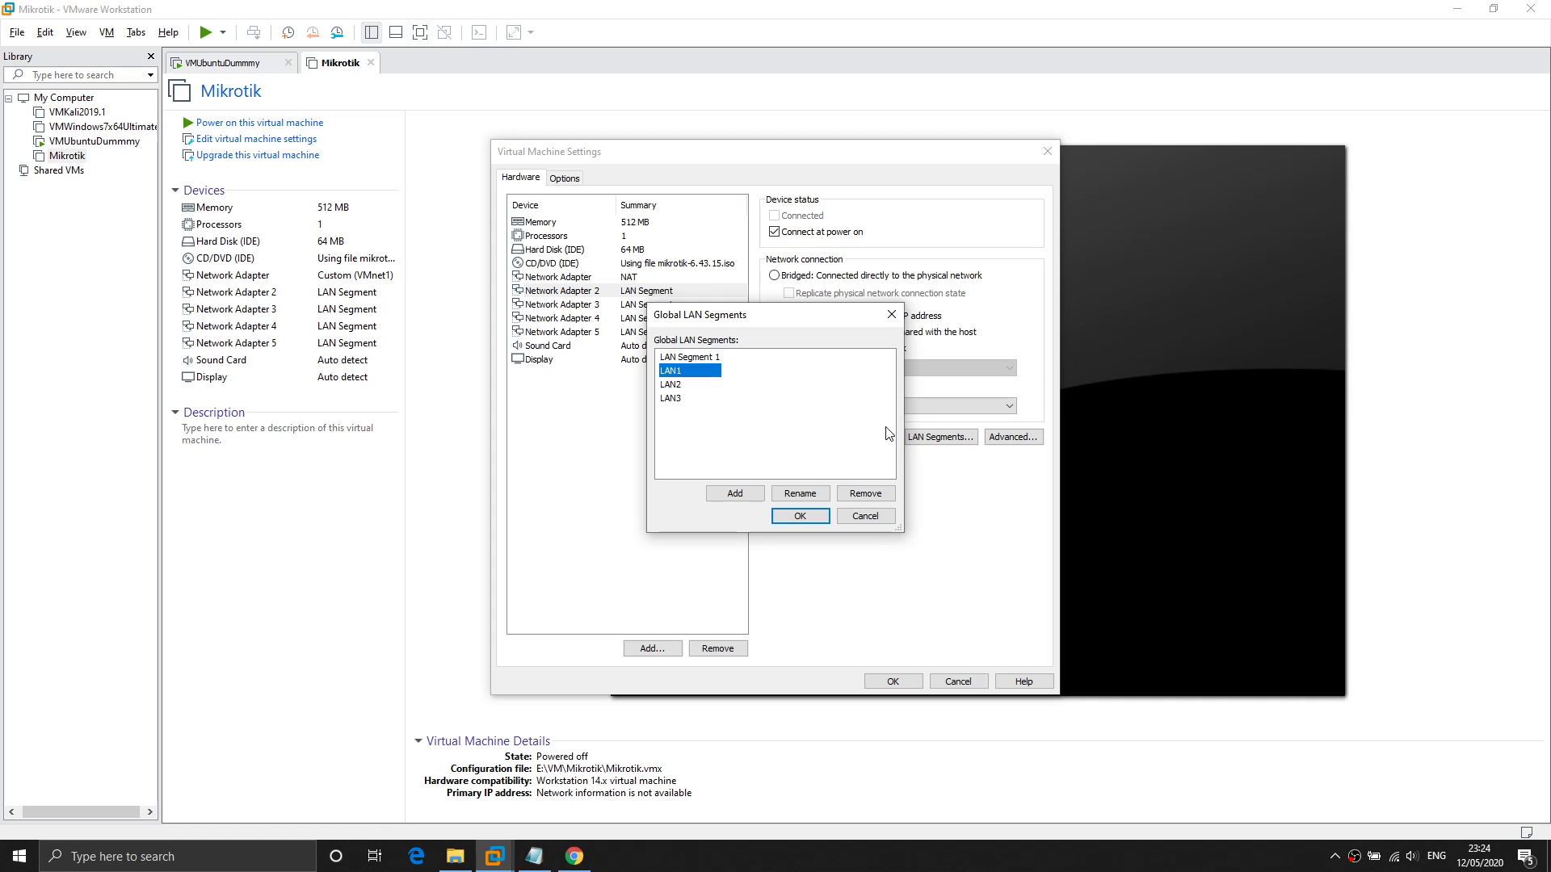
left_click(688, 385)
left_click(688, 398)
left_click(692, 372)
Put Network Adapters 2, 3 and 4 on LAN segments LAN1, LAN2 and LAN3, and save with OK.
left_click(800, 517)
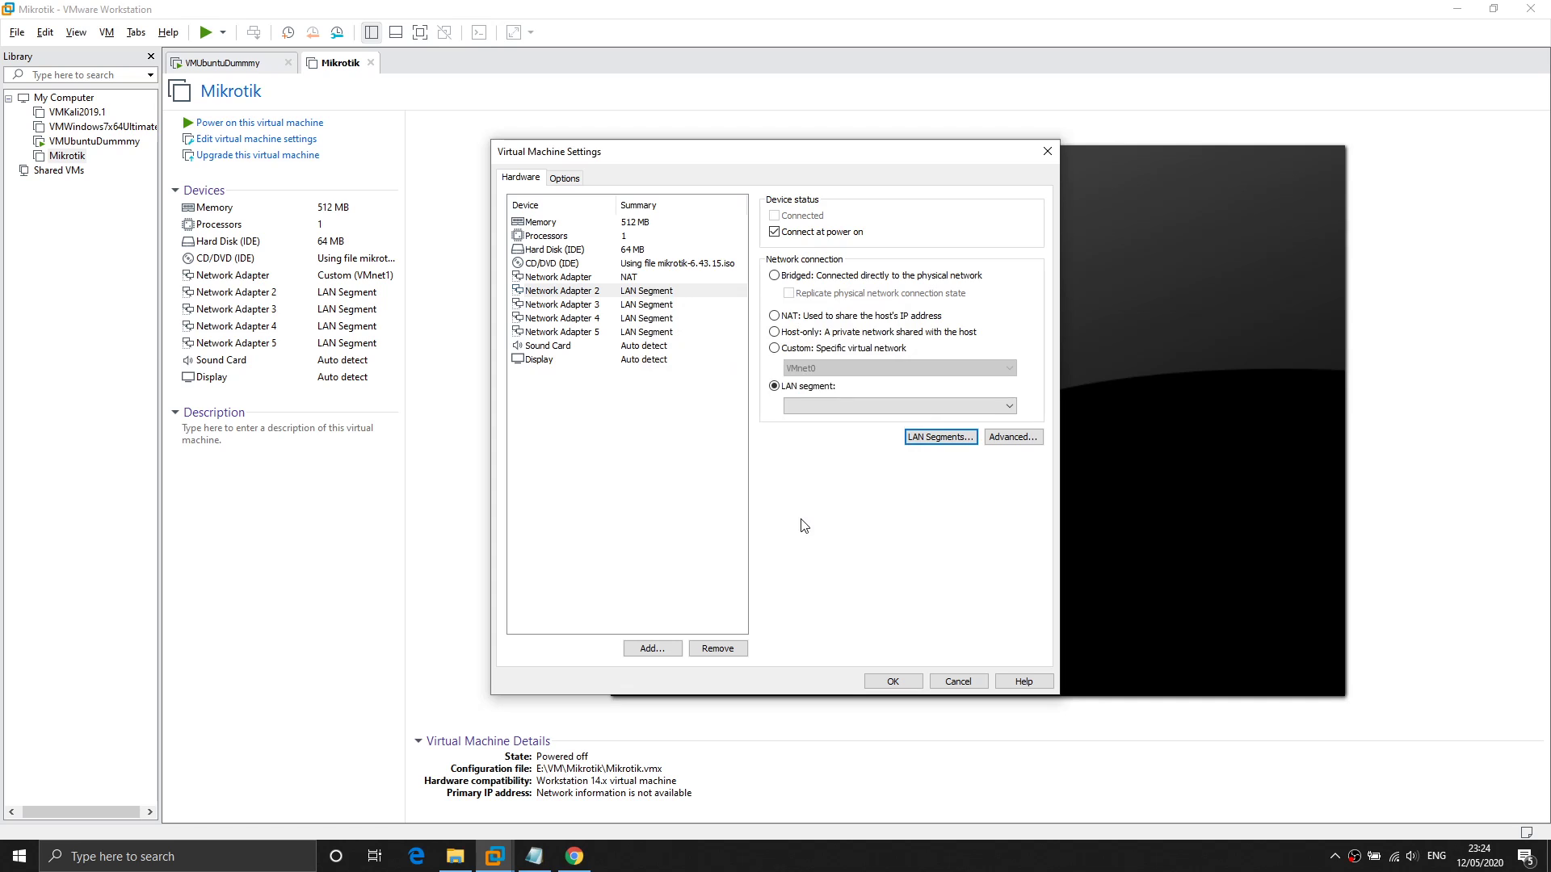
left_click(876, 409)
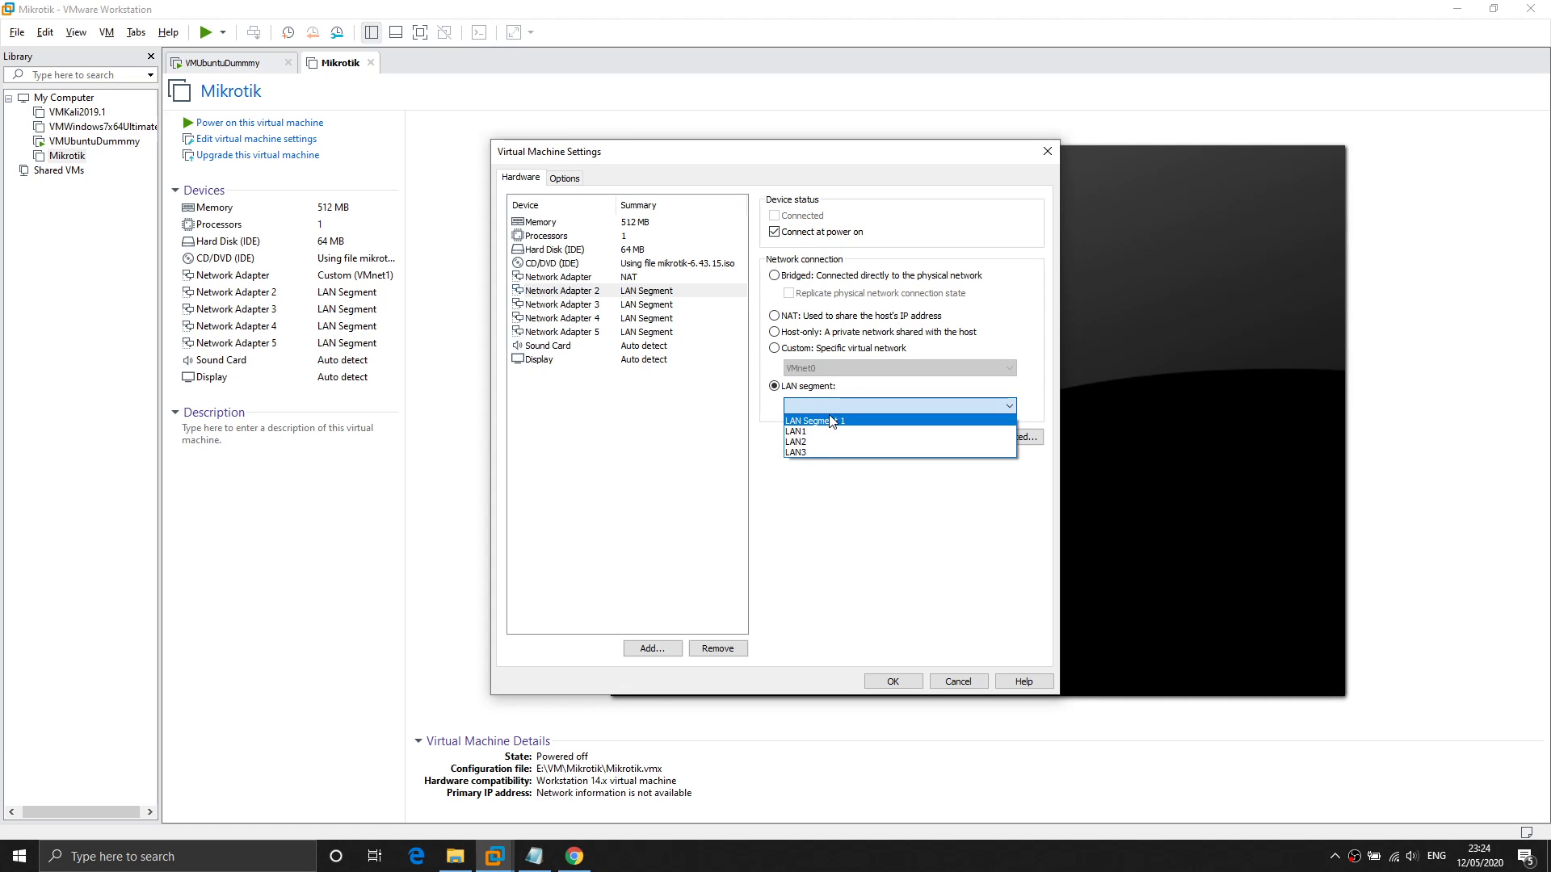
left_click(830, 405)
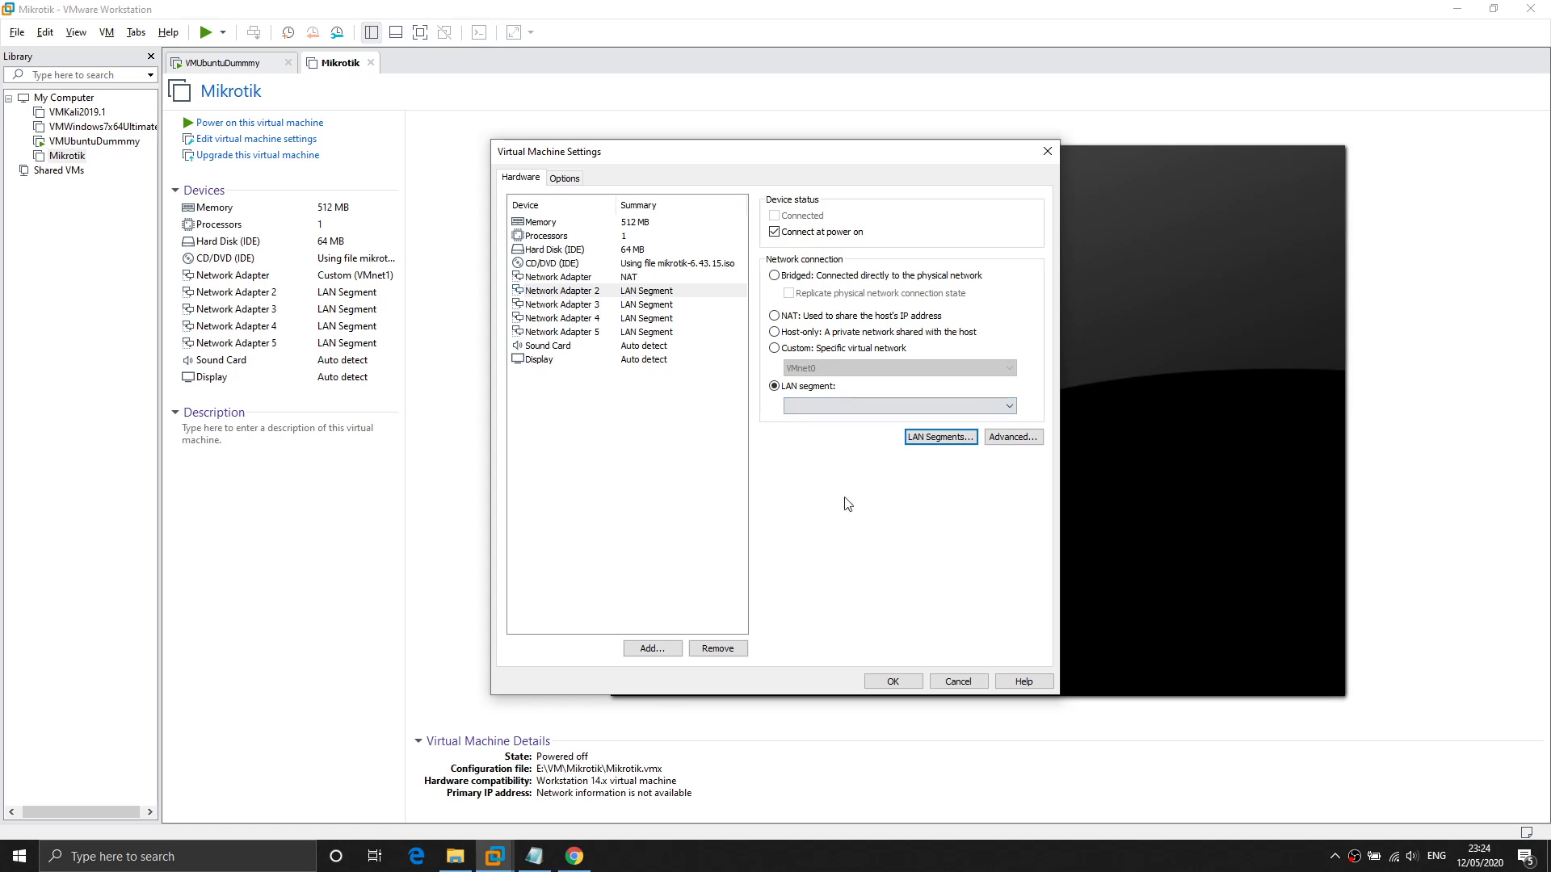
left_click(838, 408)
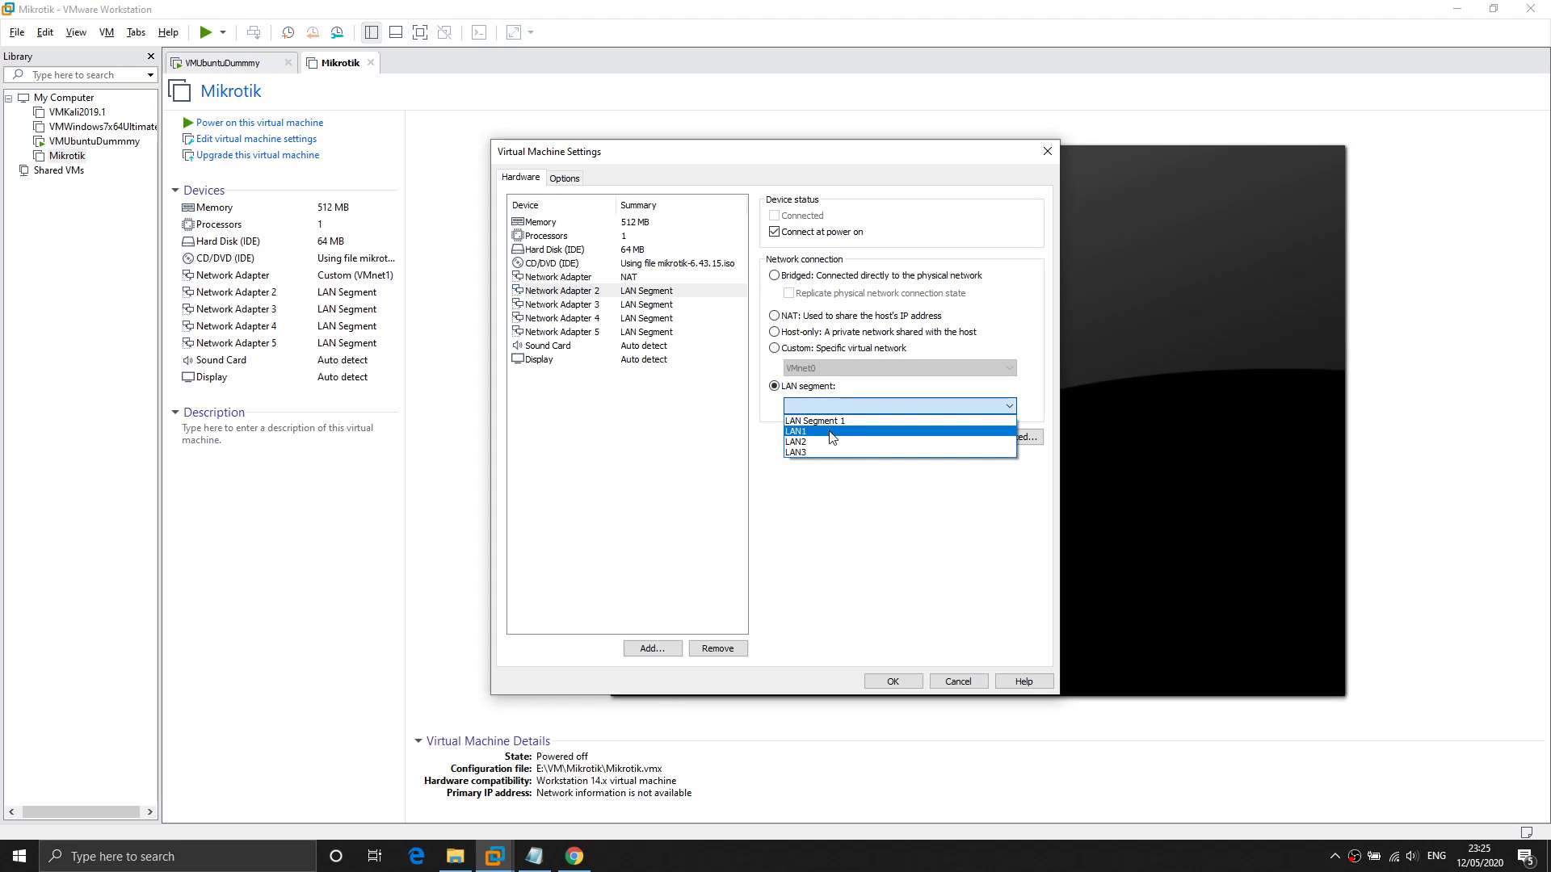
left_click(832, 433)
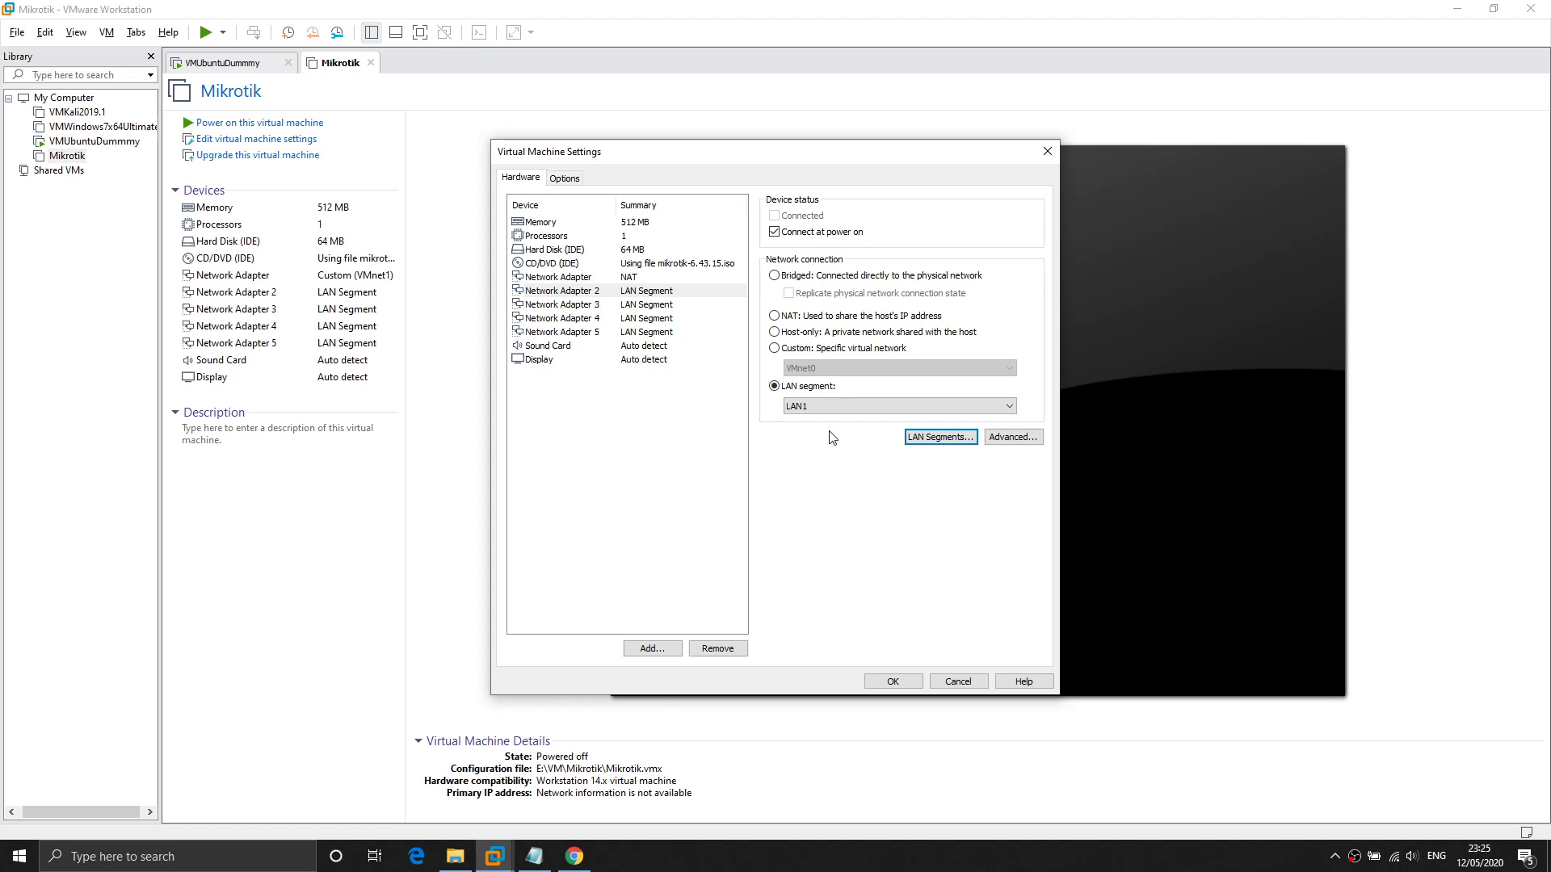
left_click(653, 306)
left_click(866, 399)
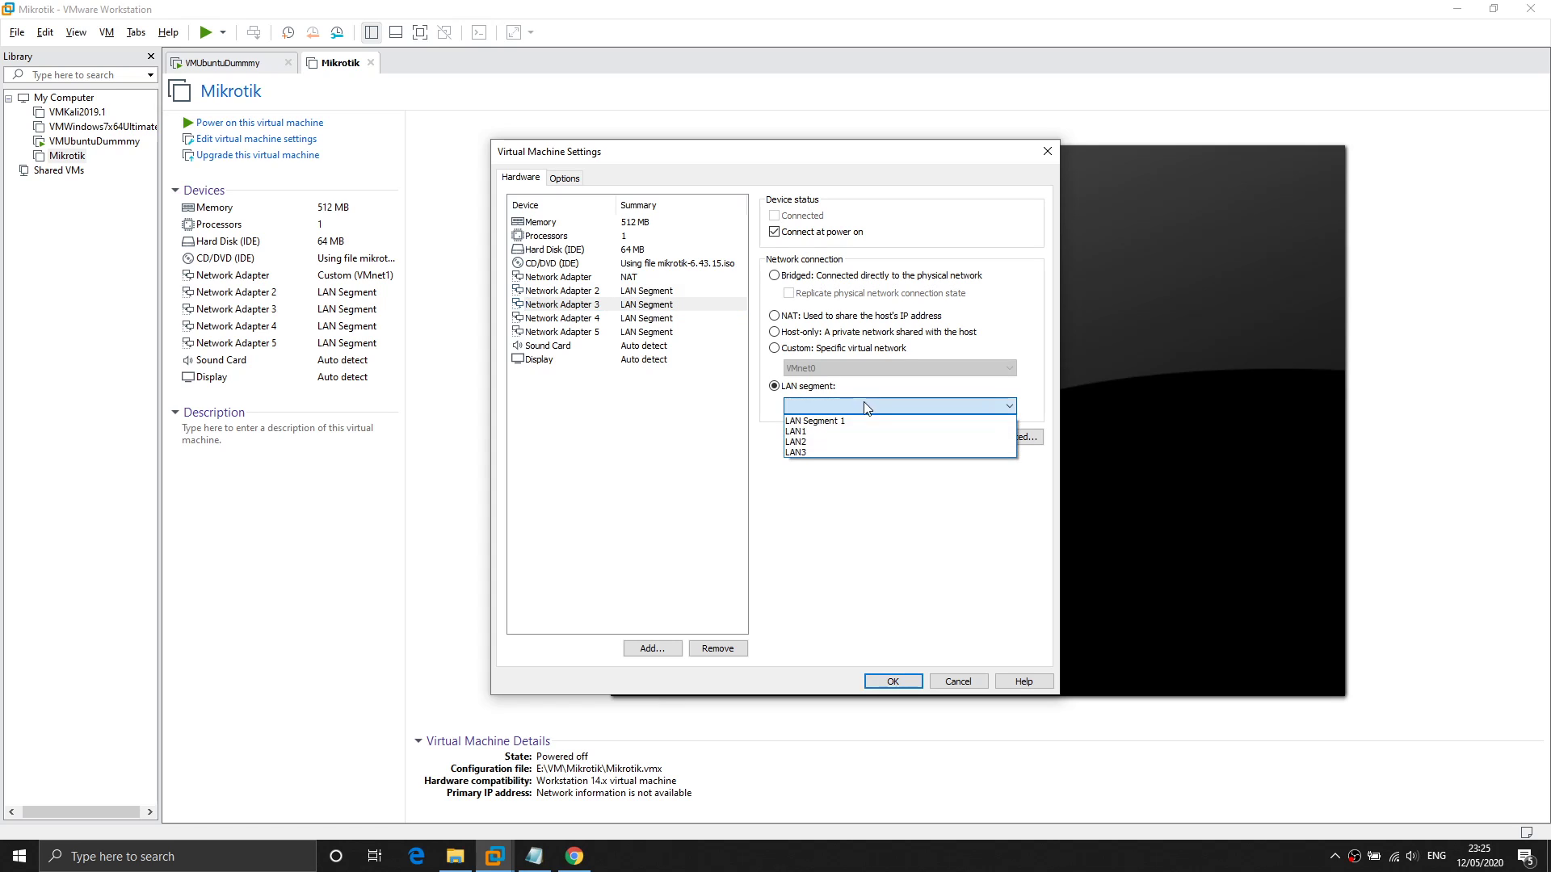
left_click(821, 444)
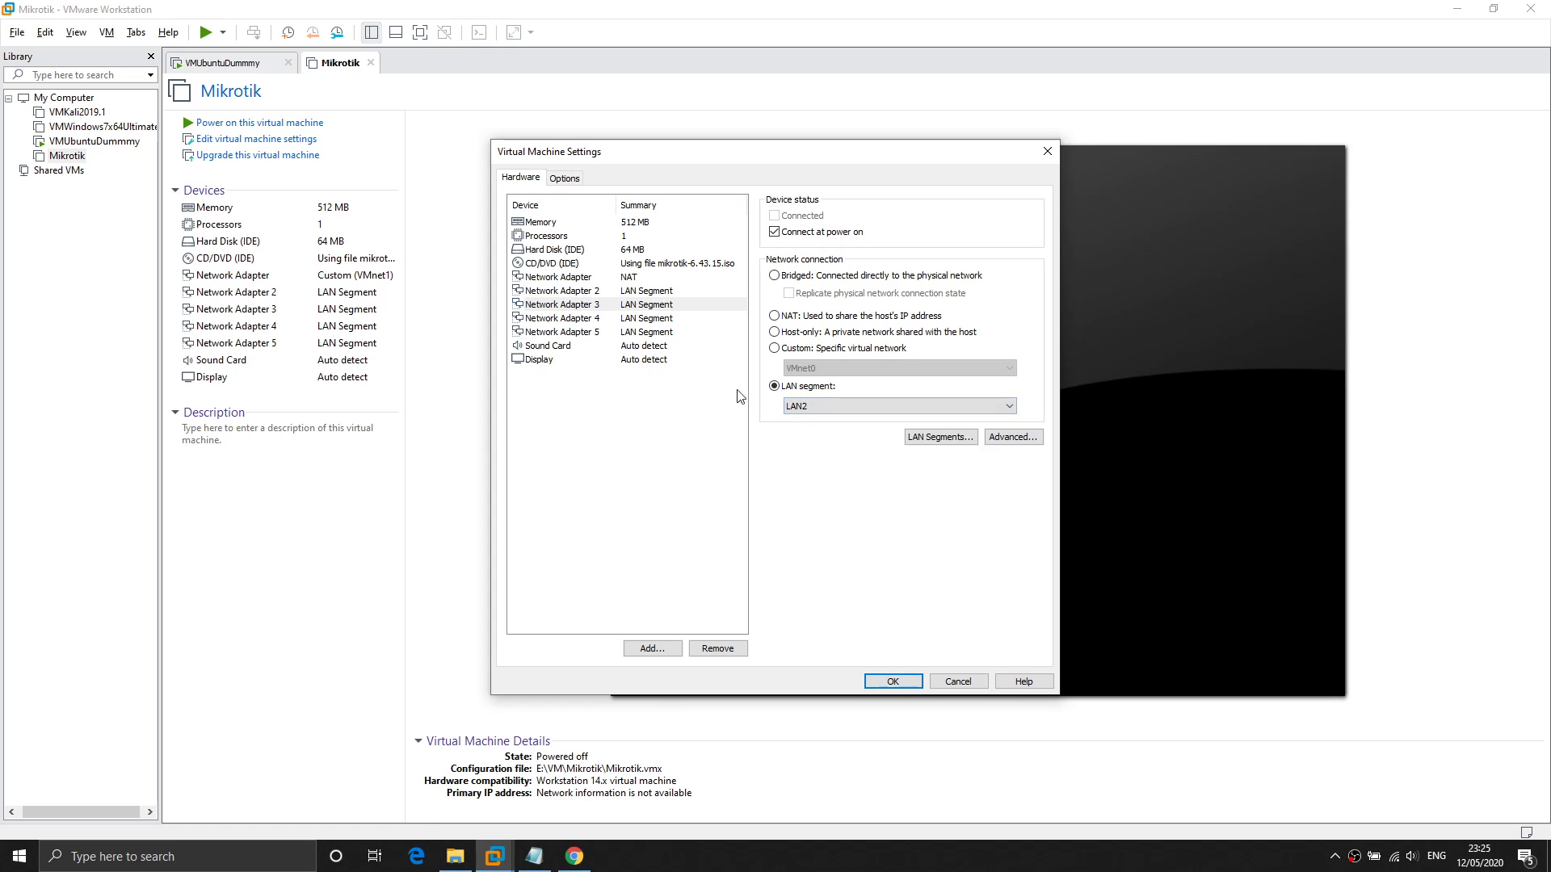
left_click(601, 320)
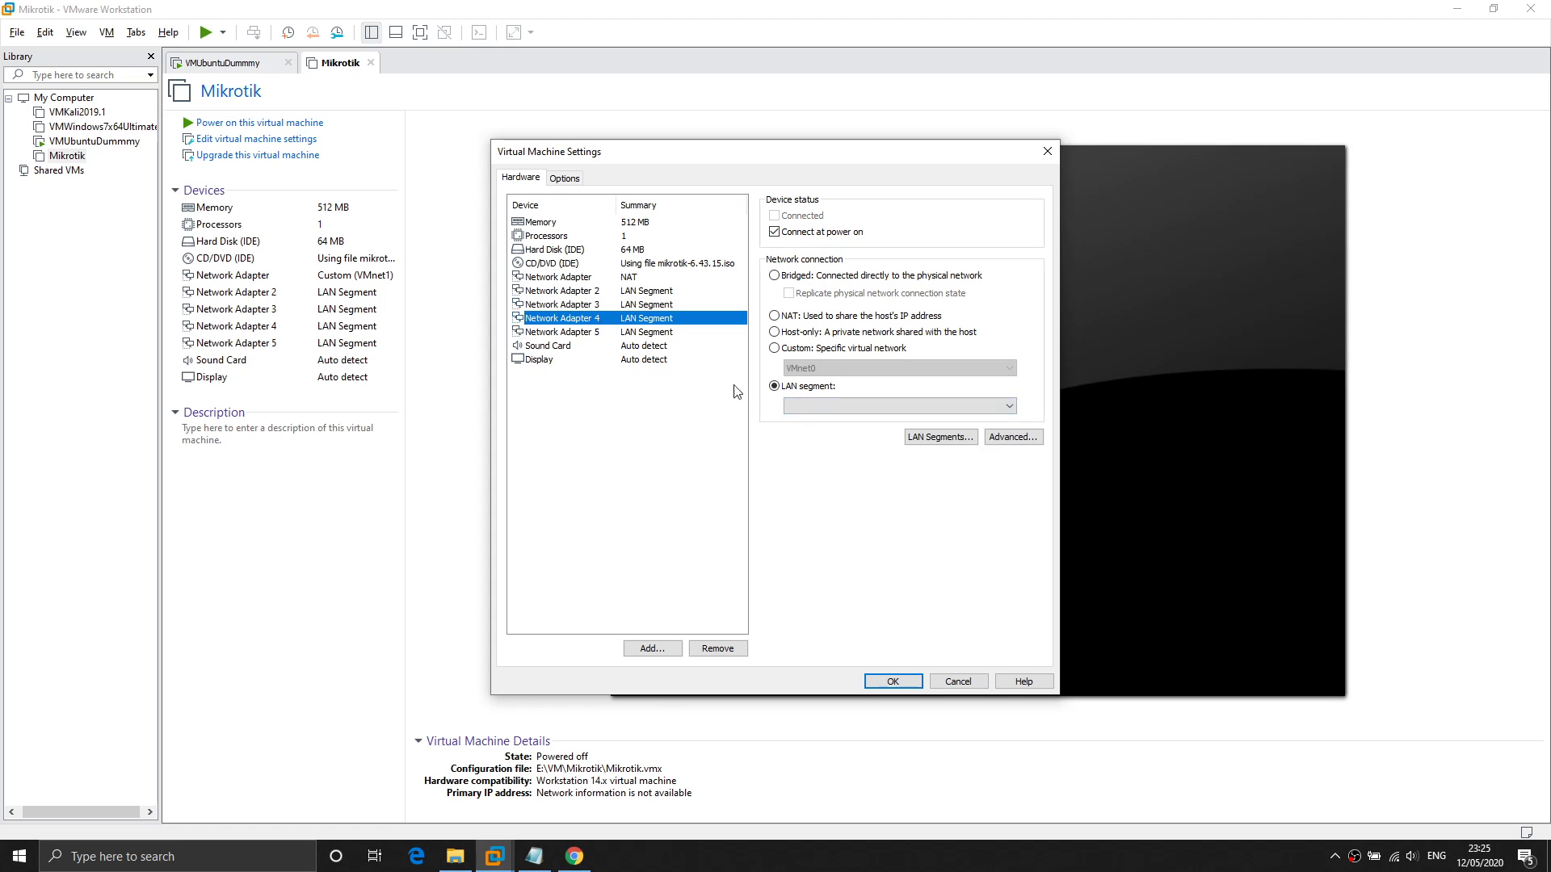
left_click(810, 407)
left_click(809, 453)
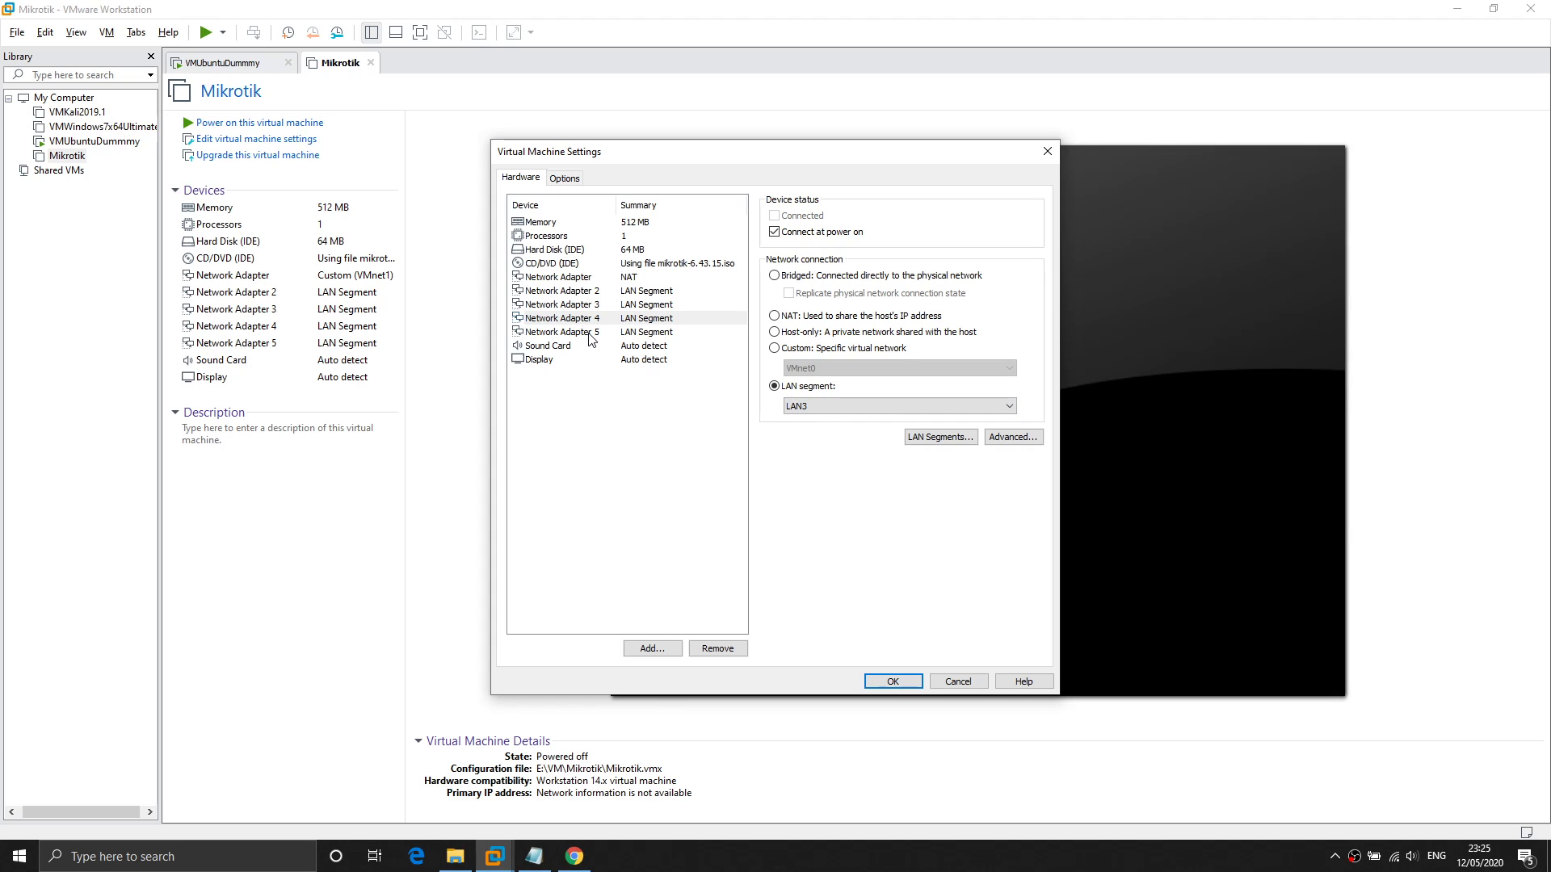
left_click(894, 682)
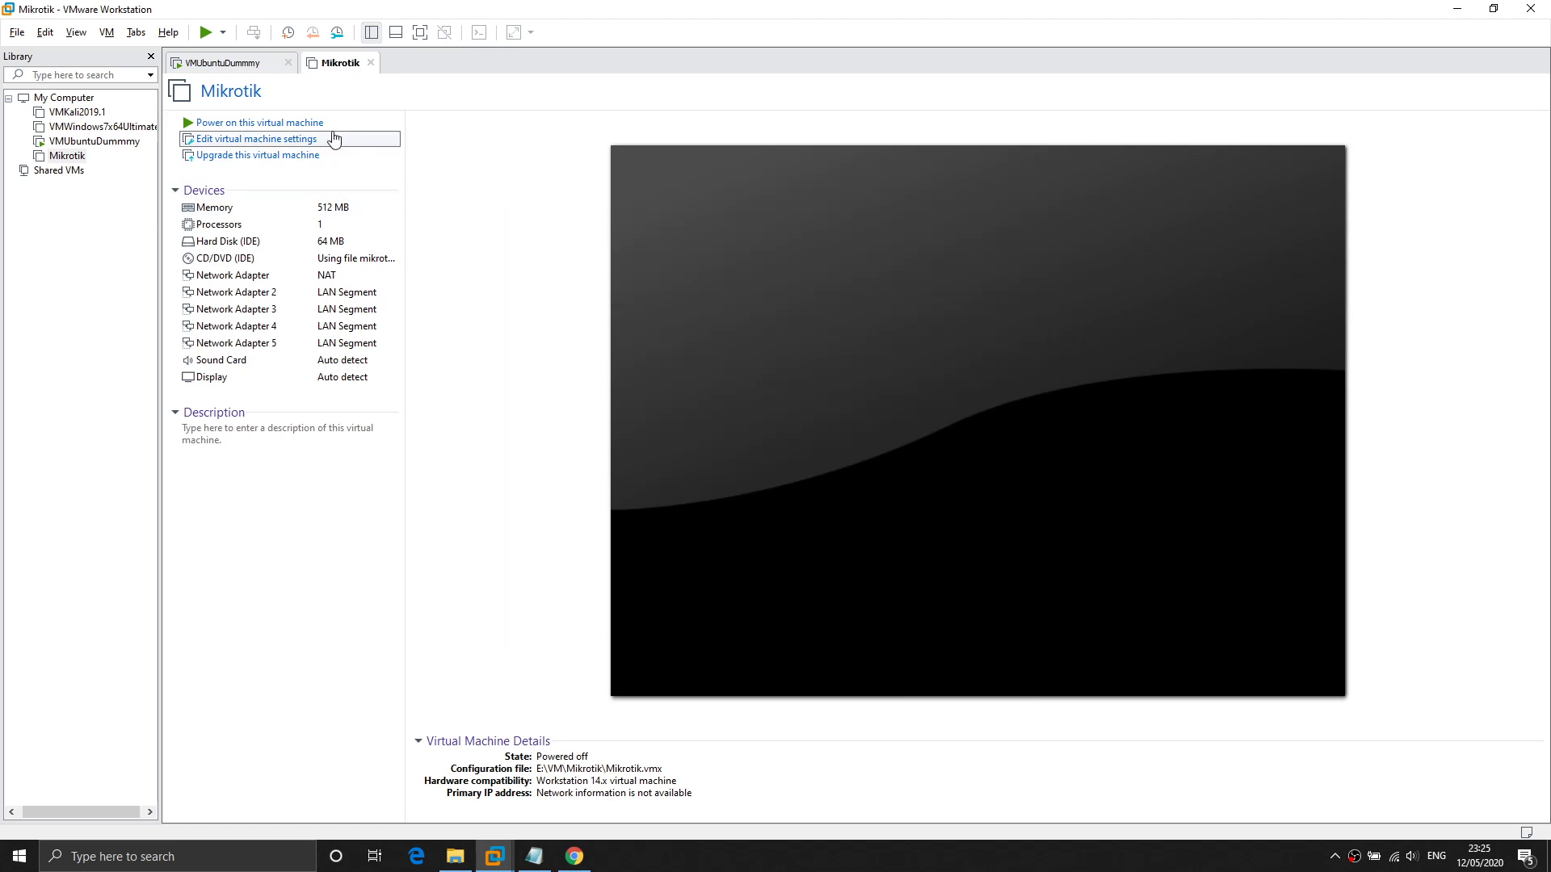
Power on the Mikrotik VM, answer I Copied It, and wait for the 6.43.15 login prompt.
left_click(320, 123)
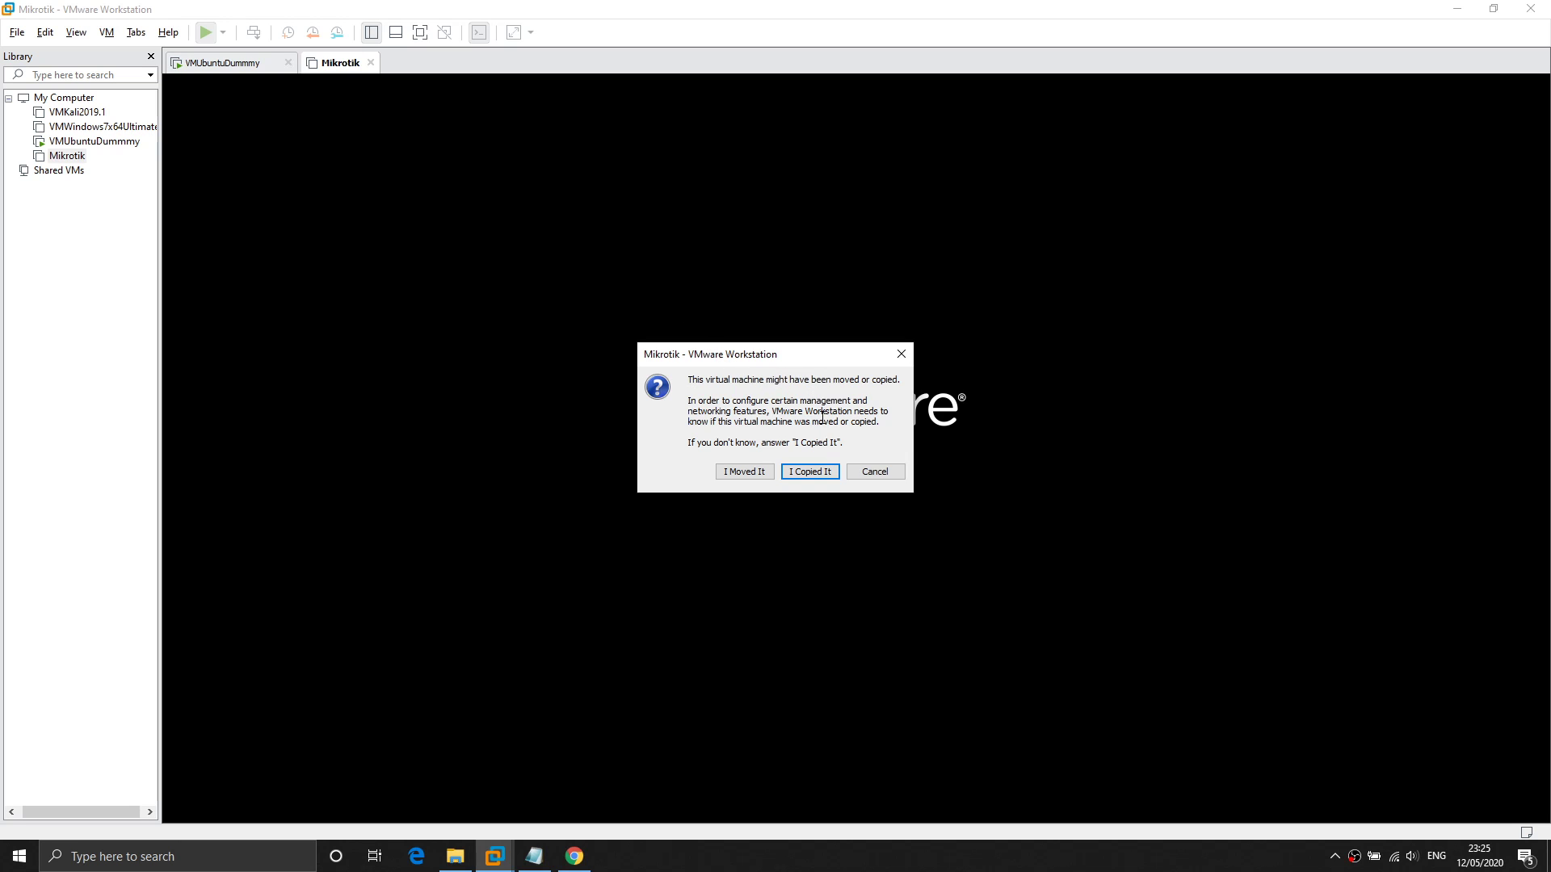
left_click(828, 475)
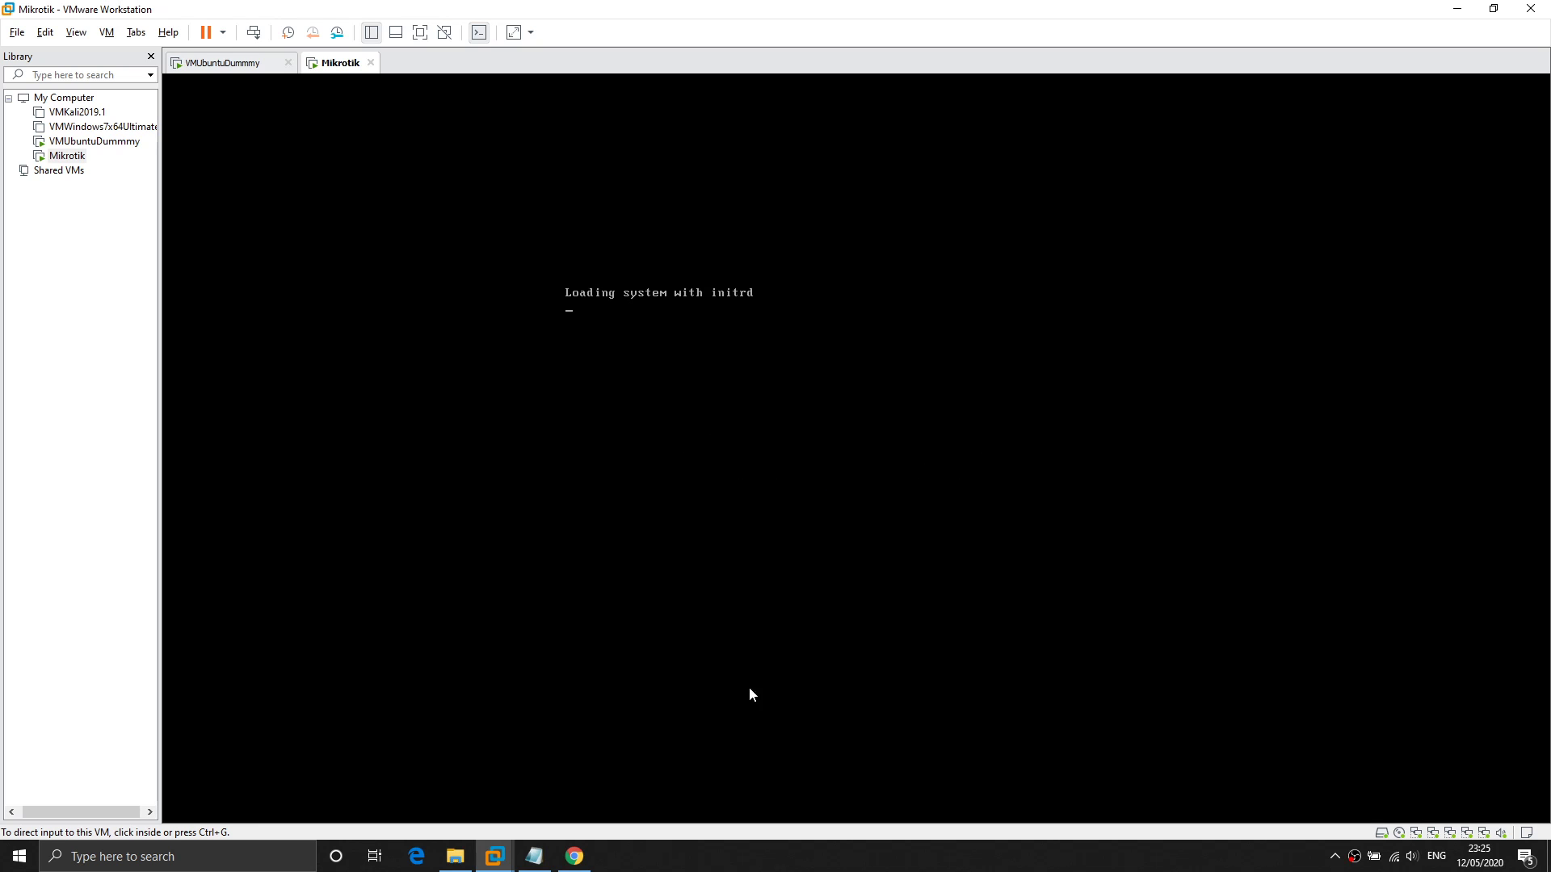
mouse_move(464, 863)
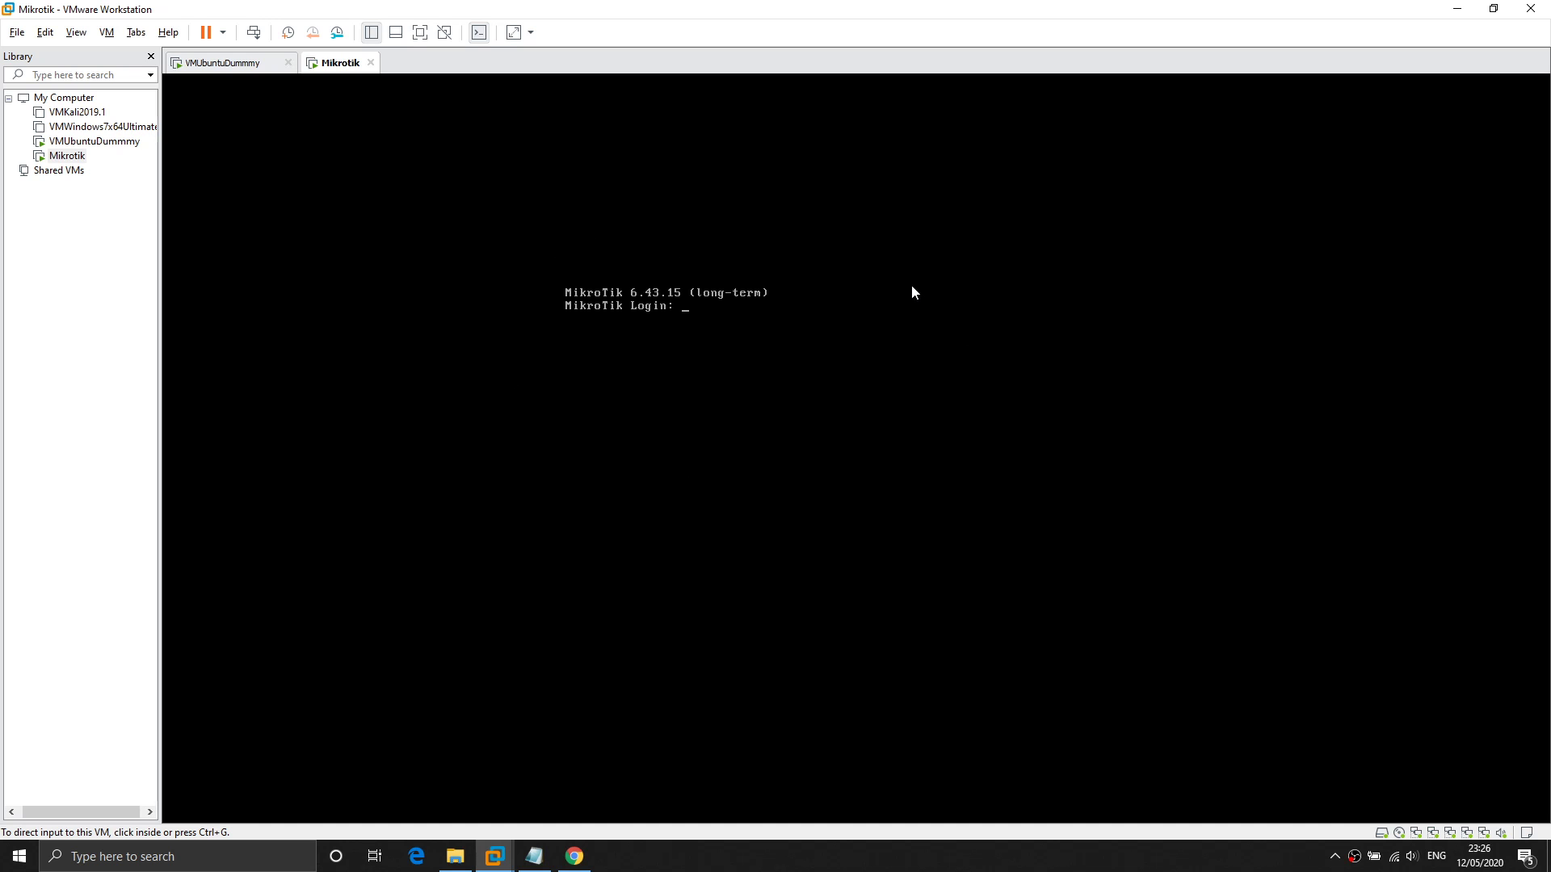
In File Explorer, go up to the Data (E:) drive and select winbox.exe.
left_click(468, 861)
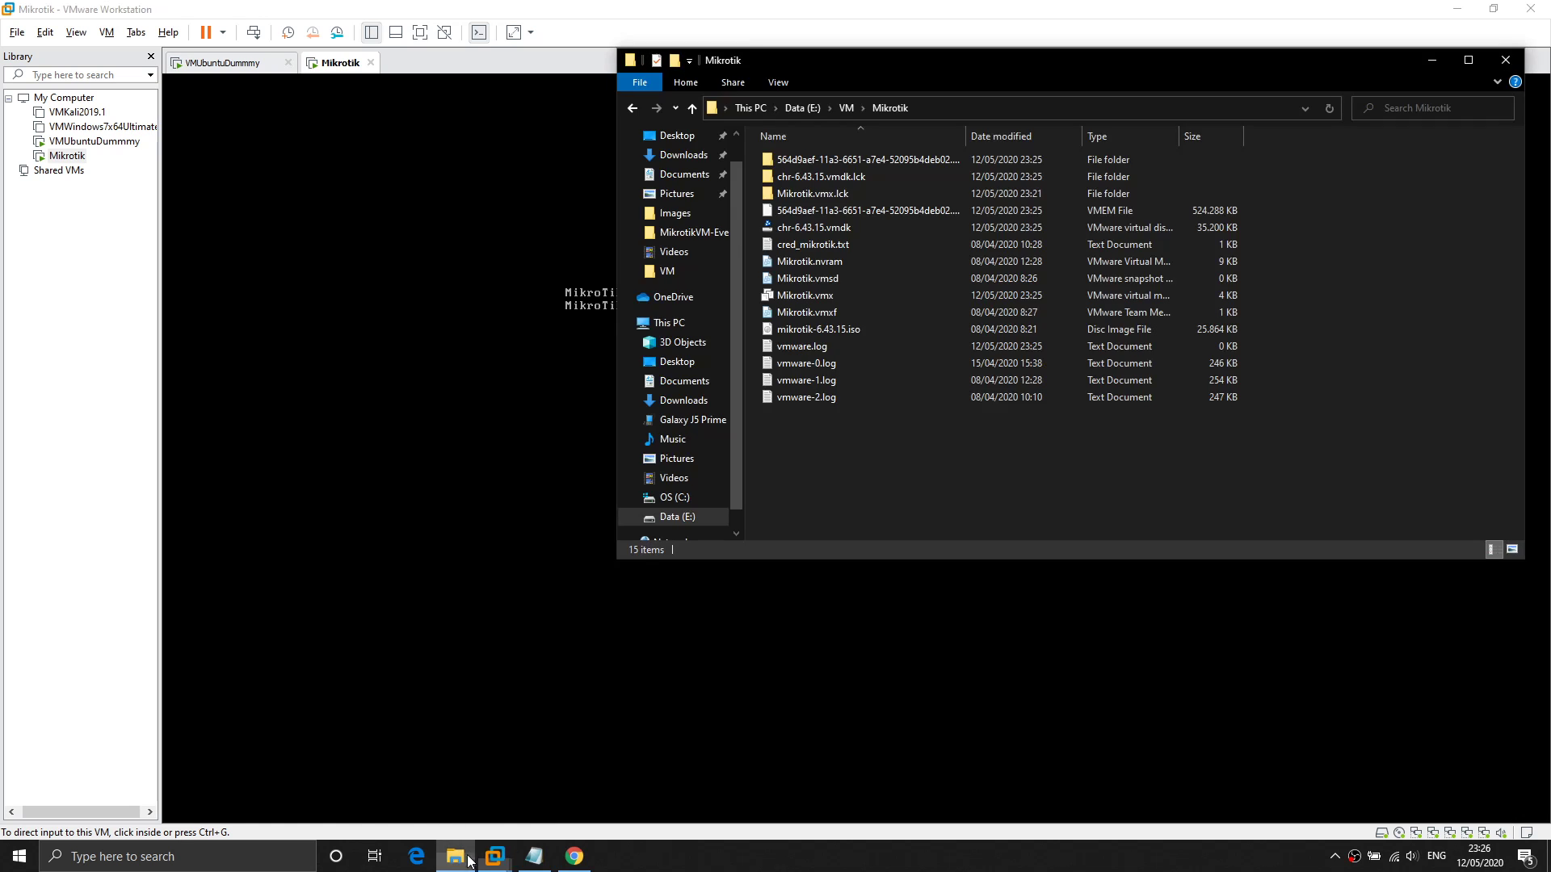
left_click(682, 517)
scroll(919, 452, "down", 1)
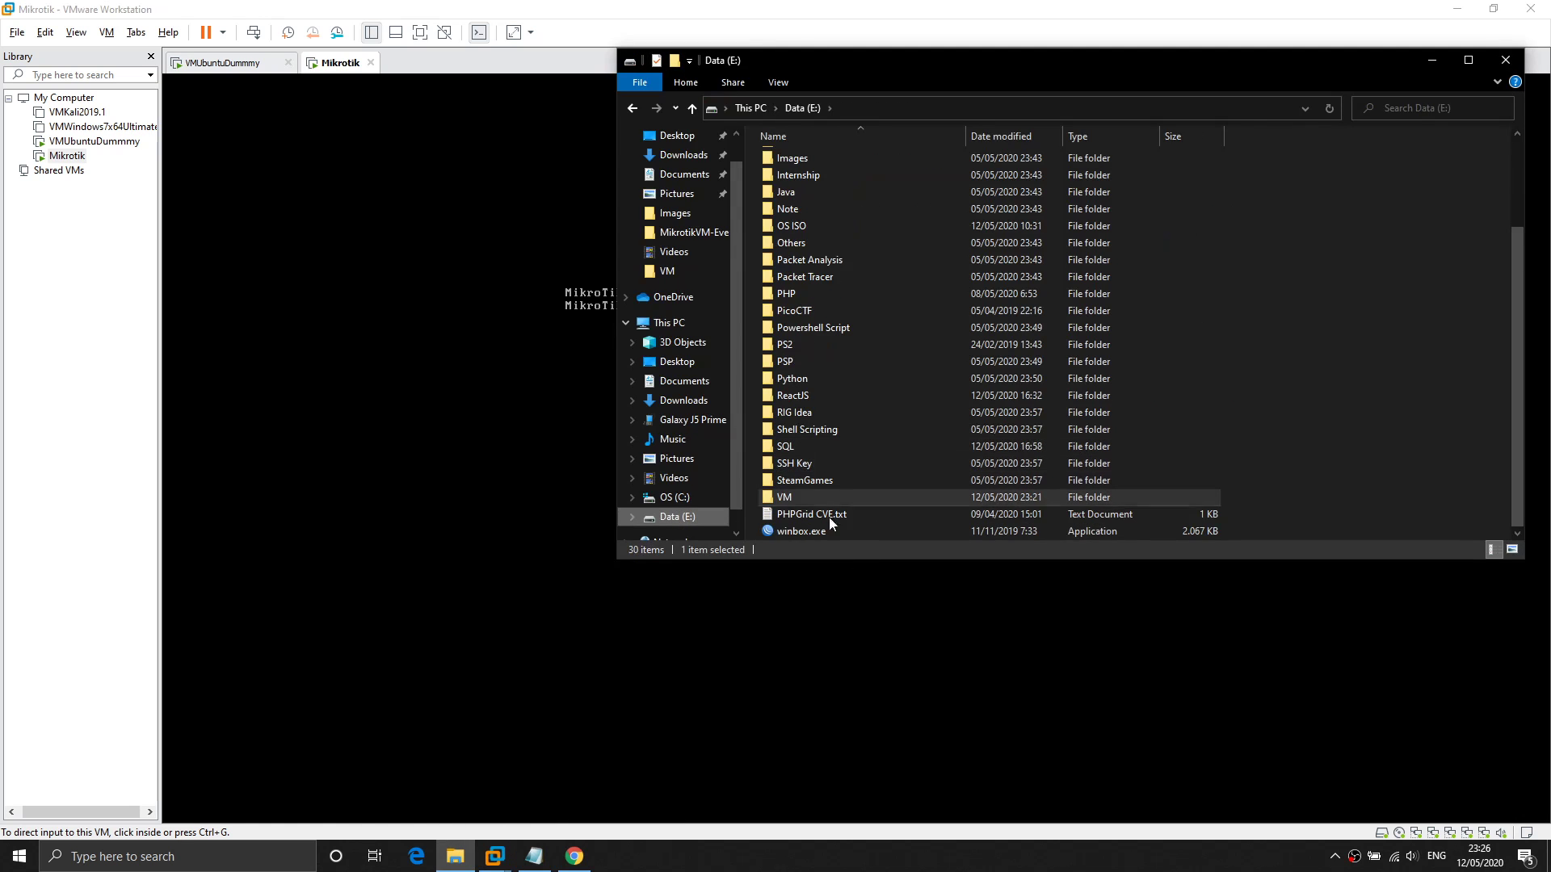
left_click(828, 531)
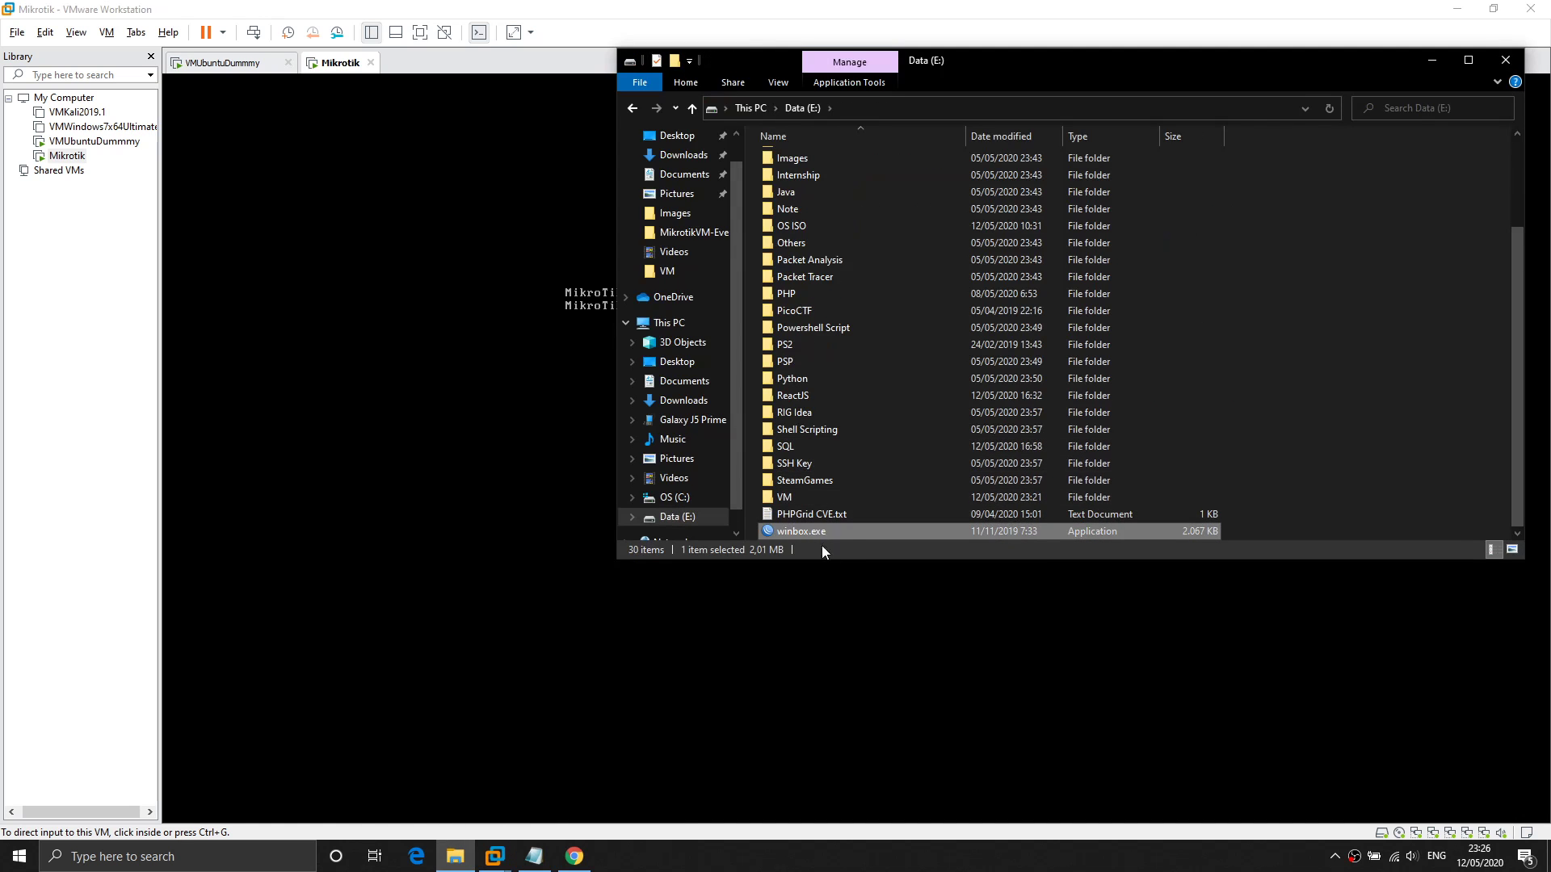
Search 'download winbox', open mikrotik.com/download to view WinBox 3.23, then return to Explorer.
left_click(574, 856)
key("ctrl+t")
type("download winbox")
key("Return")
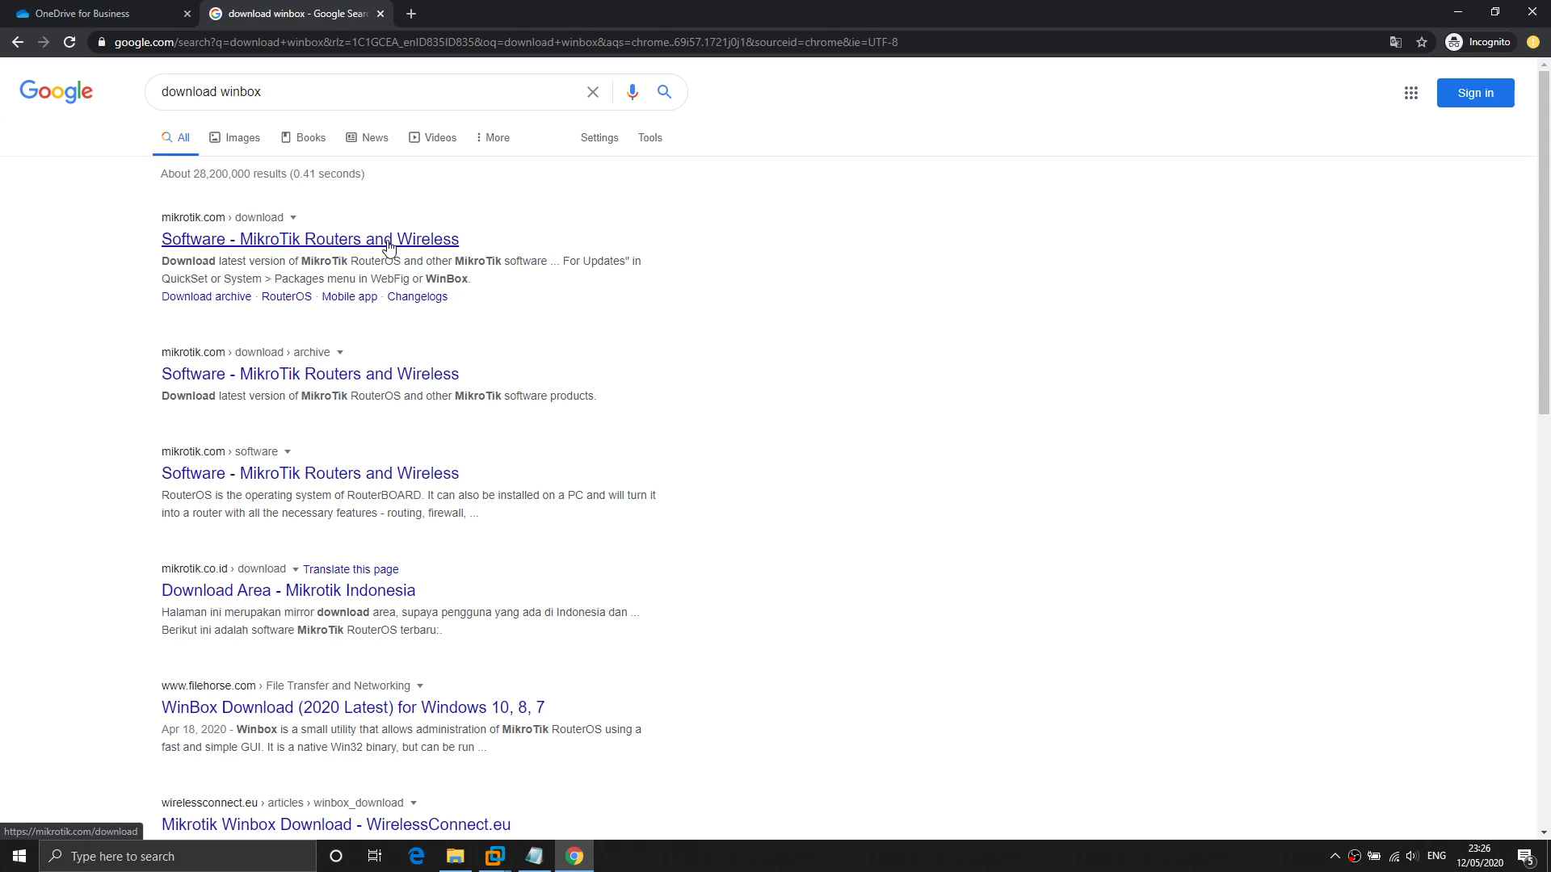
left_click(247, 240)
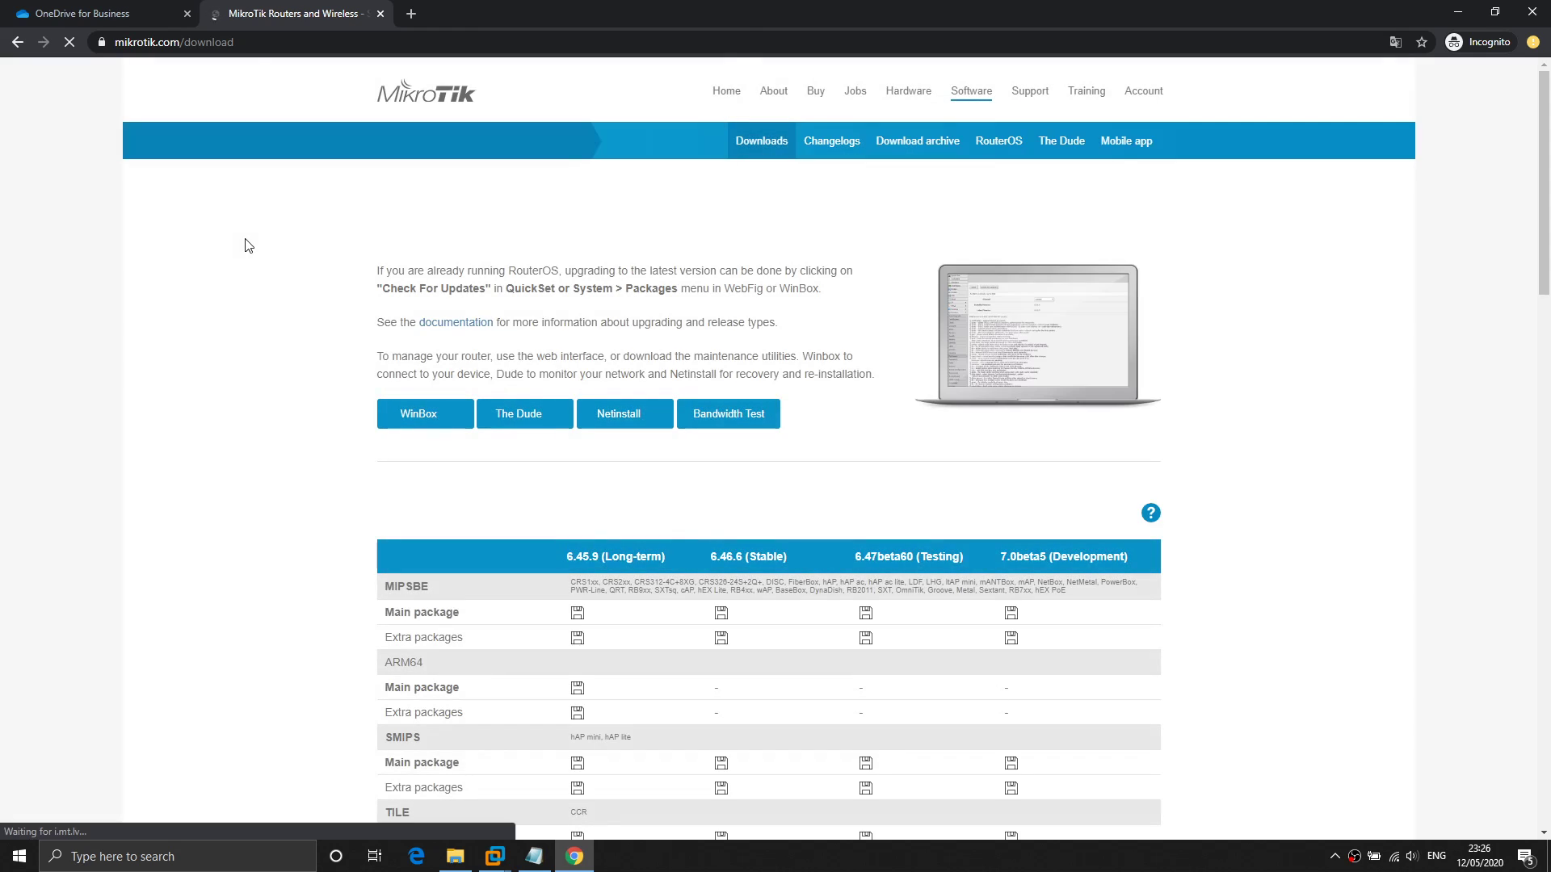
left_click(449, 421)
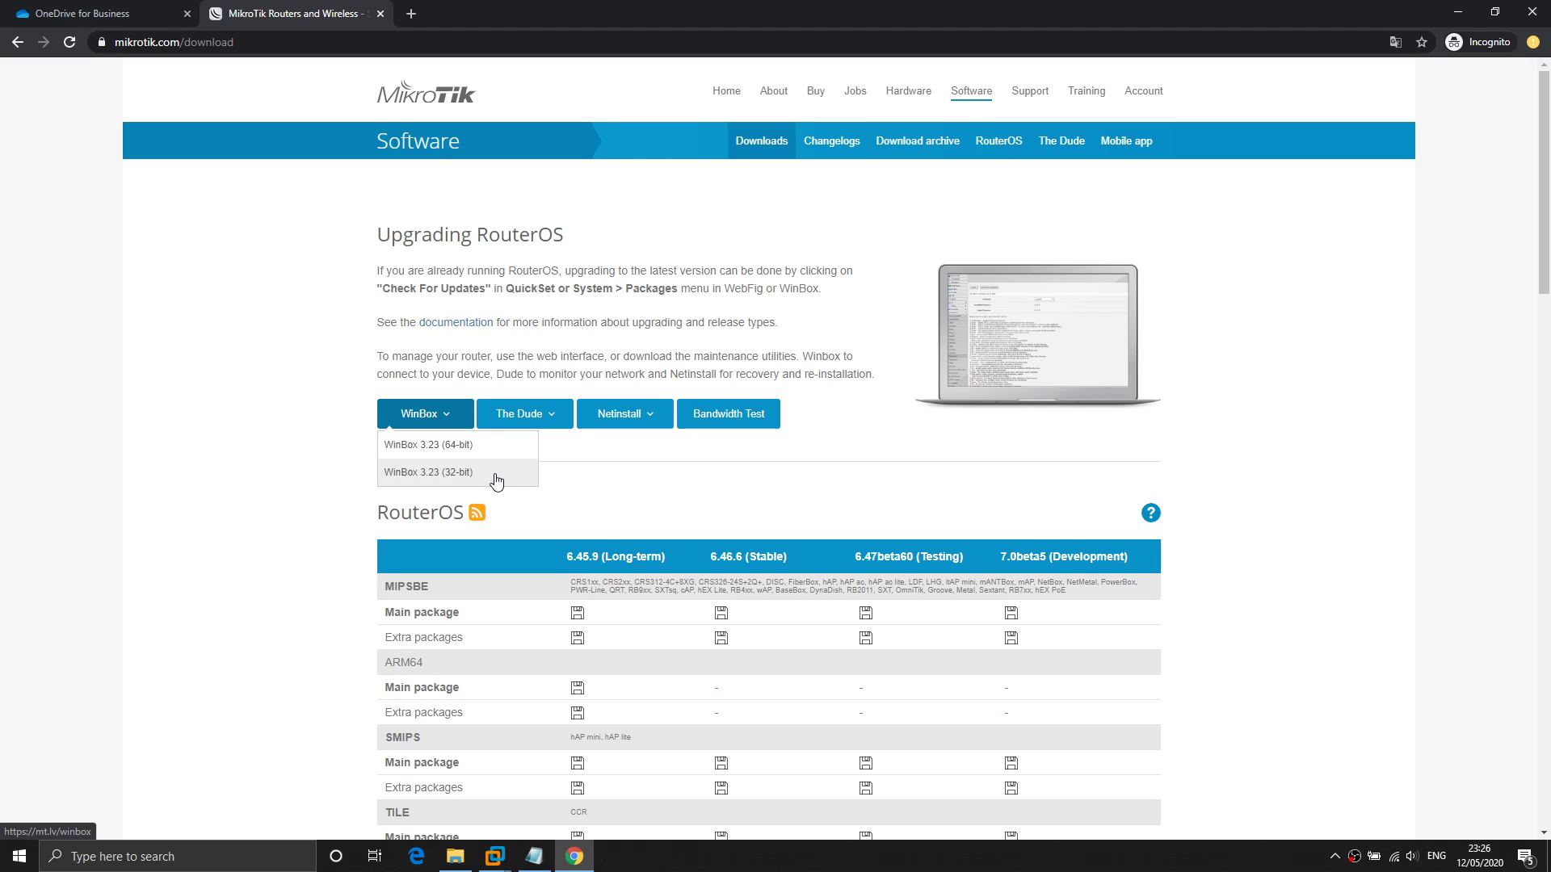
left_click(836, 443)
key("alt+Tab")
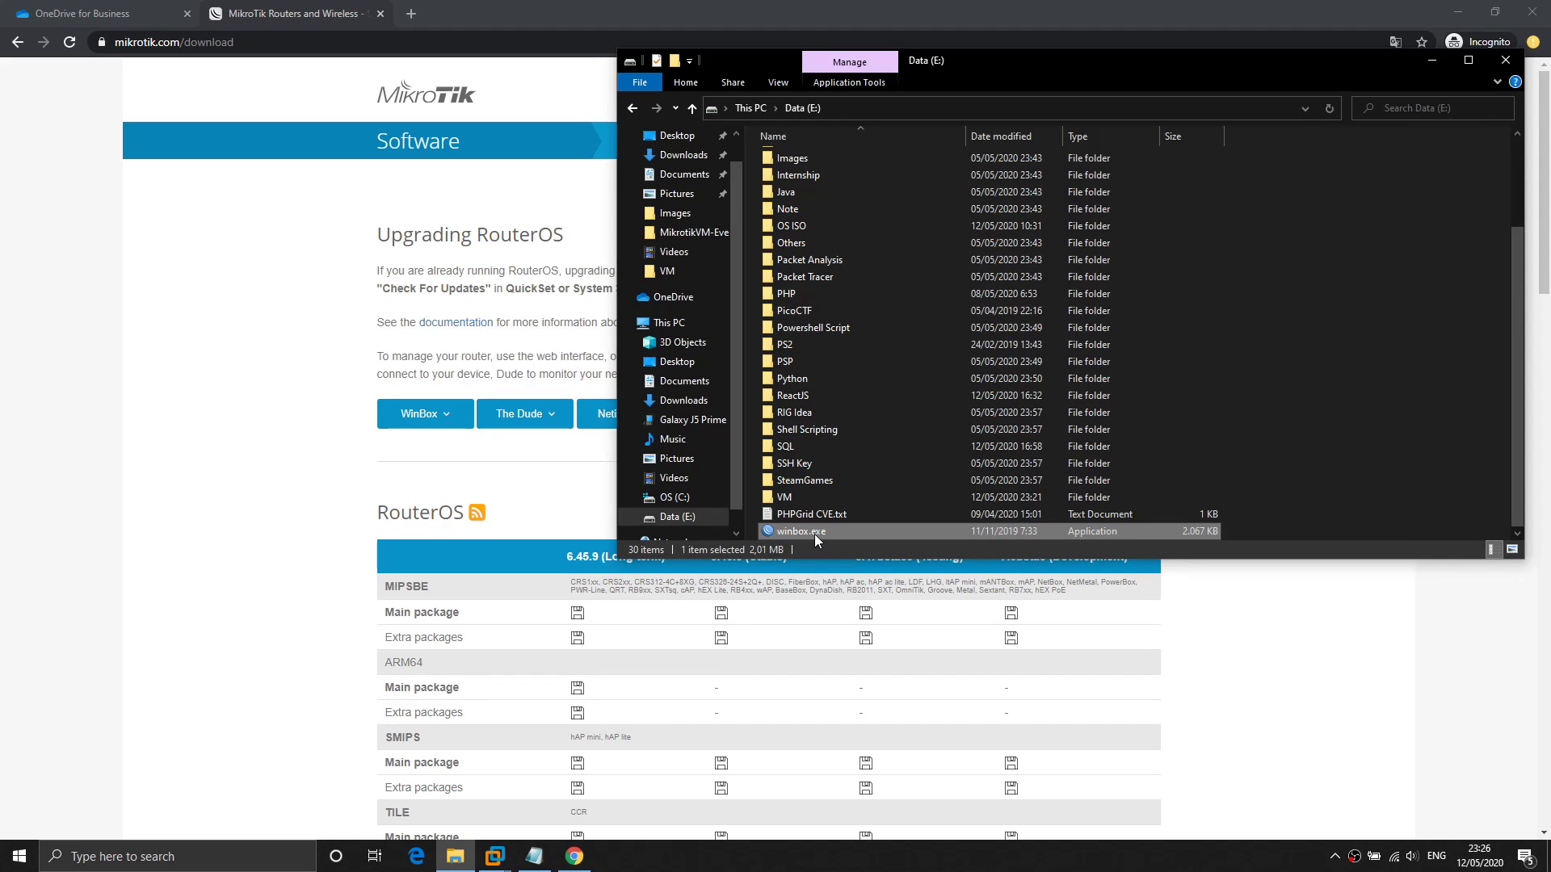
Launch winbox.exe, refresh Neighbors, and pick the MikroTik router so Connect To shows 192.168.201.135.
double_click(814, 531)
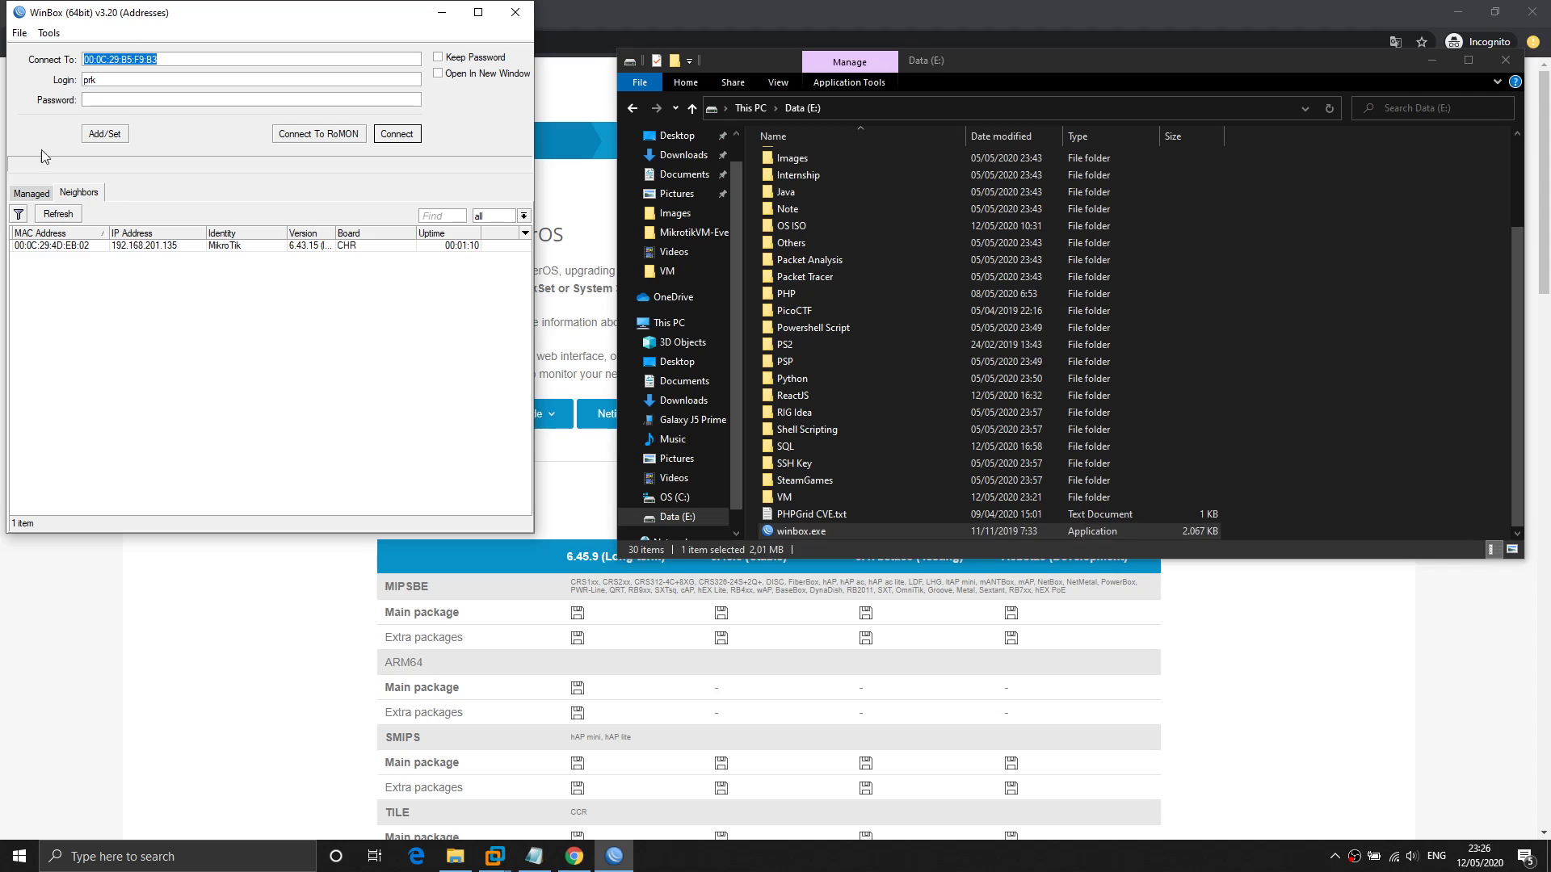
left_click(95, 197)
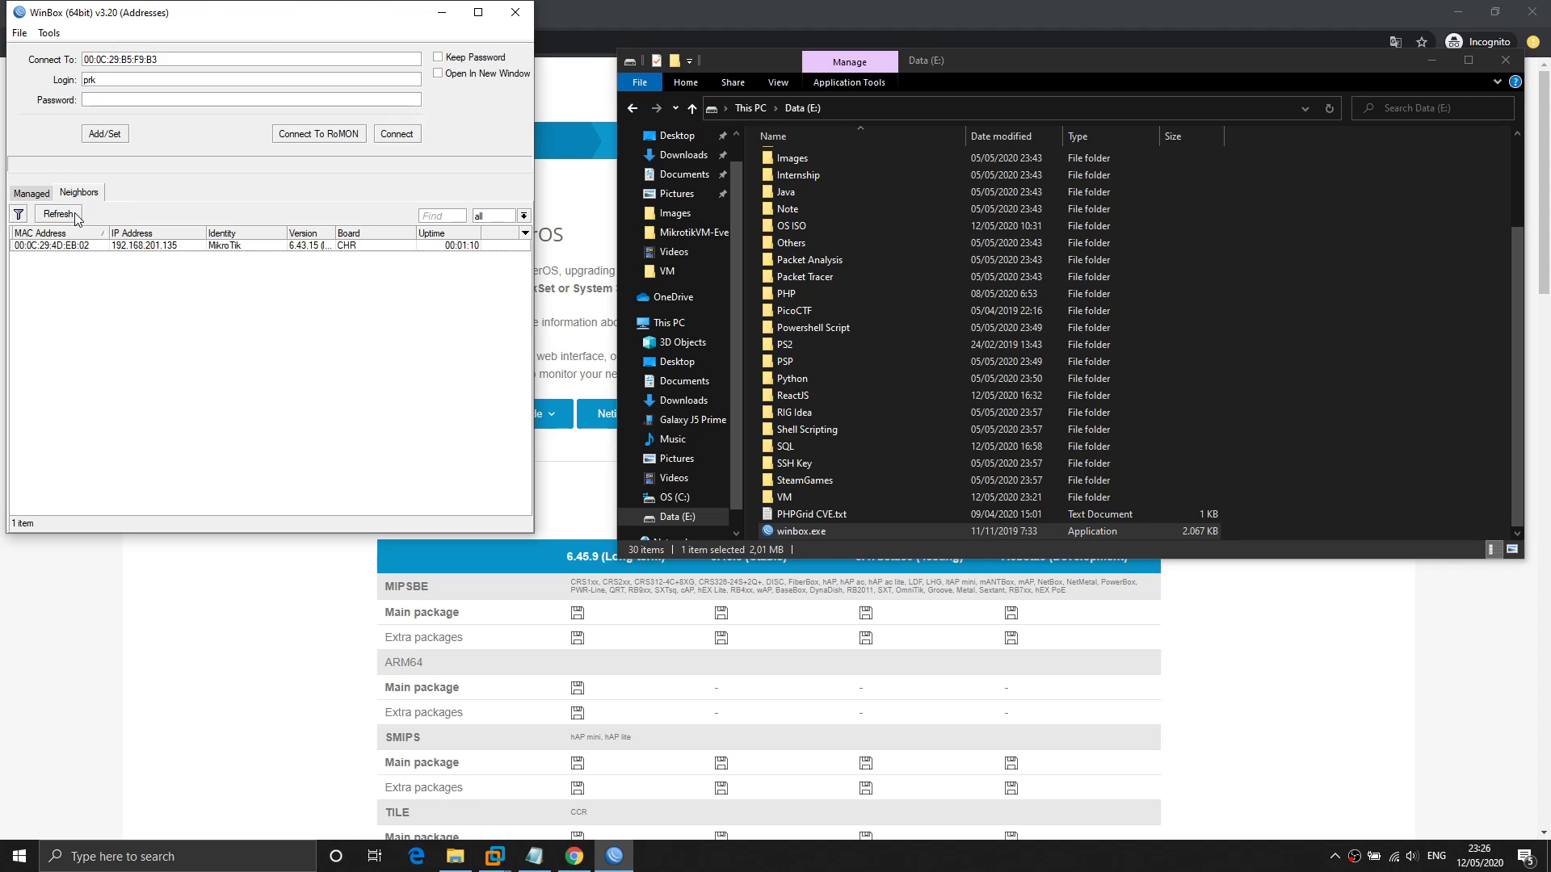
left_click(58, 215)
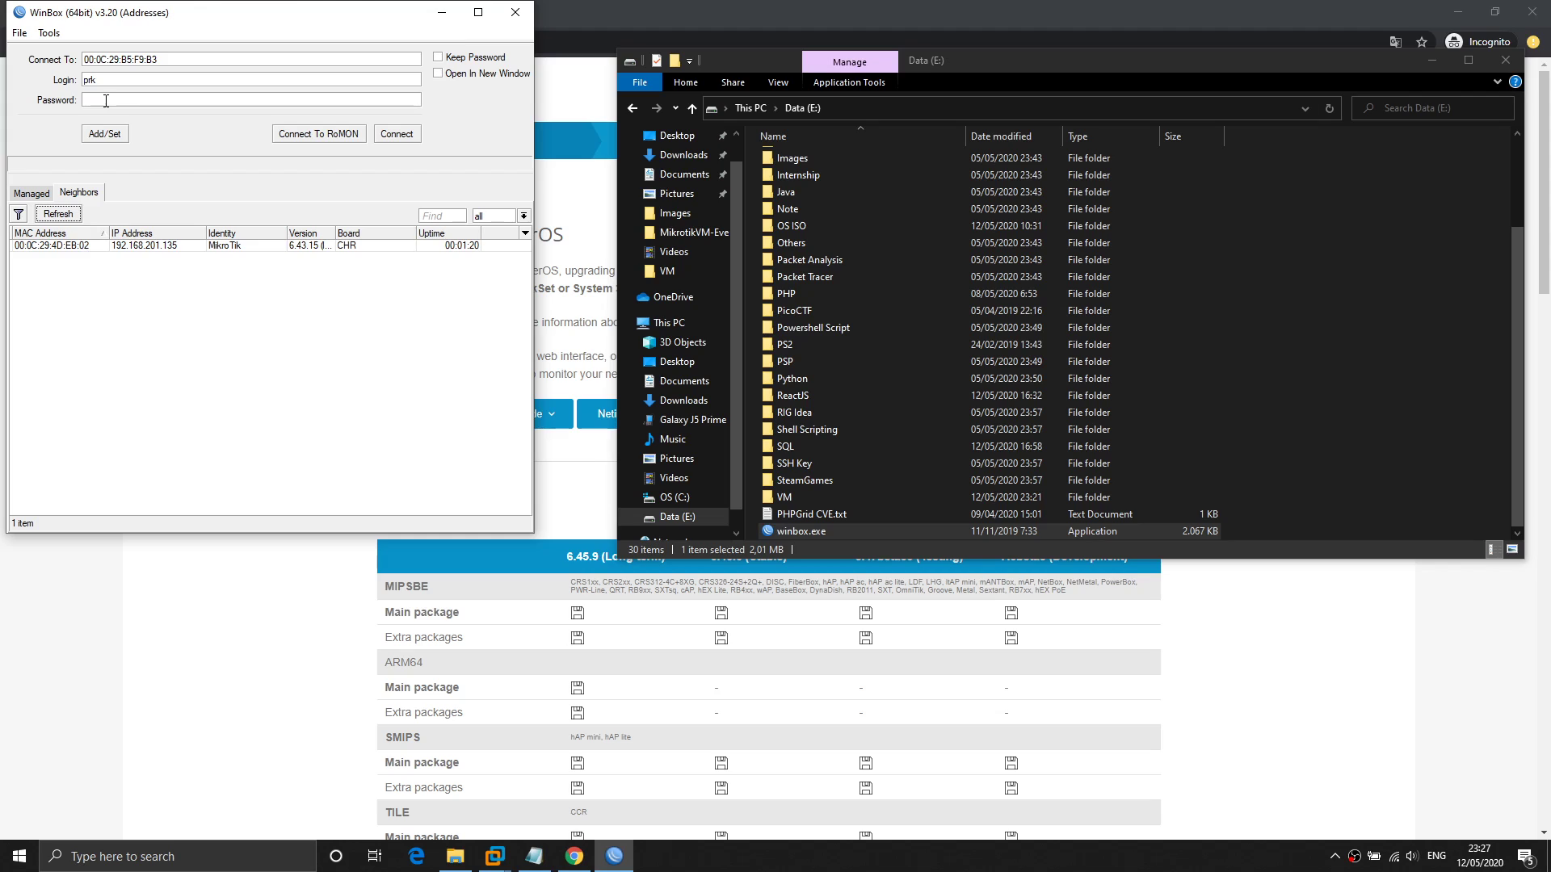
left_click(238, 245)
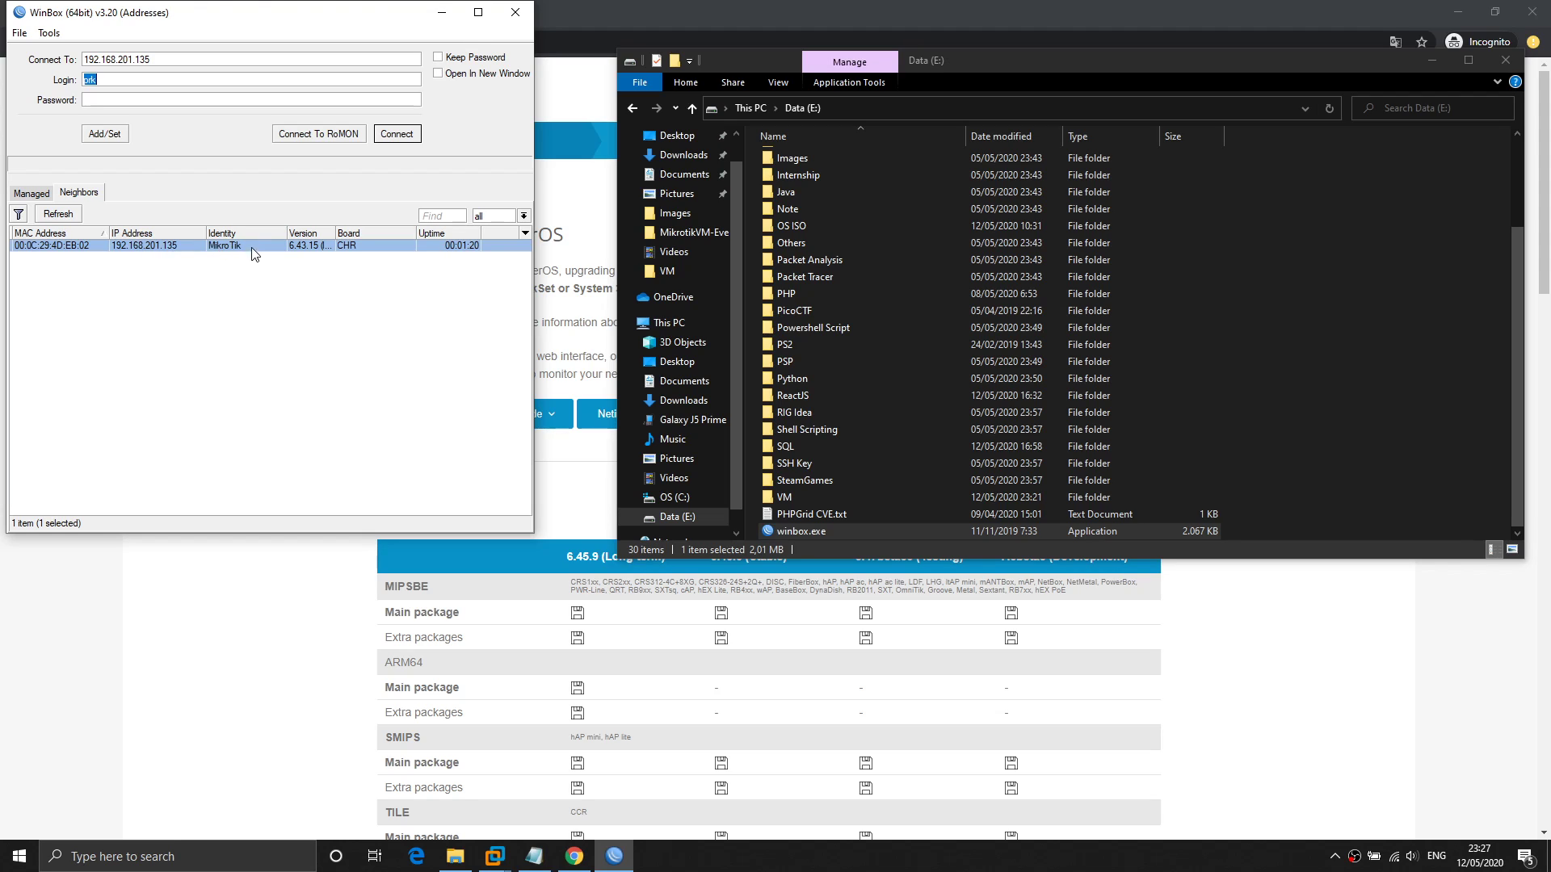
Open the Mikrotik VM's settings with Ctrl+D, confirm Network Adapter uses NAT, and cancel.
mouse_move(494, 857)
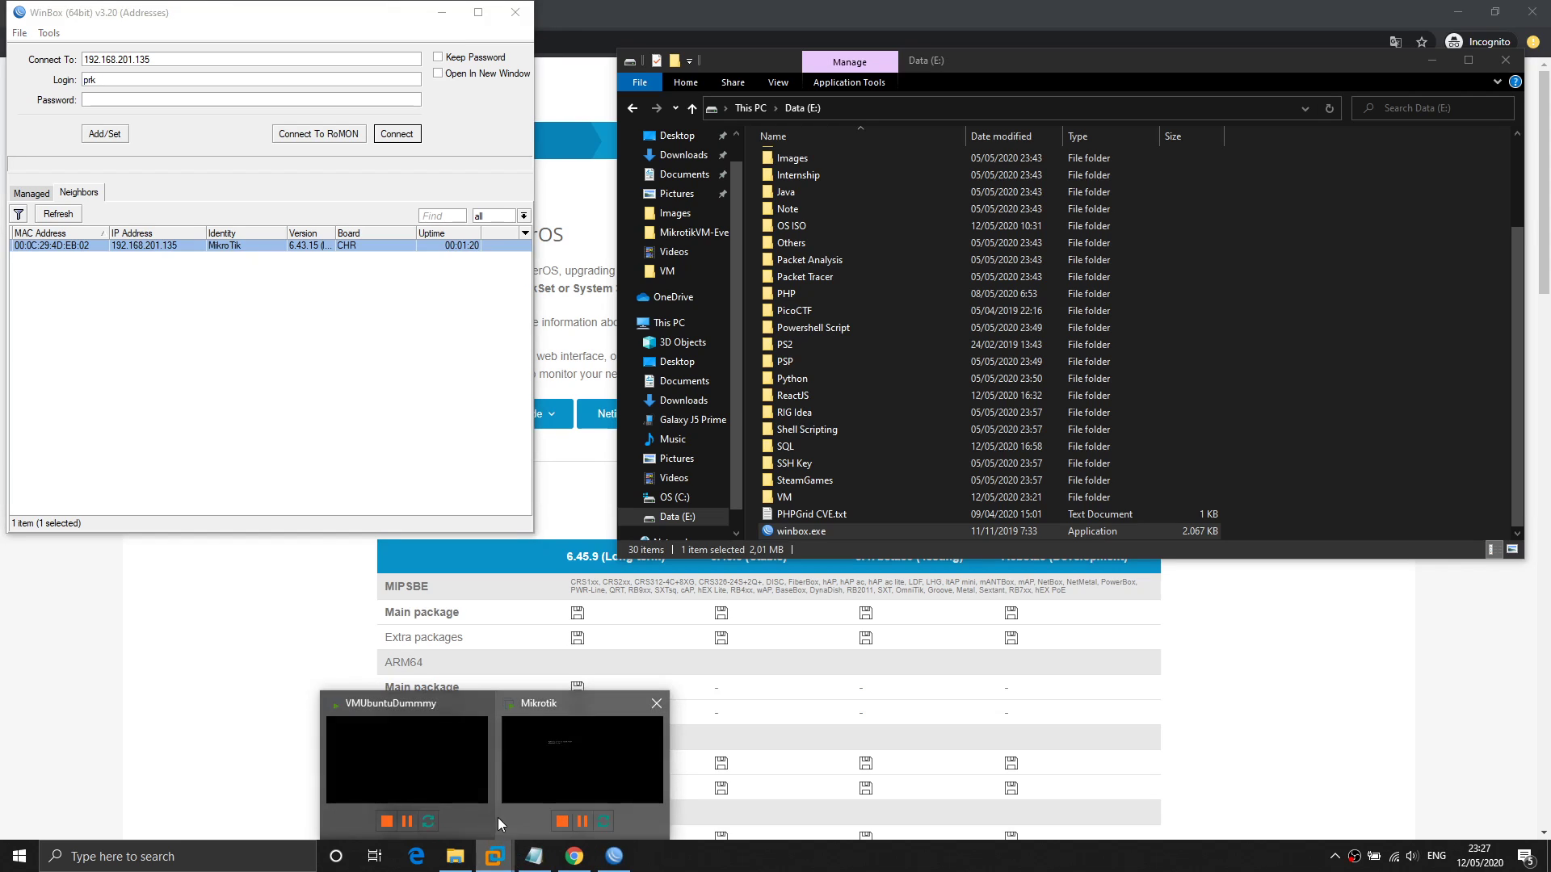
left_click(529, 783)
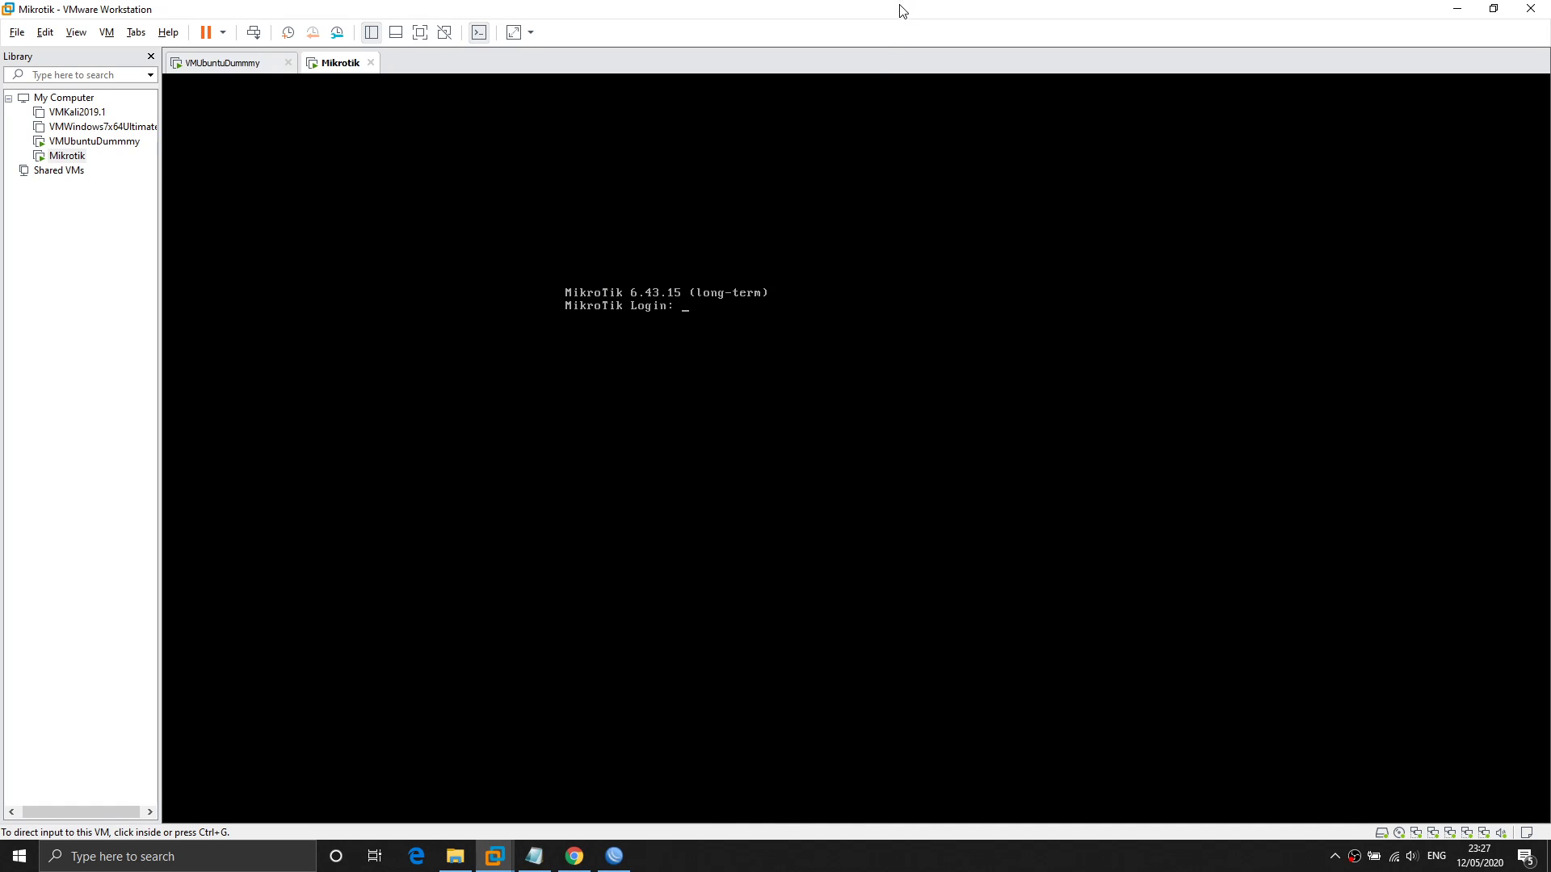
key("ctrl+d")
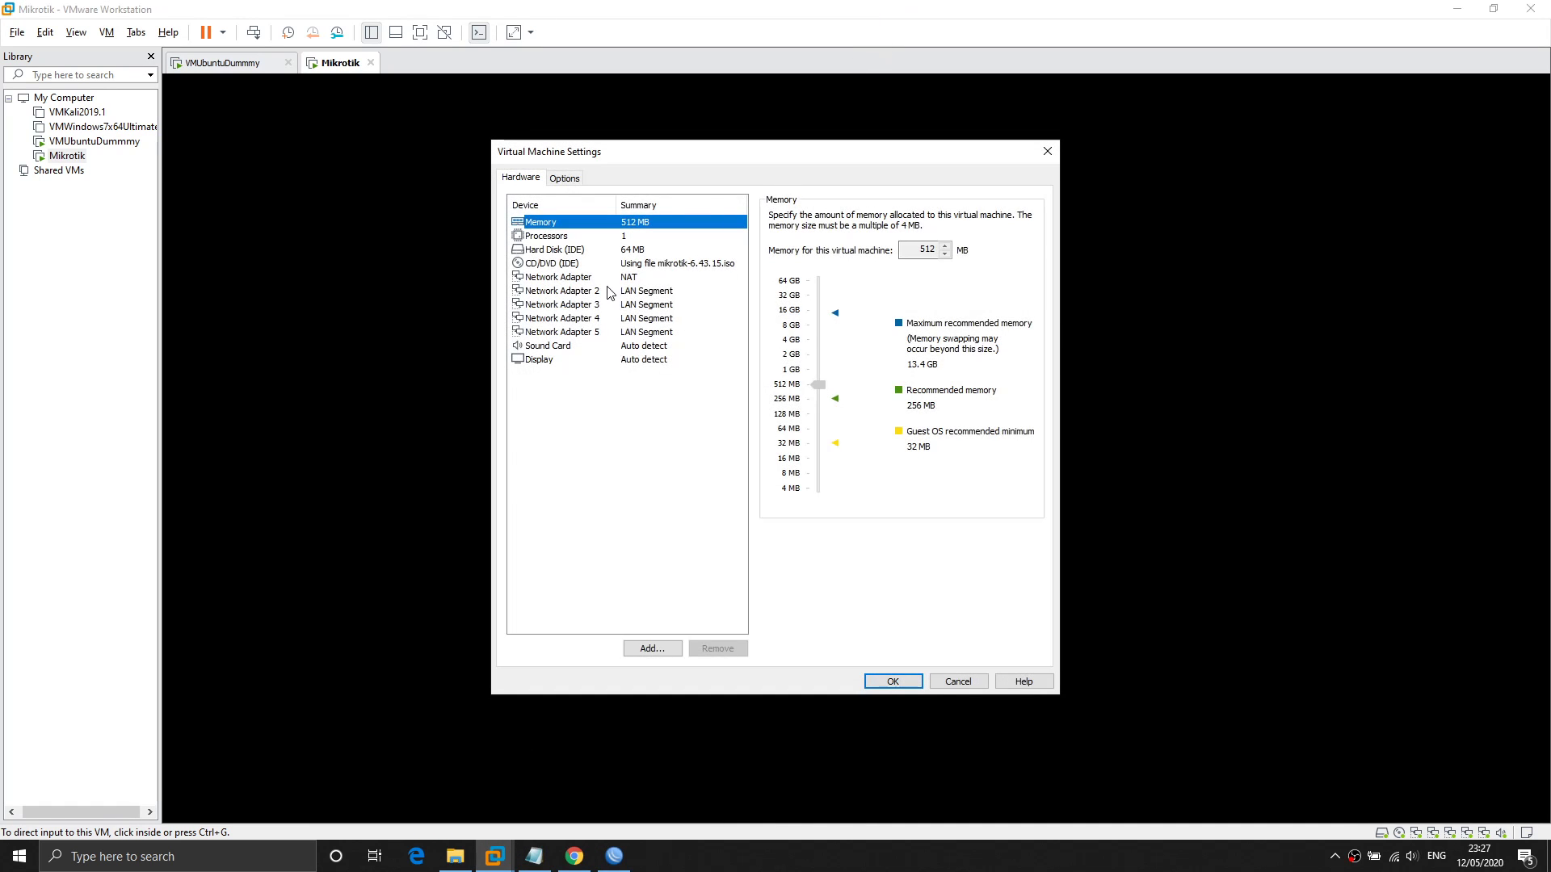
left_click(612, 278)
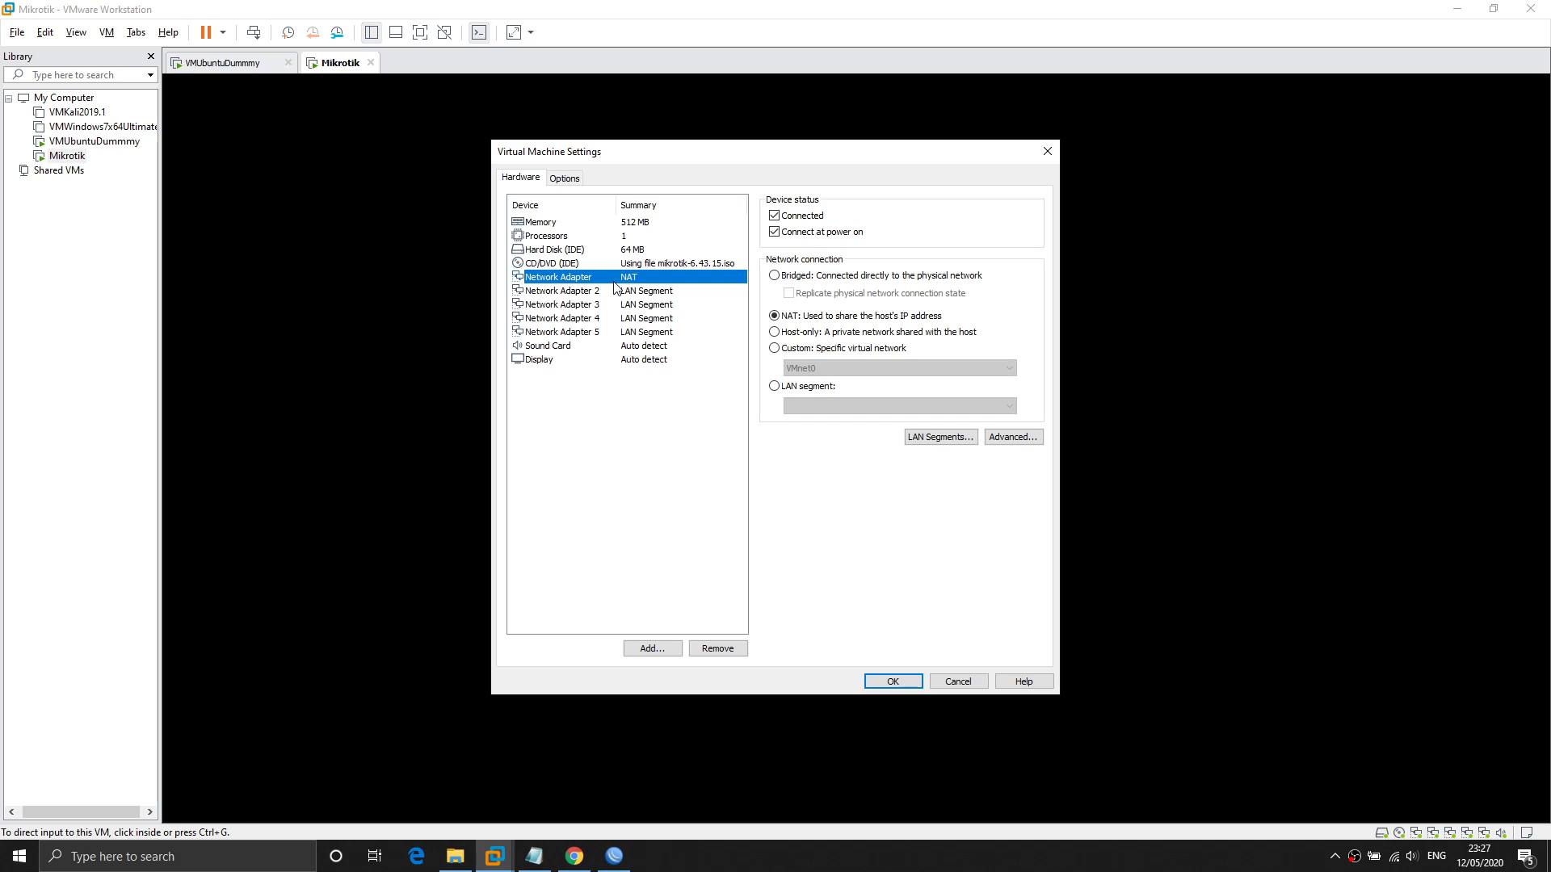
left_click(967, 688)
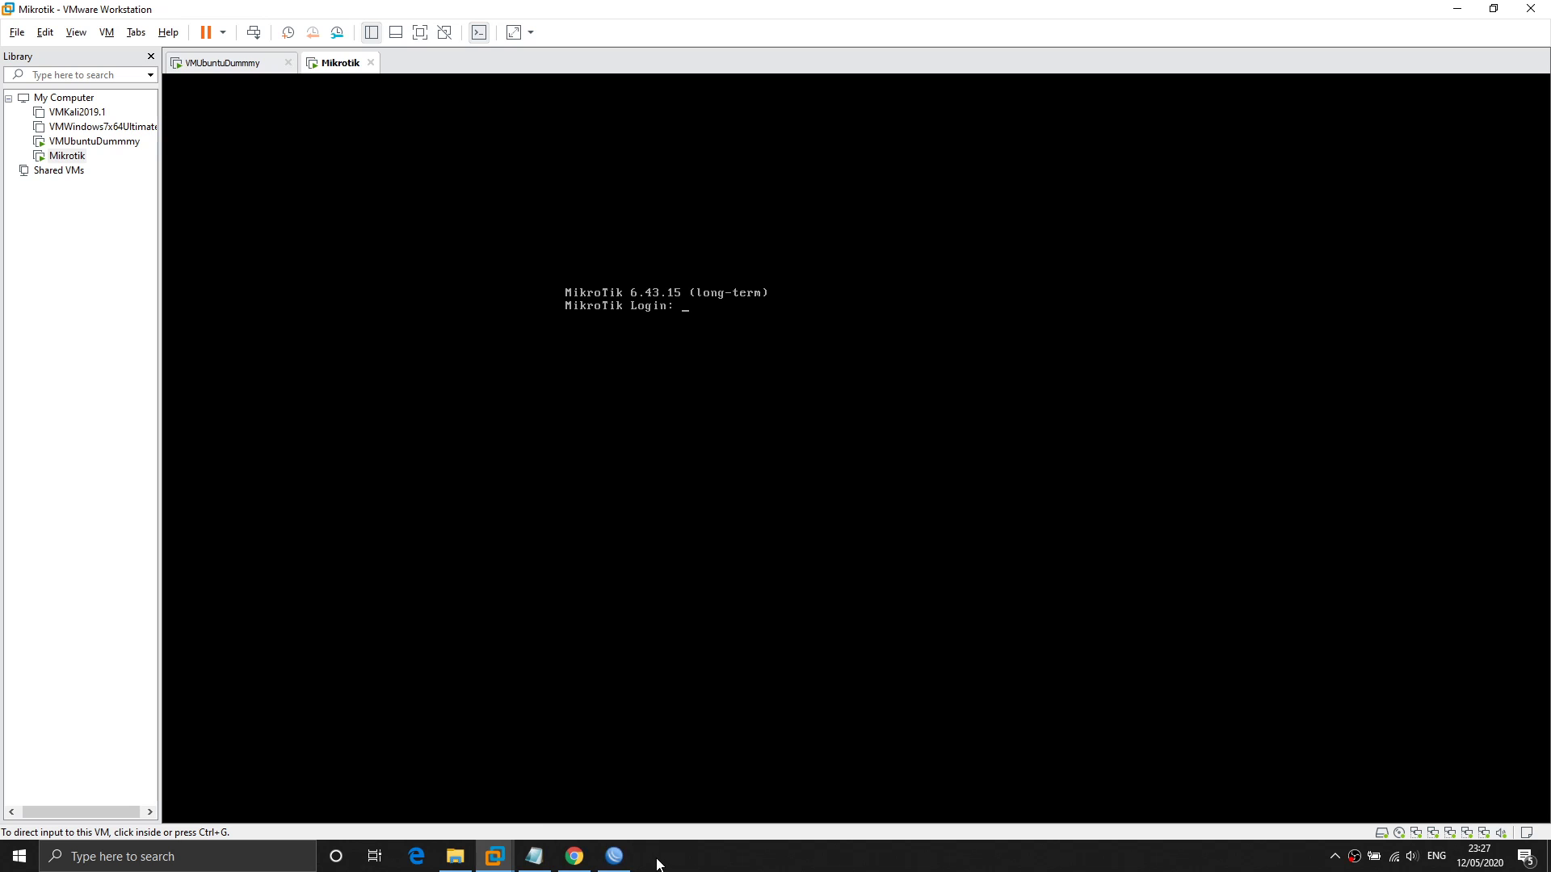
Set the router's MAC address 00:0C:29:4D:EB:02 as the WinBox connection target.
left_click(456, 863)
left_click(463, 864)
left_click(614, 857)
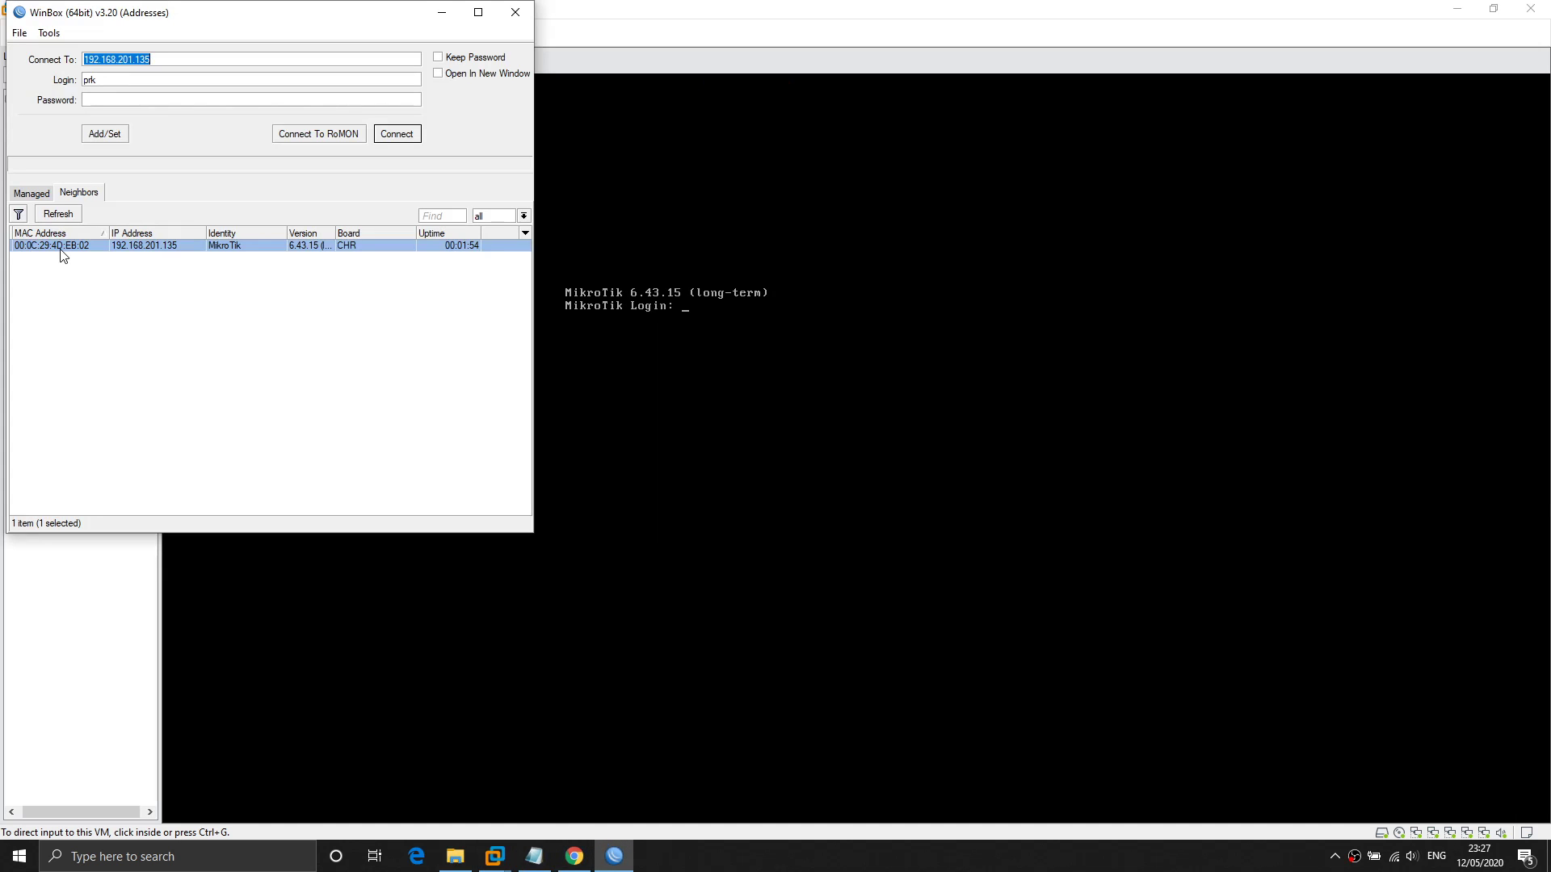
left_click(80, 246)
left_click(149, 96)
Open the E:\VM\Mikrotik folder in File Explorer.
left_click(455, 857)
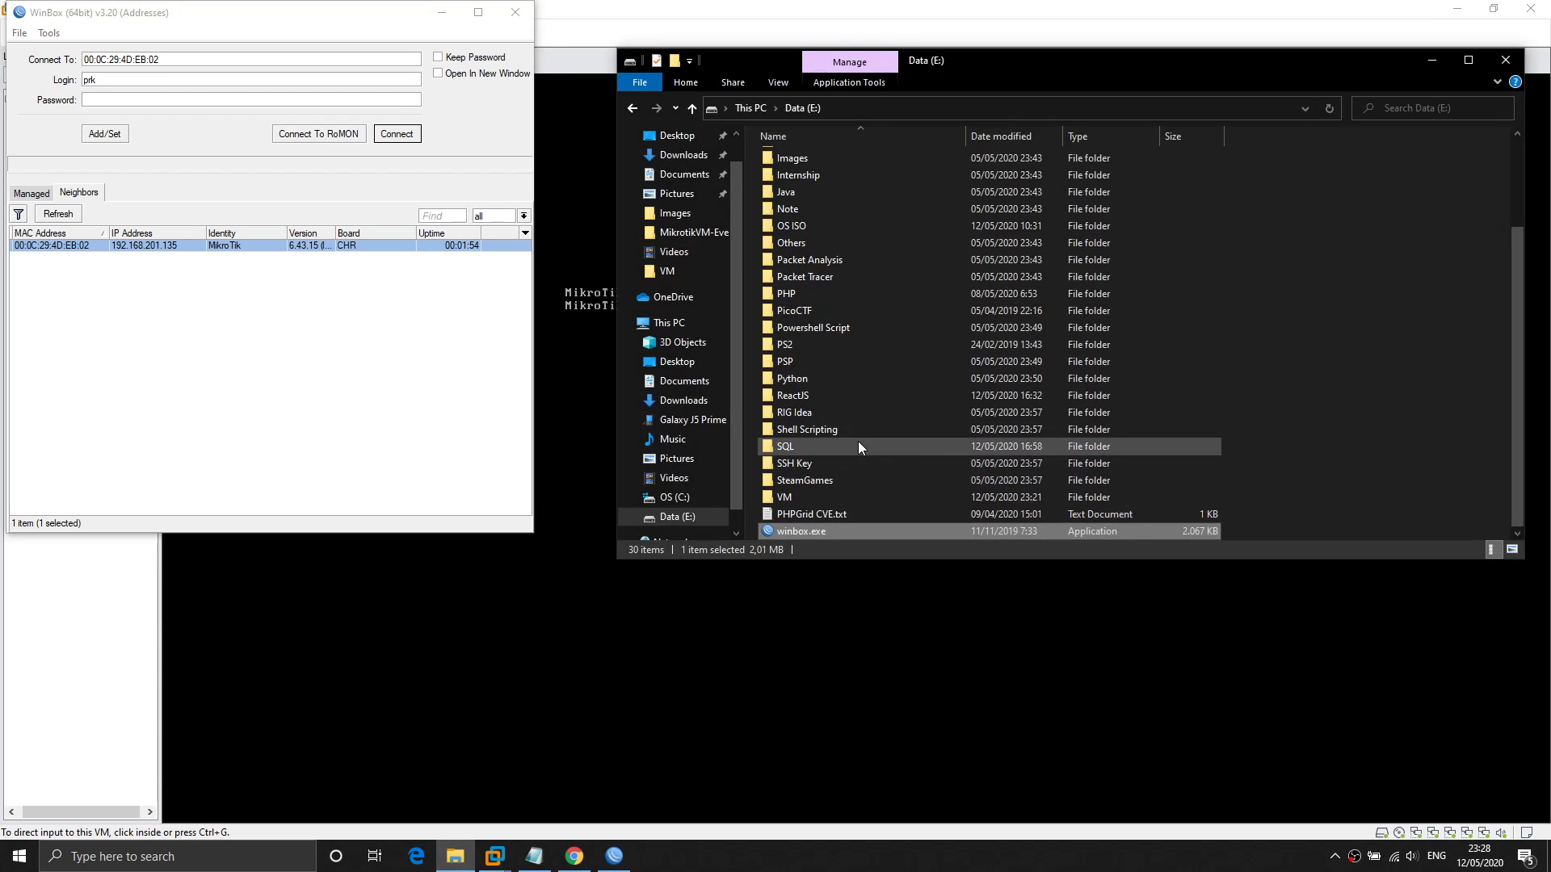
double_click(818, 497)
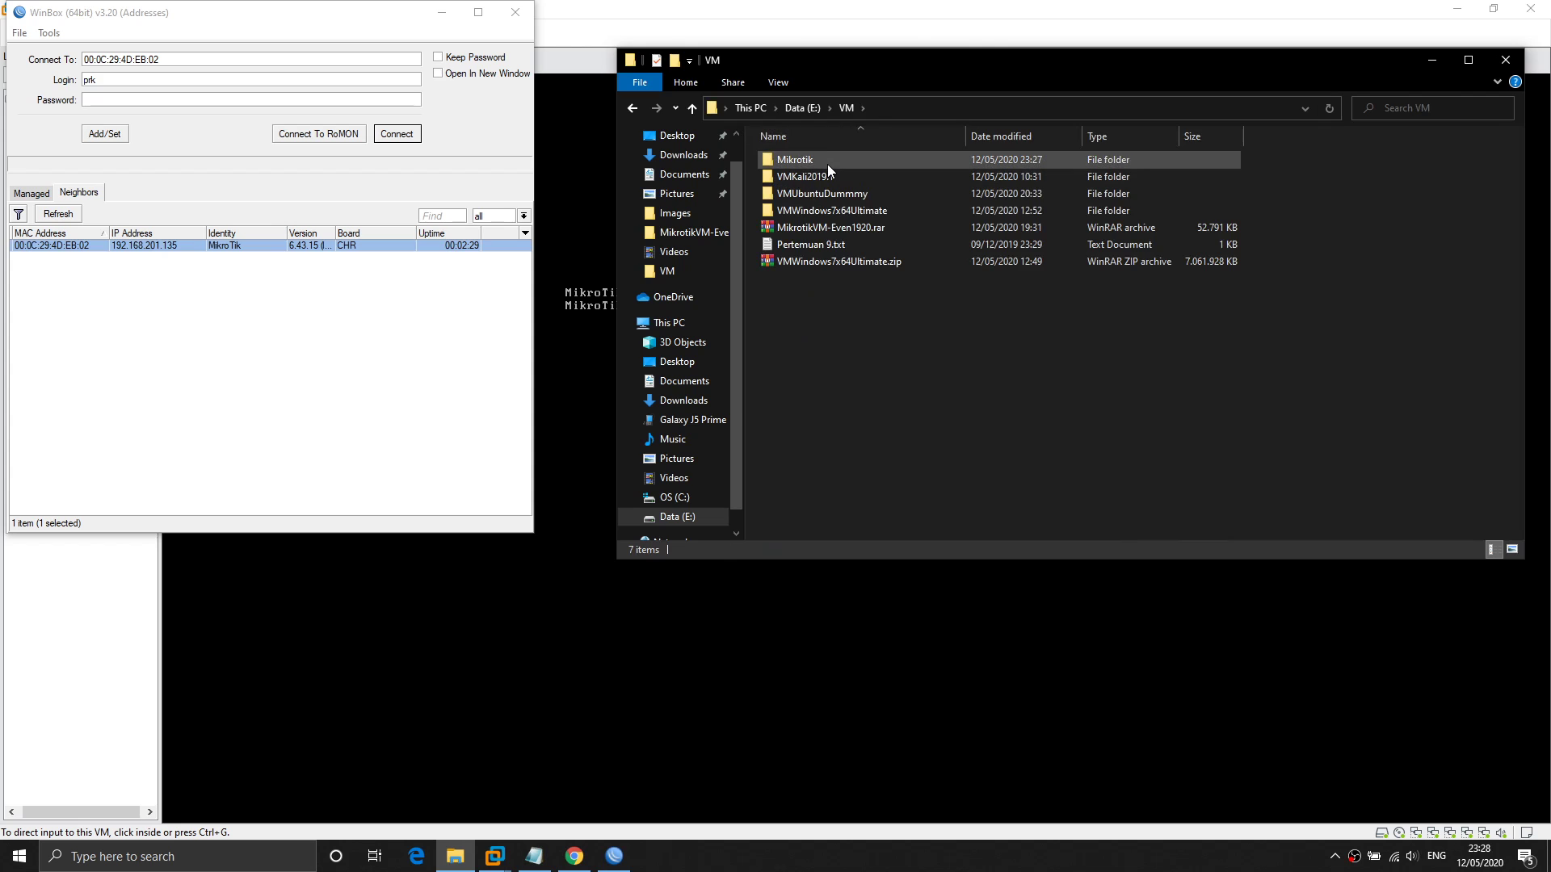
double_click(827, 164)
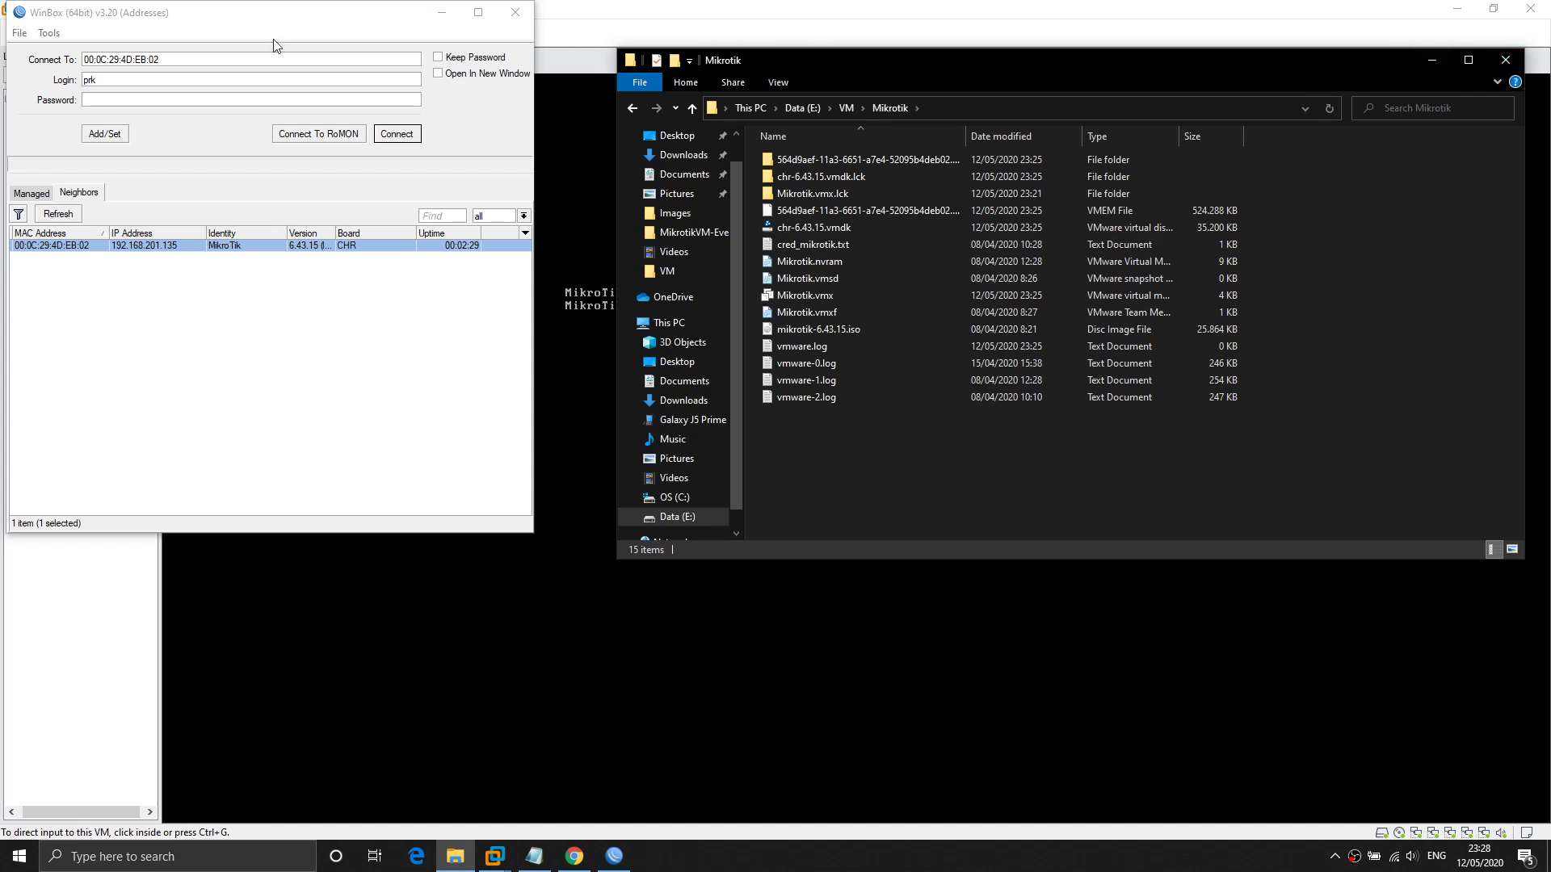
Type the router password into a scratch Notepad window, then close it without saving.
left_click(205, 98)
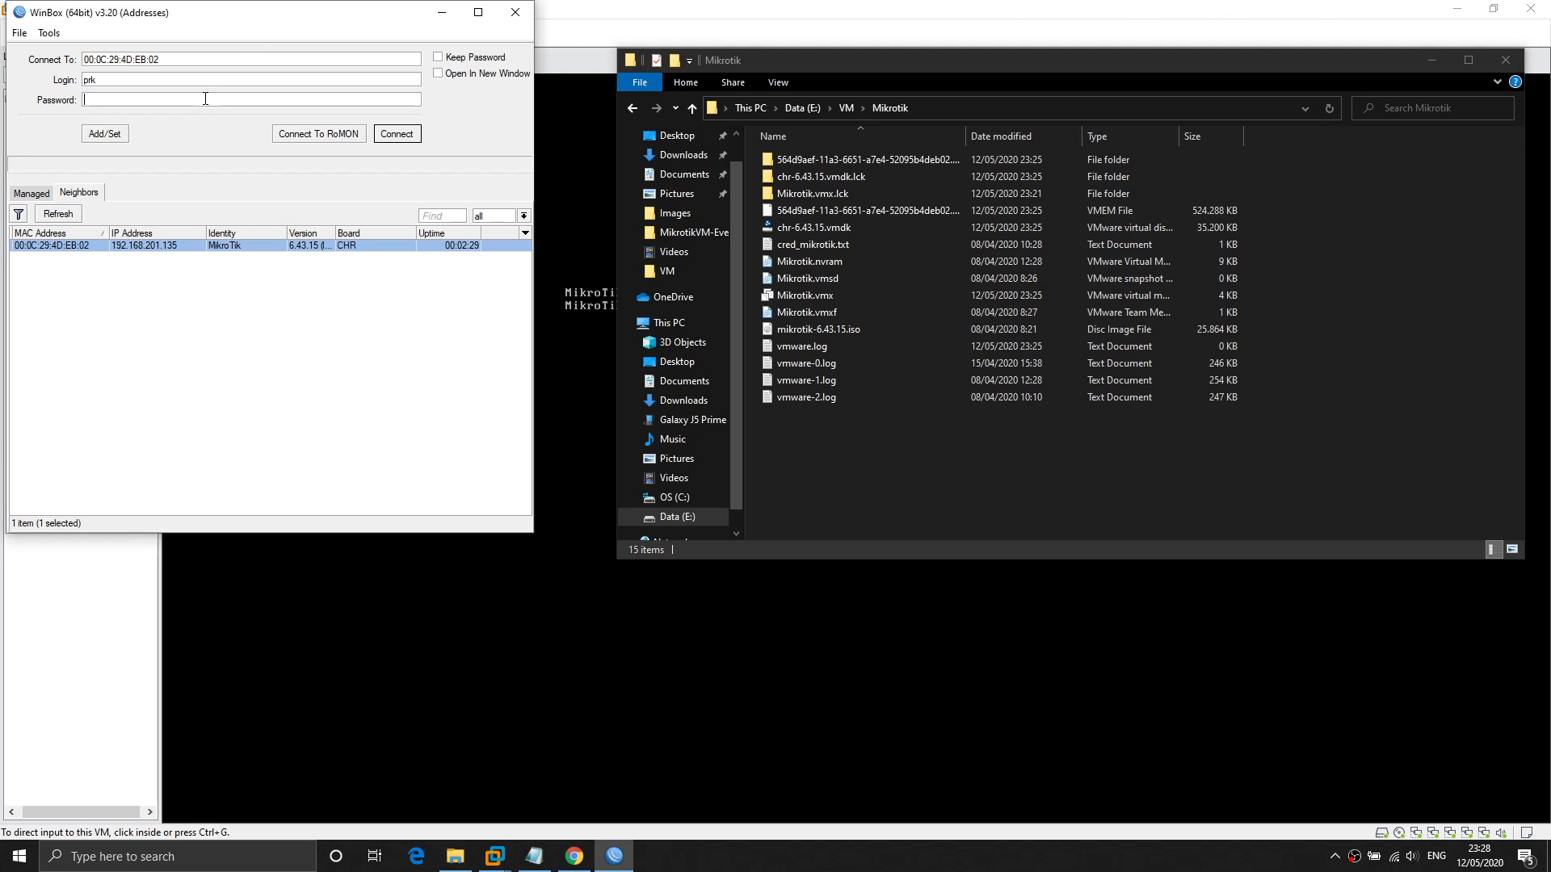
key("super+r")
key("Return")
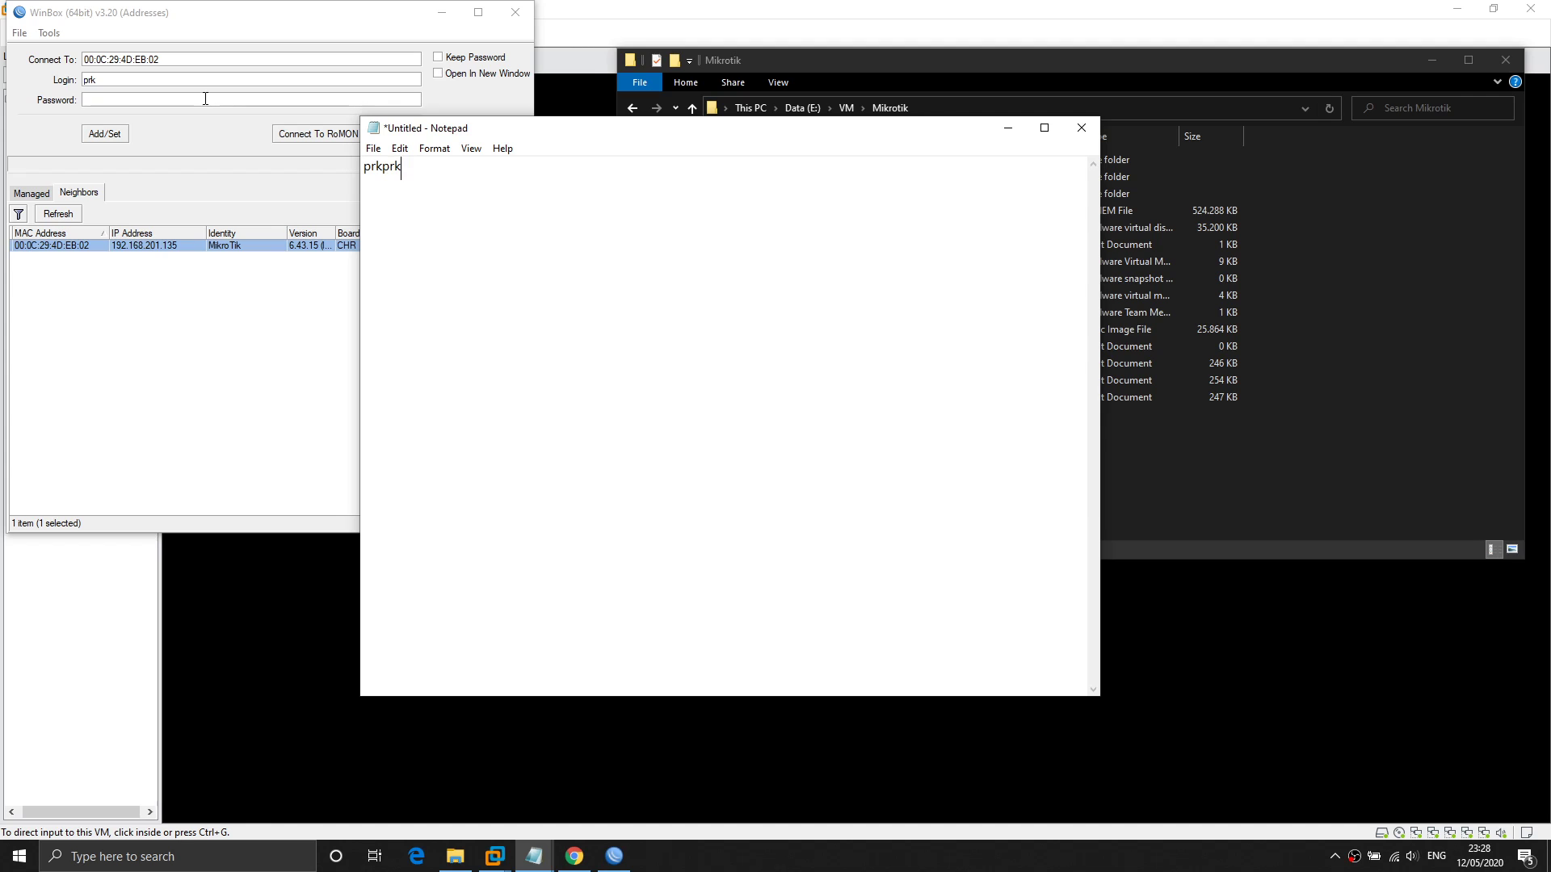
key("alt+F4")
key("Tab")
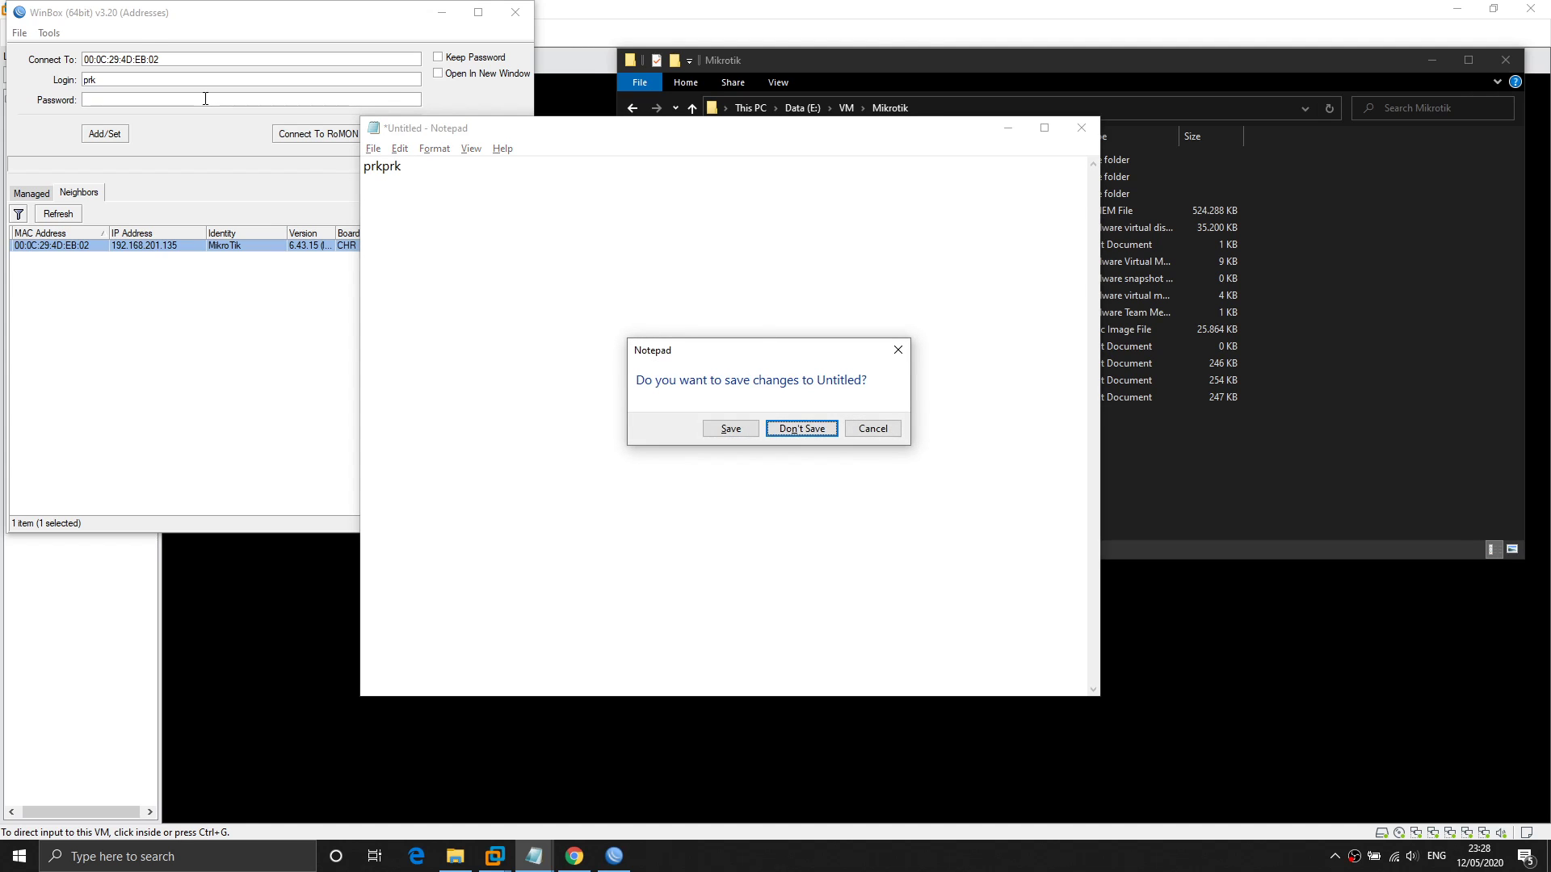
key("Return")
Enter the router password in WinBox's Password field and connect.
left_click(205, 98)
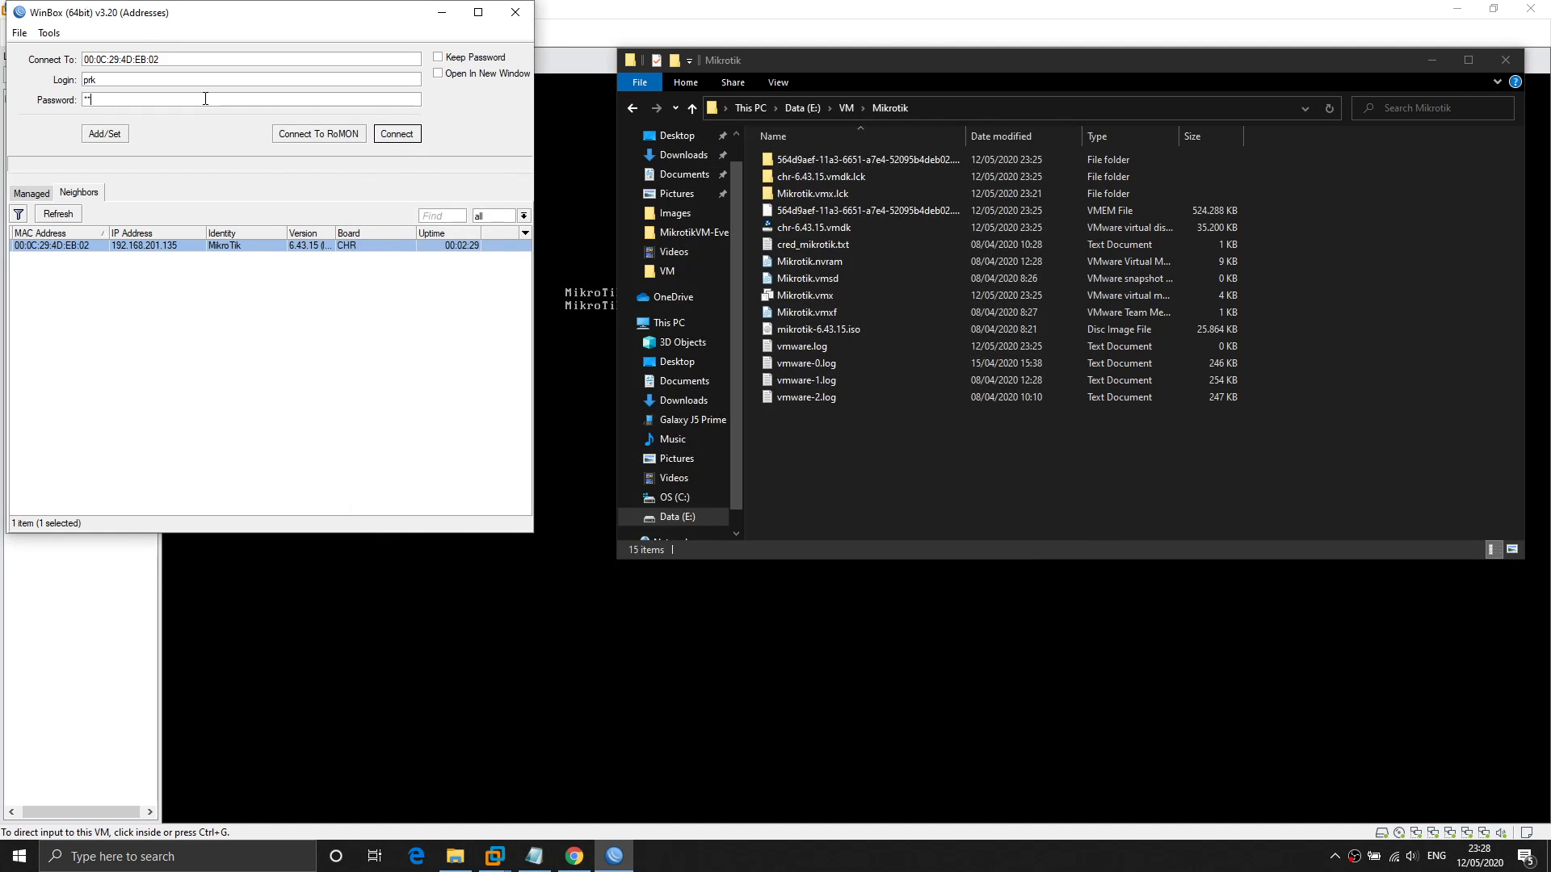
key("Return")
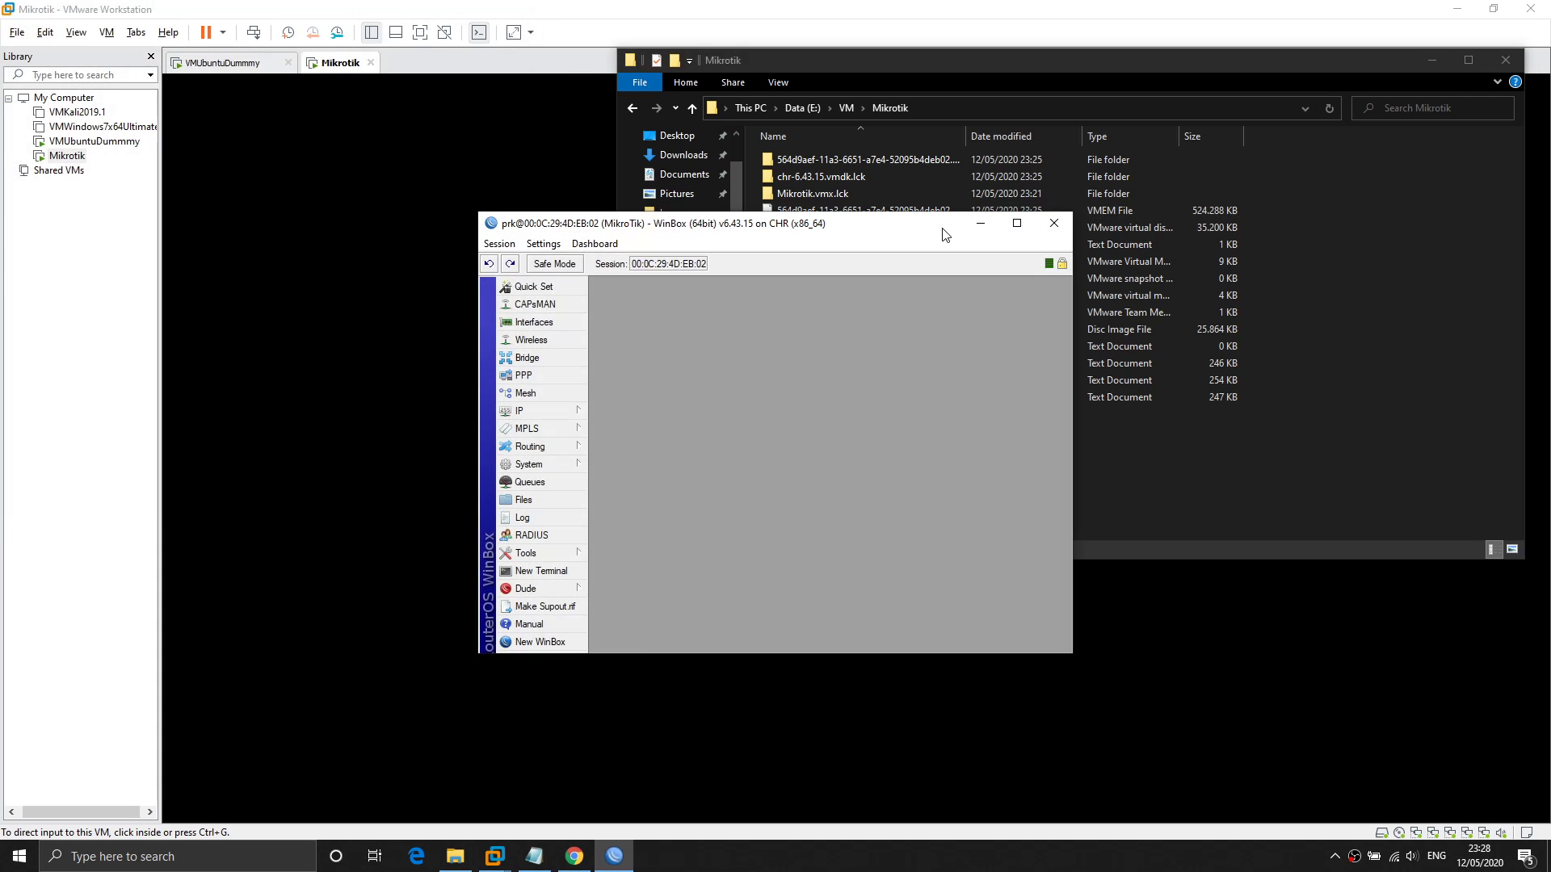
Maximize the WinBox session window and open the IP > Addresses list.
left_click(1017, 227)
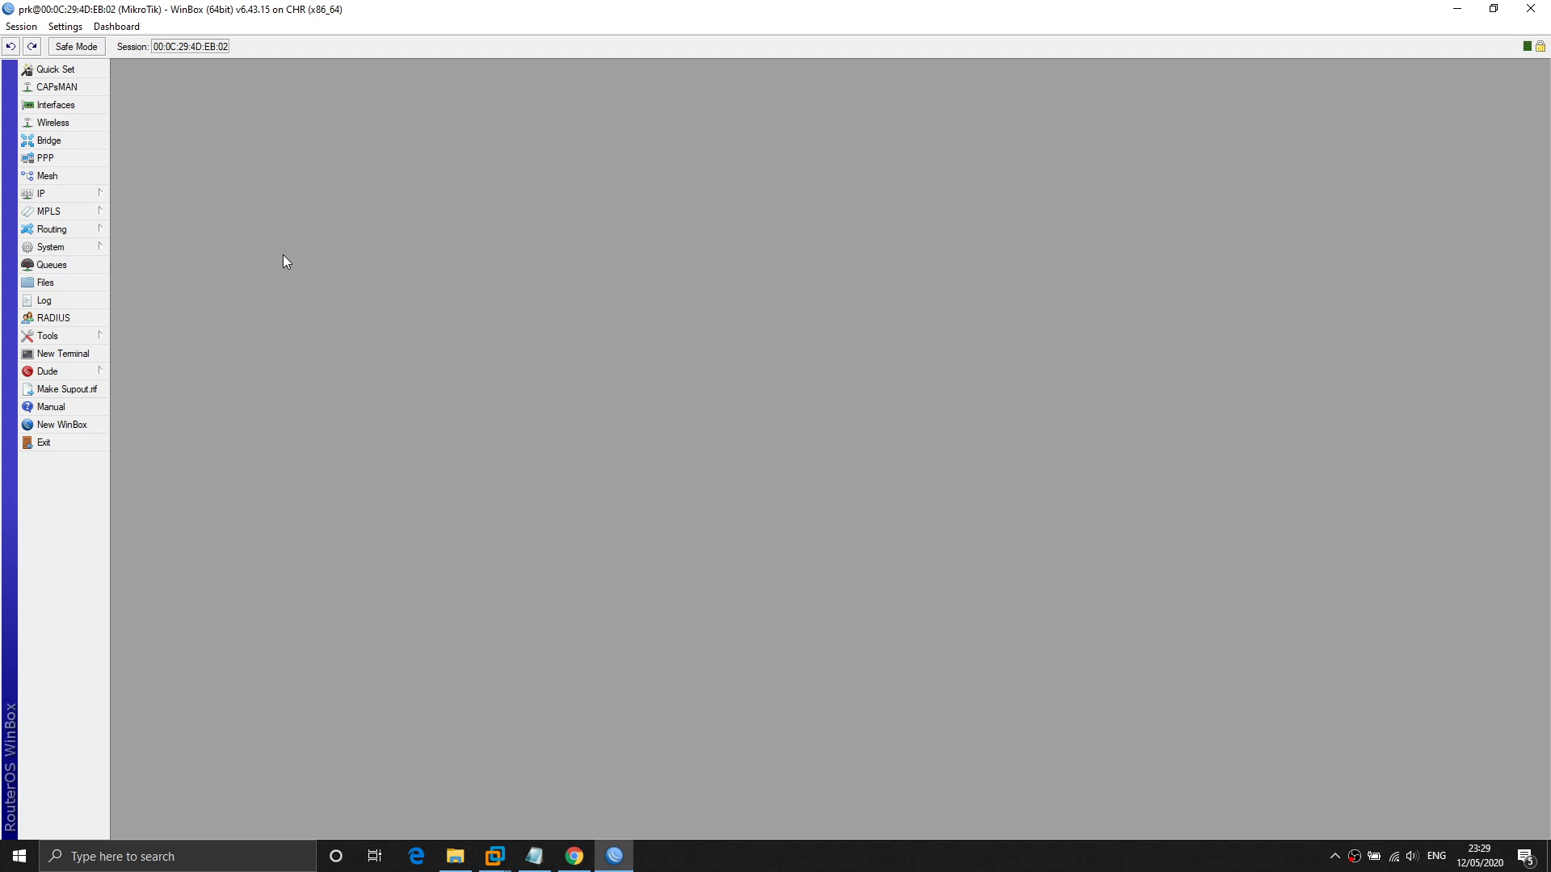
left_click(86, 197)
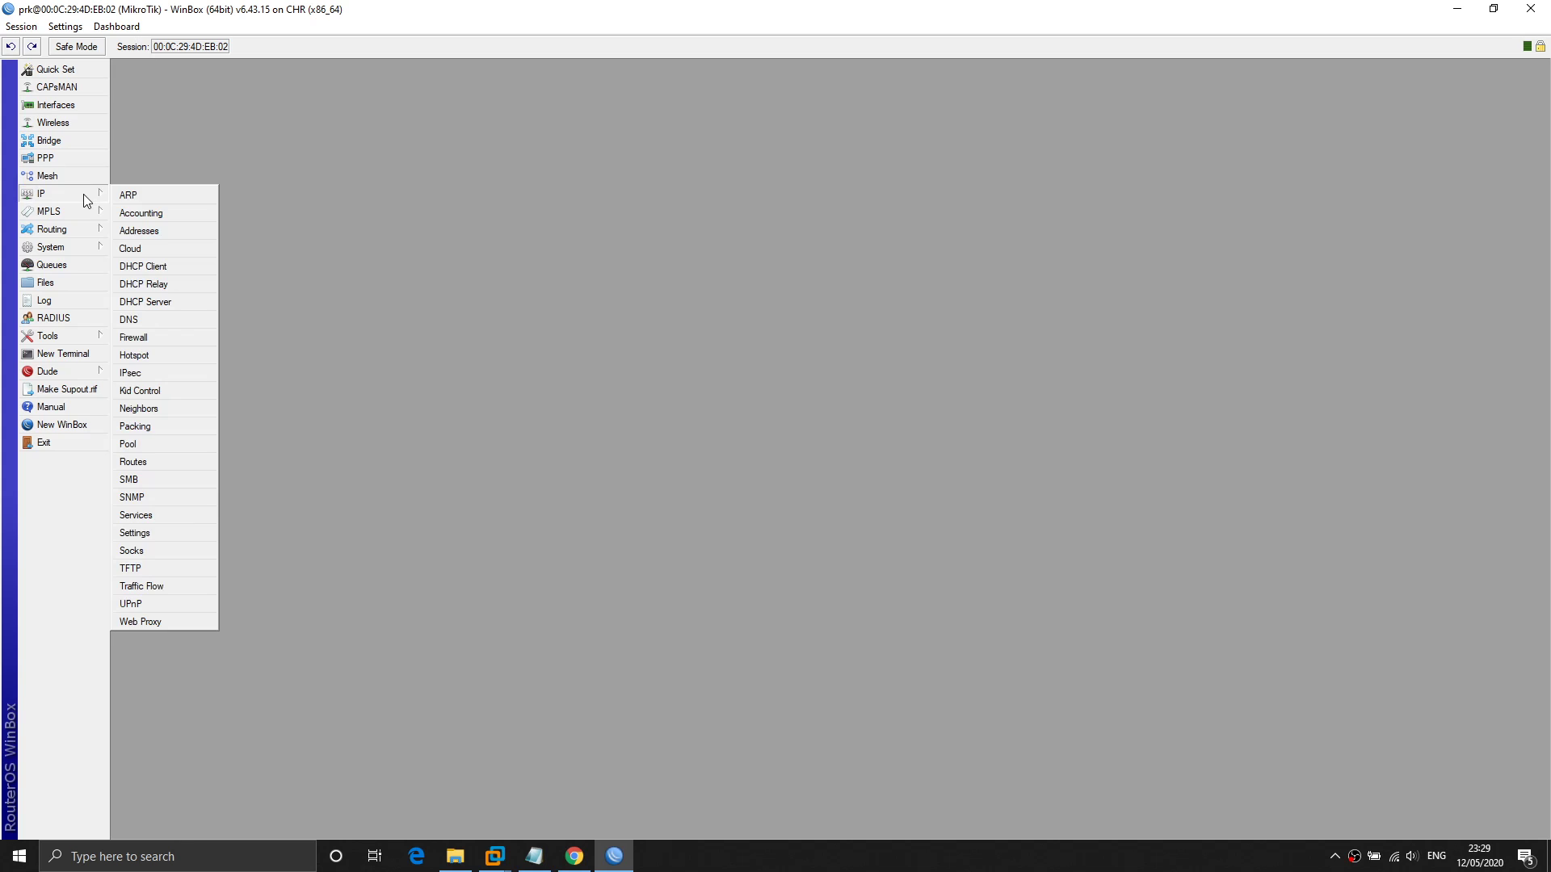
left_click(402, 167)
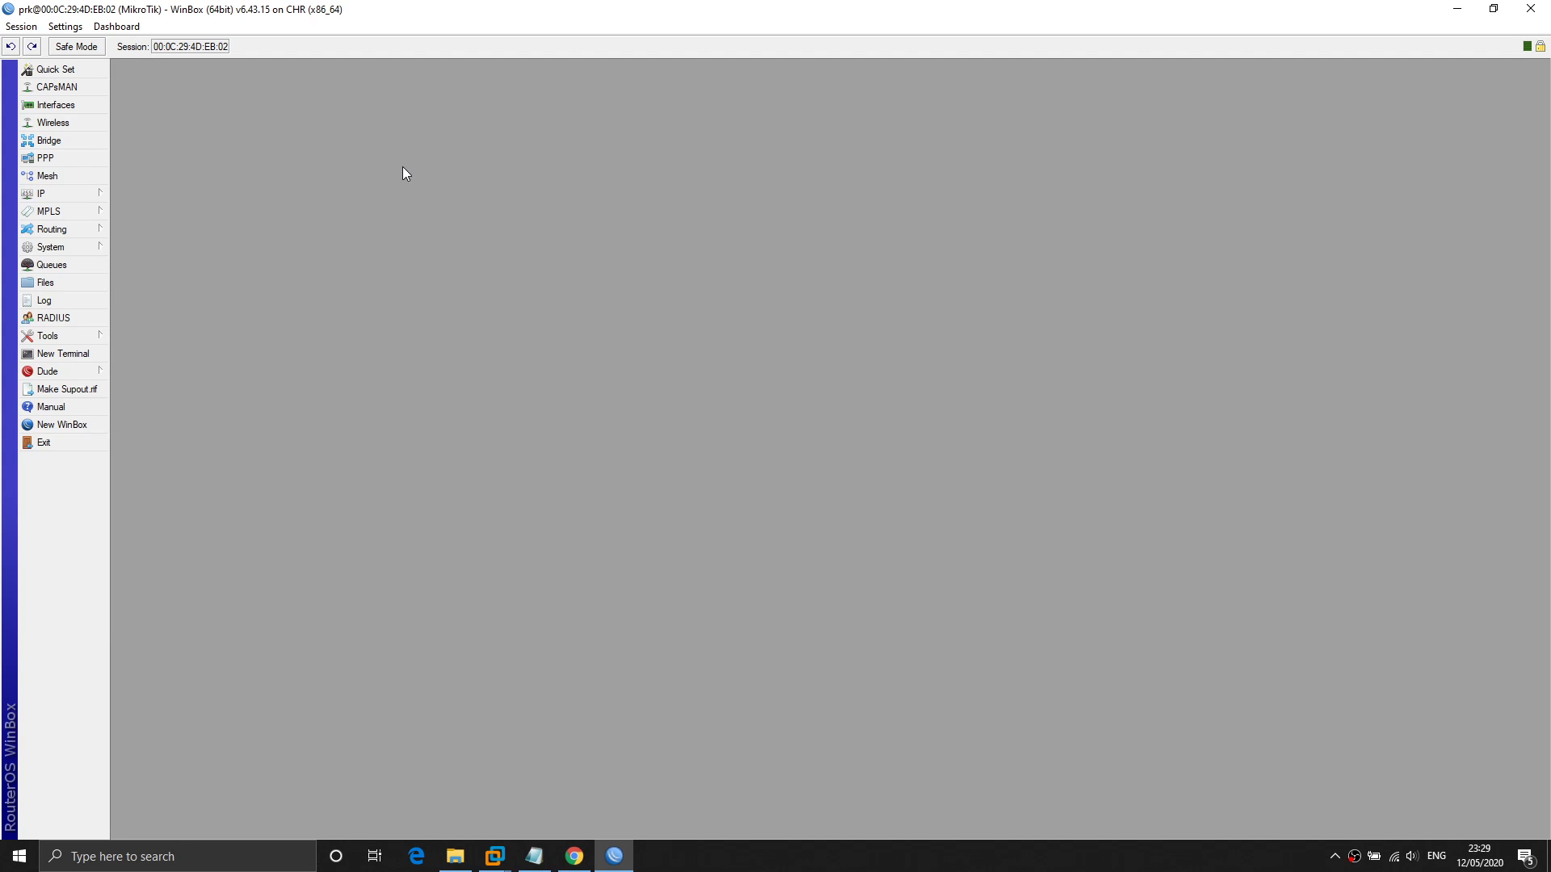
left_click(75, 198)
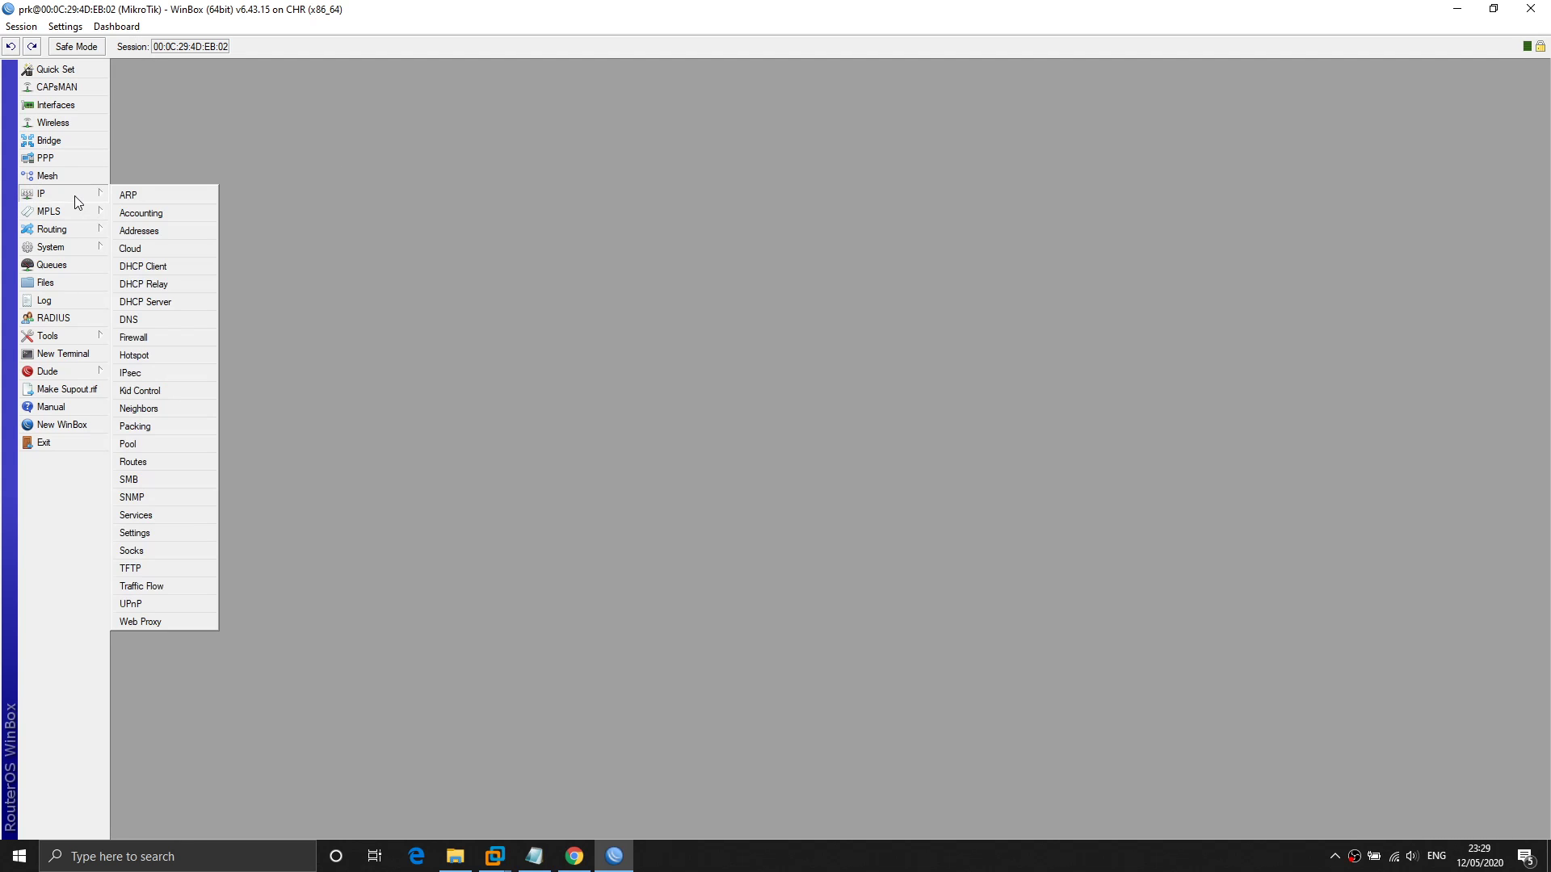
left_click(136, 232)
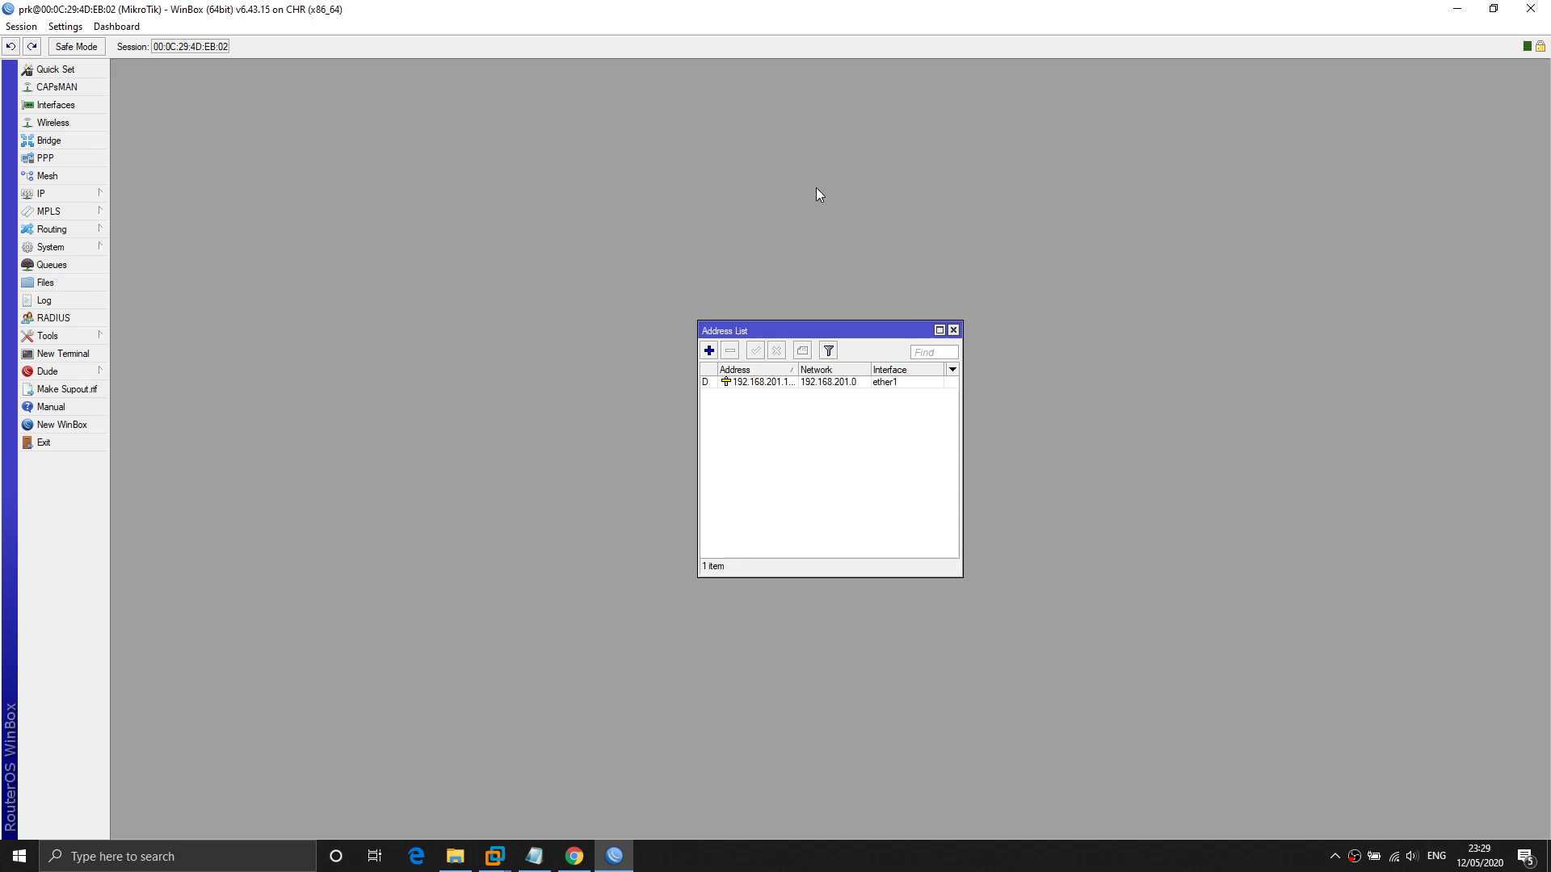
Select the dynamic 192.168.201.x address entry on ether1.
left_click(837, 383)
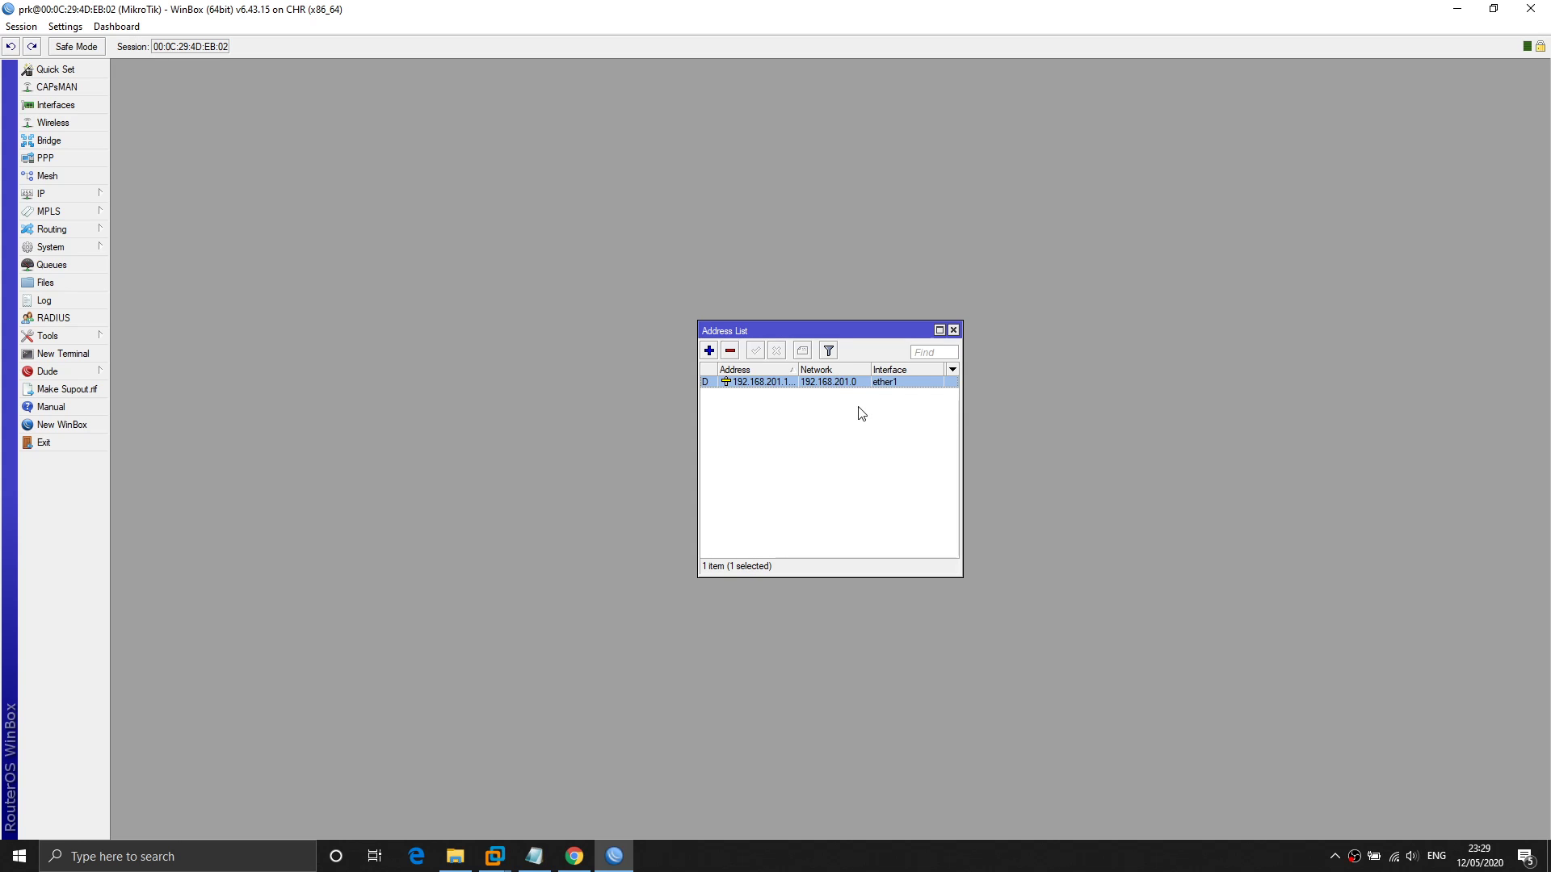
left_click(783, 416)
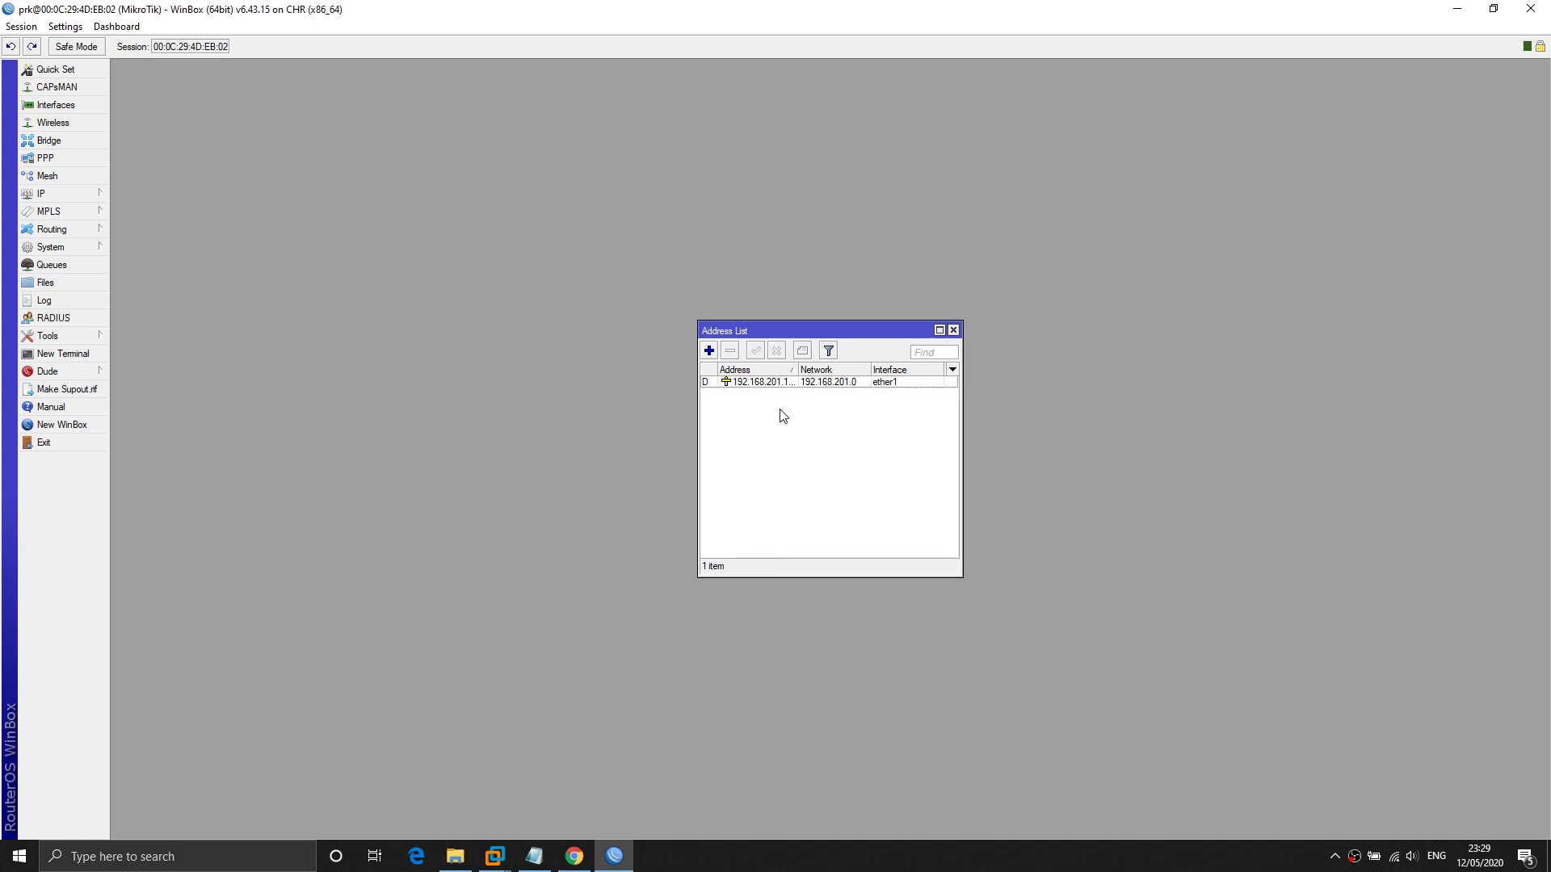
left_click(889, 382)
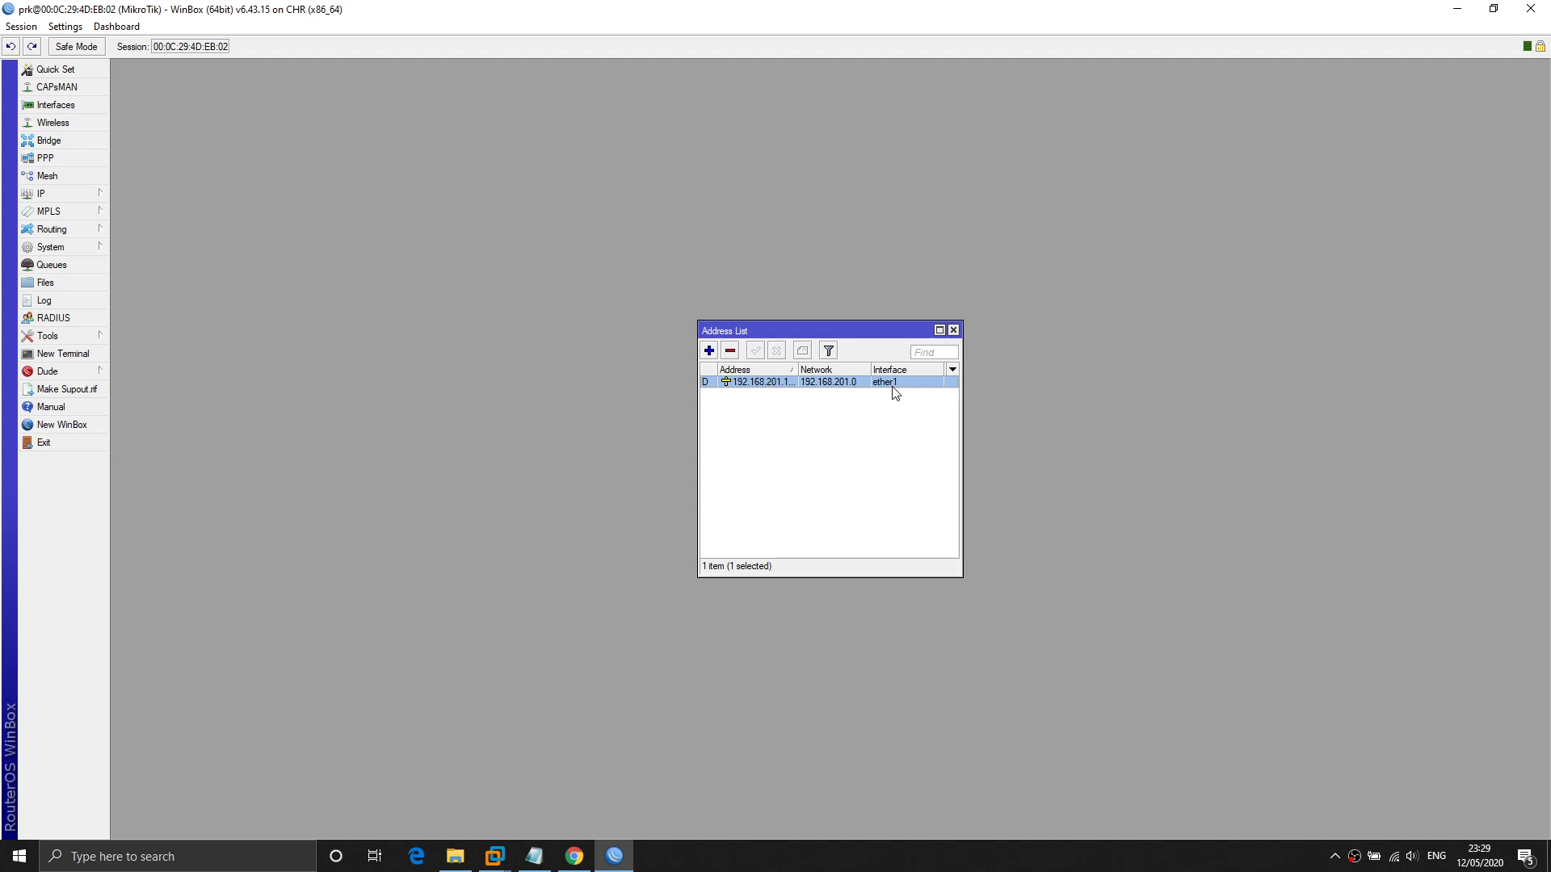
Open the Interface List and step through ether1 to ether4.
left_click(80, 109)
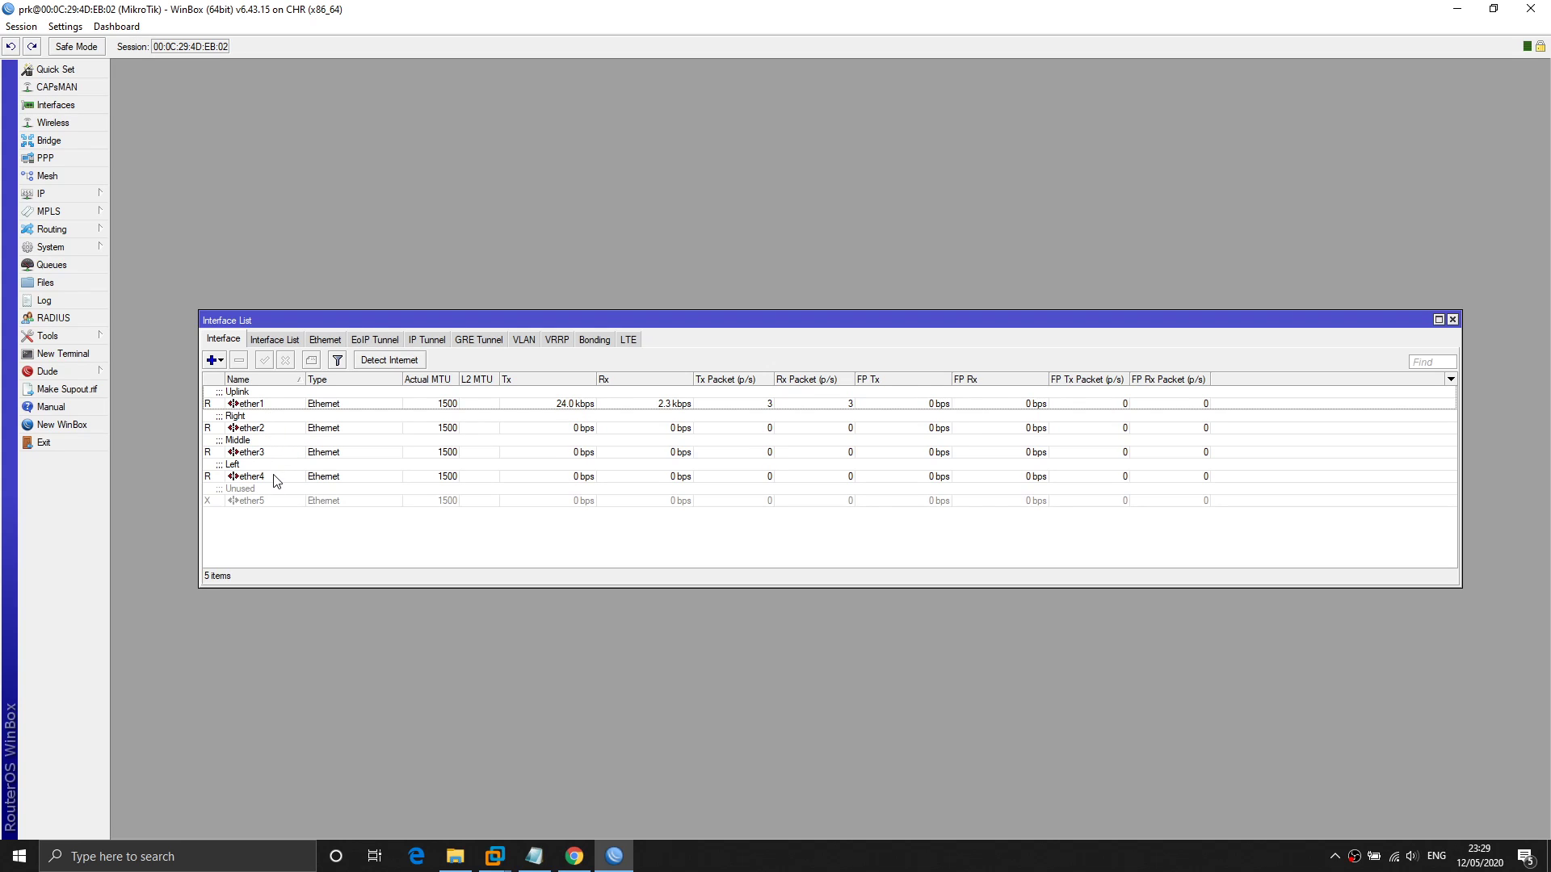
left_click(266, 428)
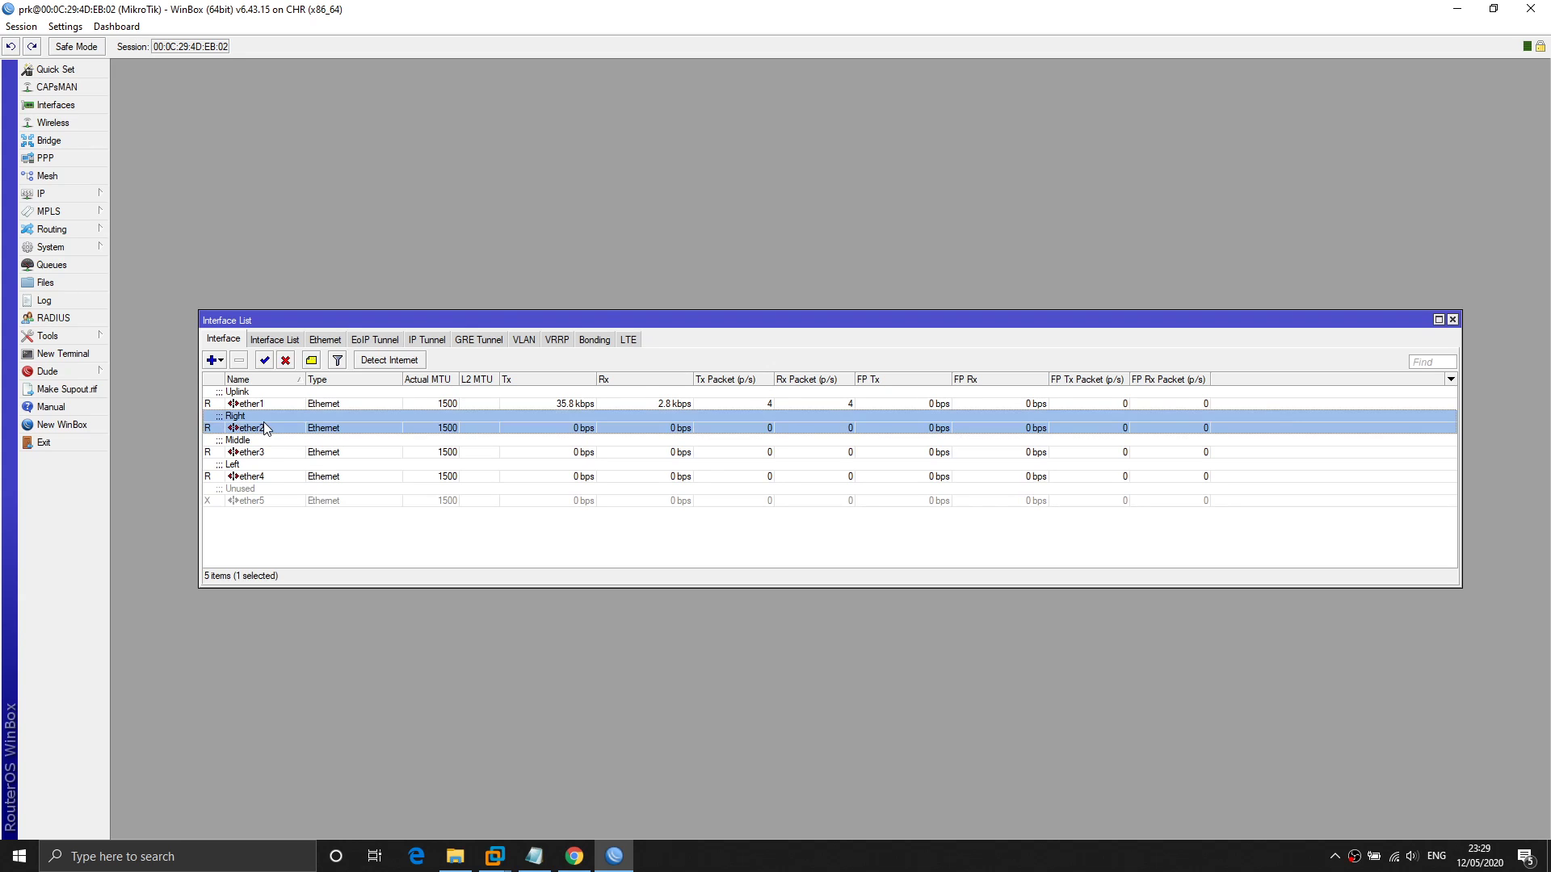
left_click(265, 452)
left_click(265, 476)
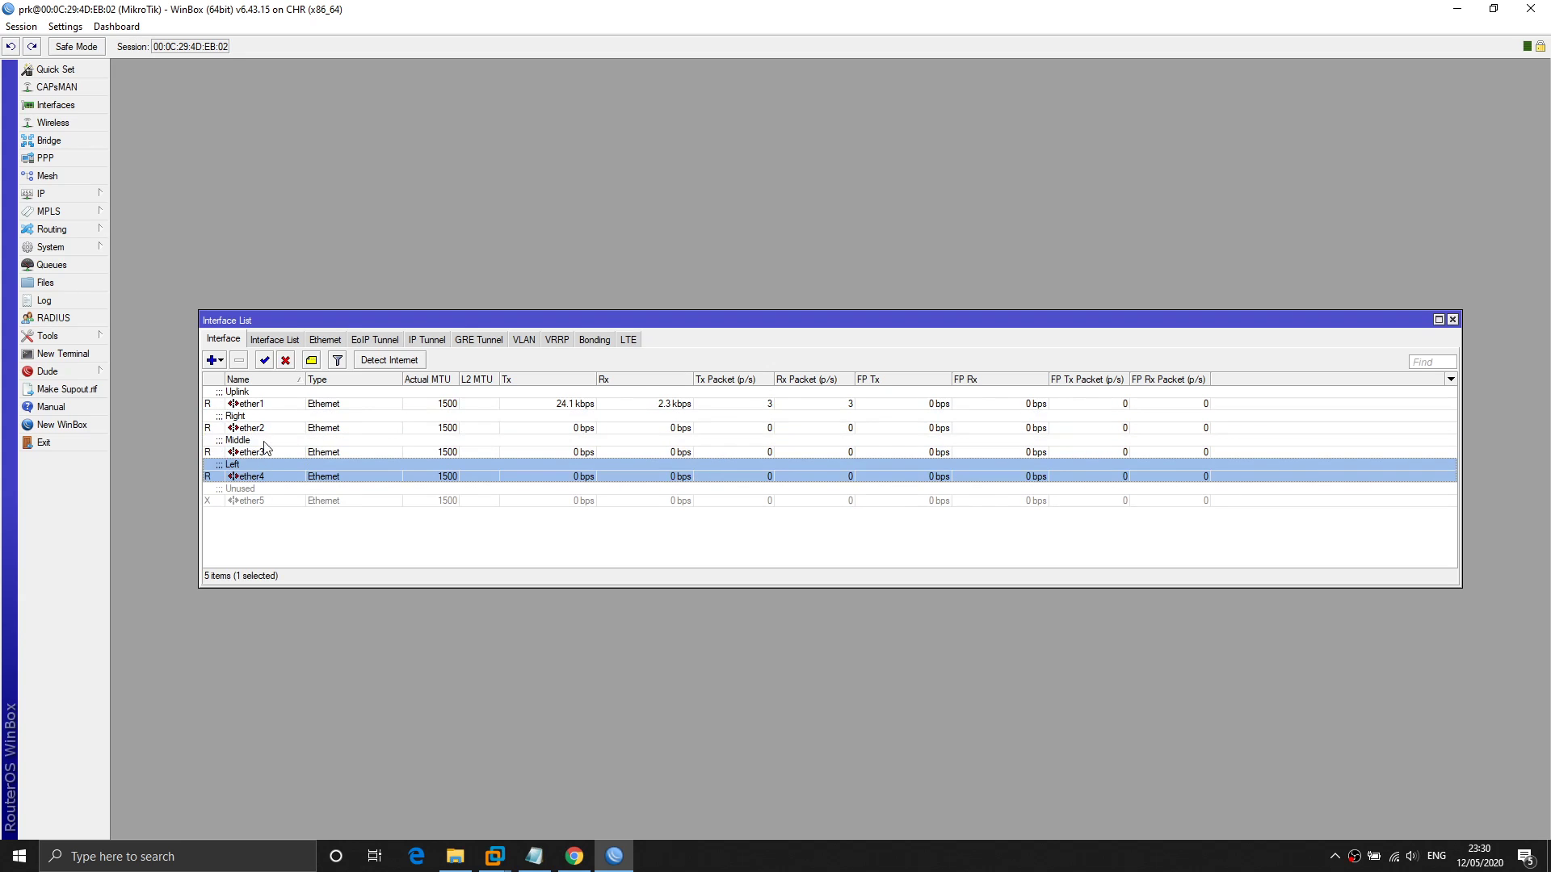
left_click(269, 404)
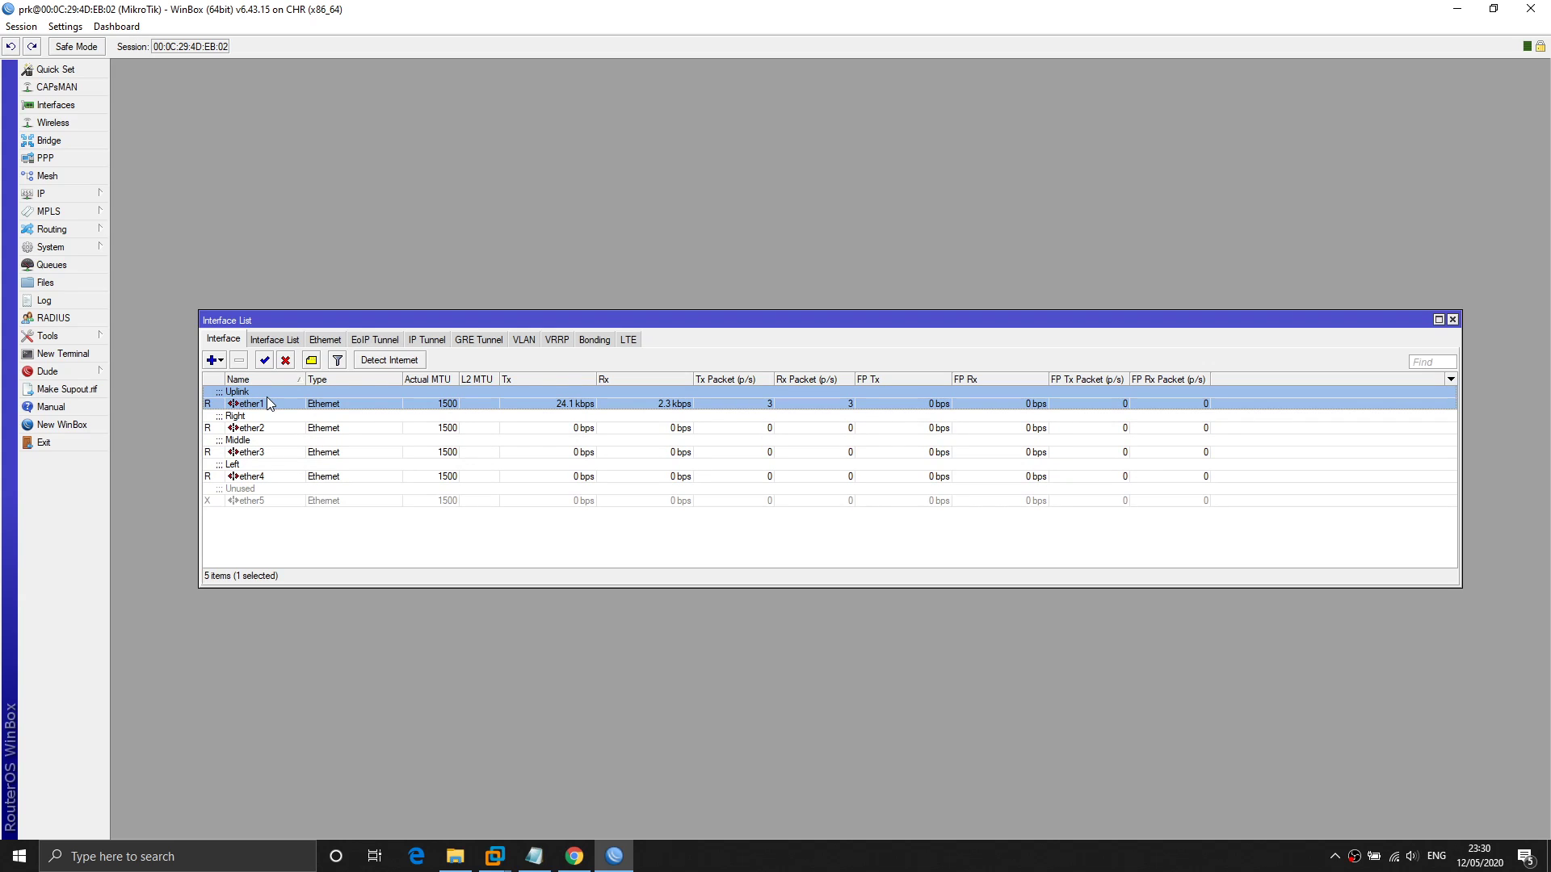
left_click(281, 426)
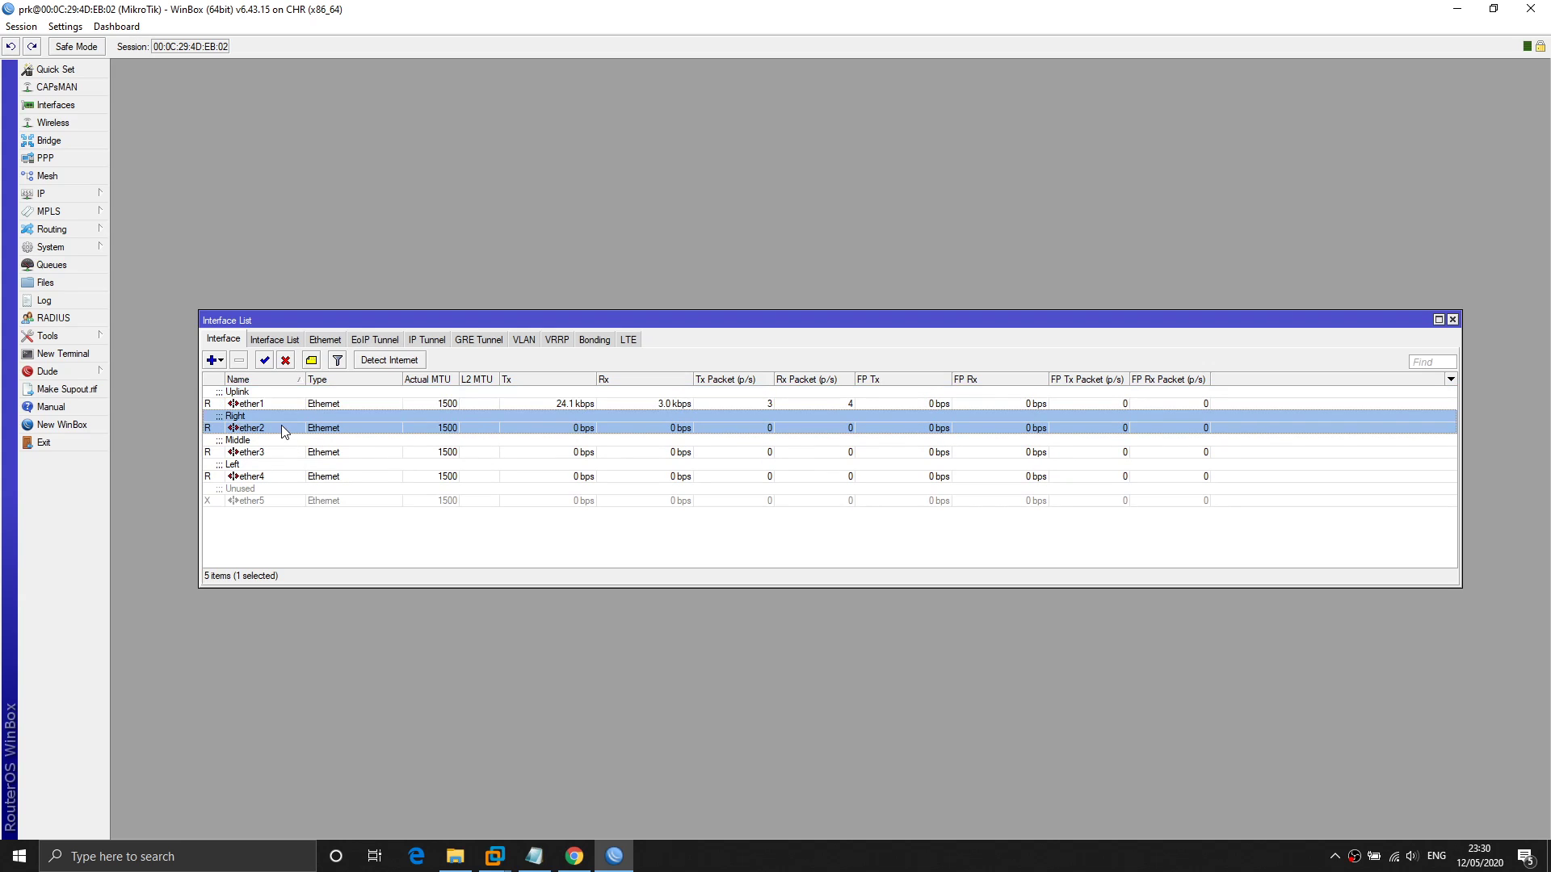
left_click(291, 453)
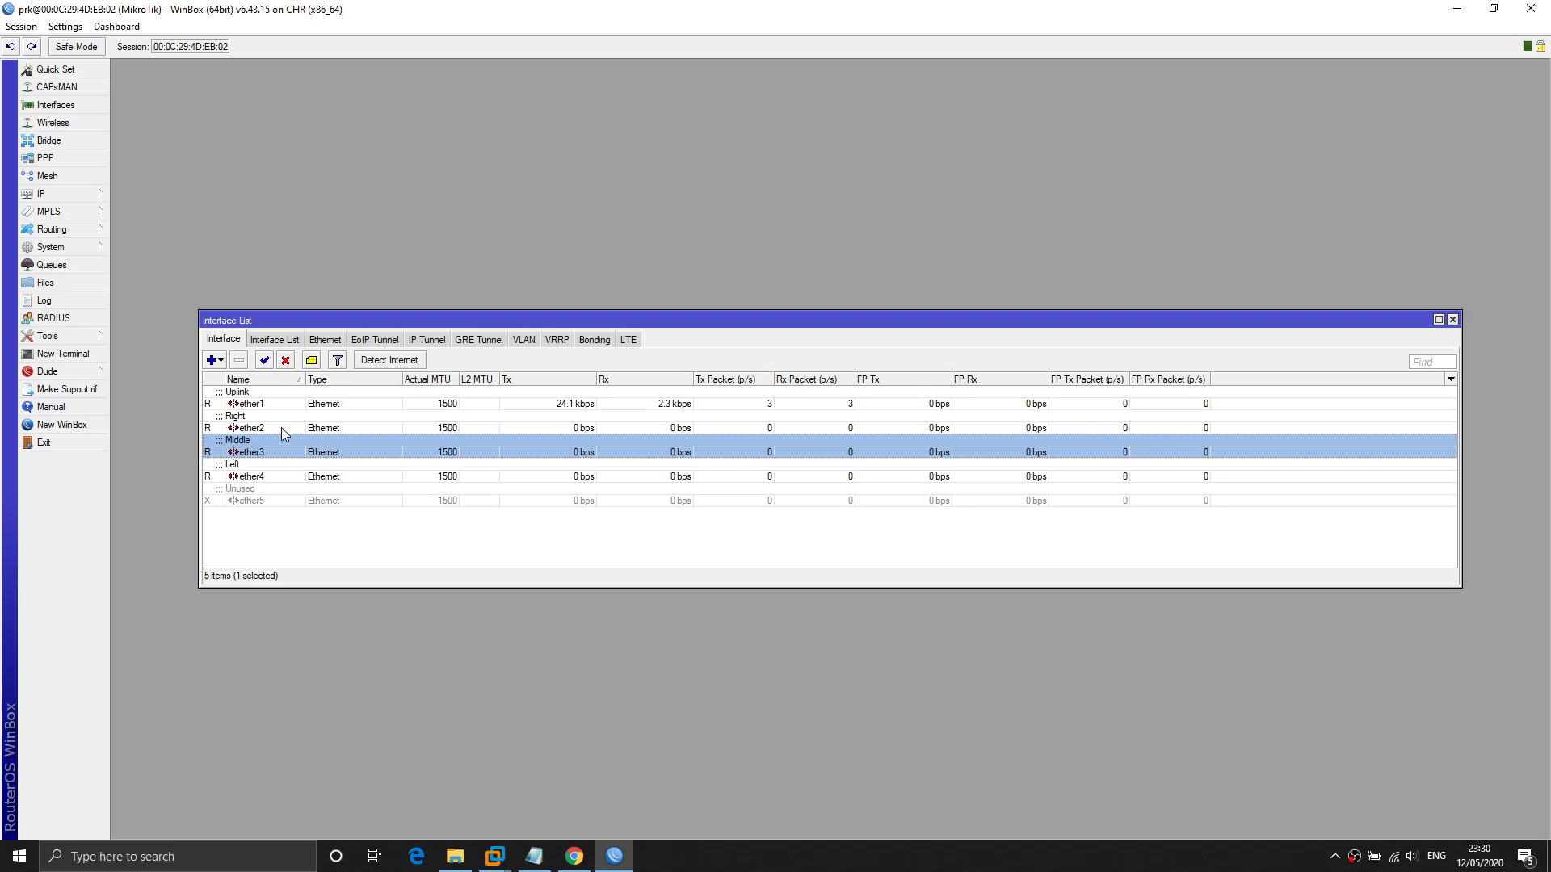
left_click(281, 428)
left_click(294, 451)
left_click(289, 472)
left_click(282, 426)
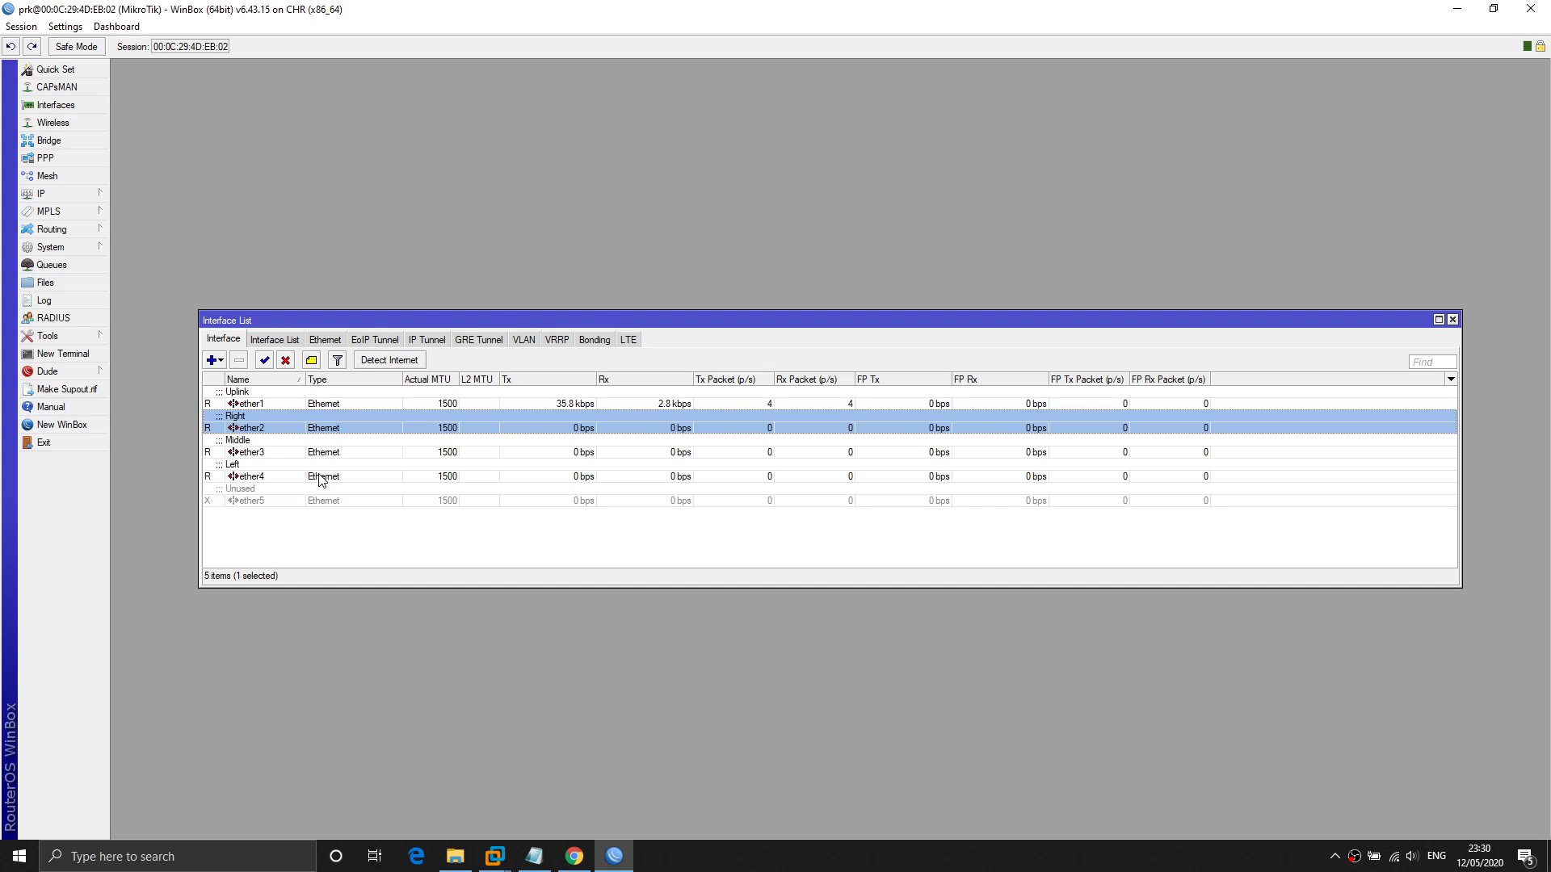
Select all five interfaces, then walk down to the disabled ether5.
left_click(278, 399)
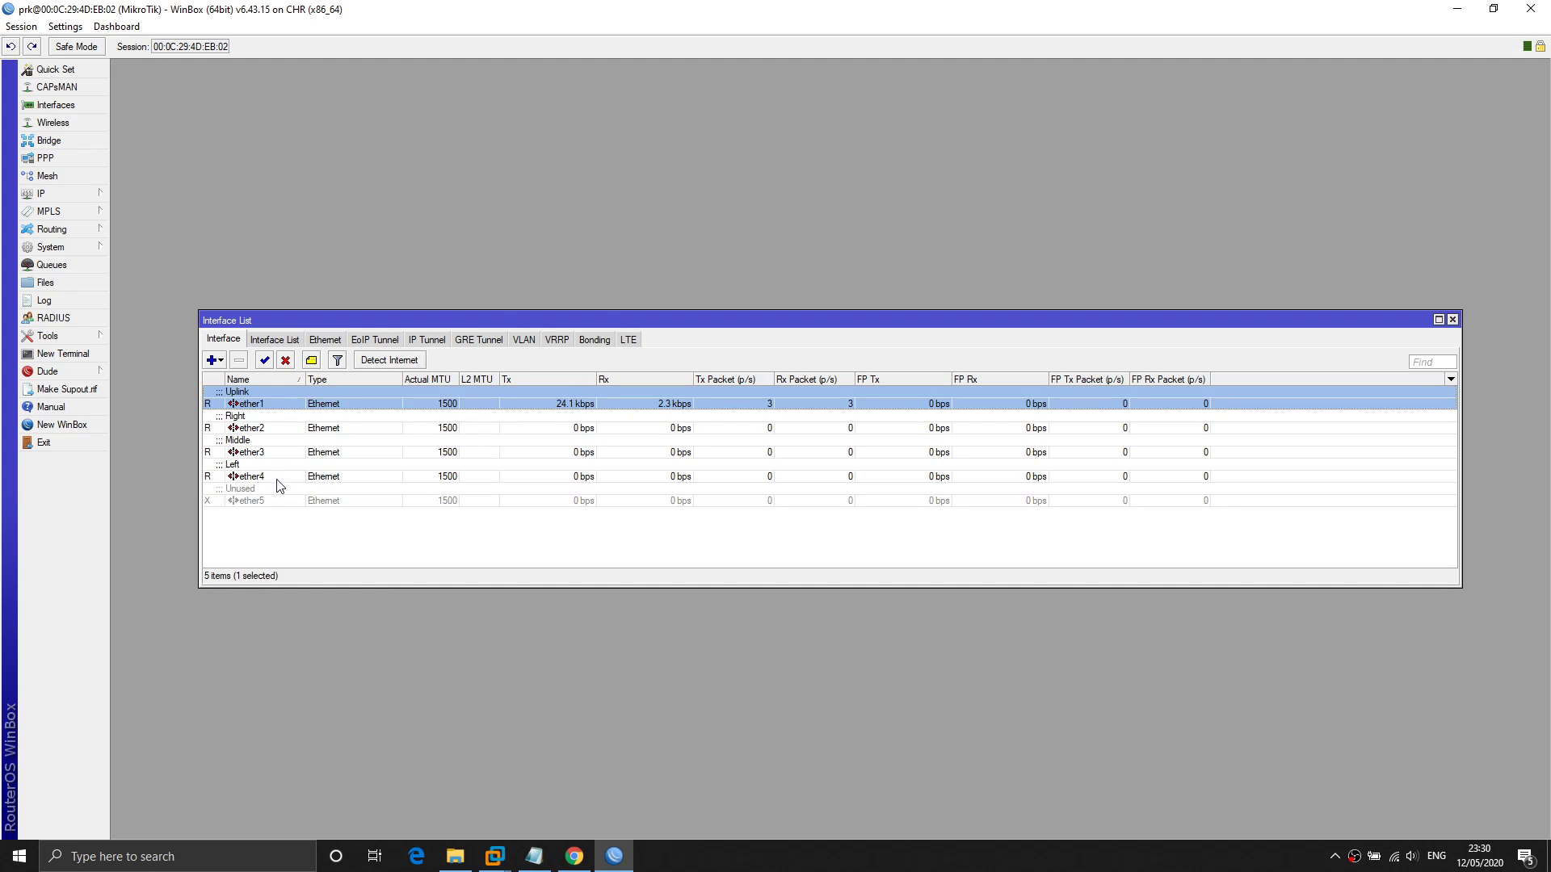
left_click(282, 498, "shift")
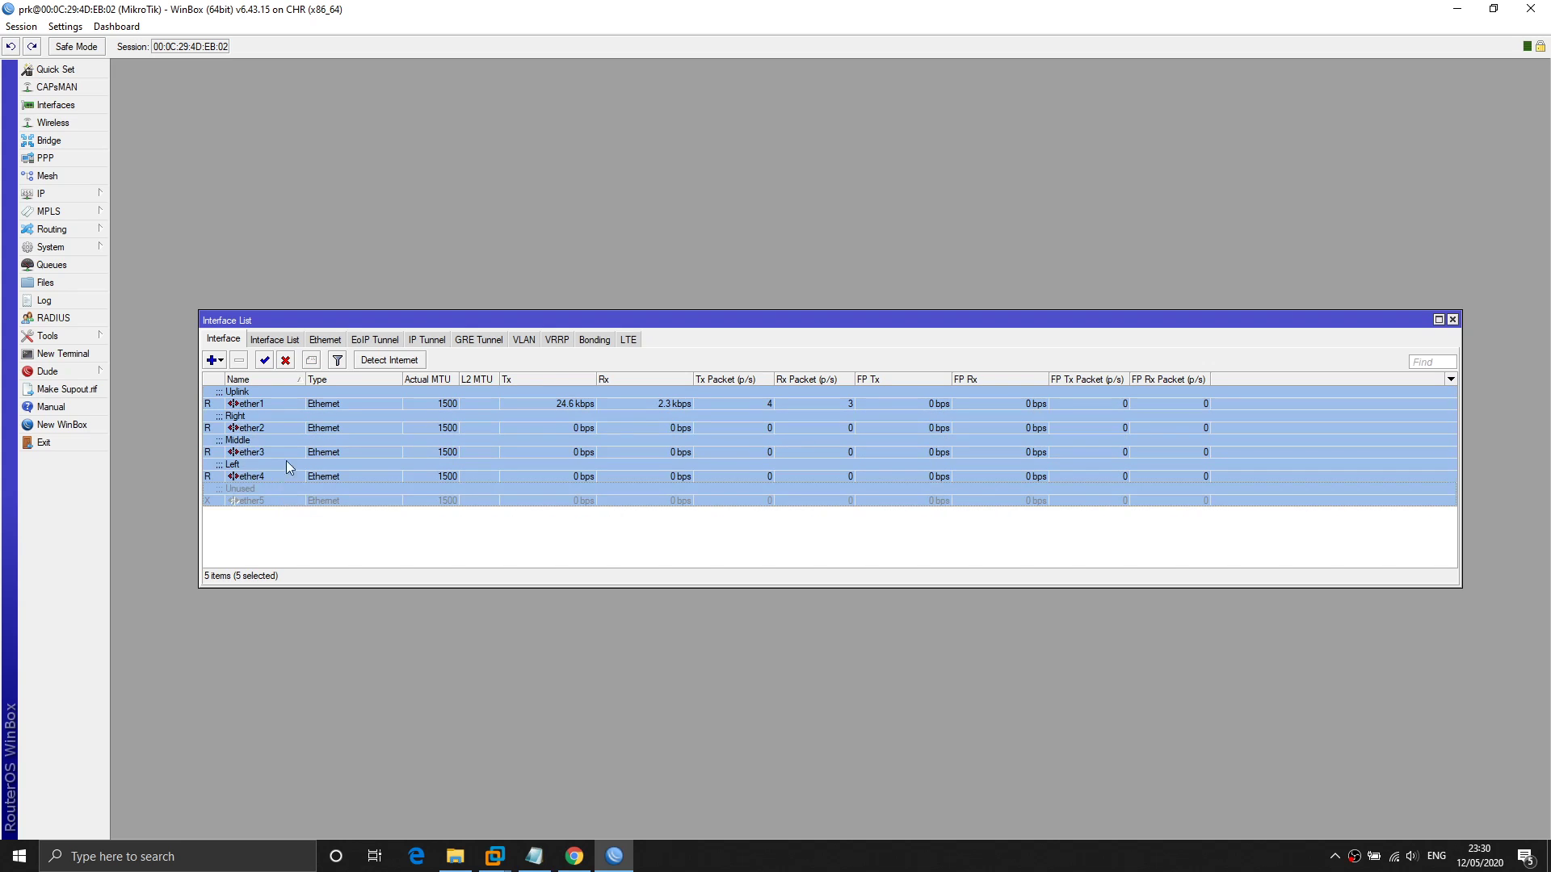
left_click(281, 396)
left_click(282, 423)
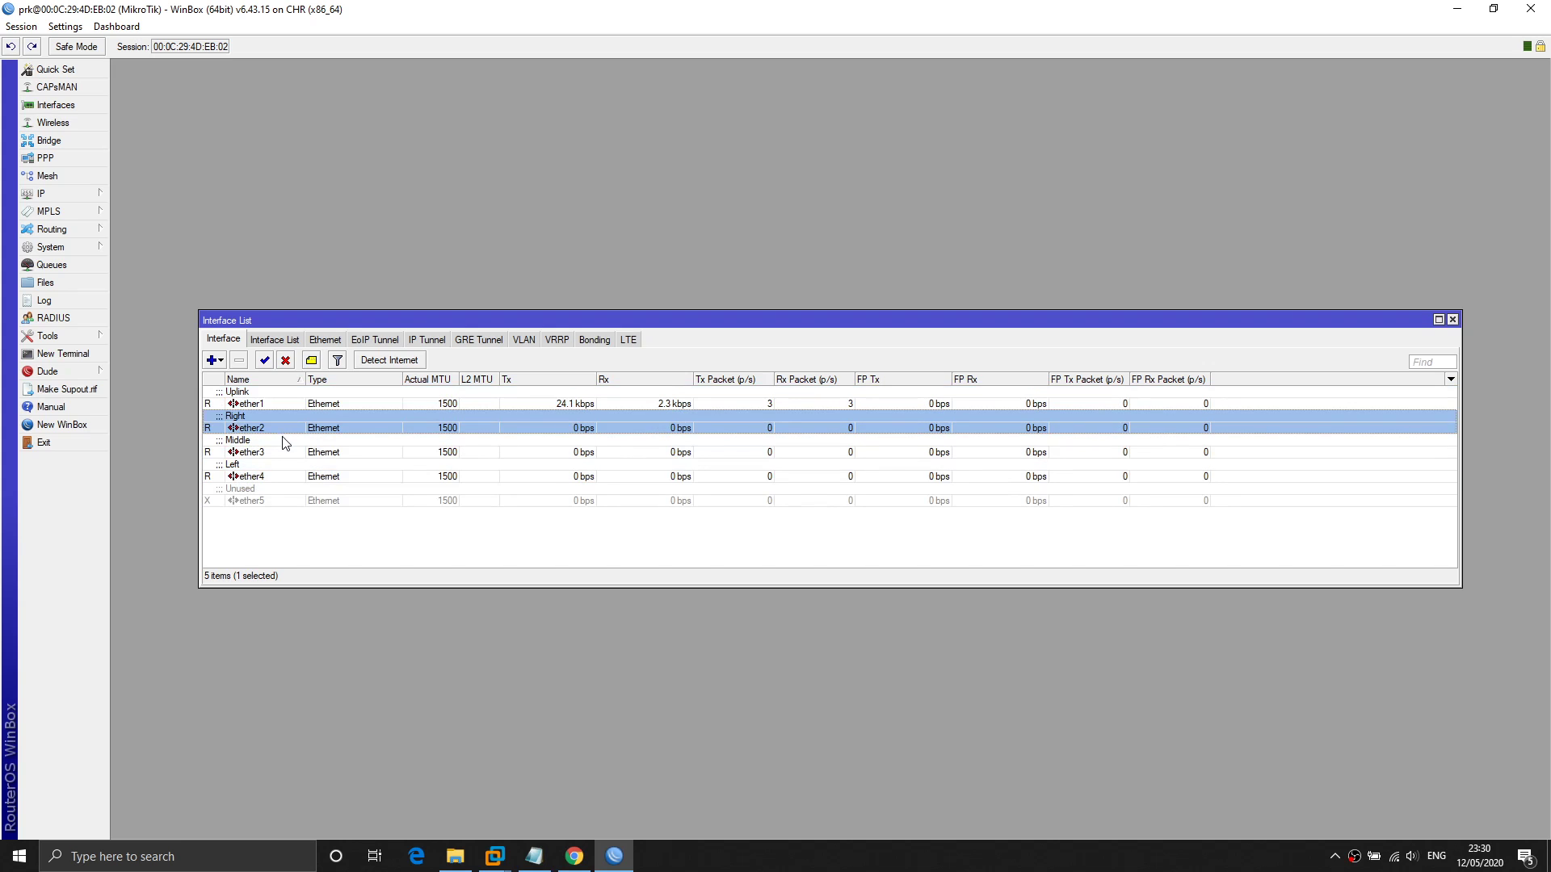
left_click(281, 404)
left_click(279, 426)
left_click(280, 448)
left_click(281, 473)
left_click(289, 501)
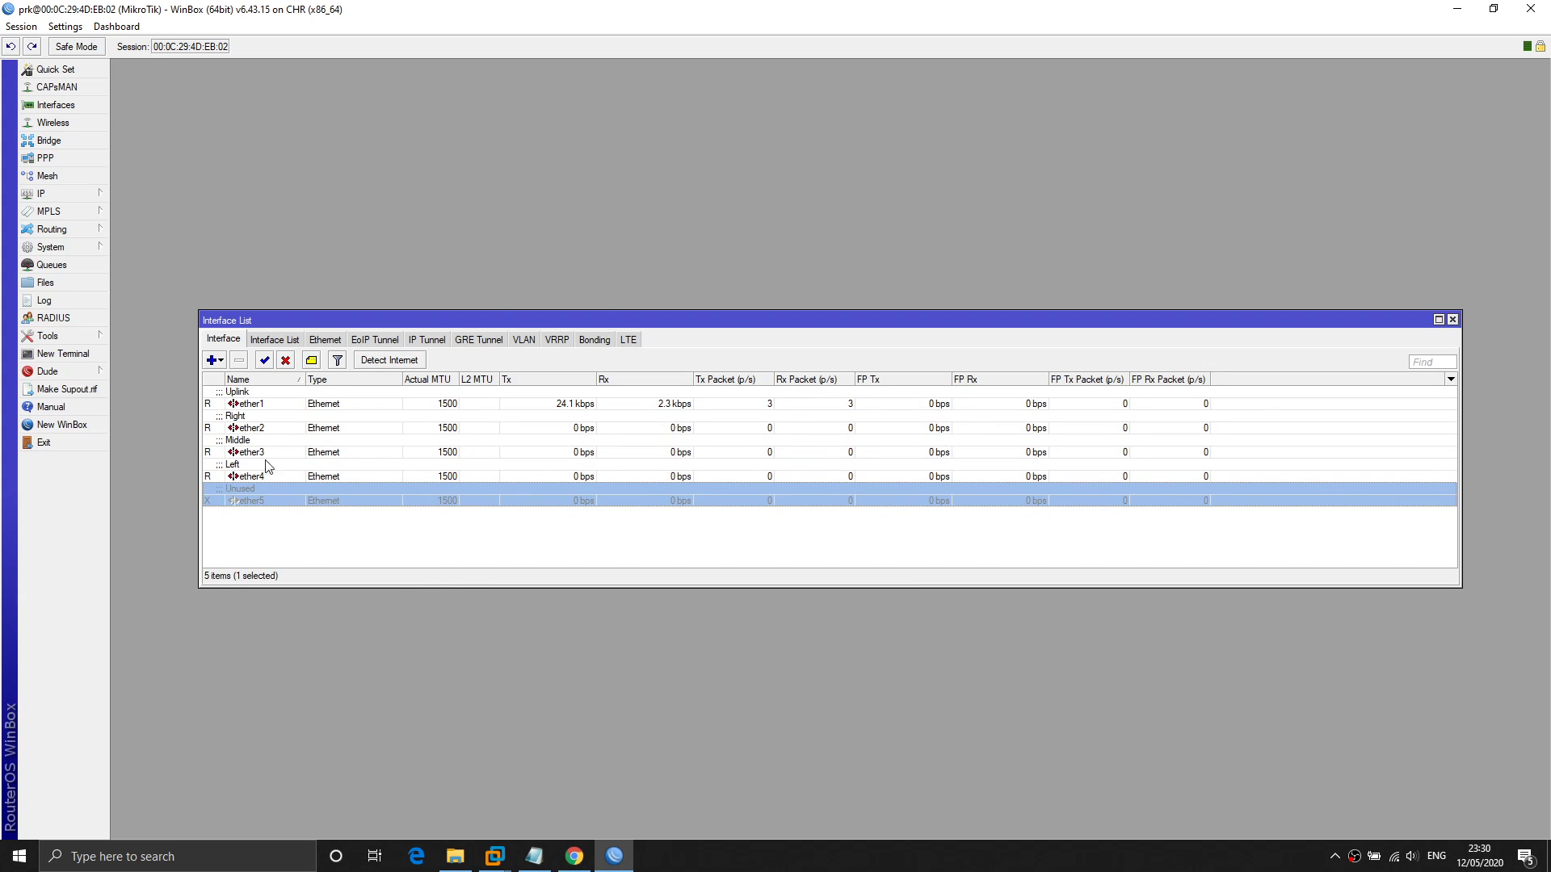
Point out ether1–ether5 as Uplink, Right, Middle, Left and Unused, then close the Interface List.
left_click(289, 406)
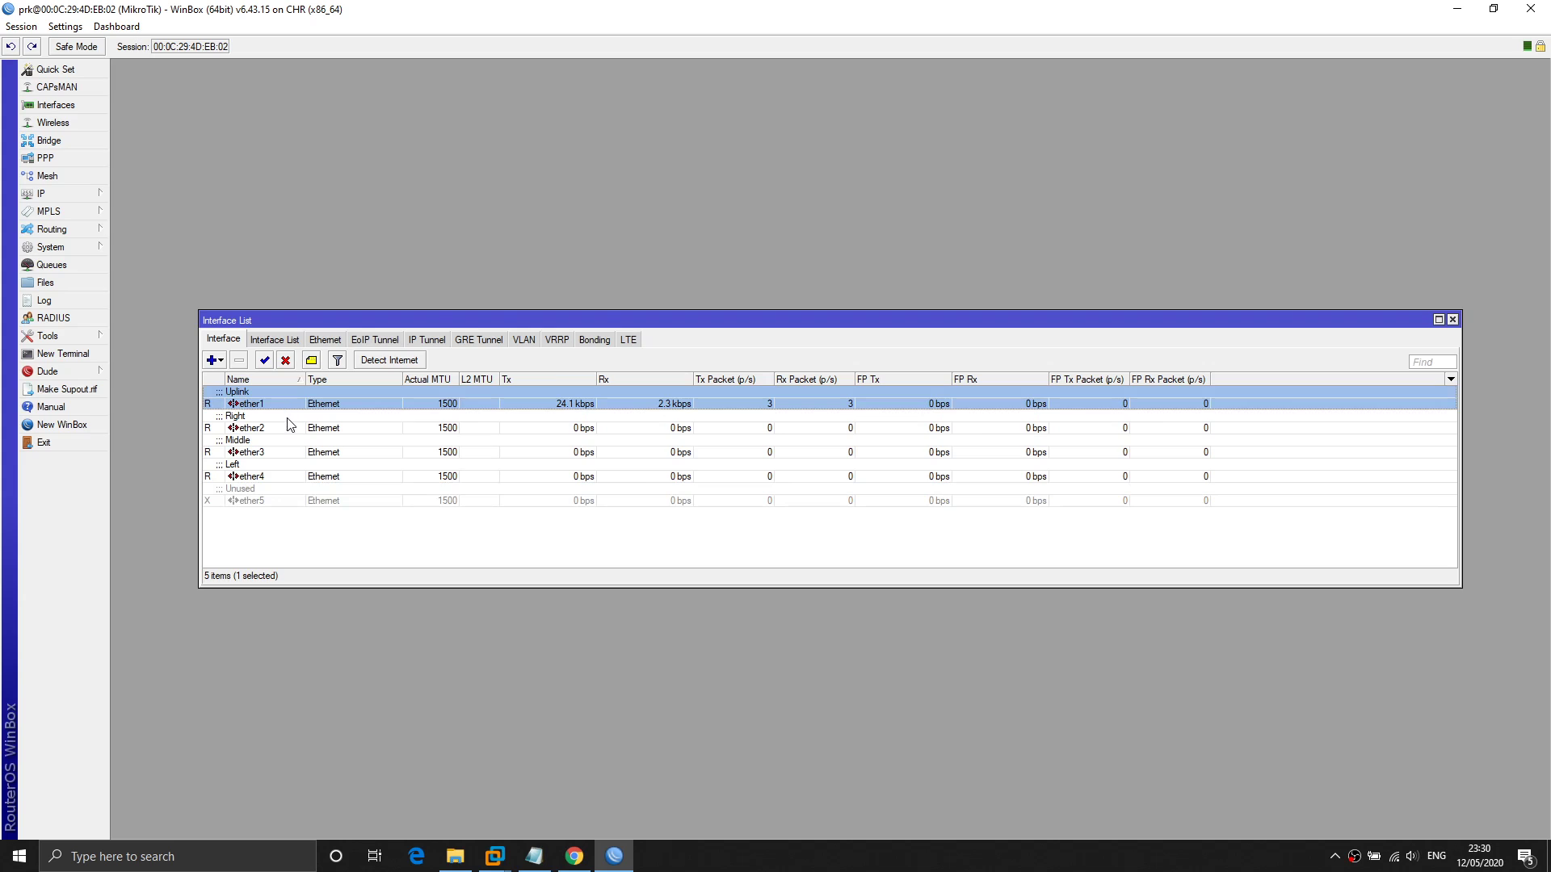
left_click(288, 421)
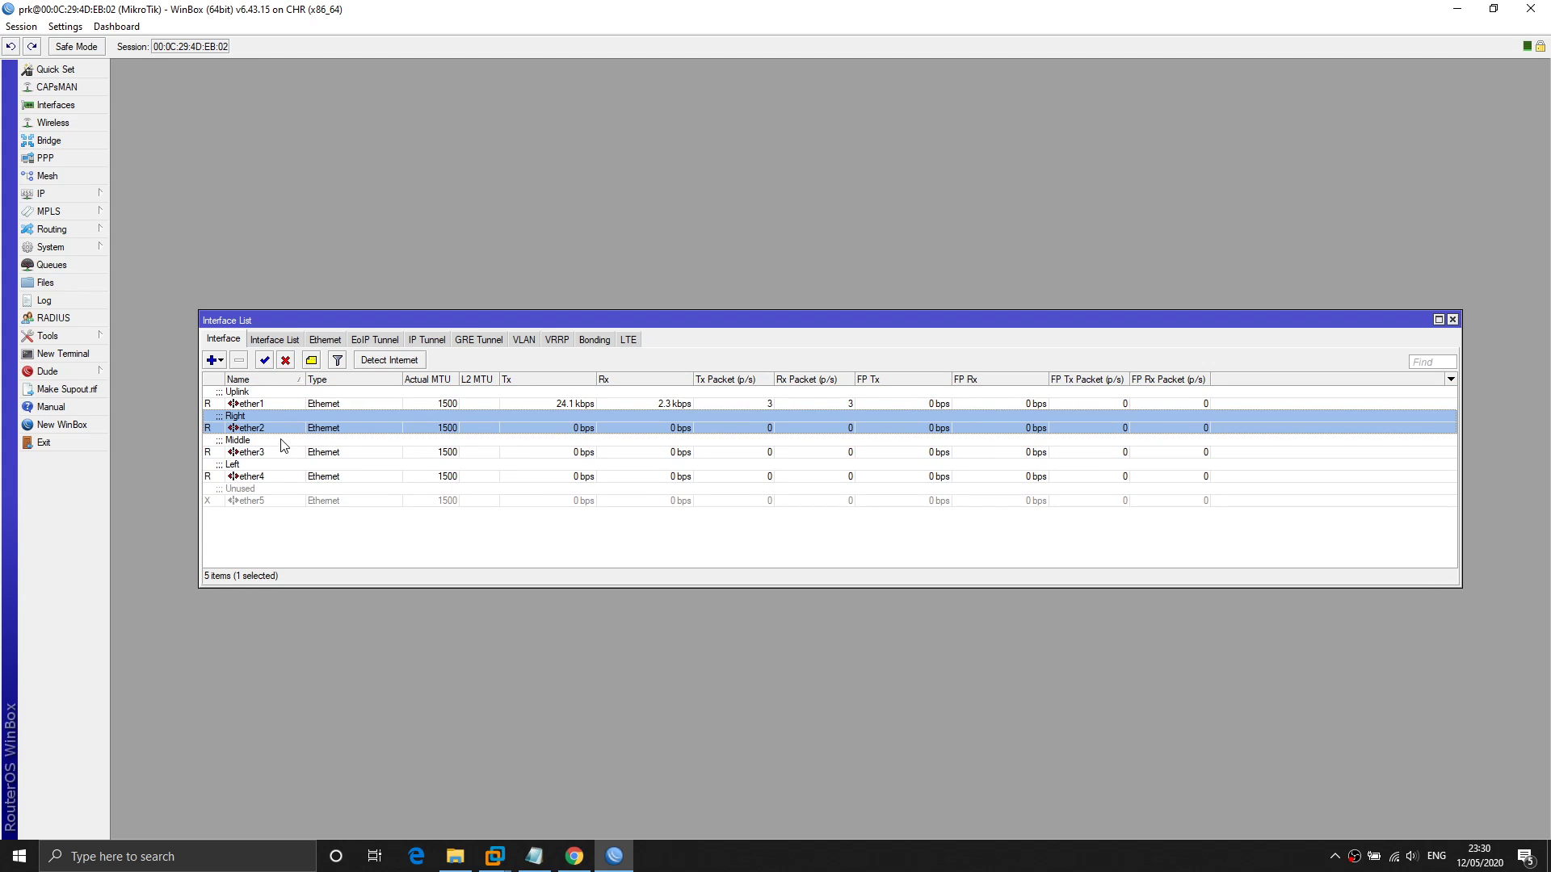
left_click(282, 445)
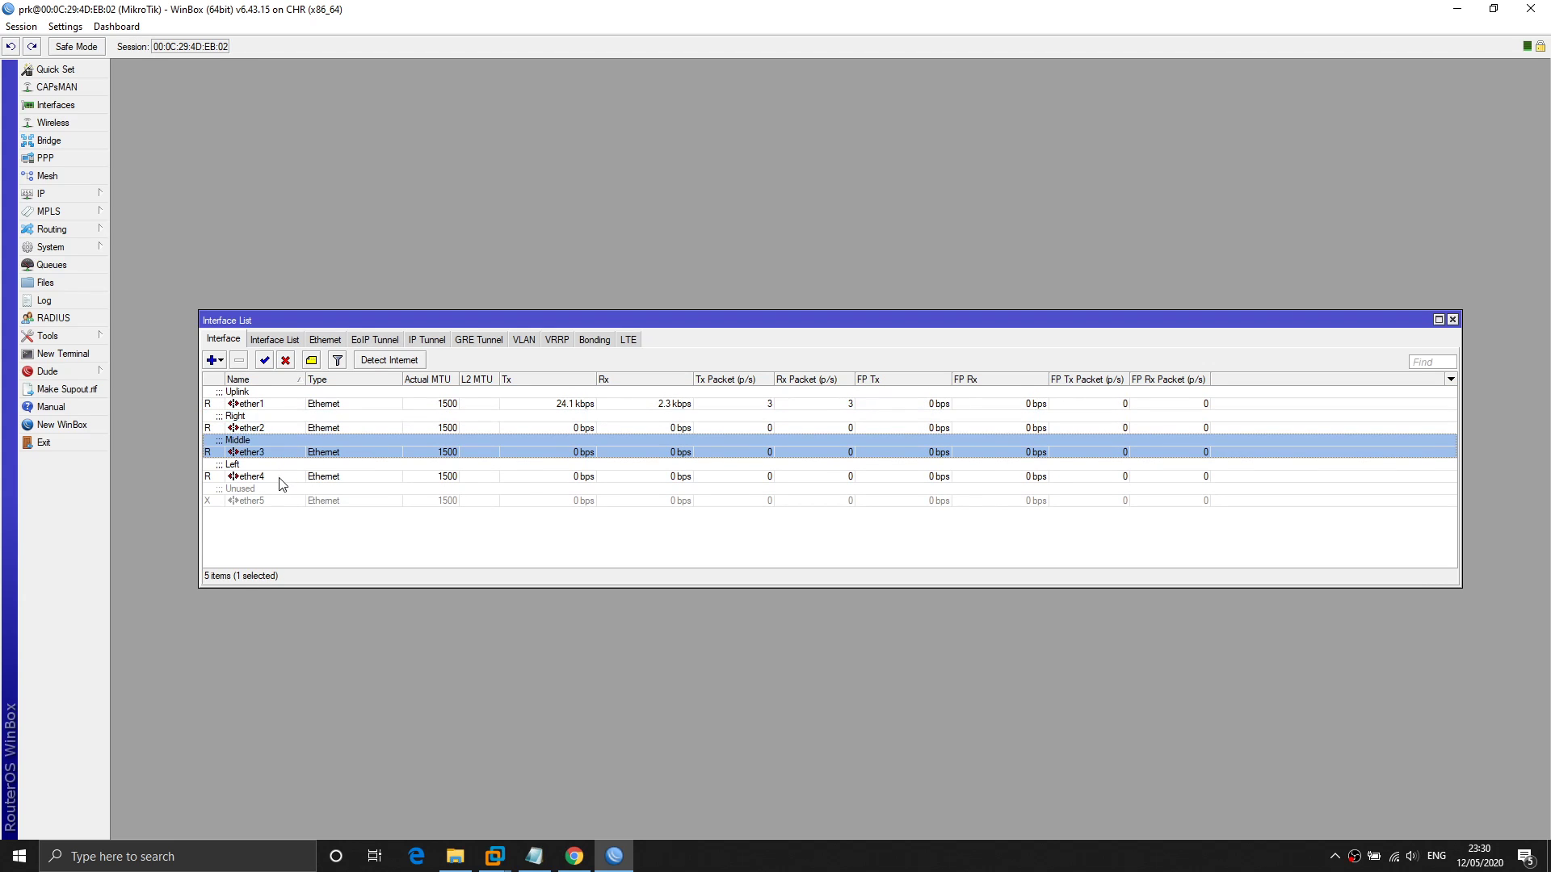
left_click(280, 478)
left_click(284, 495)
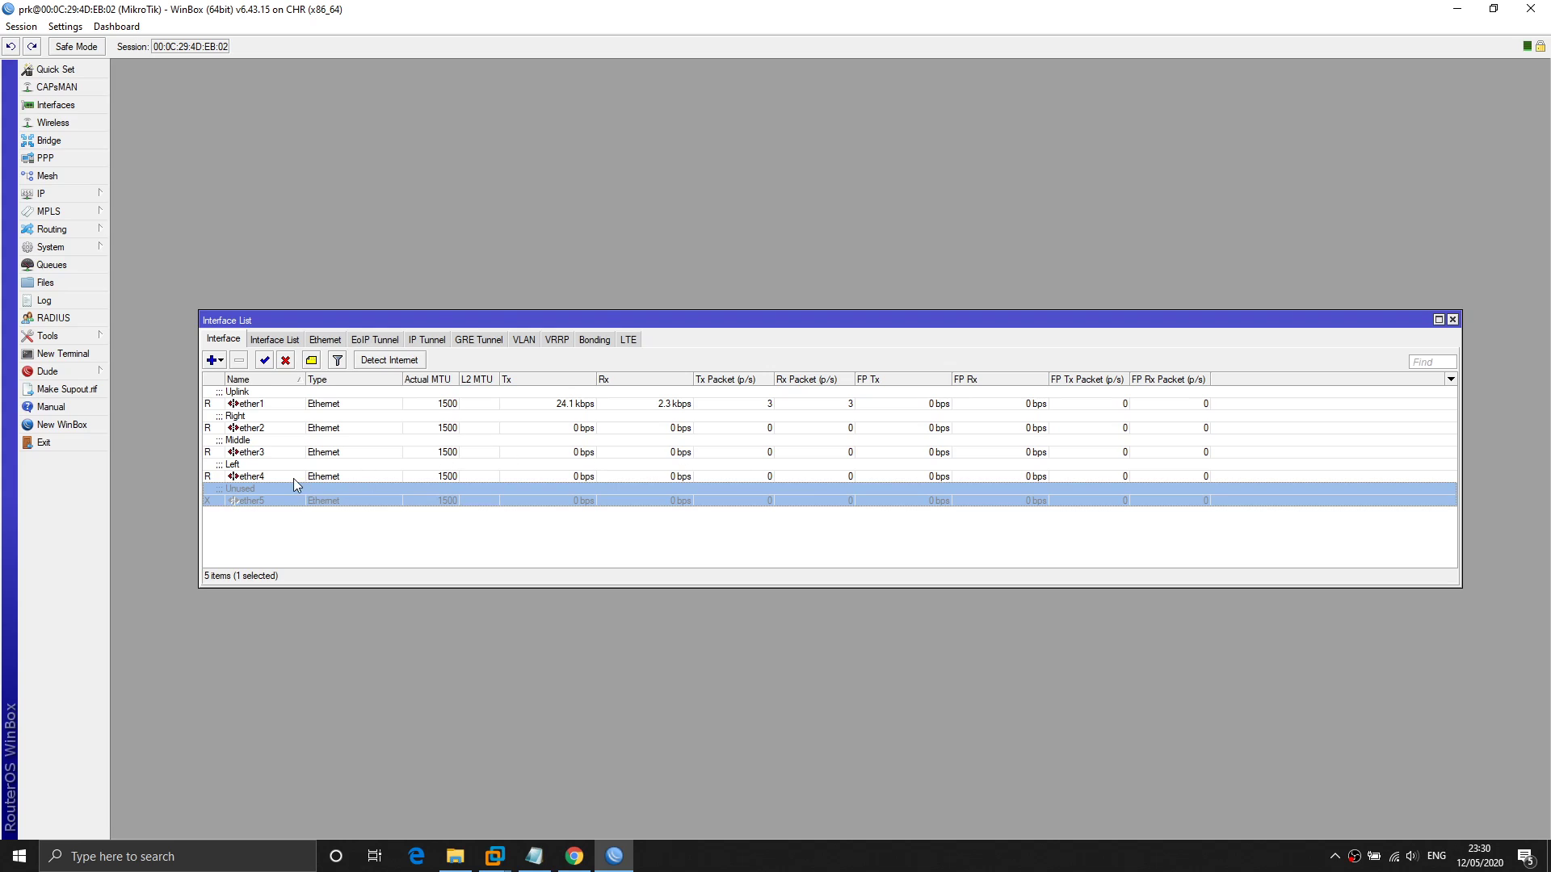
left_click(1453, 321)
Start a new IP address entry assigned to interface ether2.
left_click(753, 412)
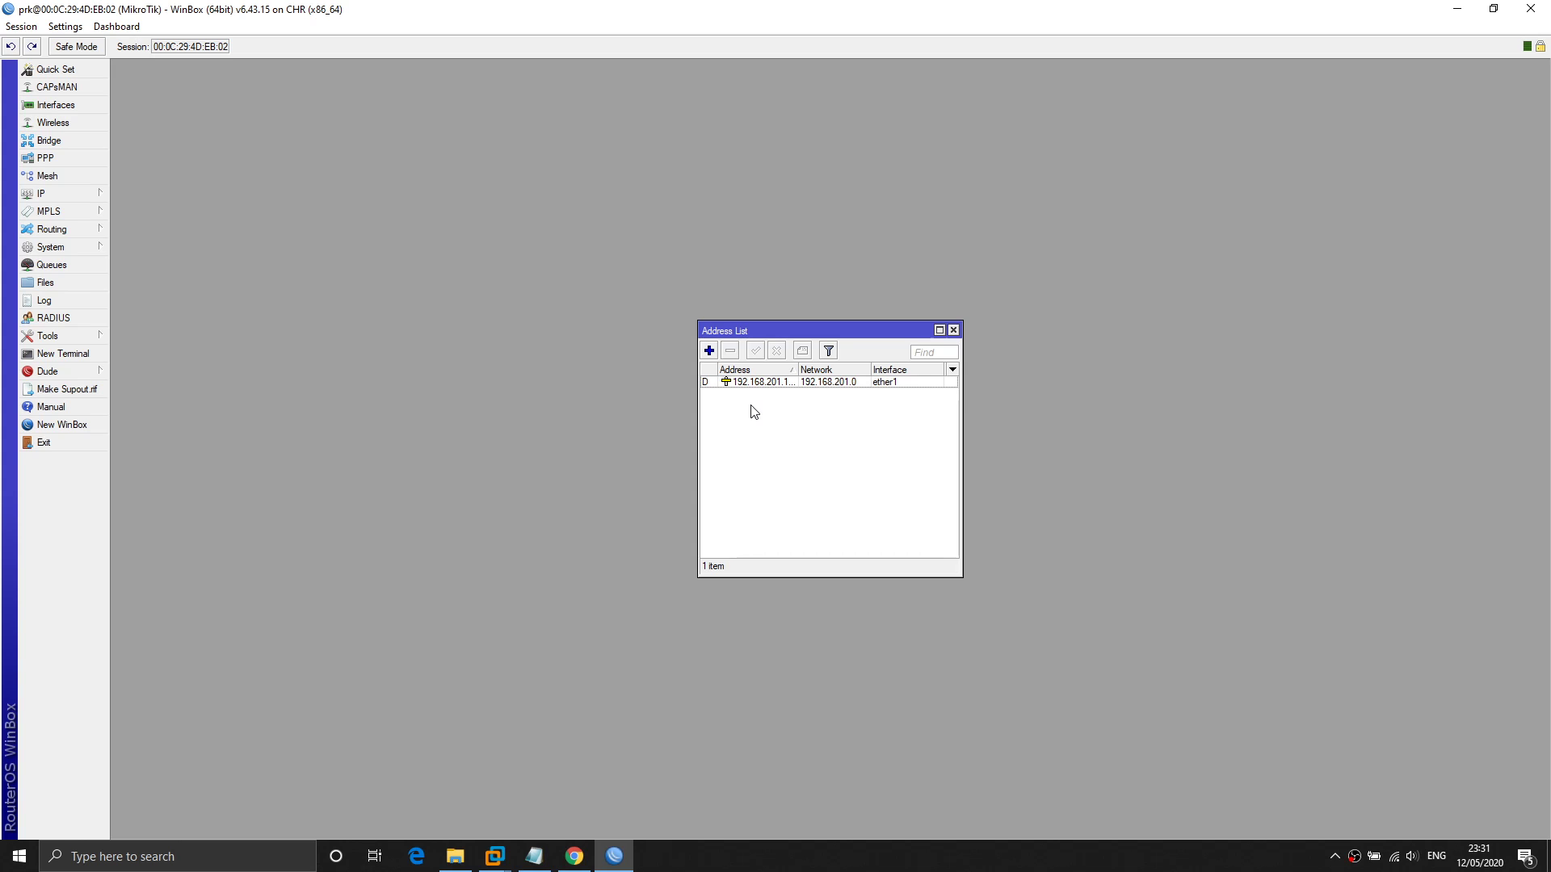
left_click(709, 351)
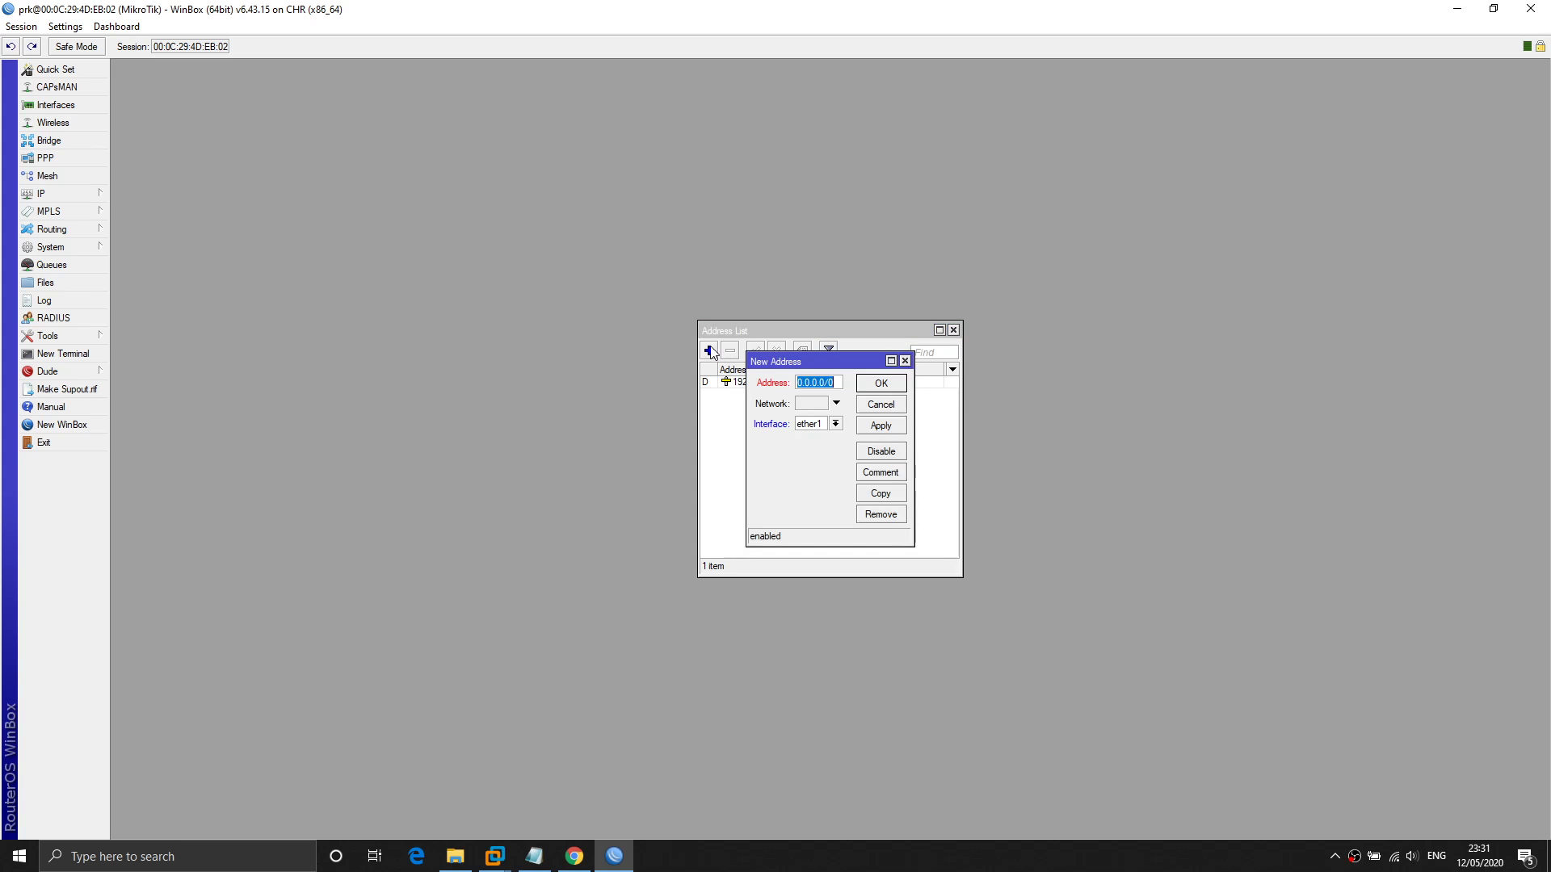
left_click(836, 428)
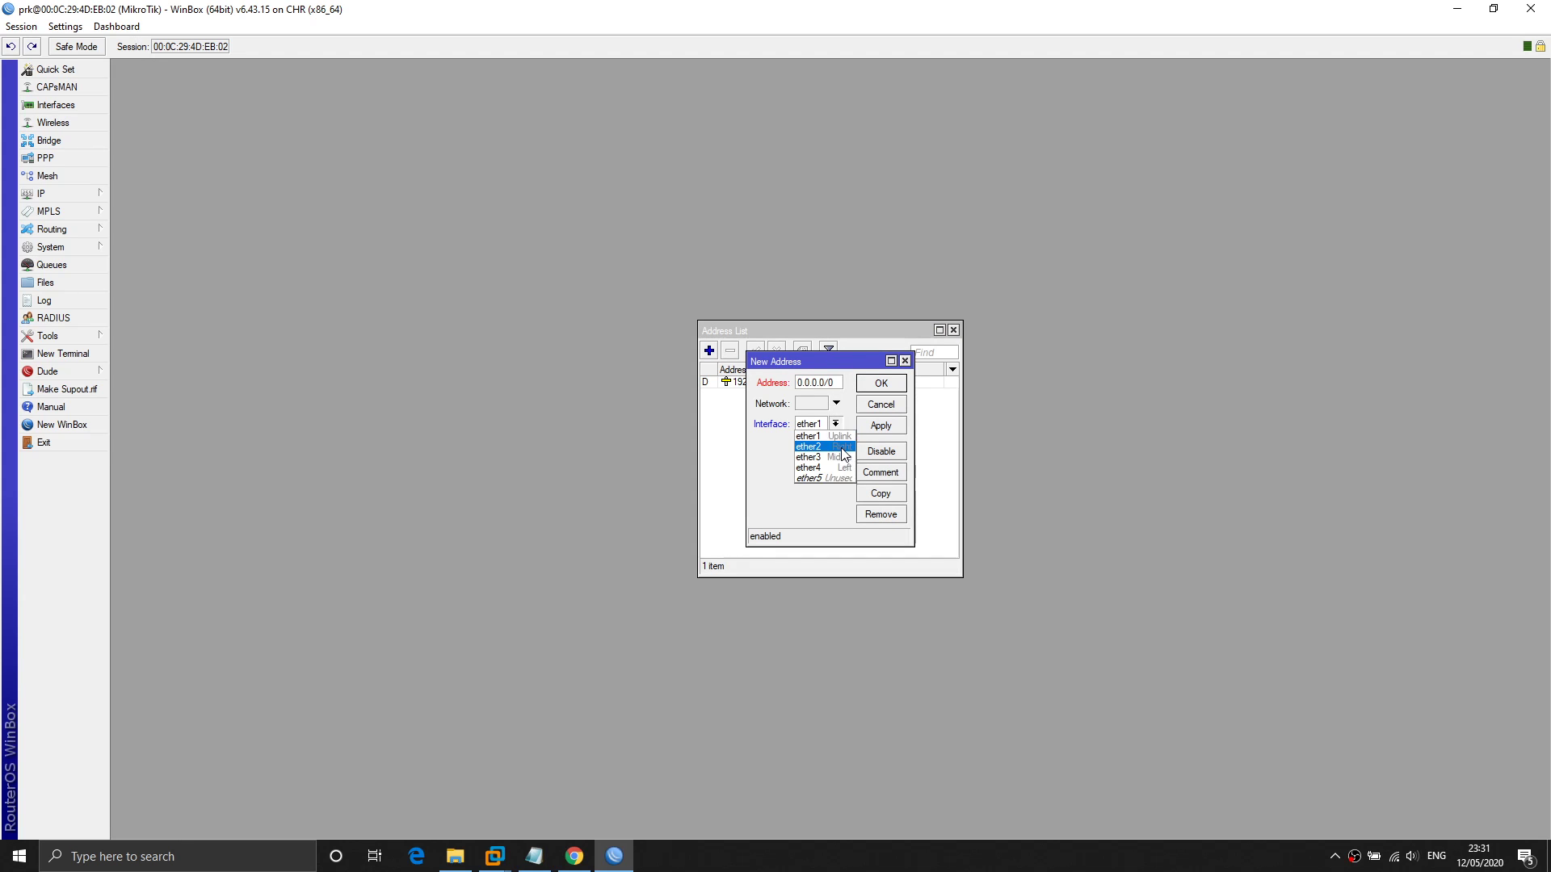
left_click(841, 448)
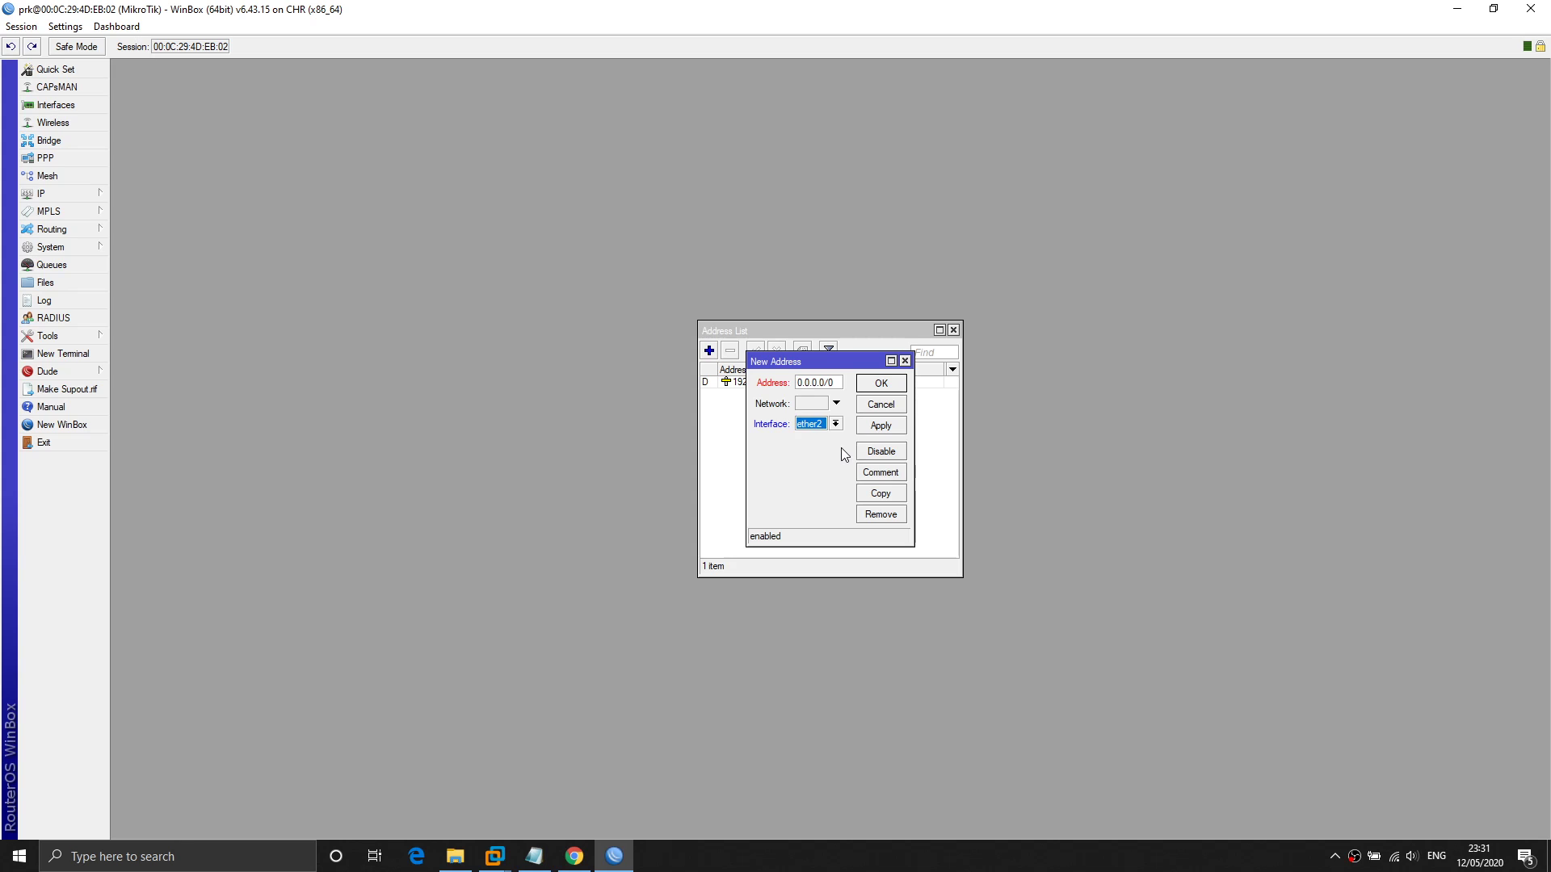
left_click_drag(914, 418, 1004, 418)
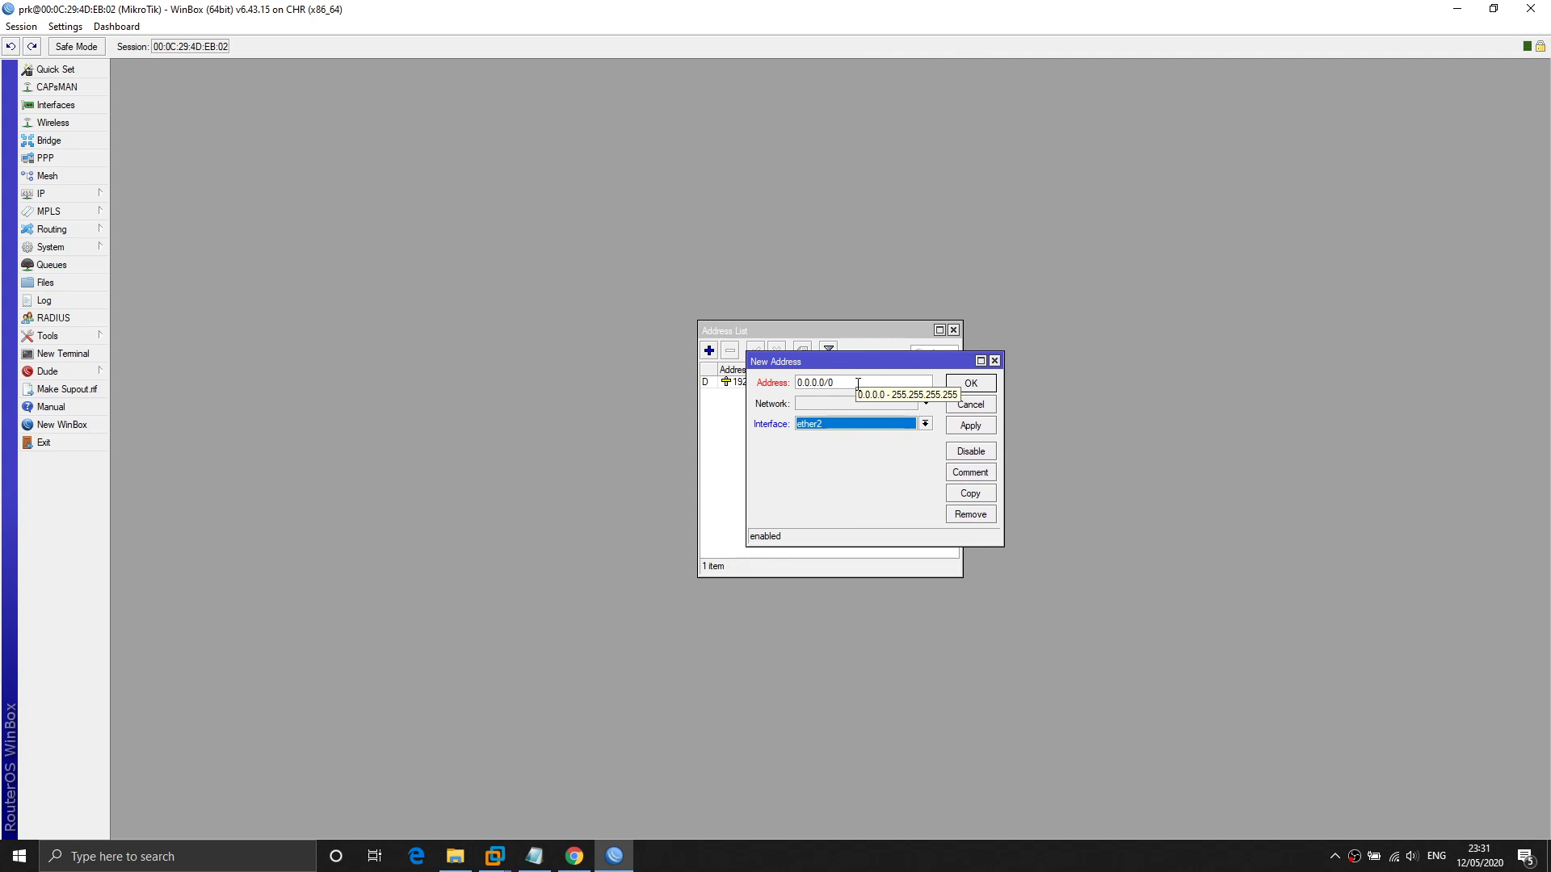
left_click_drag(836, 383, 791, 385)
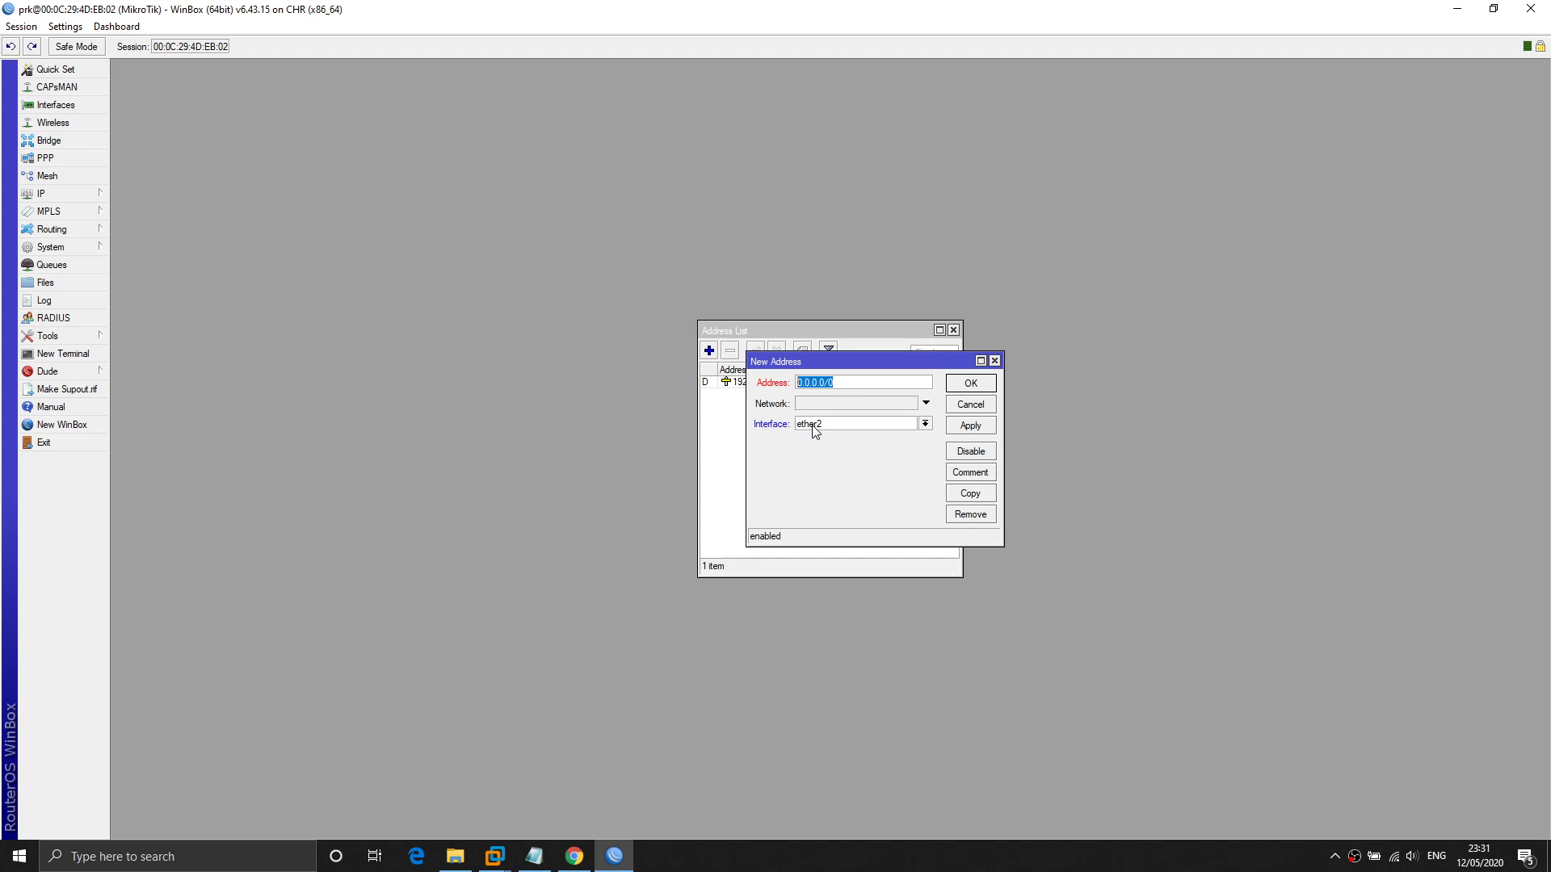
left_click(925, 425)
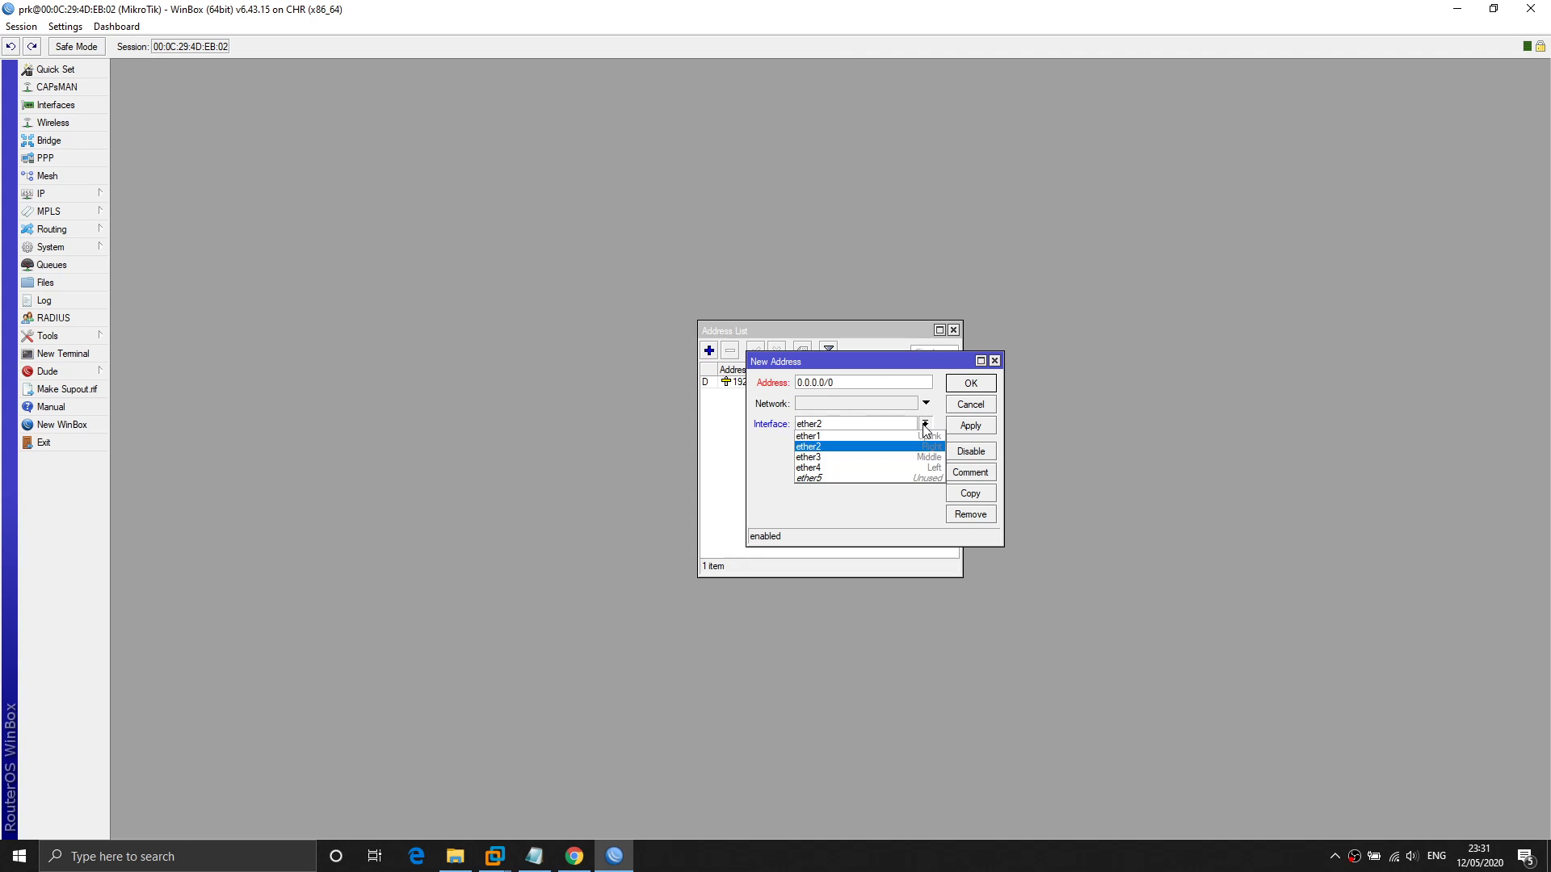
left_click(880, 447)
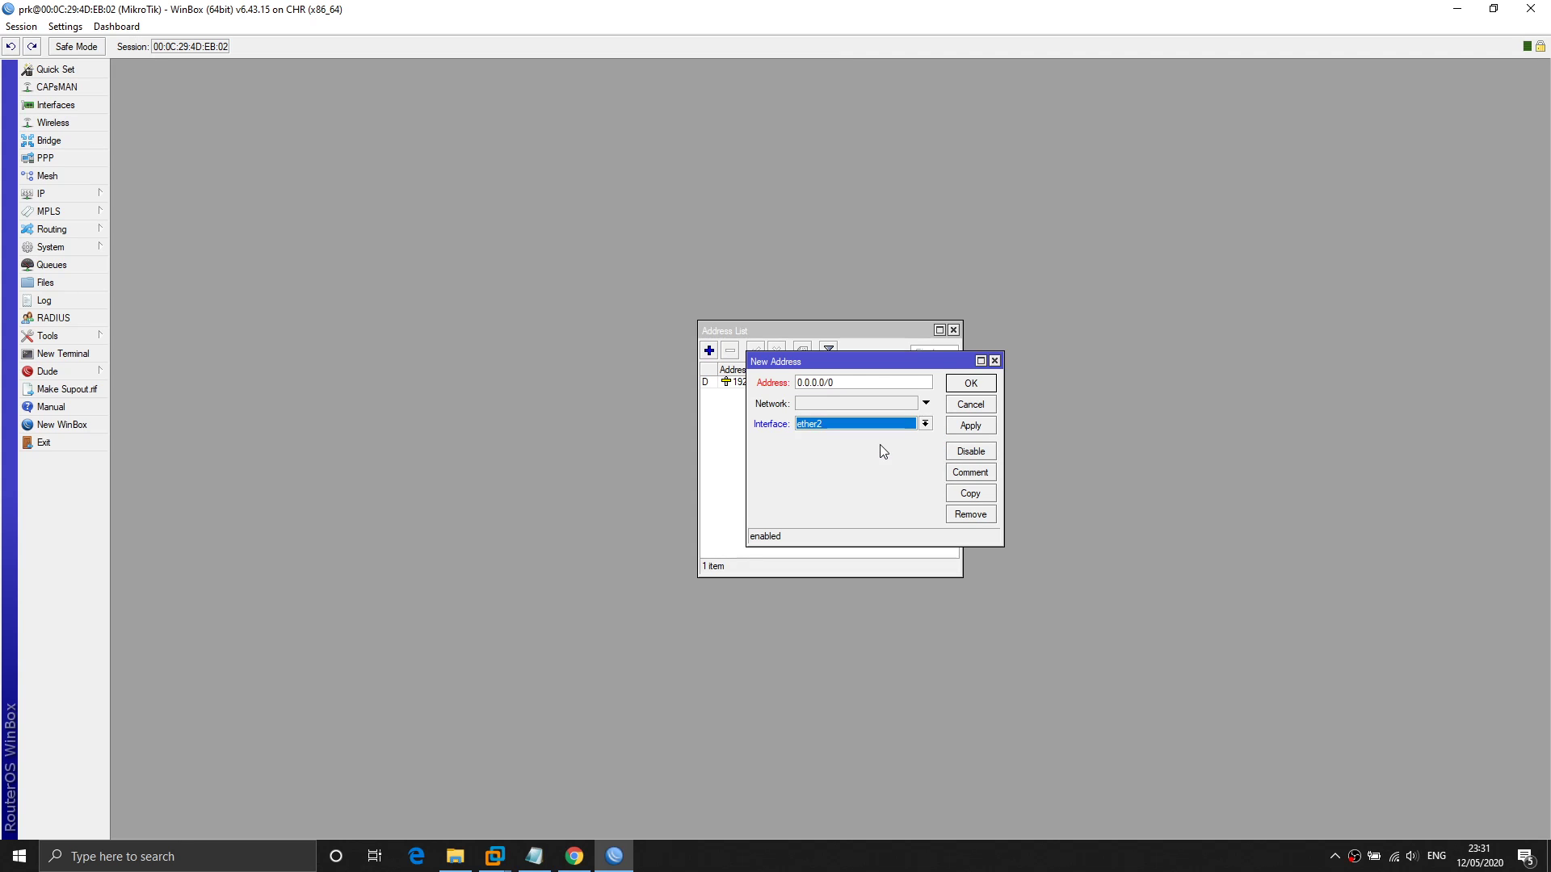
Replace the placeholder with 192.168.1.1/24 and save the address.
left_click_drag(836, 383, 792, 388)
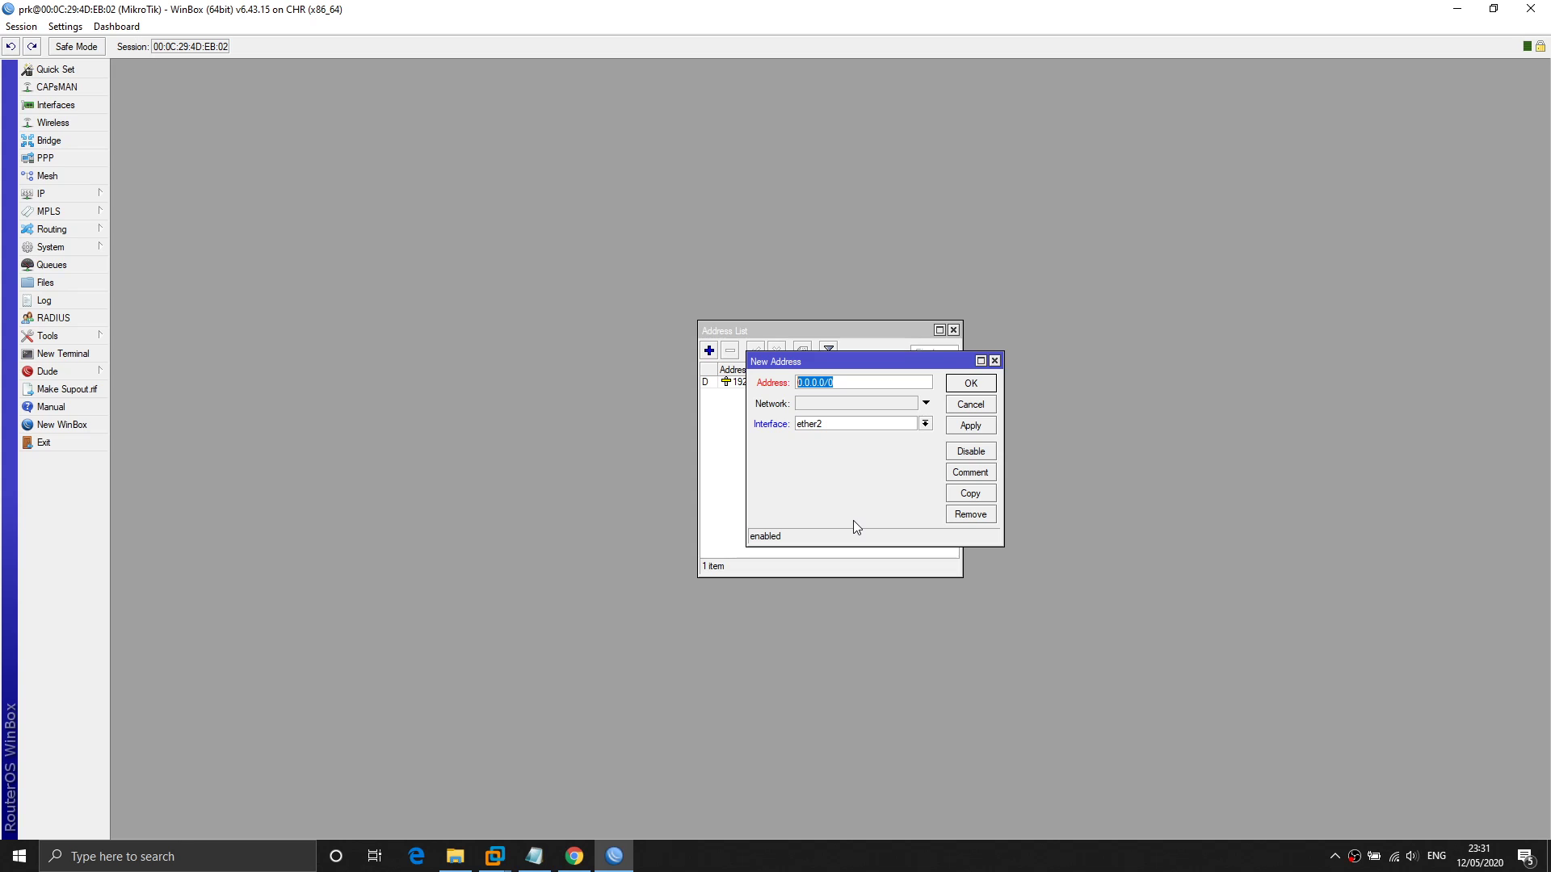
type("192.168.1.1/24")
key("shift+Left")
key("shift+Left")
key("shift+Left")
left_click(985, 387)
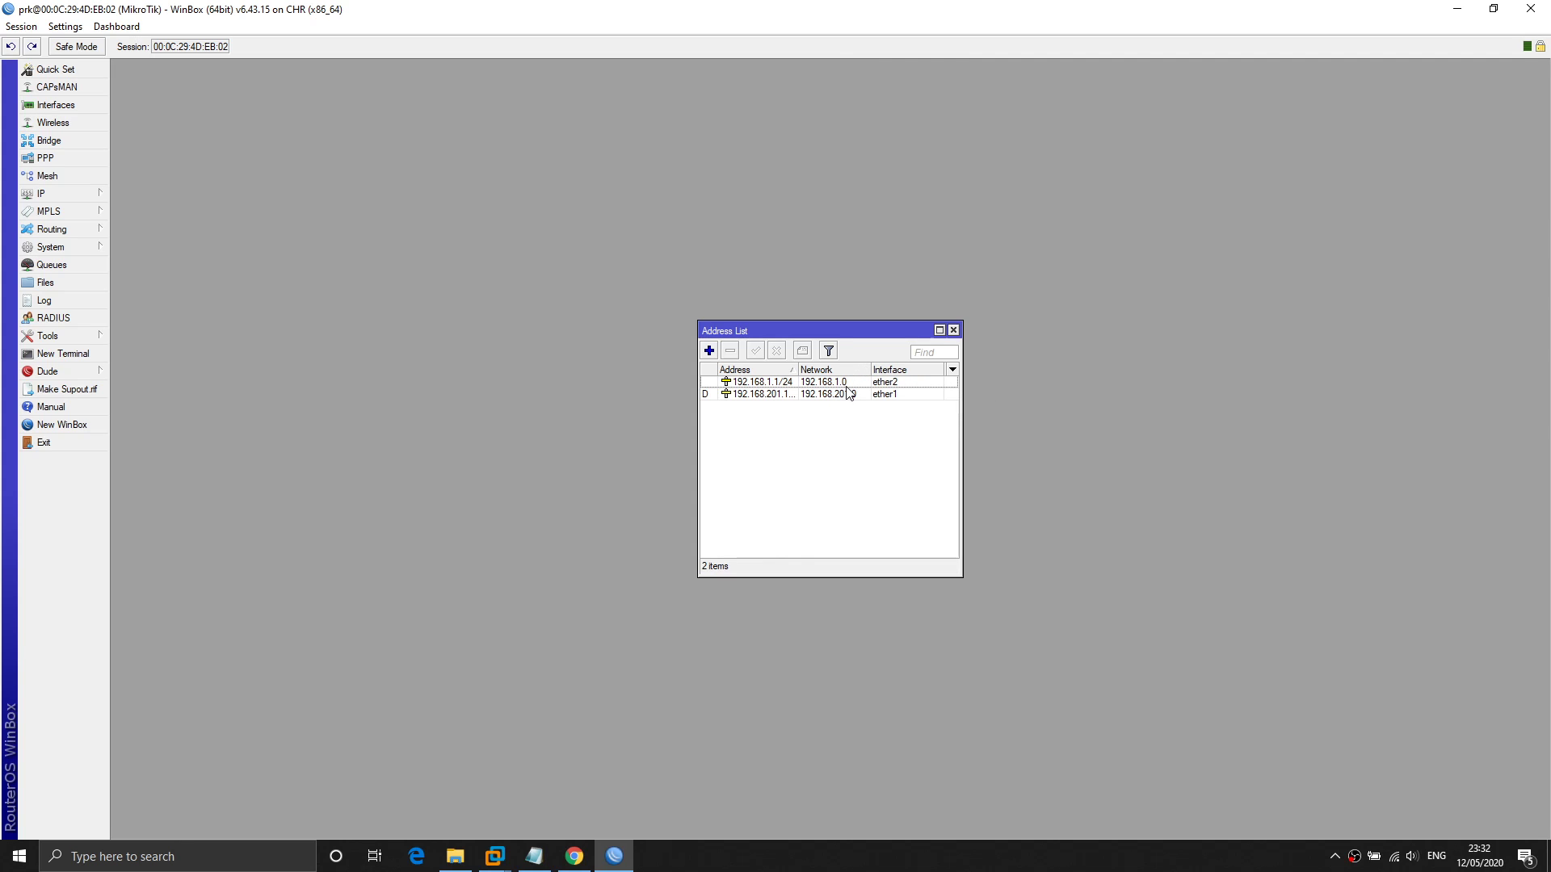
left_click(889, 383)
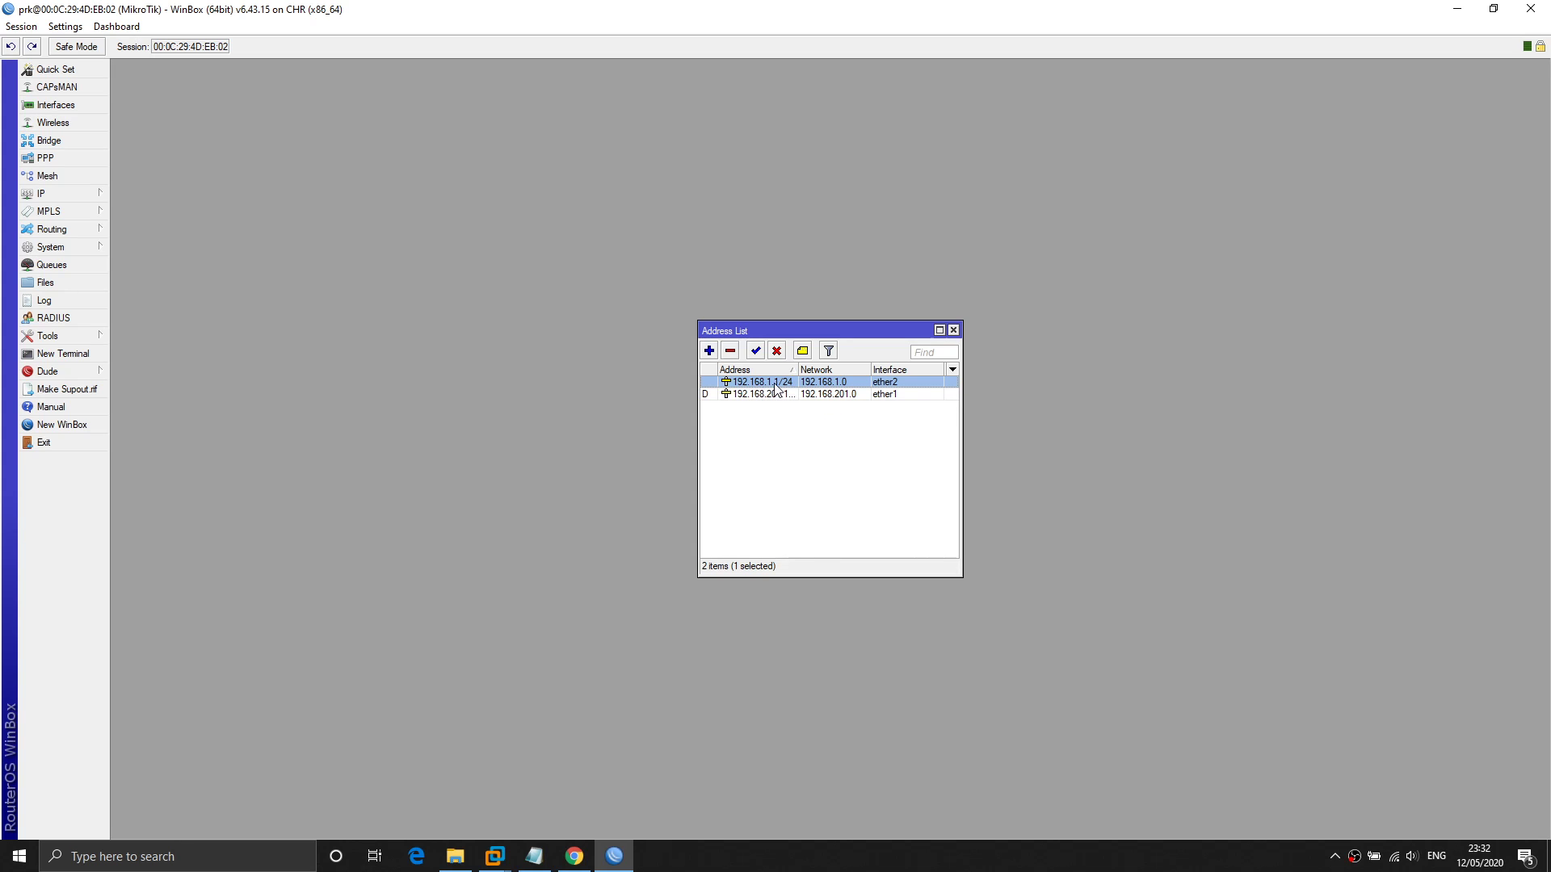
mouse_move(775, 388)
mouse_move(494, 855)
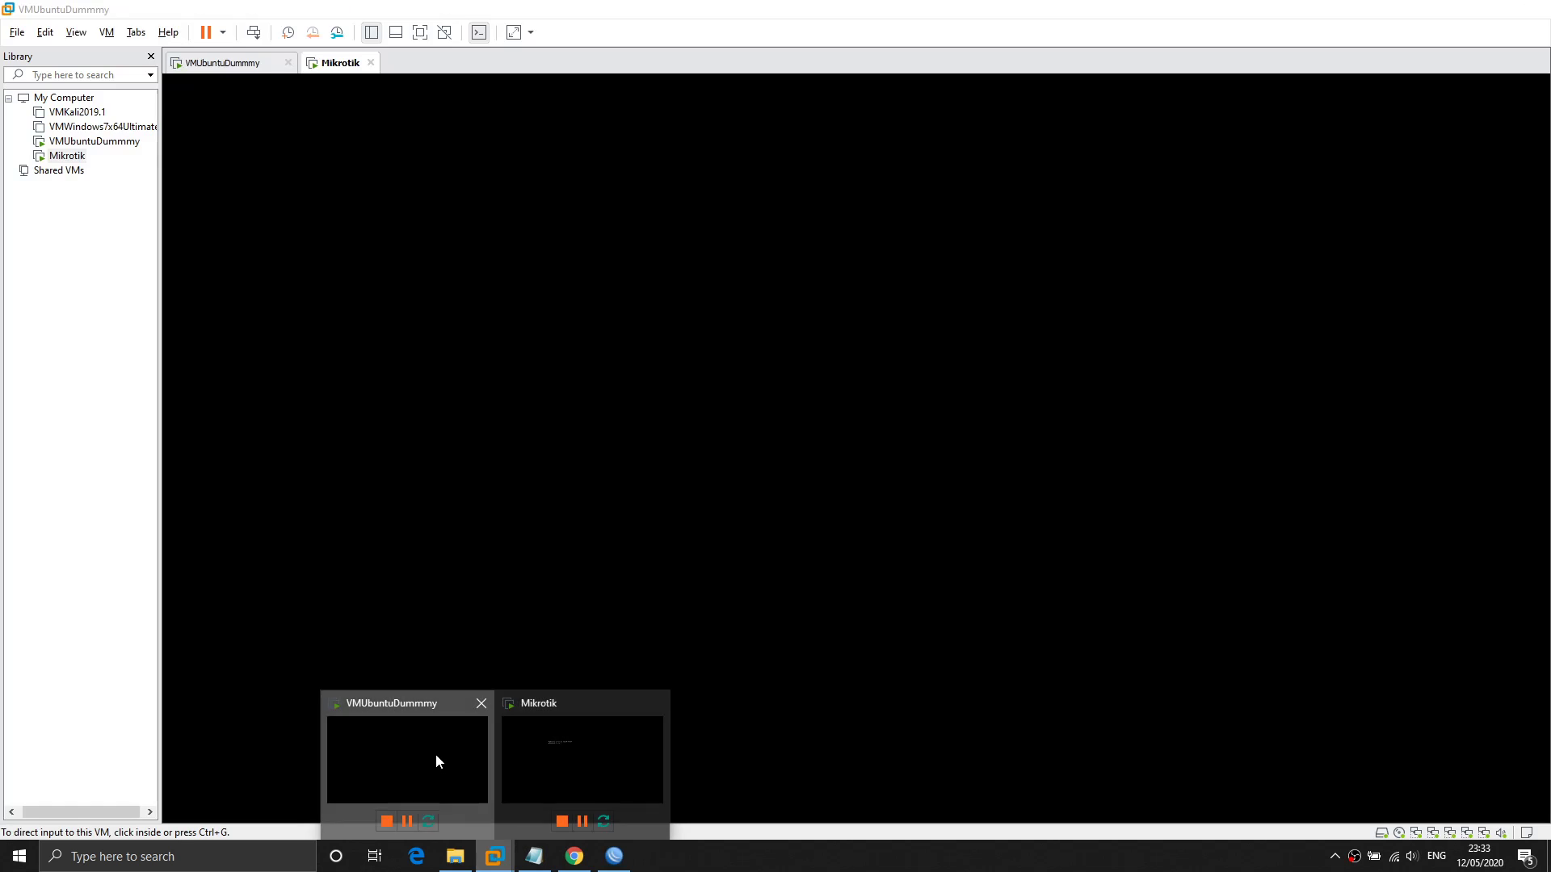
Open VMUbuntuDummmy's VM settings and check the Network Adapter uses LAN segment LAN1.
left_click(437, 756)
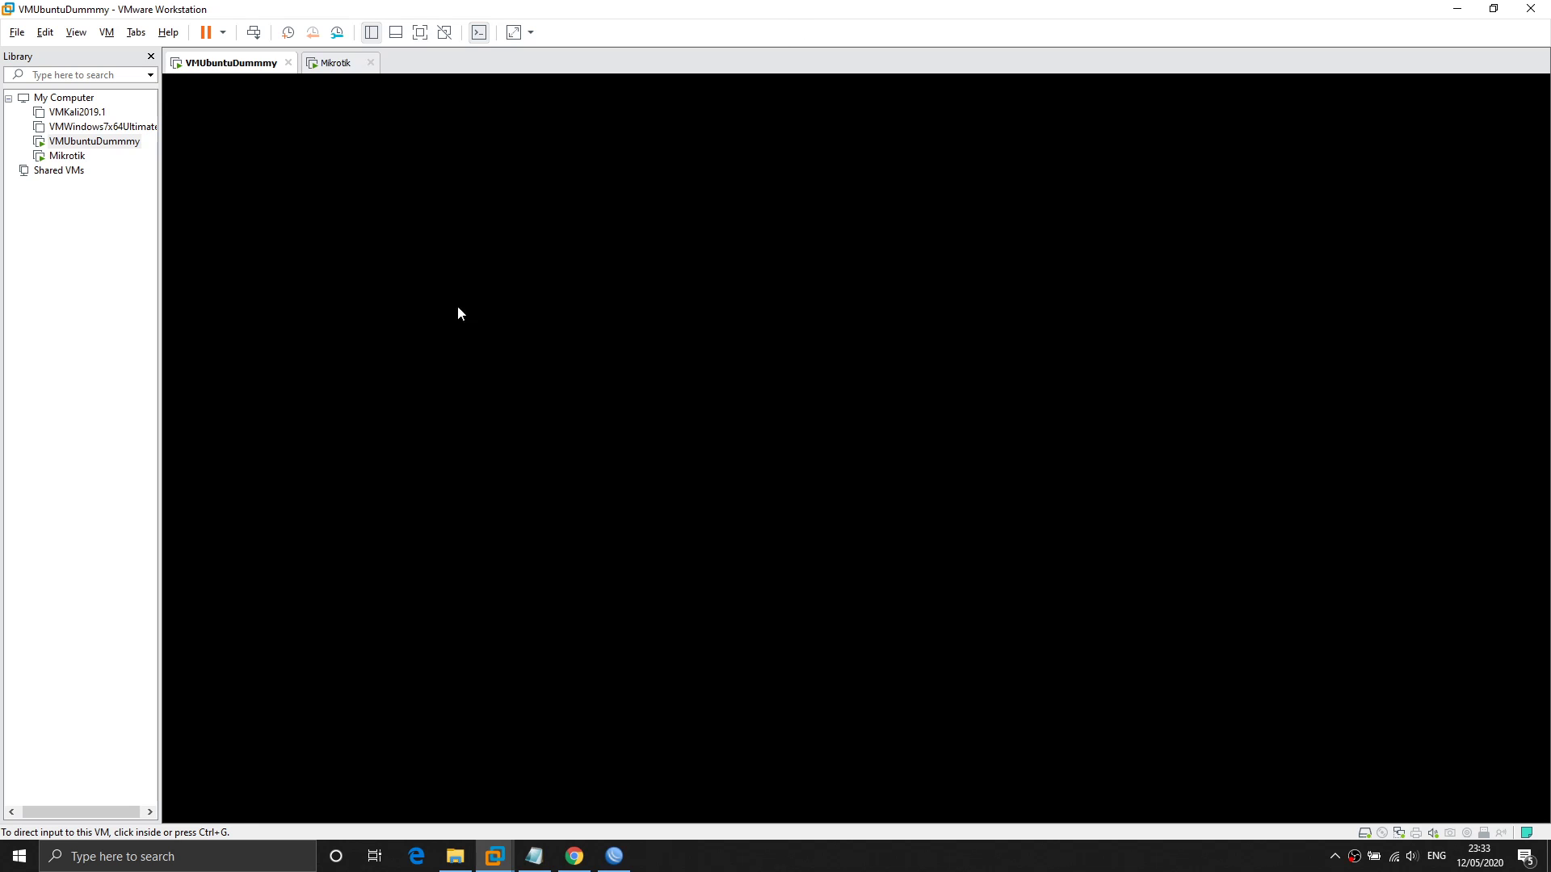
key("ctrl+d")
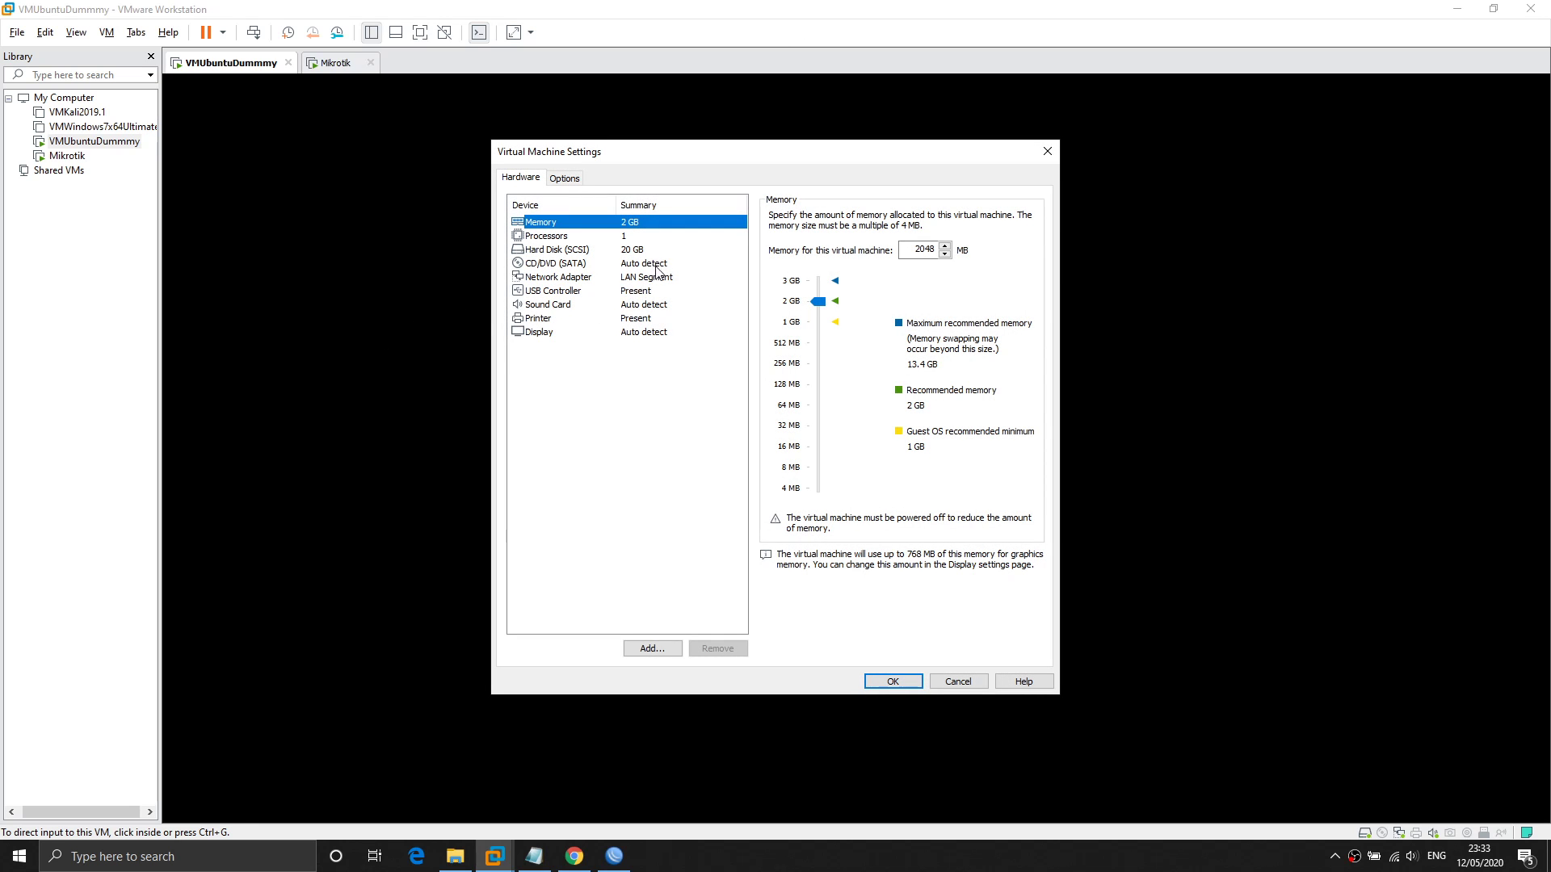
left_click(658, 277)
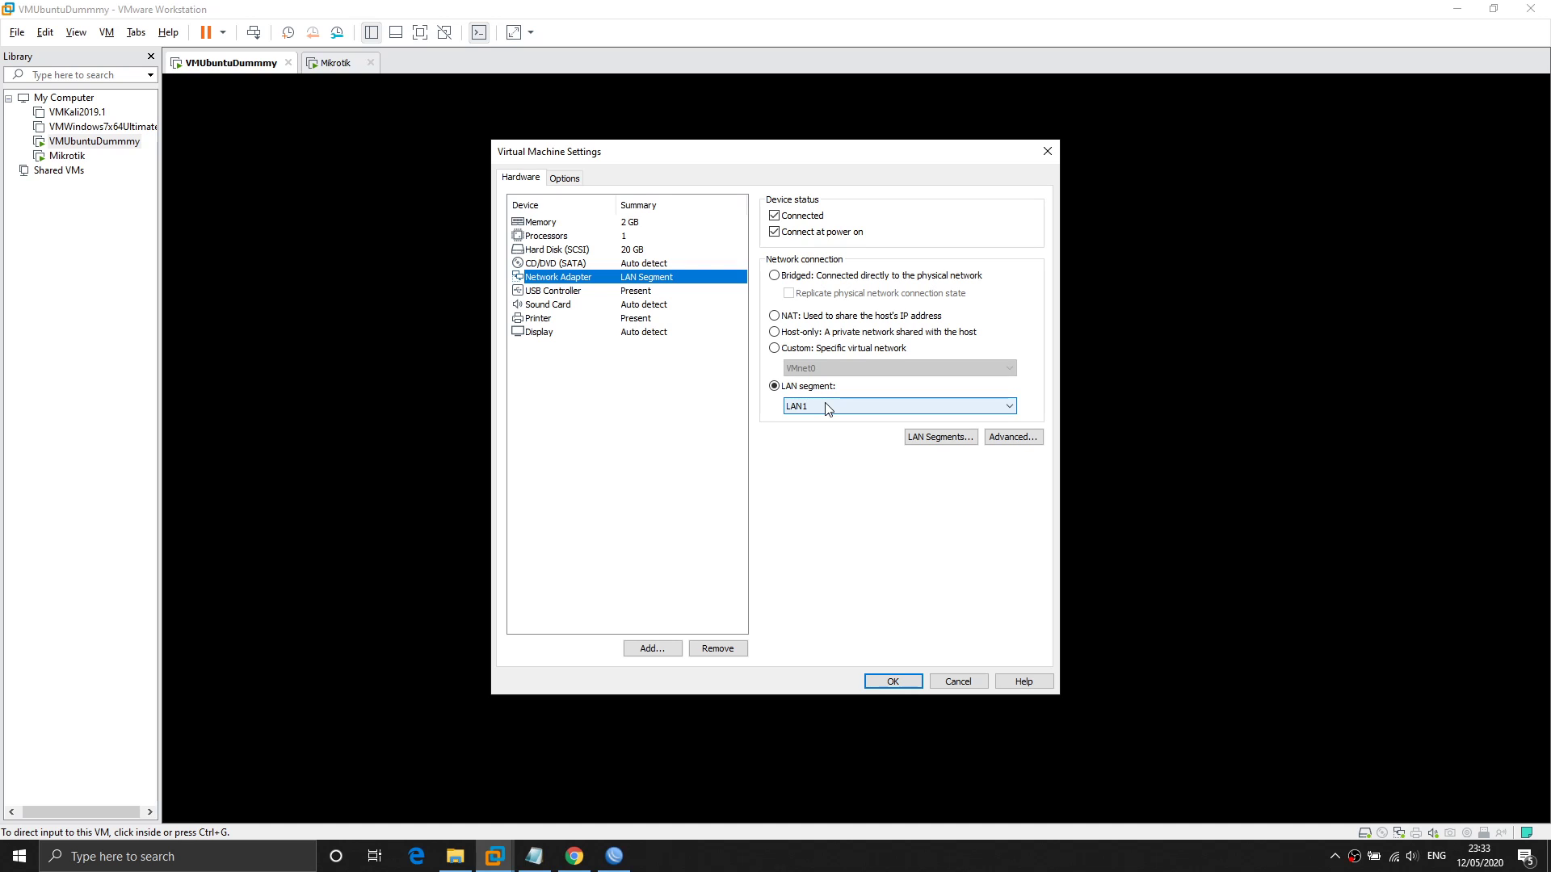
Close the VM settings and unlock the Ubuntu session with the account password.
left_click(893, 682)
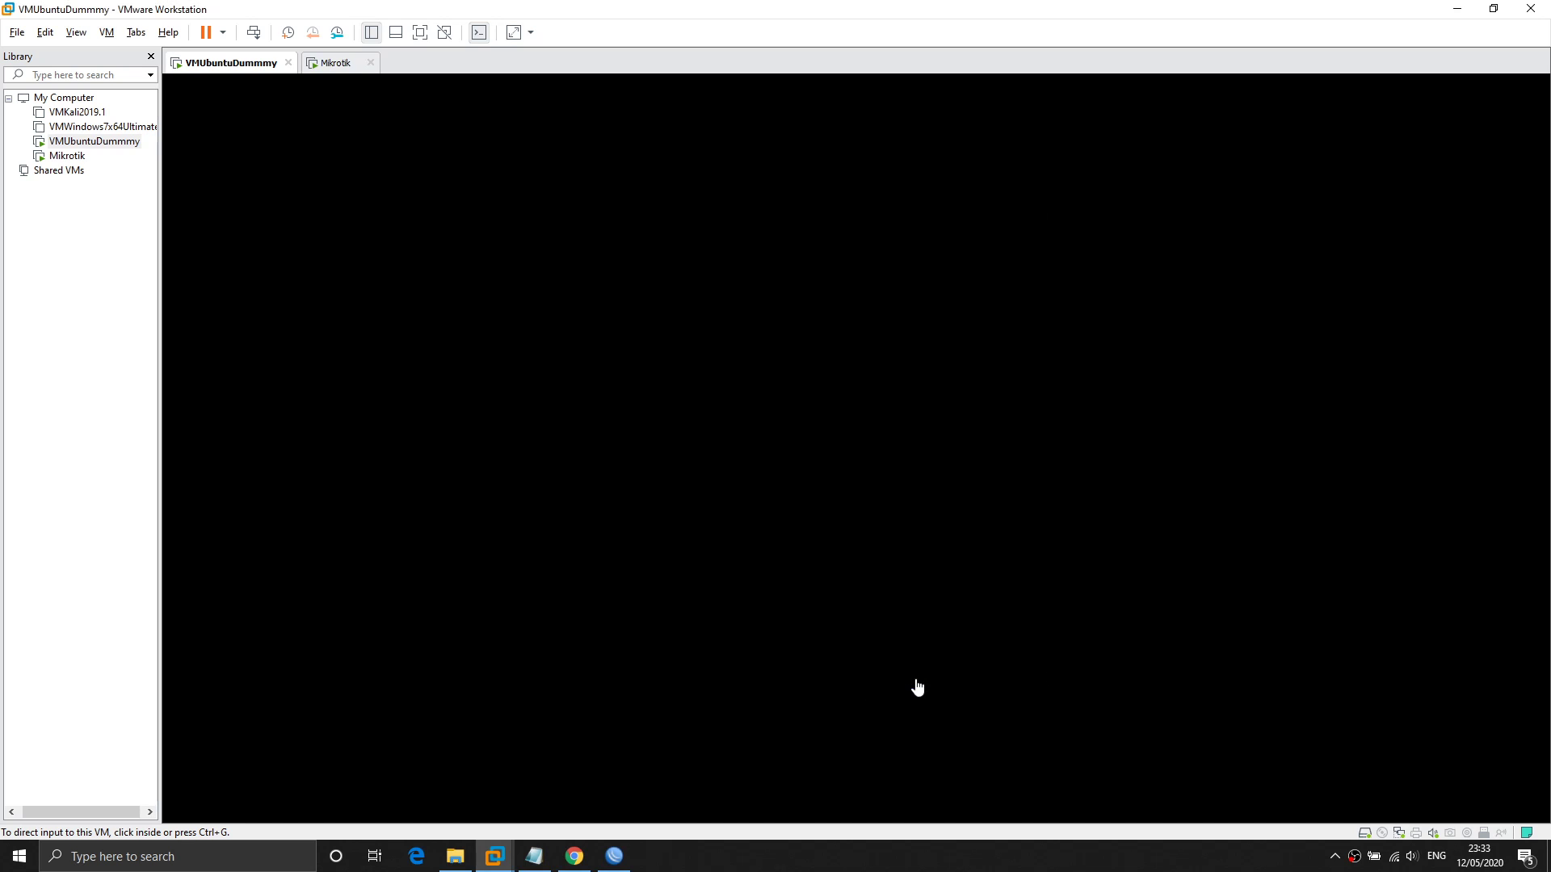
left_click(877, 416)
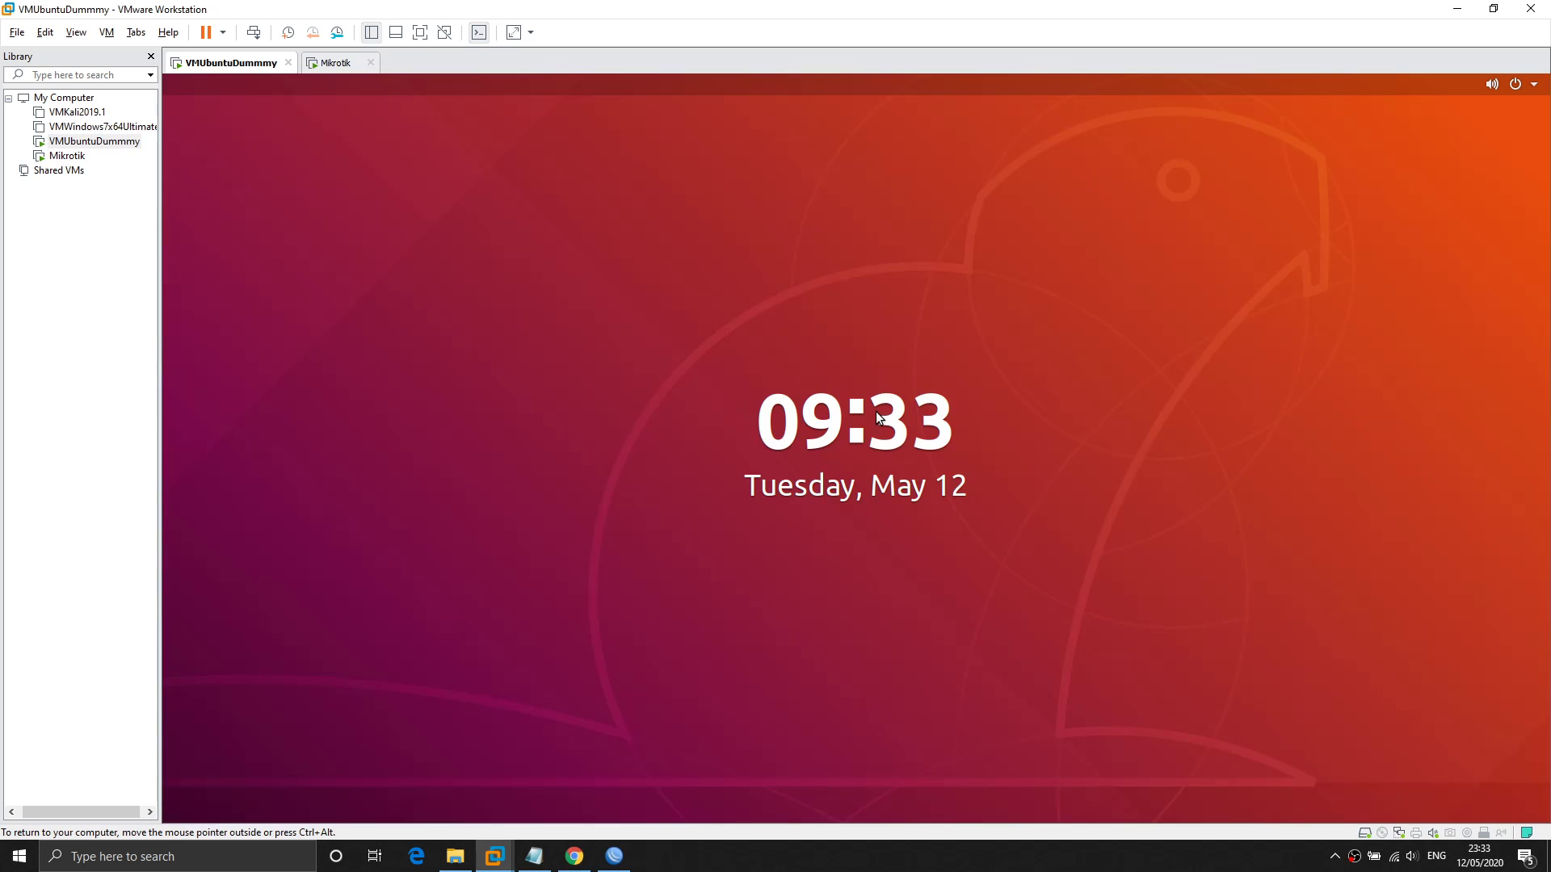
key("Return")
type("****")
key("Return")
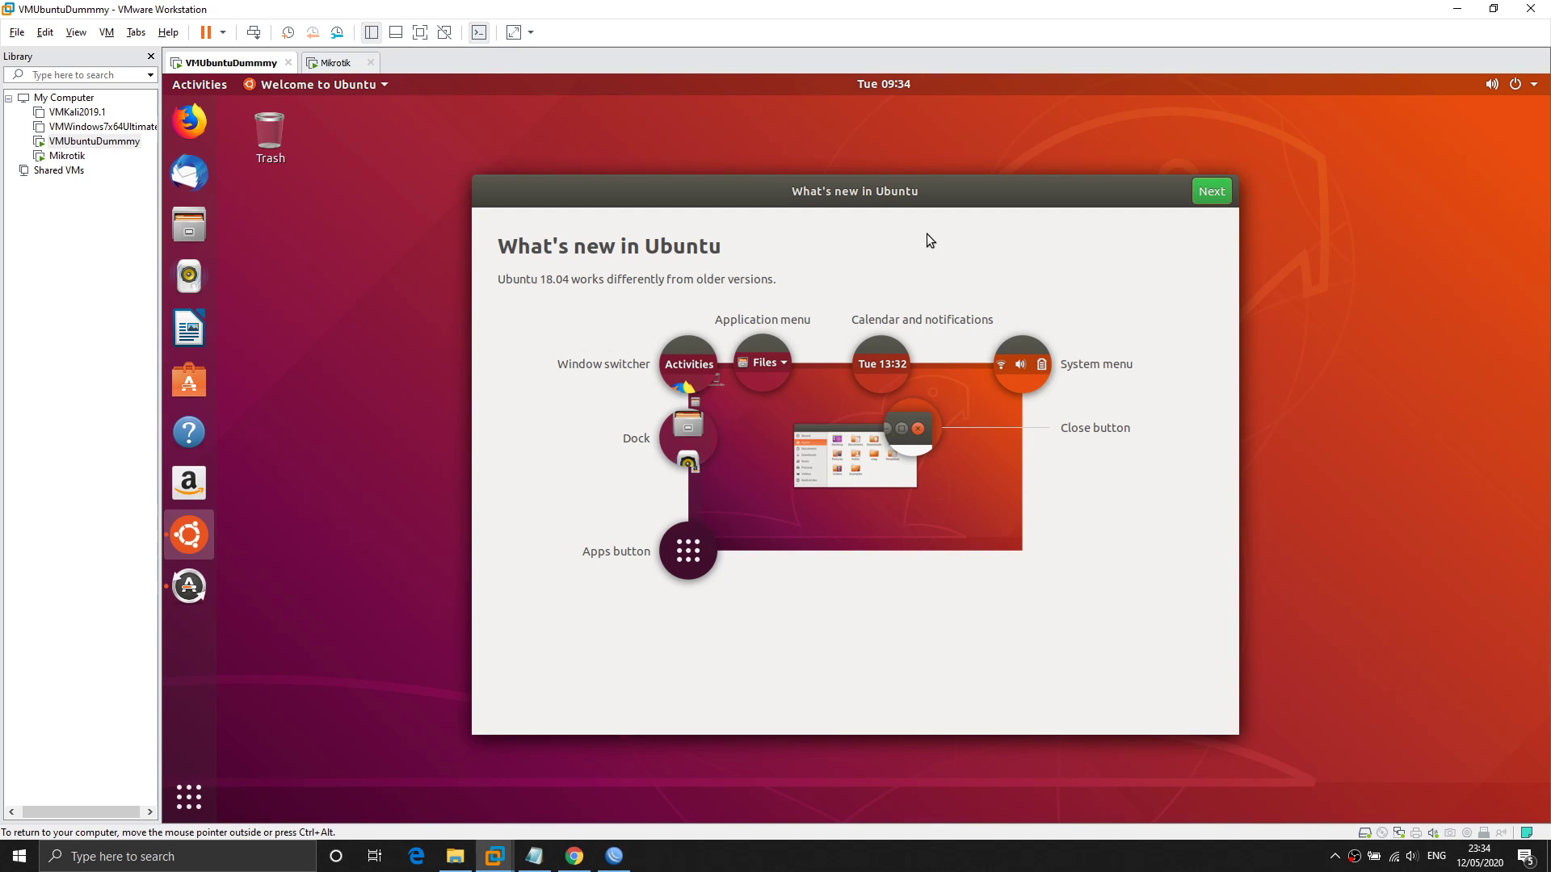
Open the Ubuntu wired connection's IPv4 settings and switch to Manual.
left_click(1520, 85)
left_click(1426, 177)
left_click(1373, 229)
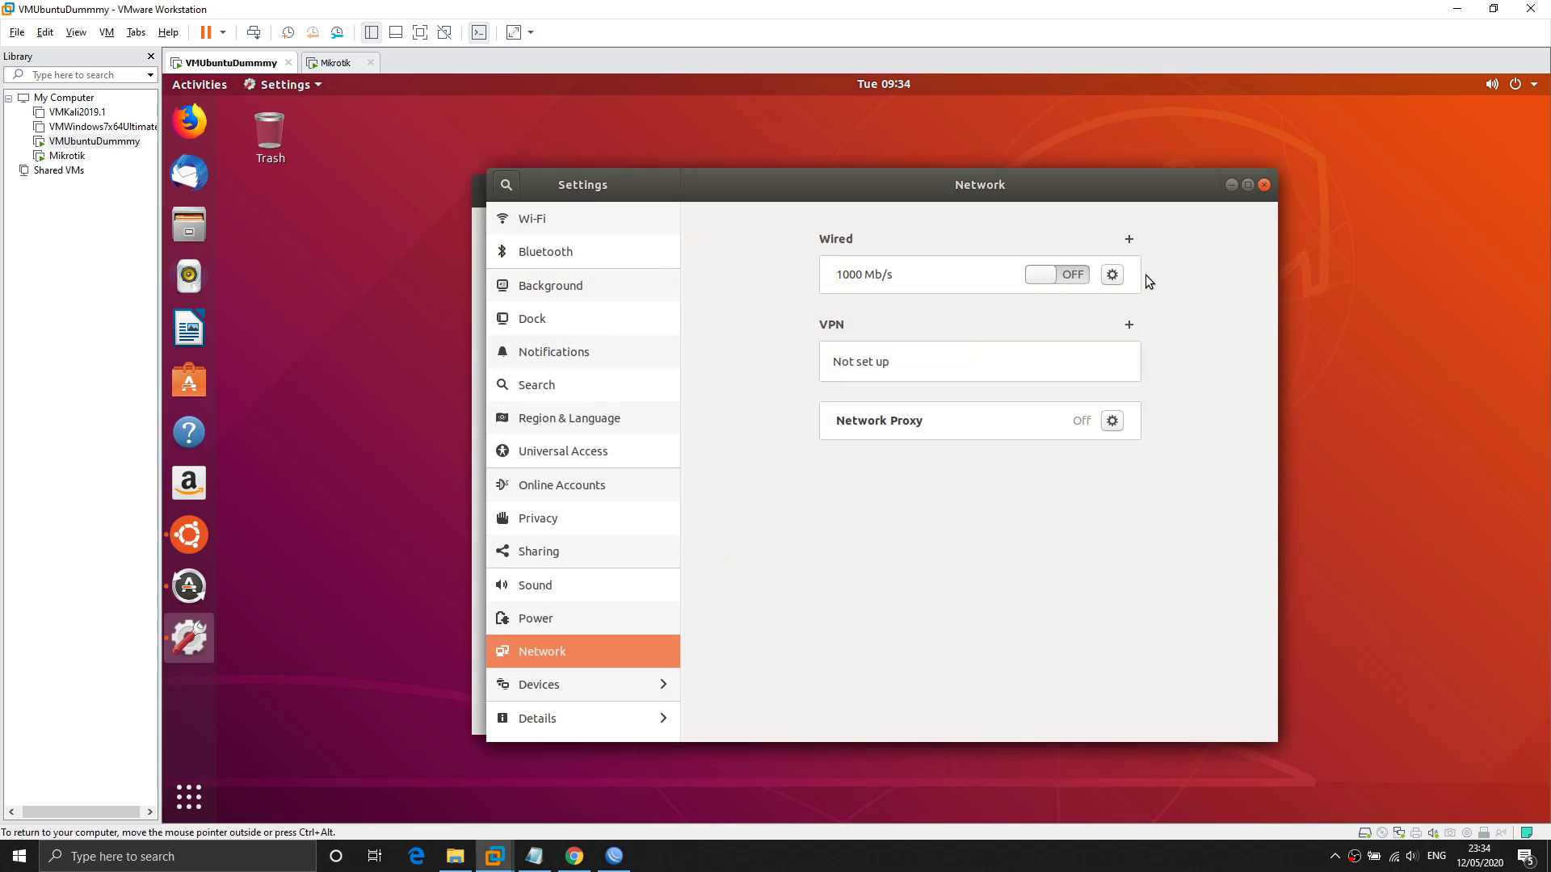
left_click(1112, 274)
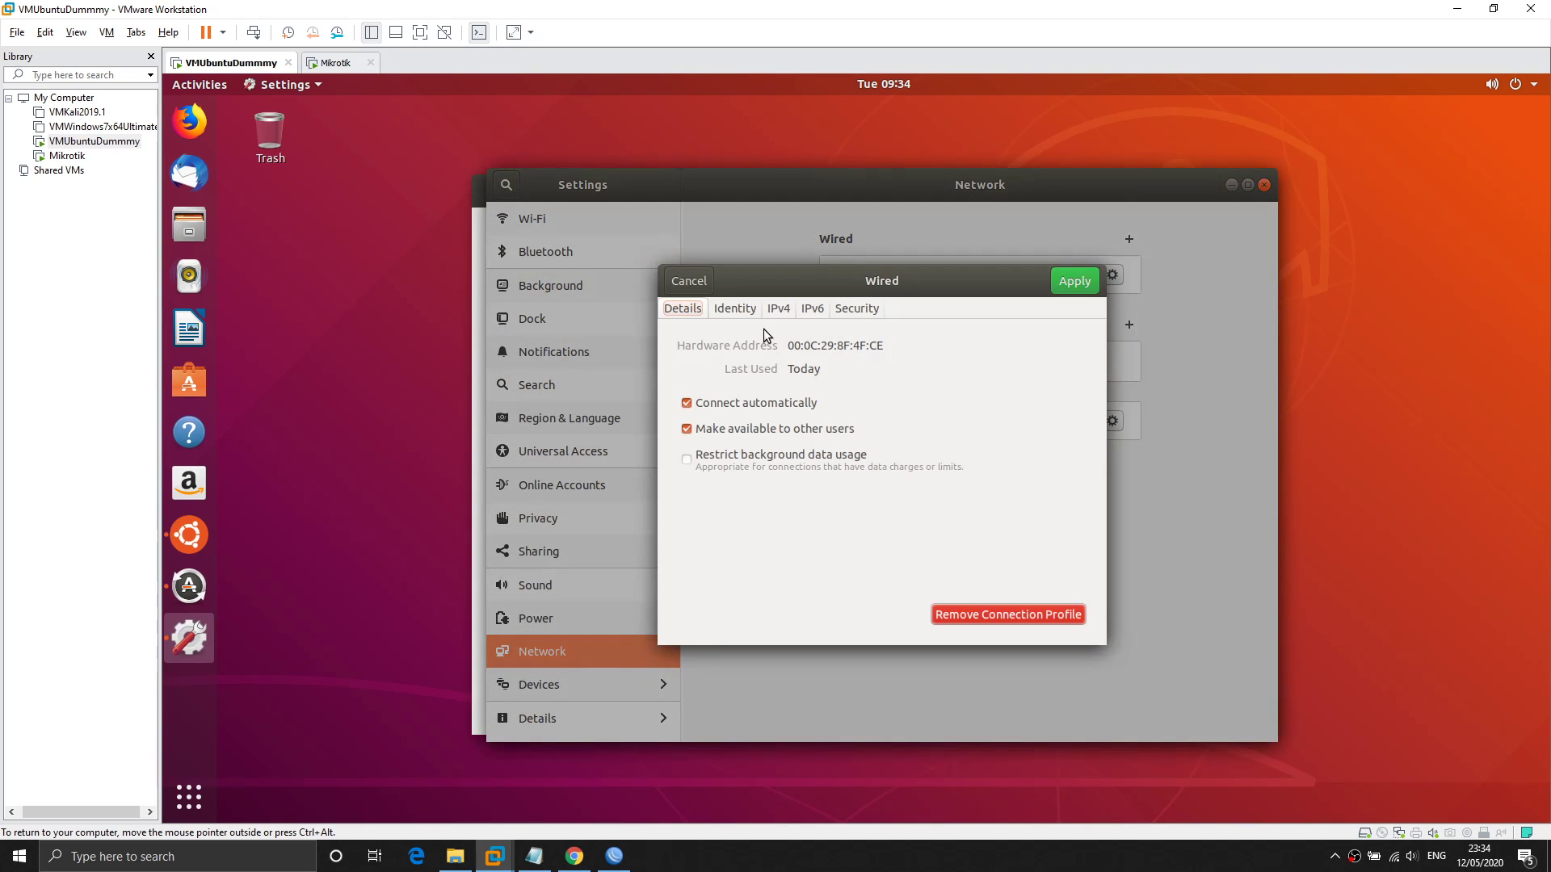
left_click(775, 310)
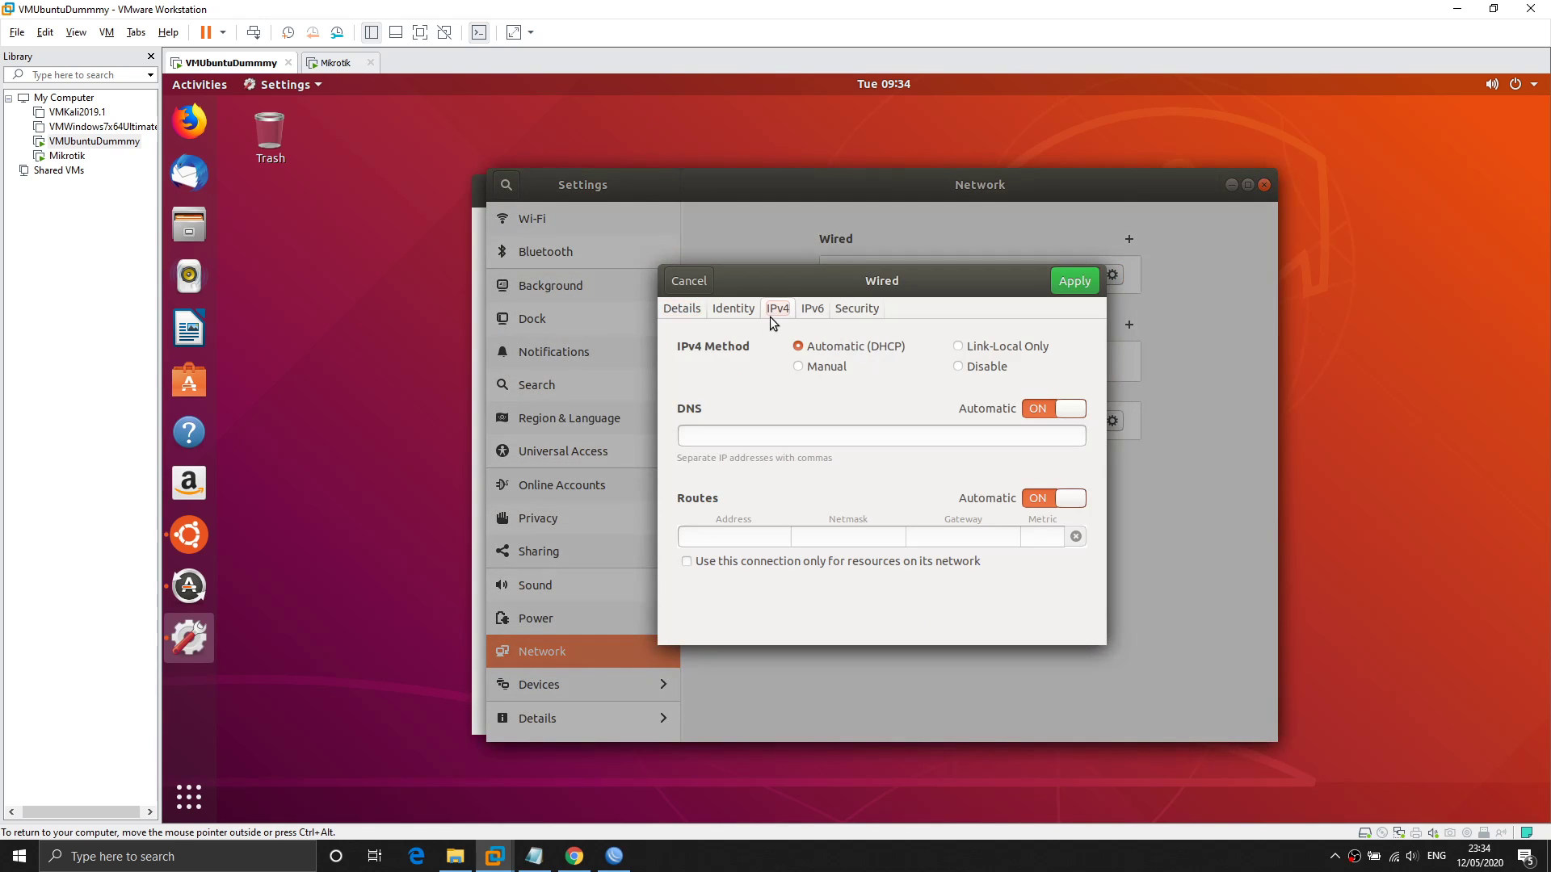
left_click(836, 374)
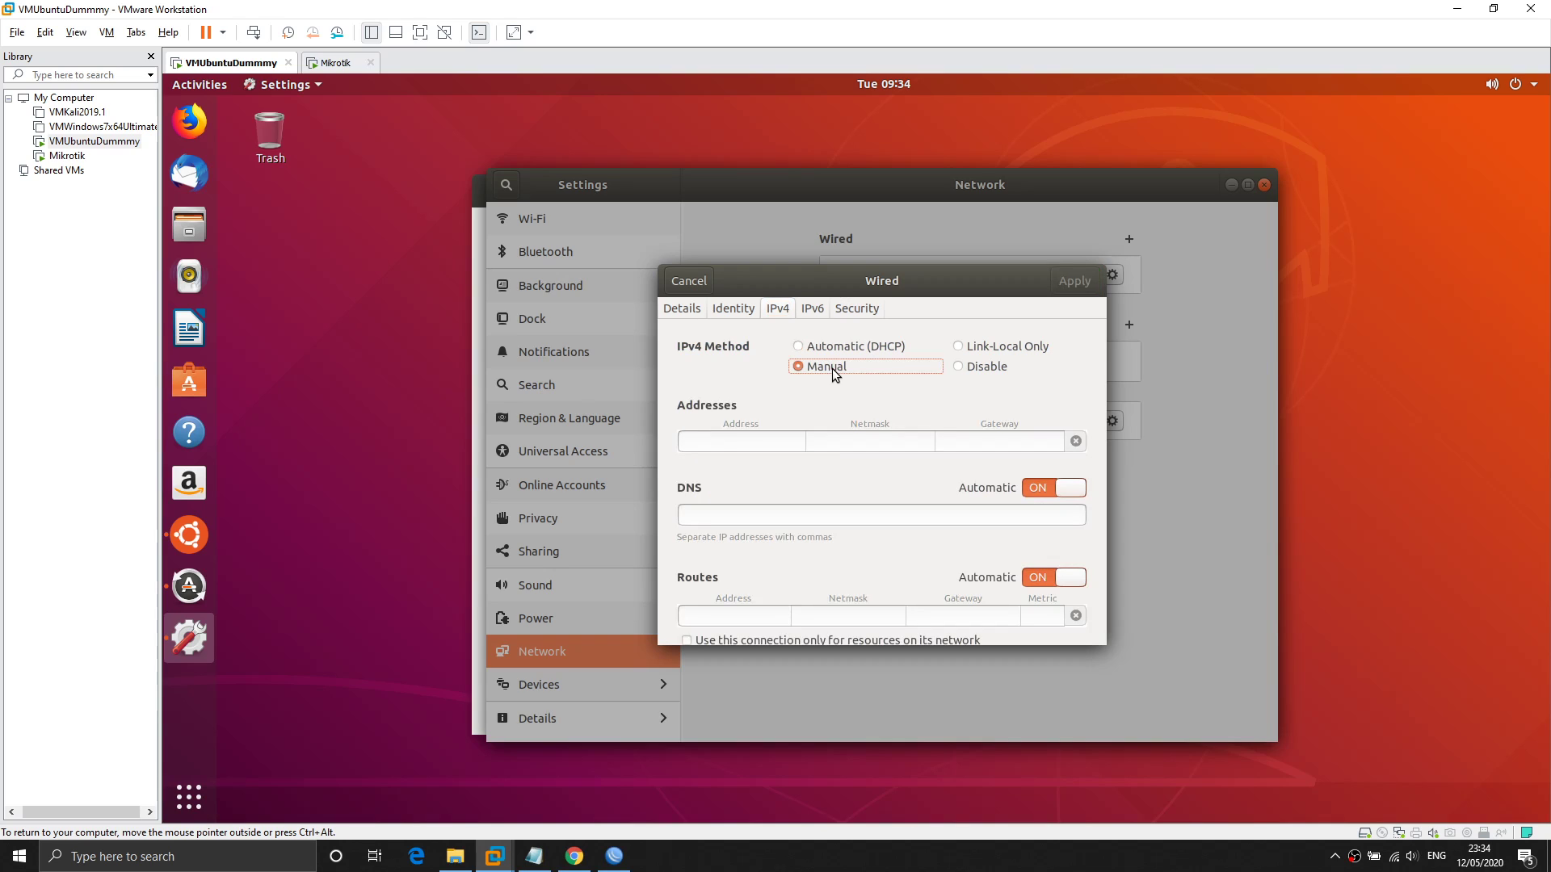
Enter address 192.168.1.2, netmask 255.255.255.0 and gateway 192.168.1.1.
left_click(777, 440)
left_click(953, 442)
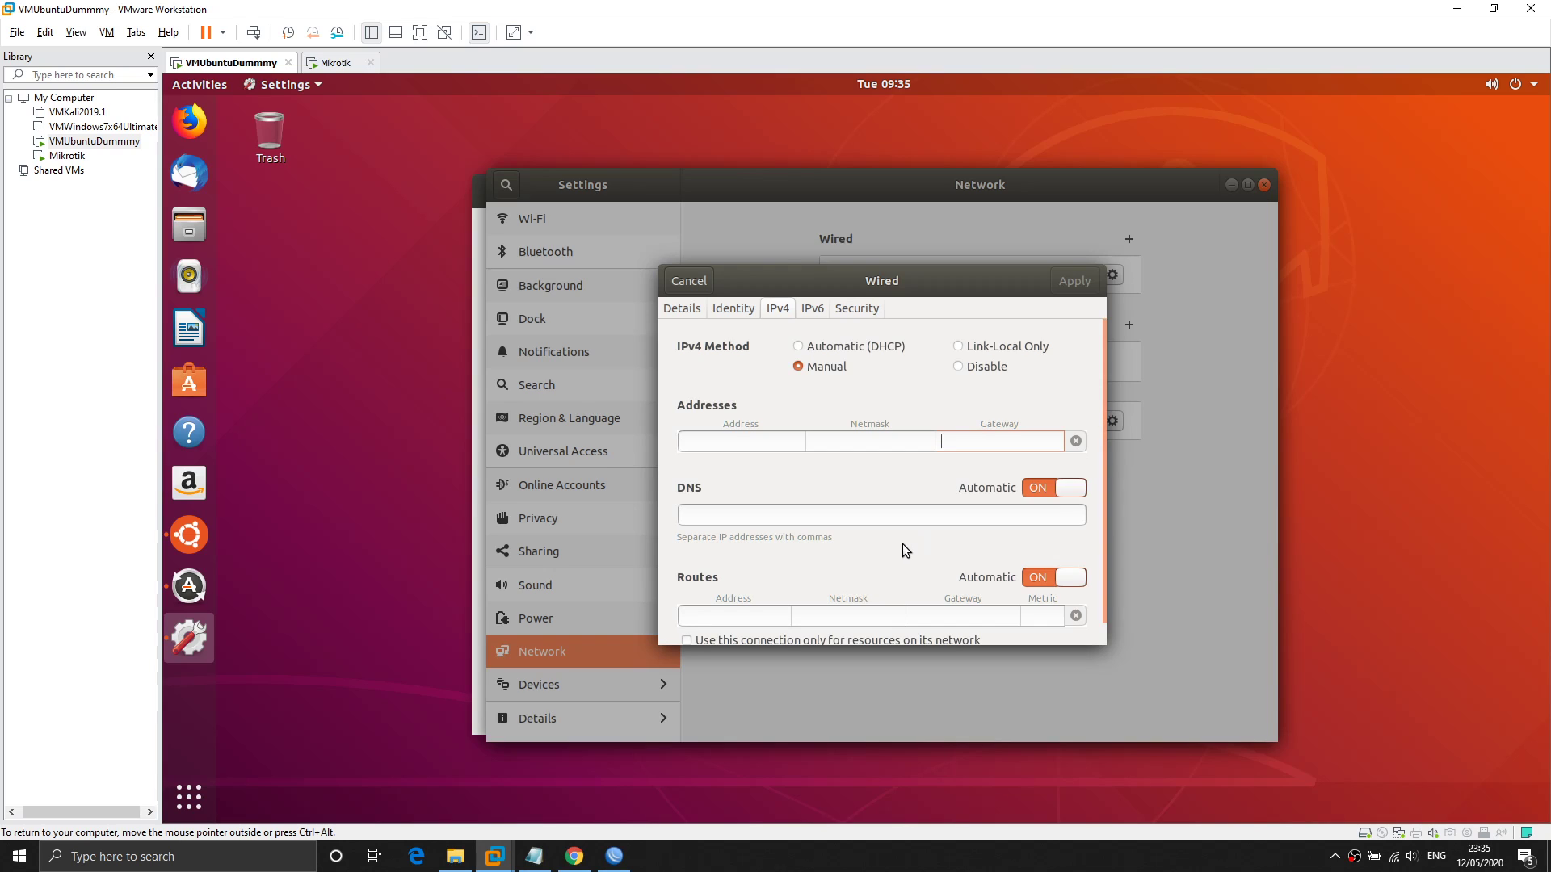
type("192.168.1")
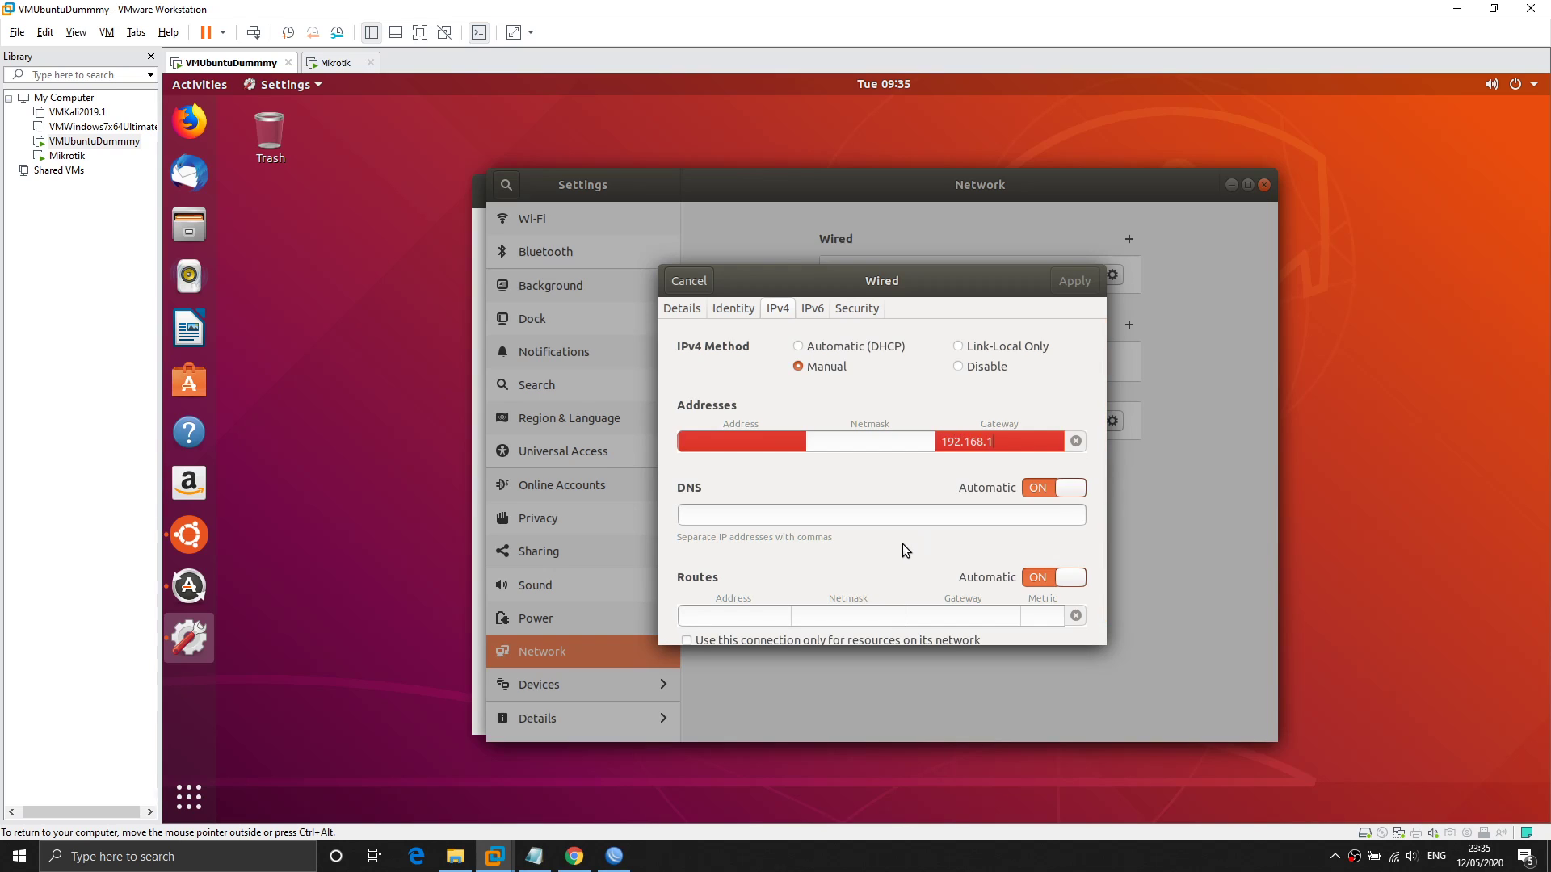
type(".1")
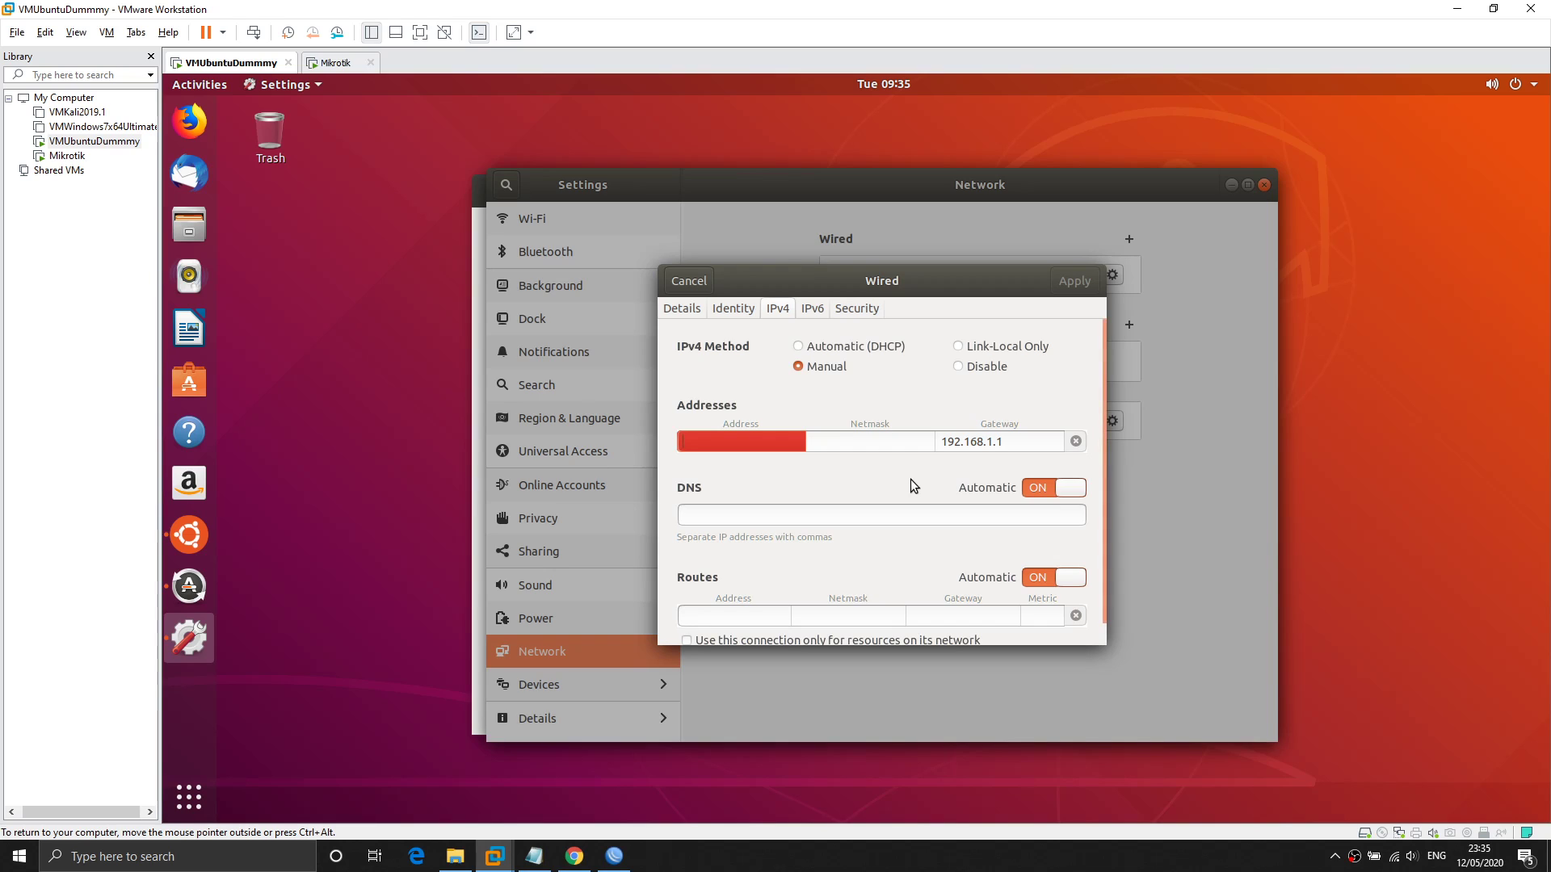
type("192.168.")
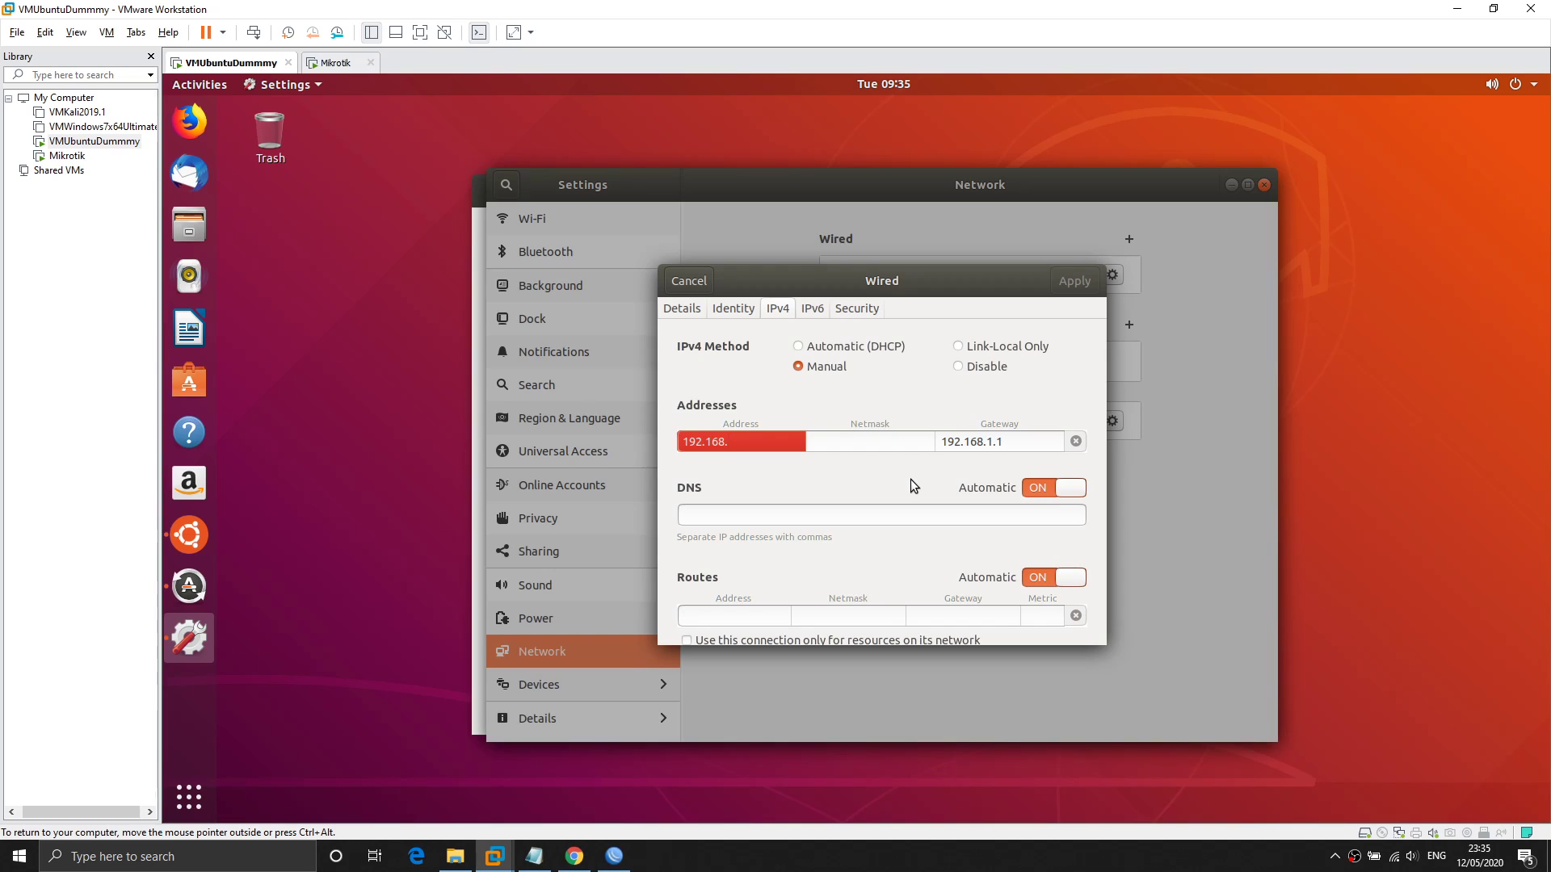
type("1.2")
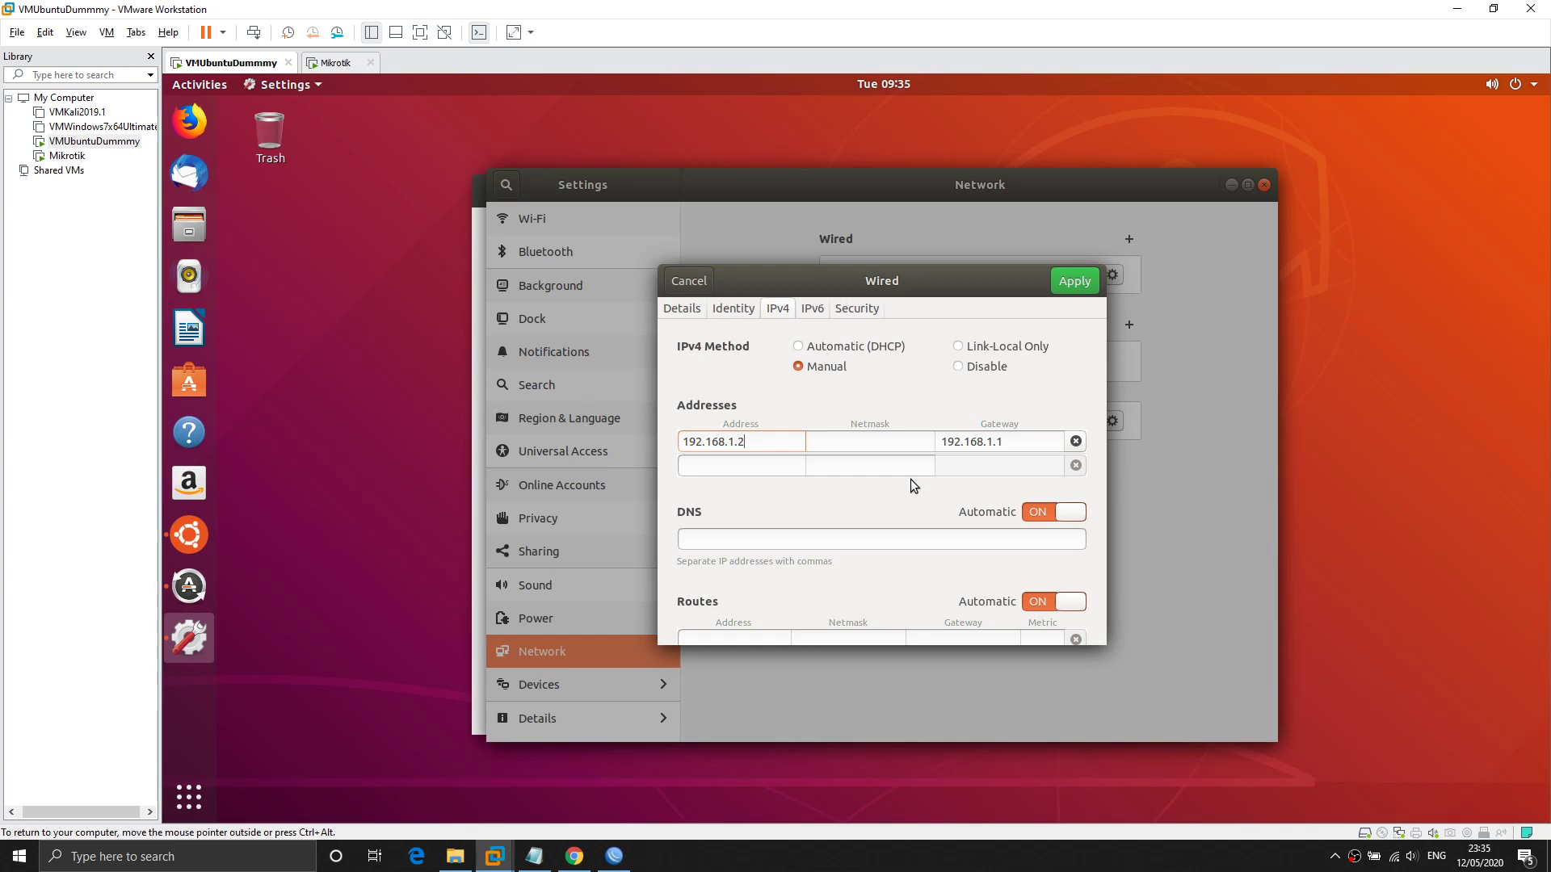
left_click(873, 443)
type("255.255.2")
type("55.255.0")
Apply the static settings, turn Wired on, and run ping 192.168.1.1 in a terminal.
left_click(1075, 281)
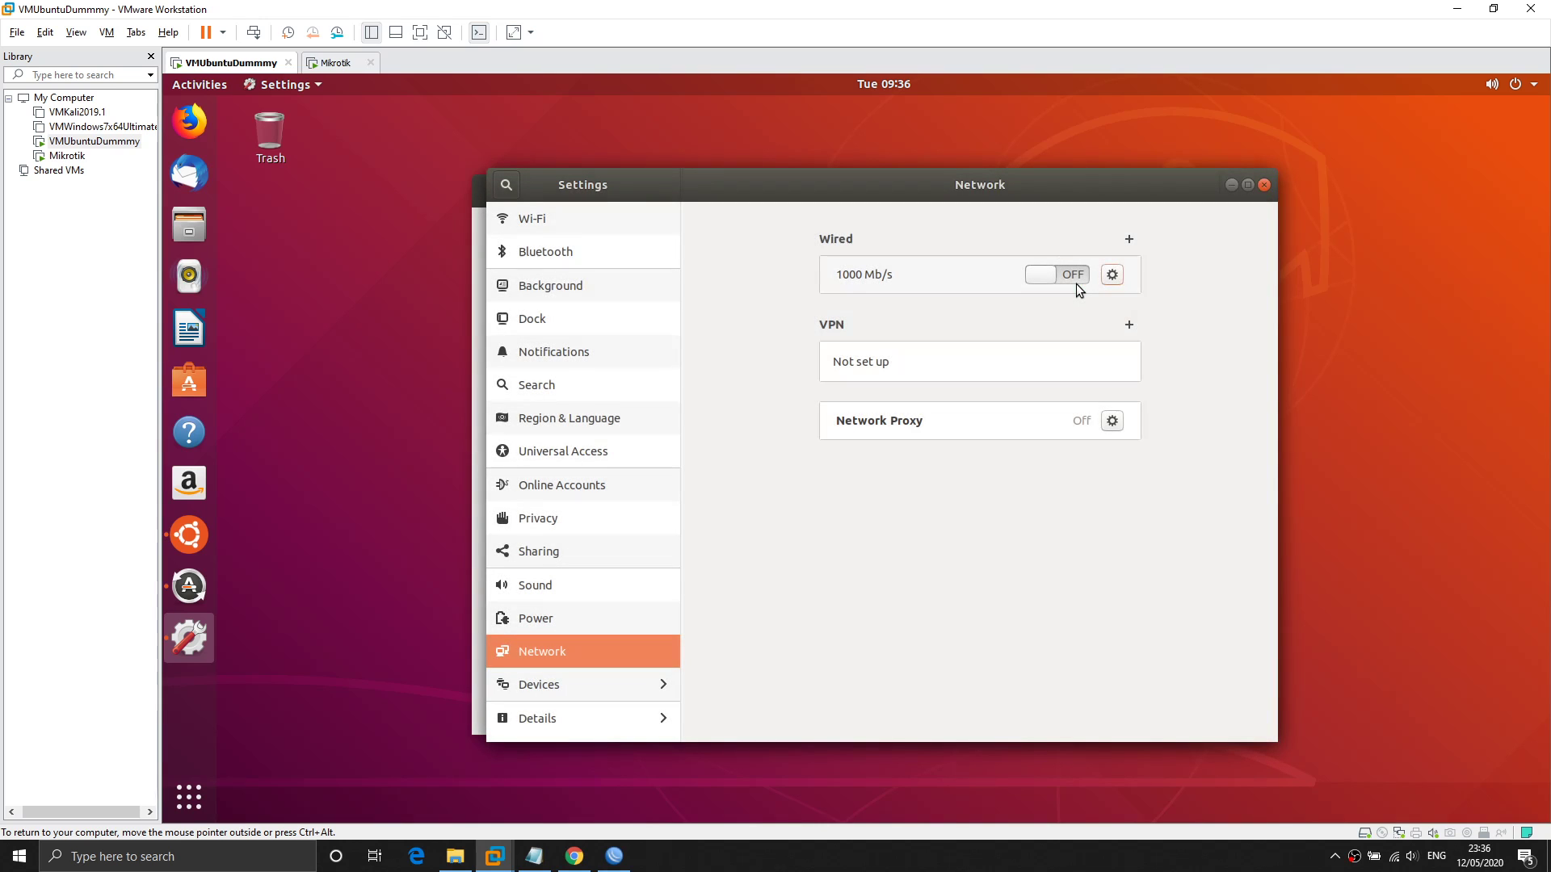
left_click(1064, 280)
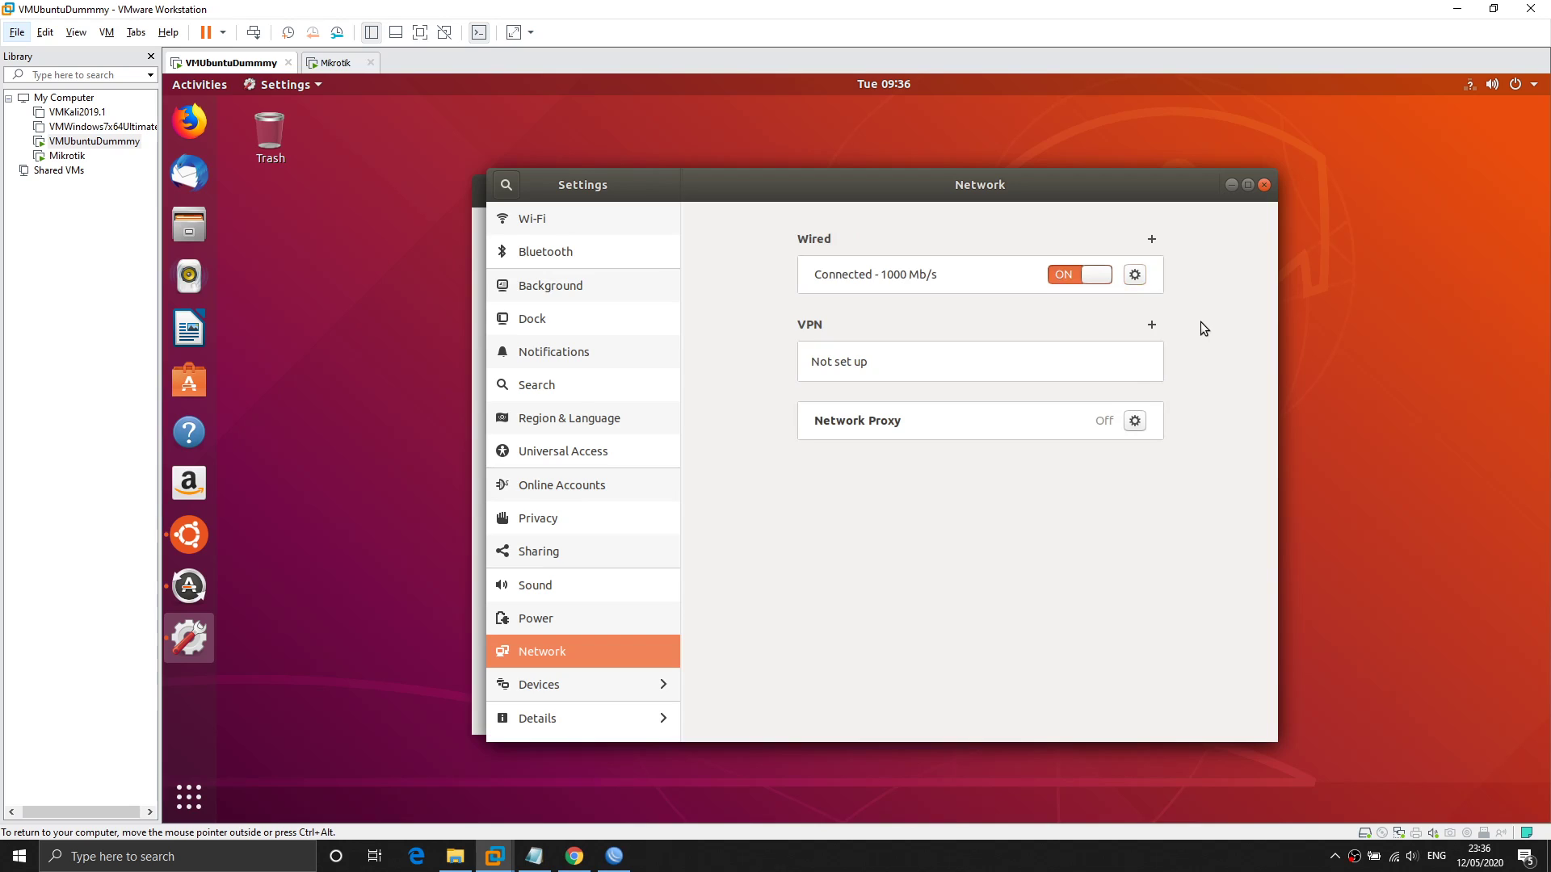
key("ctrl+alt+t")
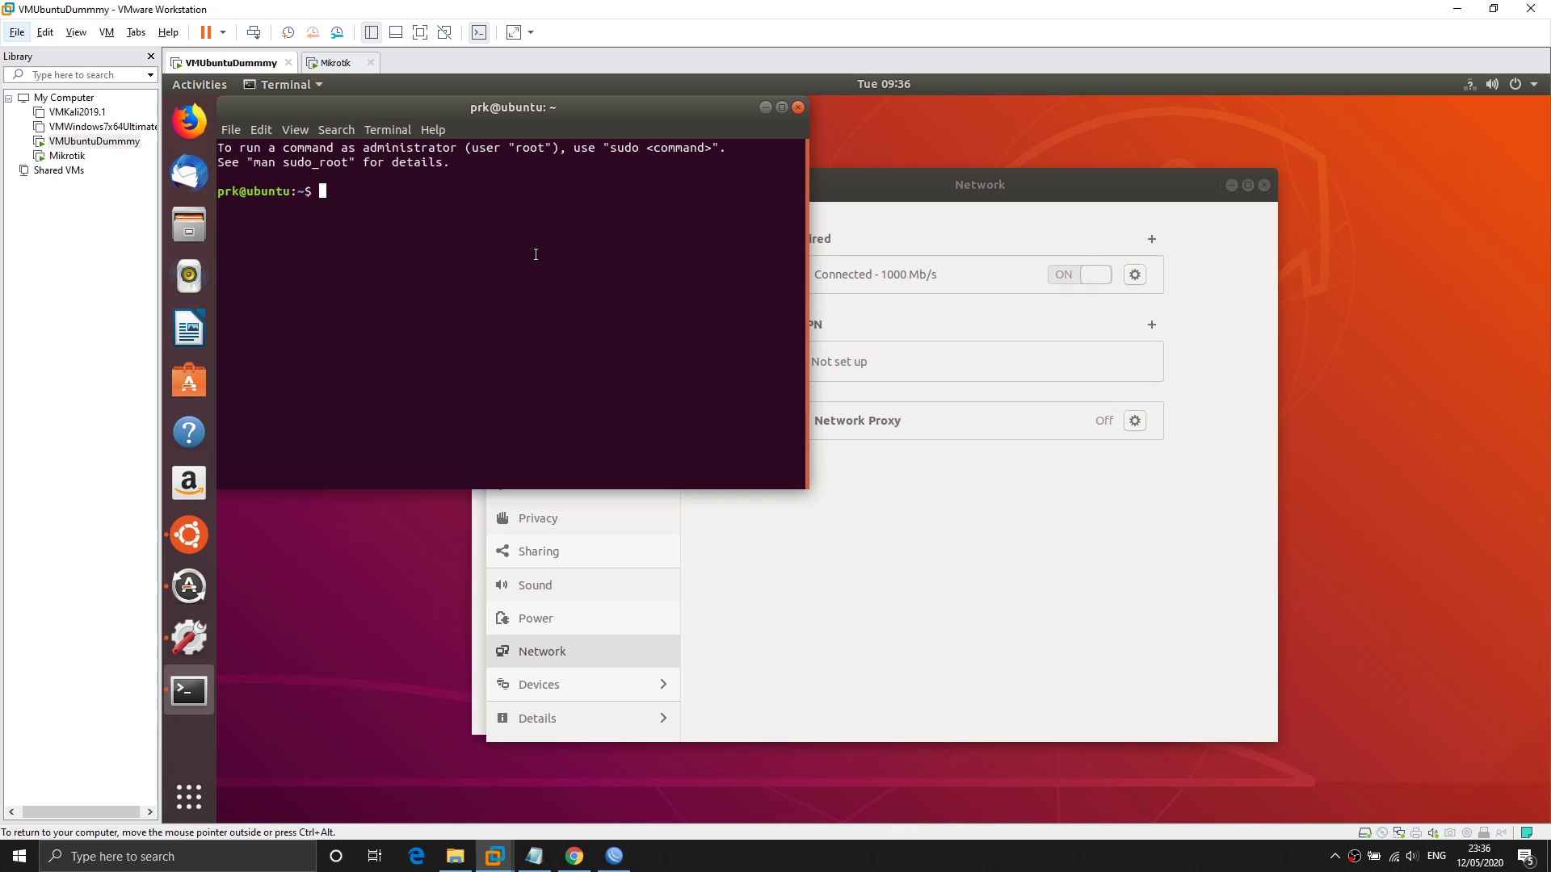
type("ping 192.168.1.1")
key("Return")
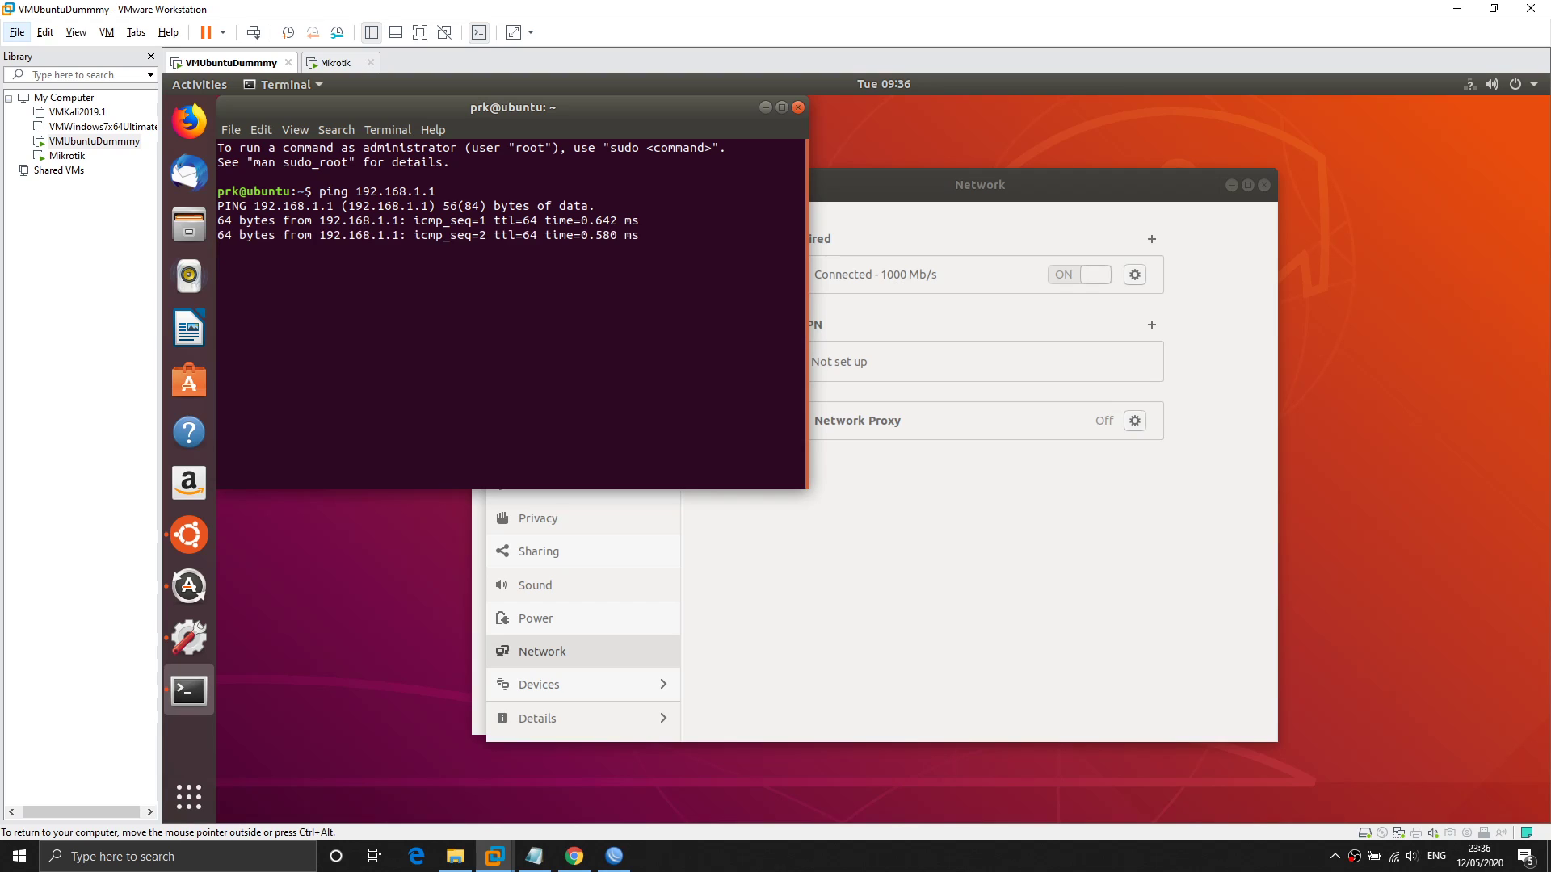
Stop the ping at 4/4 replies and highlight the reply lines.
key("ctrl+c")
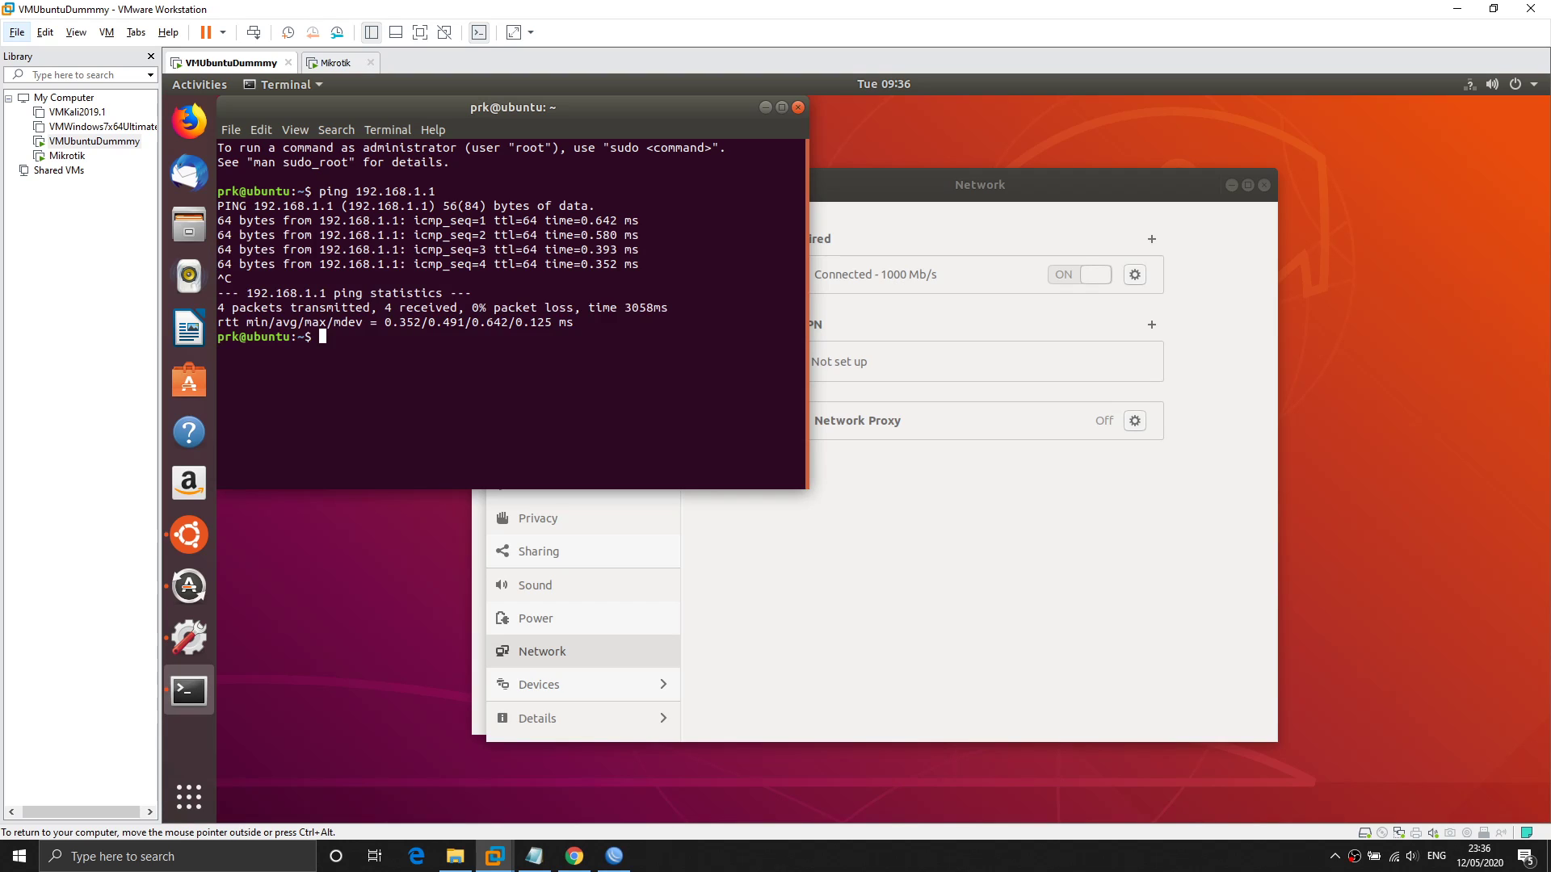
left_click_drag(642, 261, 218, 225)
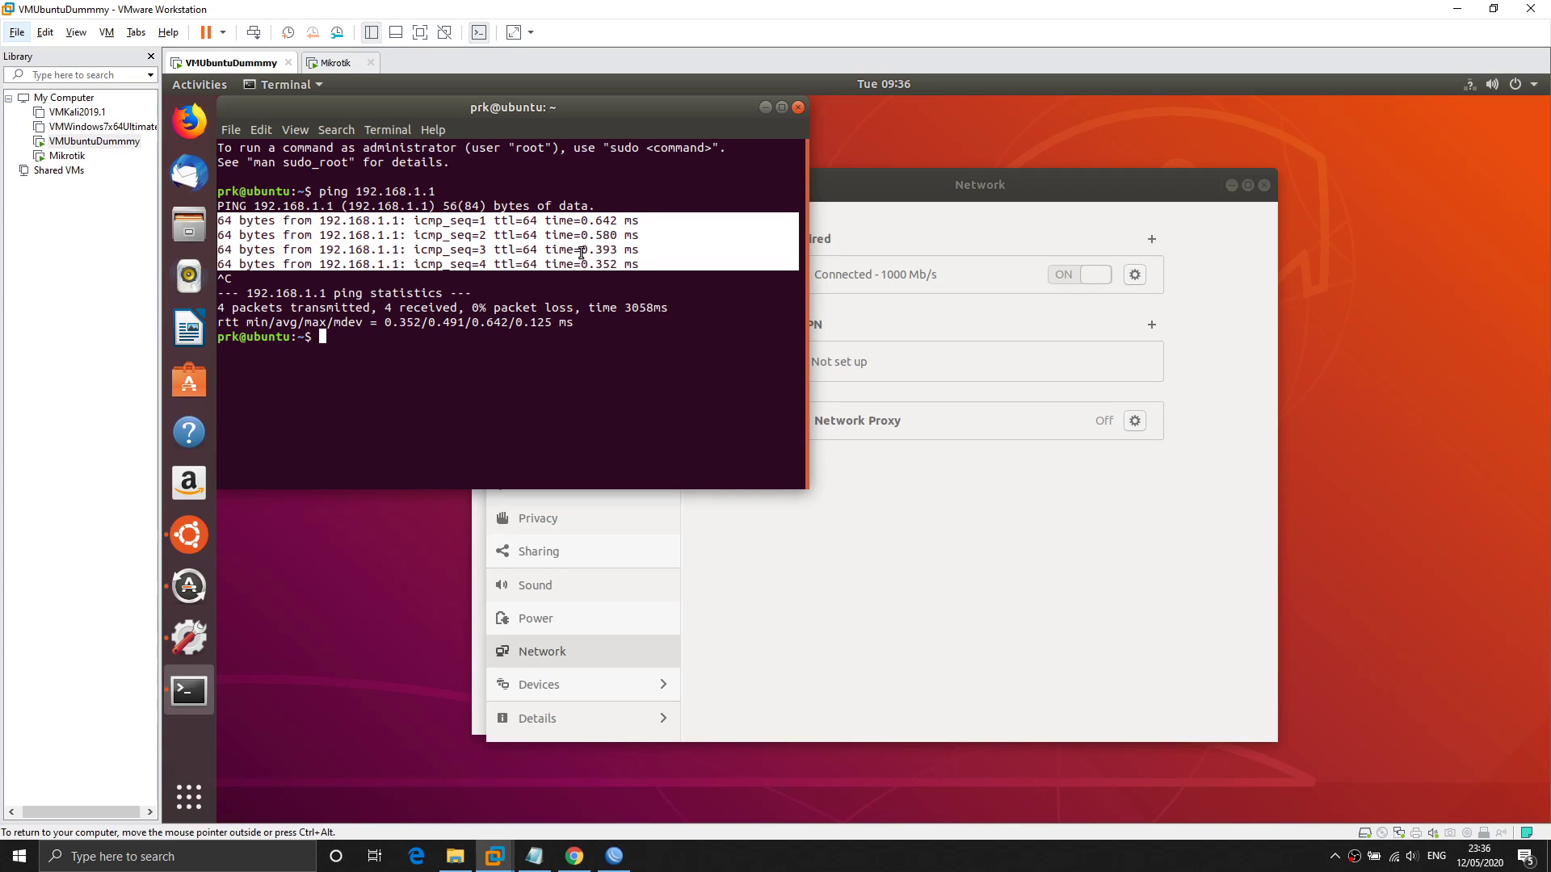
key("ctrl+alt")
Switch to WinBox and open IP > Routes to show the Route List.
left_click(612, 865)
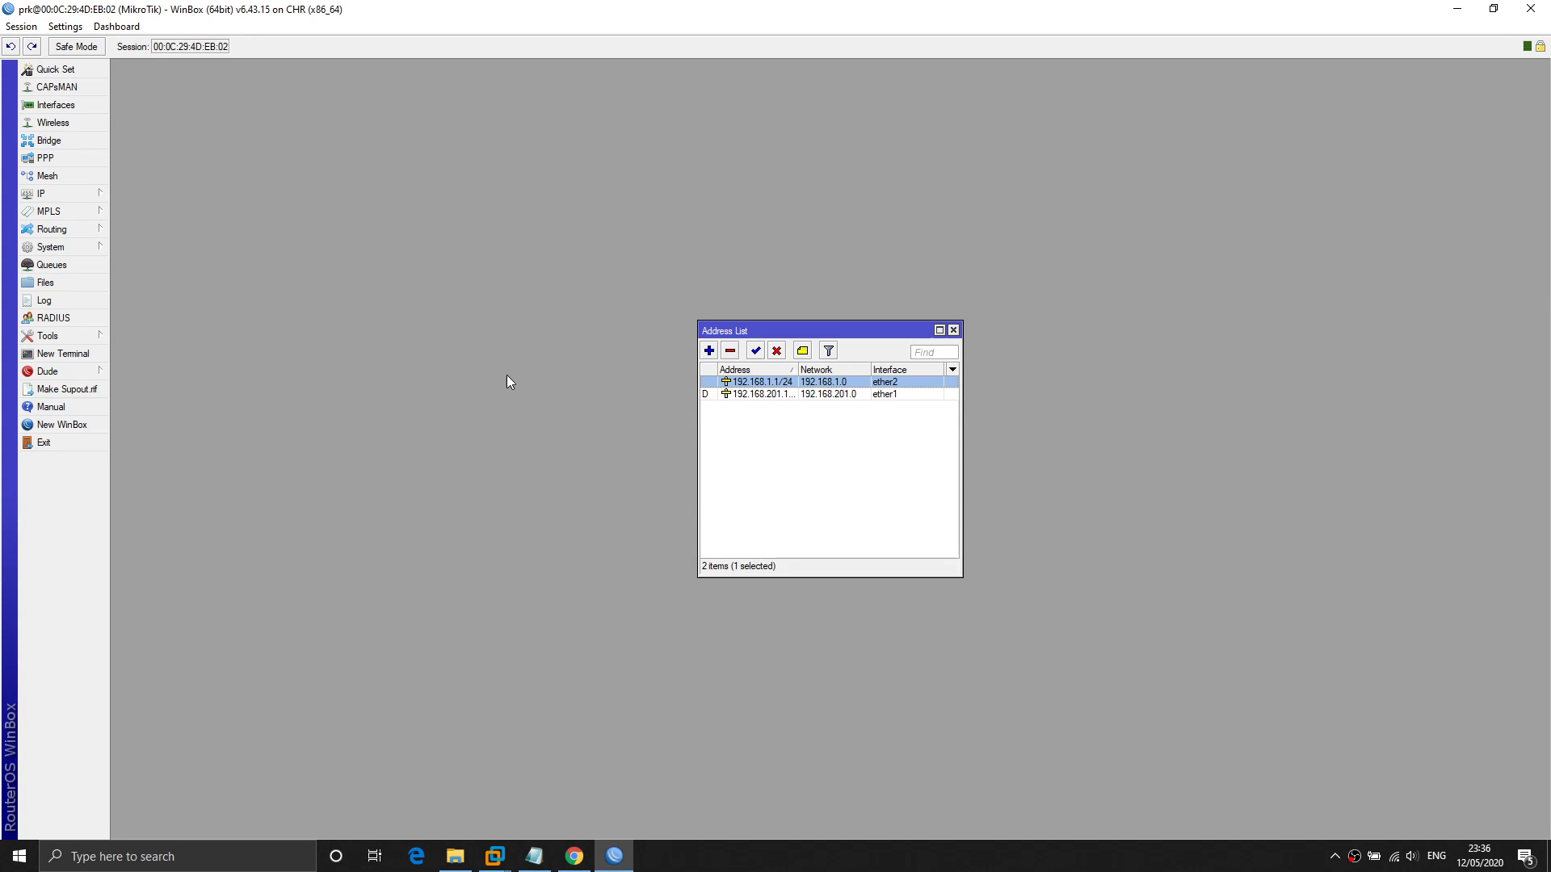
left_click(90, 197)
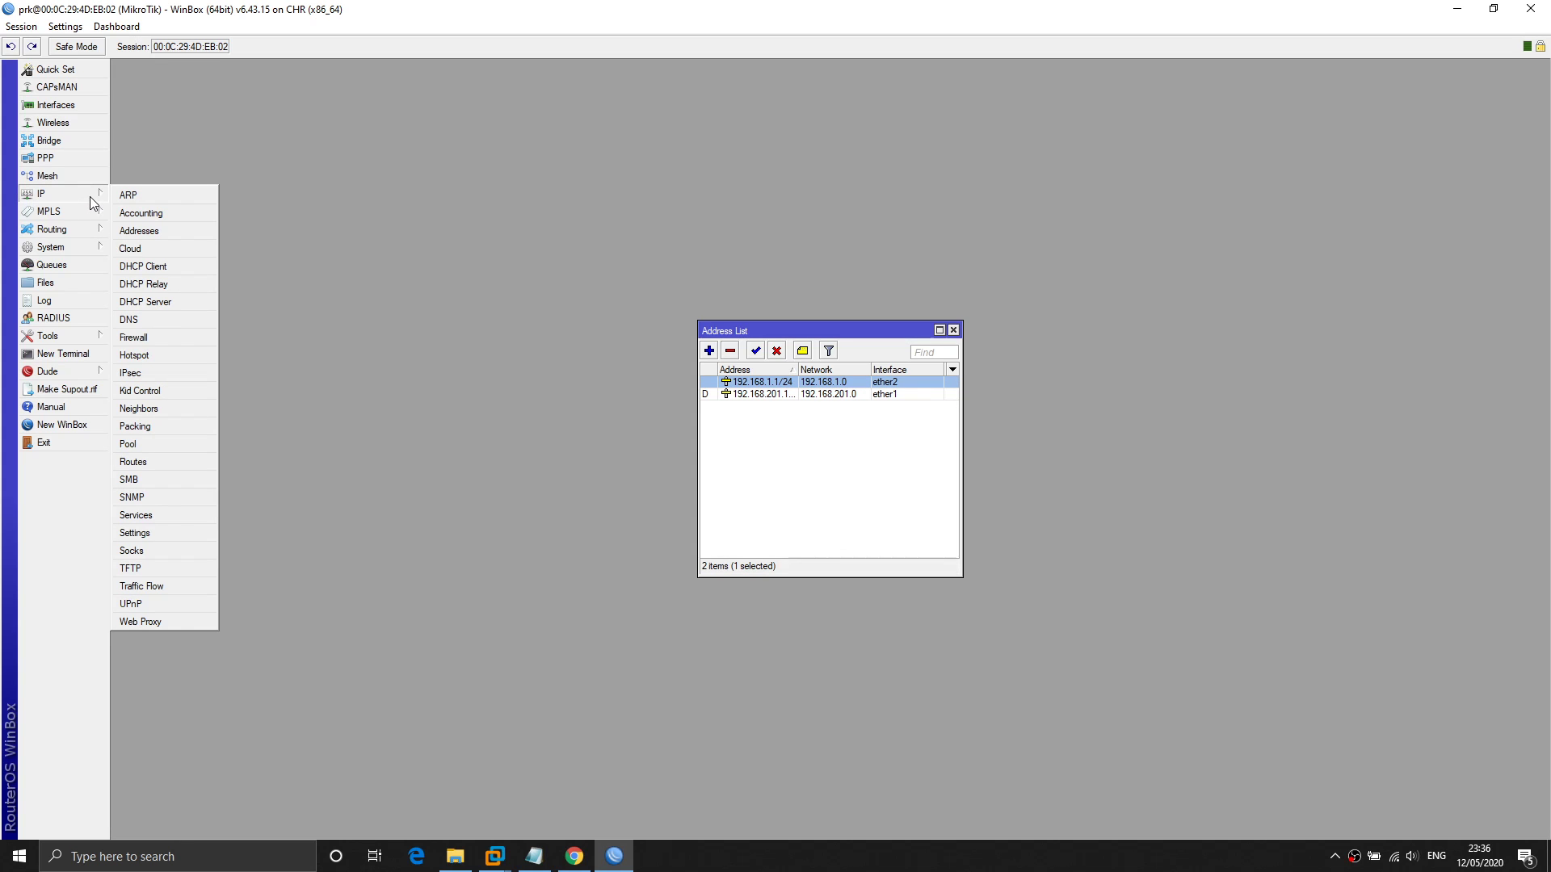
left_click(530, 182)
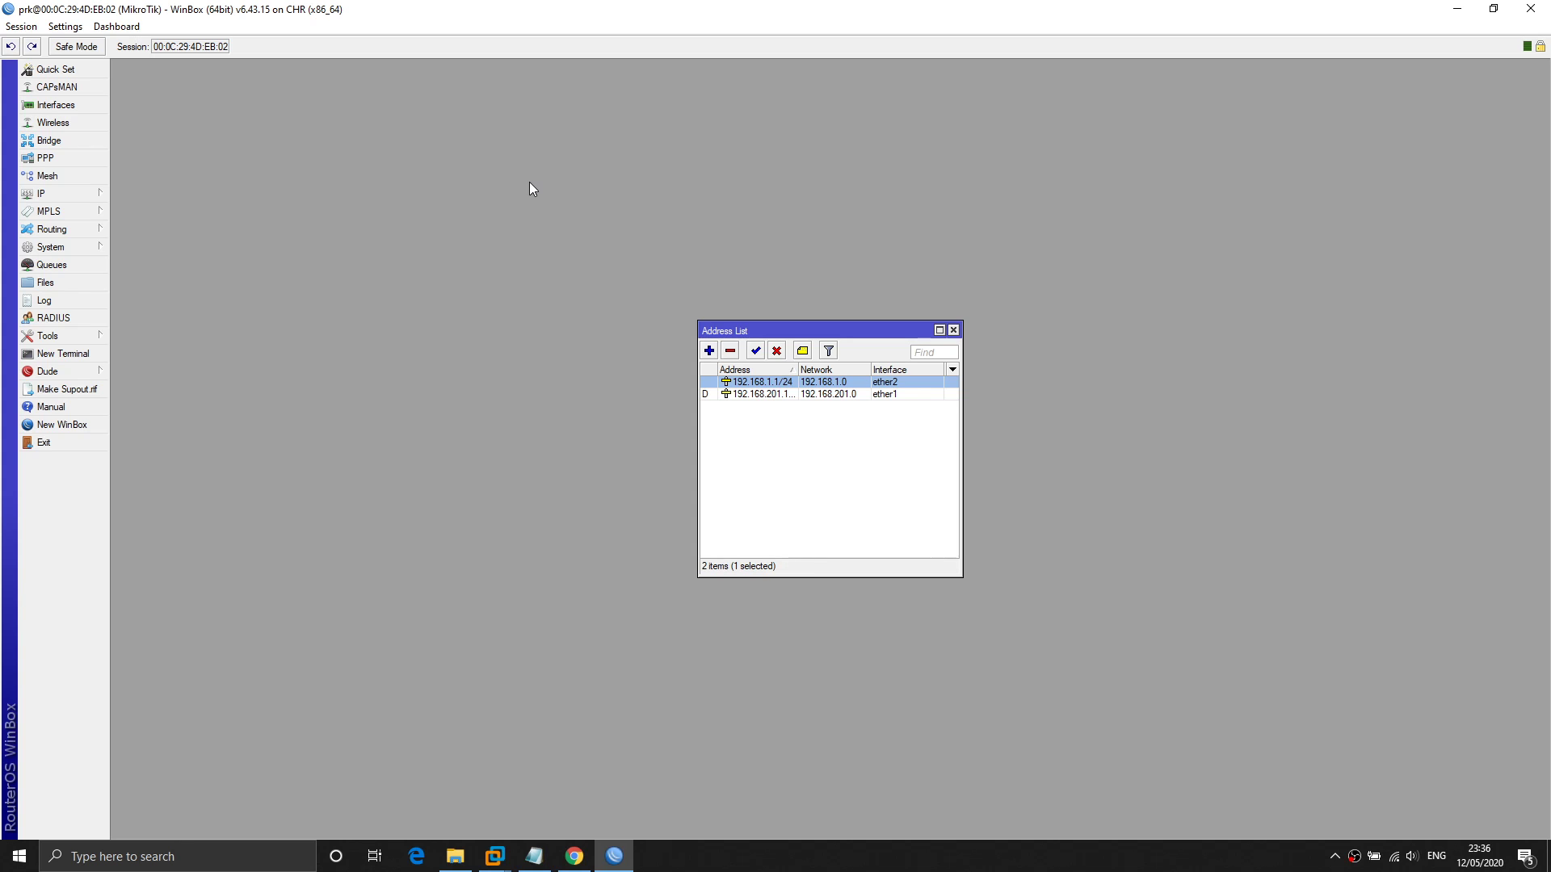
left_click(72, 197)
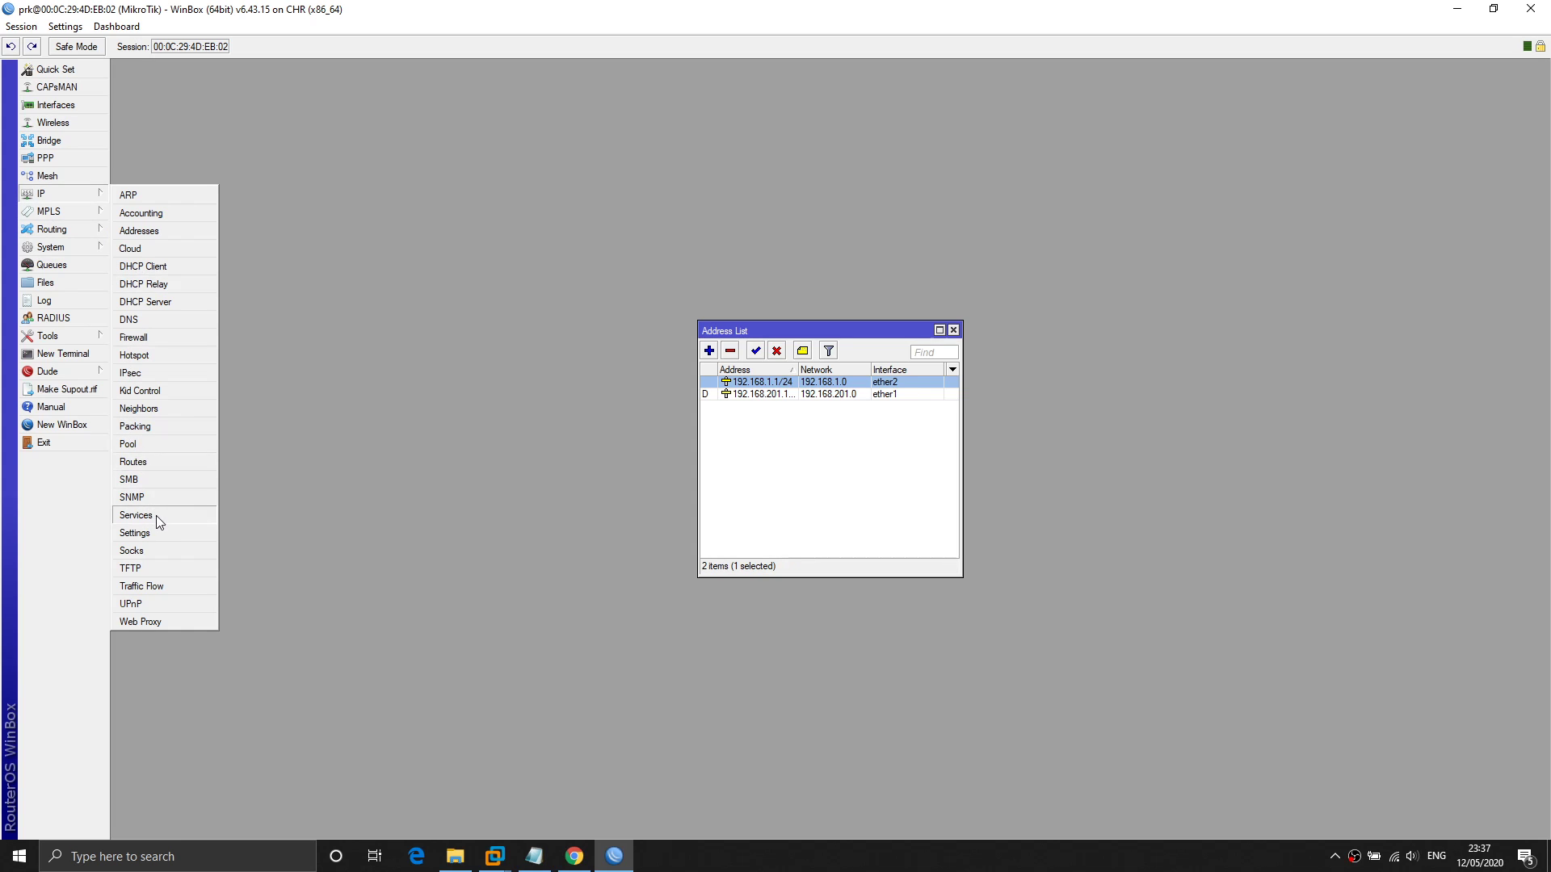
left_click(158, 462)
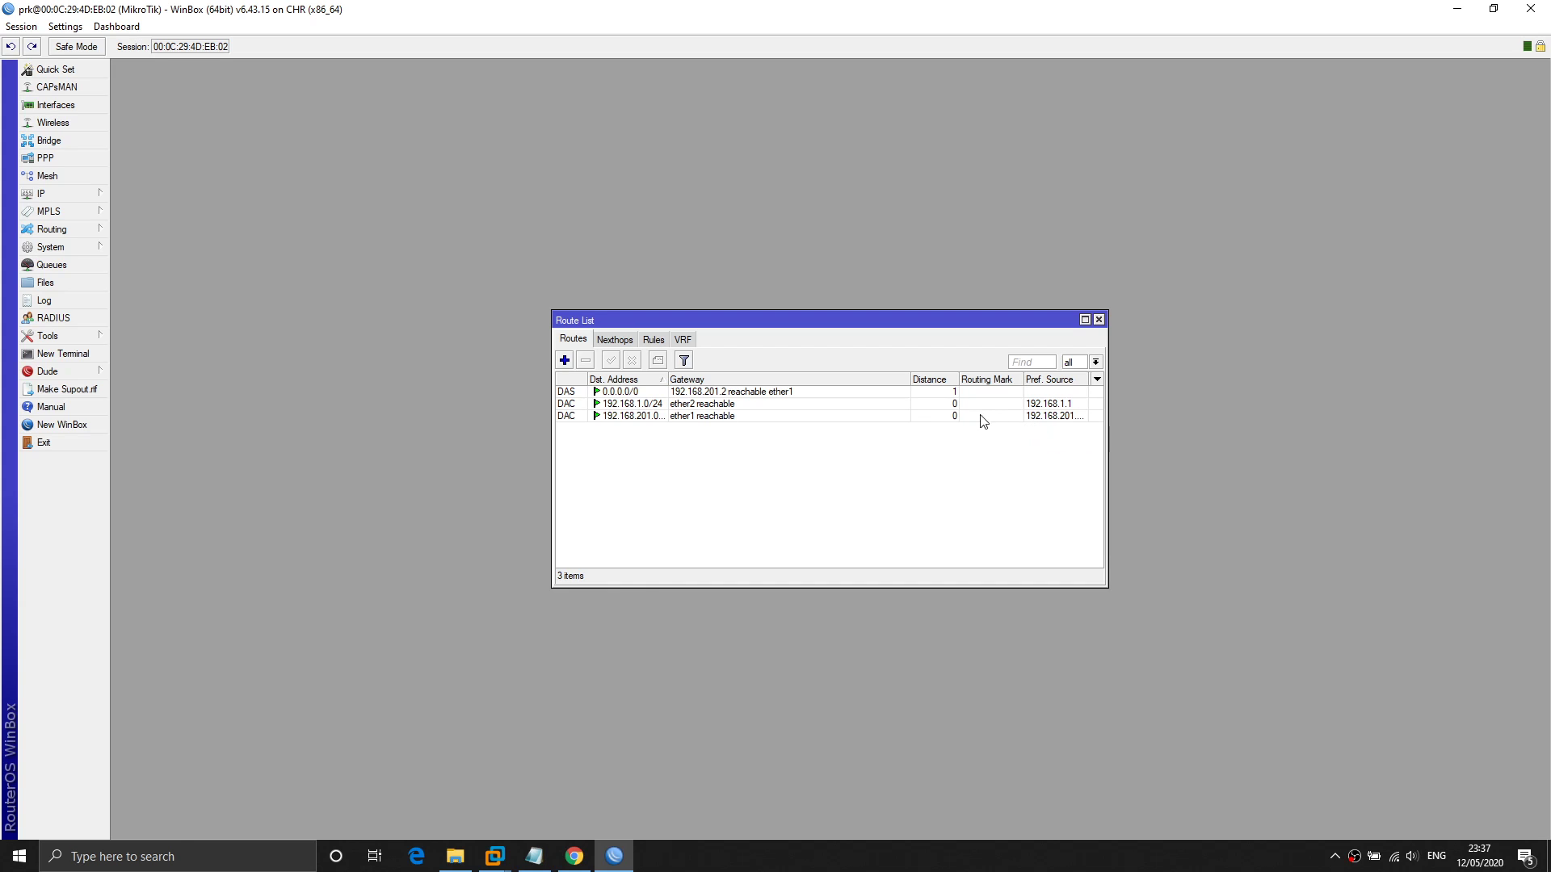
left_click(637, 393)
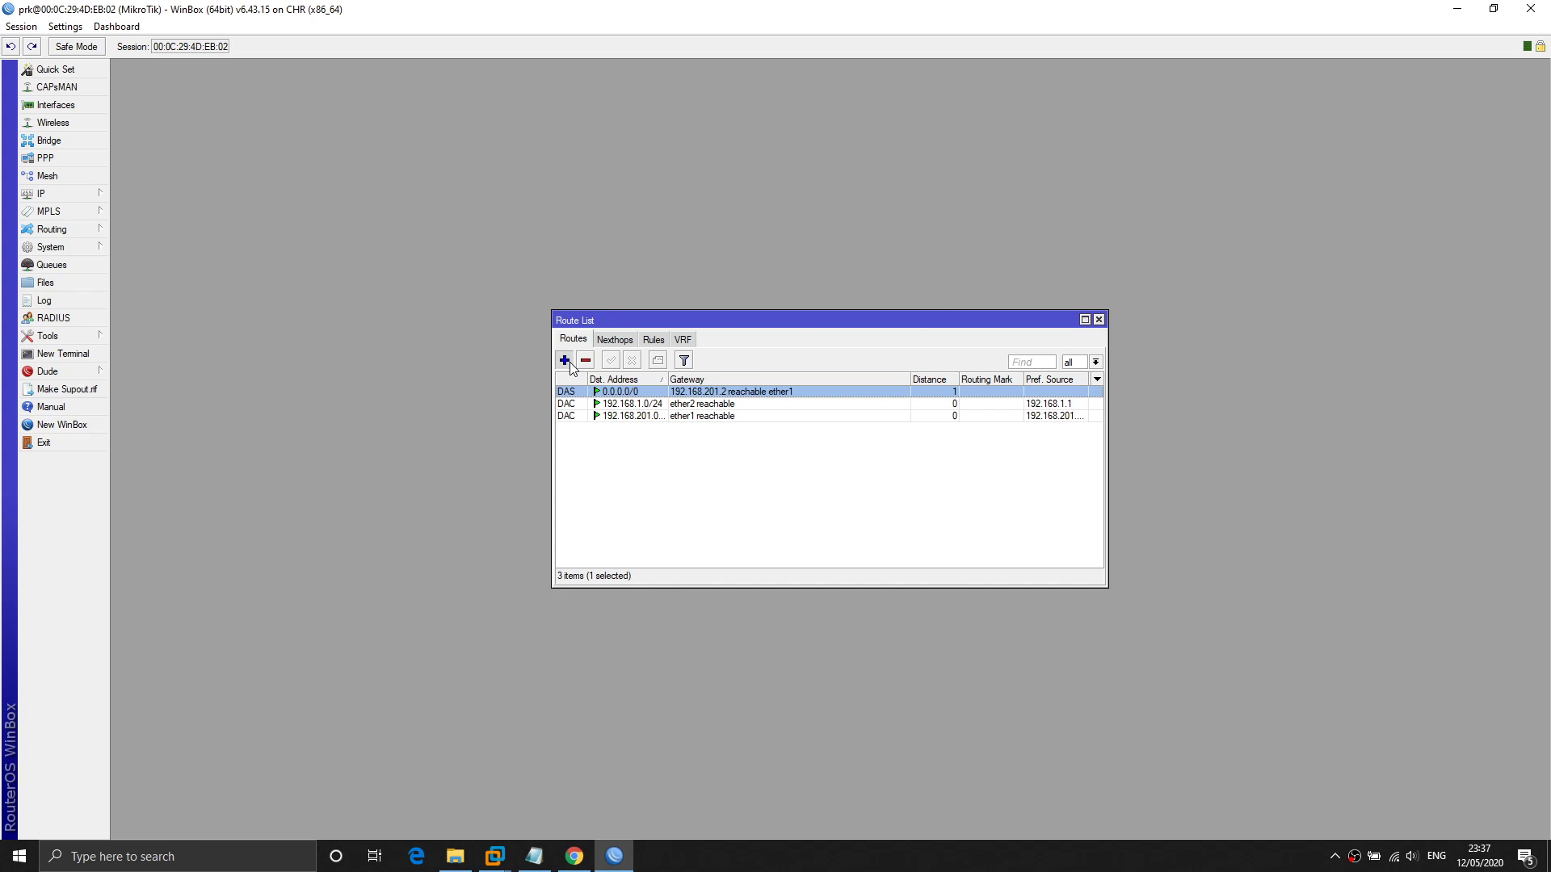
Draft a new route 0.0.0.0/0 with gateway ether1.
left_click(565, 361)
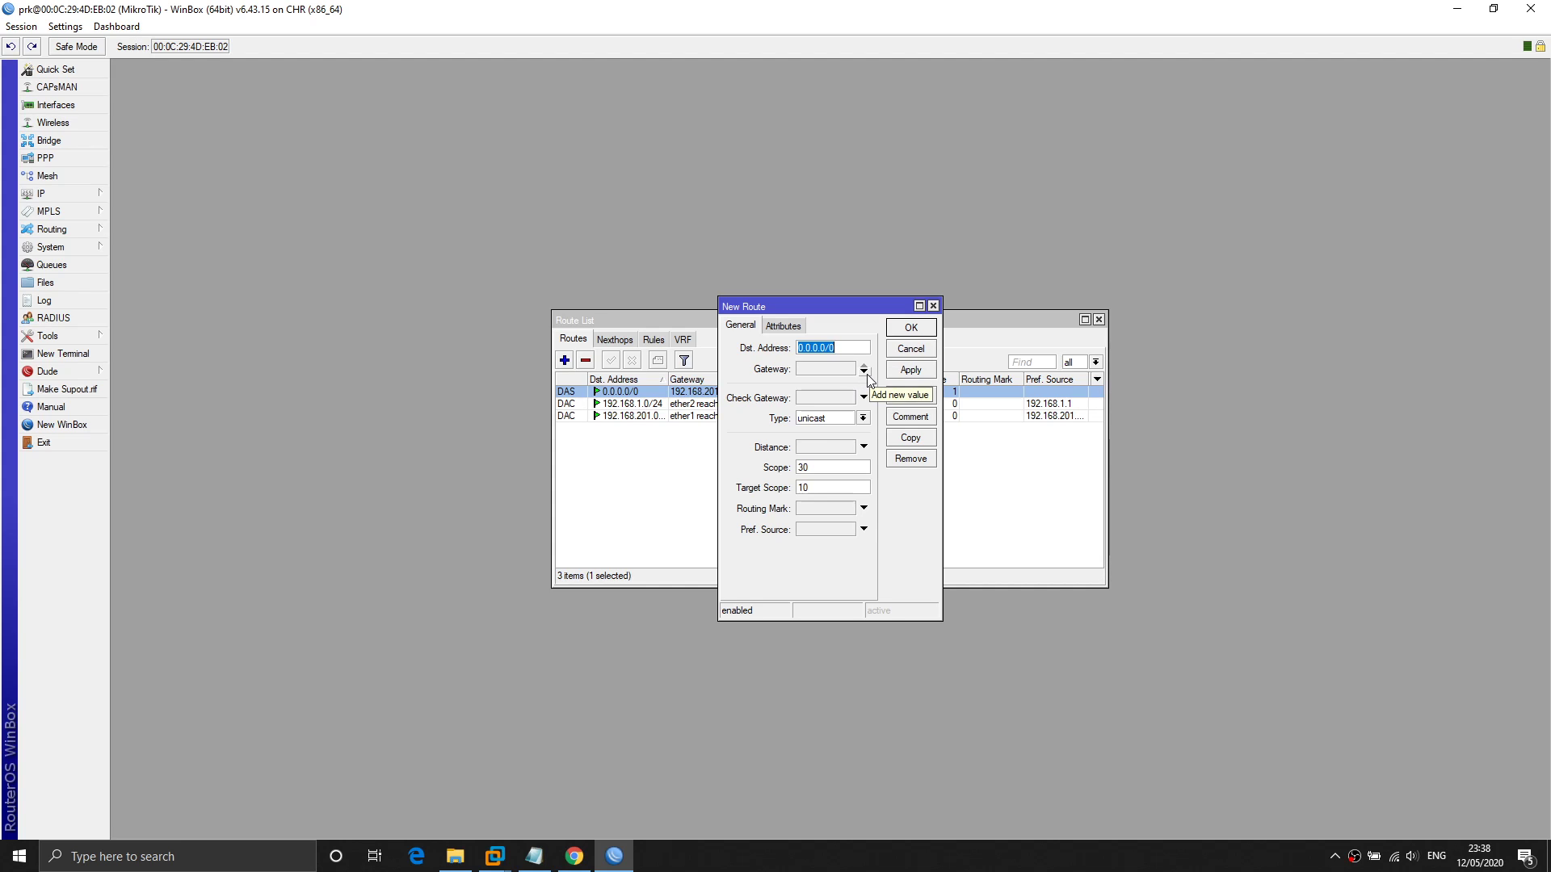
left_click(867, 374)
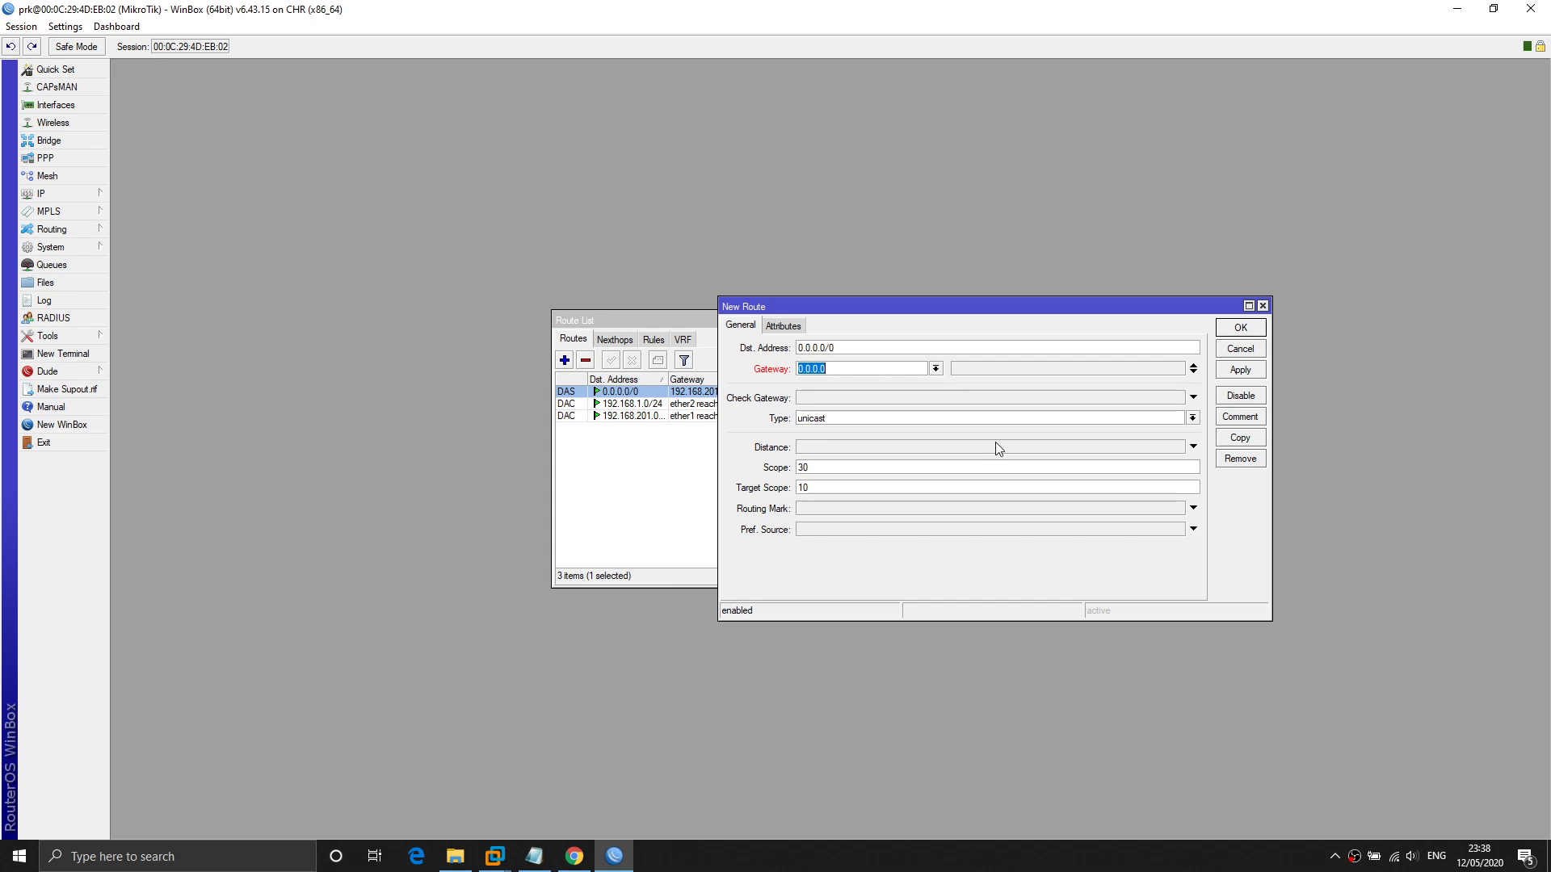
left_click_drag(834, 348, 793, 352)
left_click_drag(845, 372, 795, 371)
mouse_move(884, 314)
left_mouse_down()
mouse_move(974, 299)
mouse_move(874, 304)
mouse_move(925, 299)
mouse_move(909, 299)
left_mouse_up()
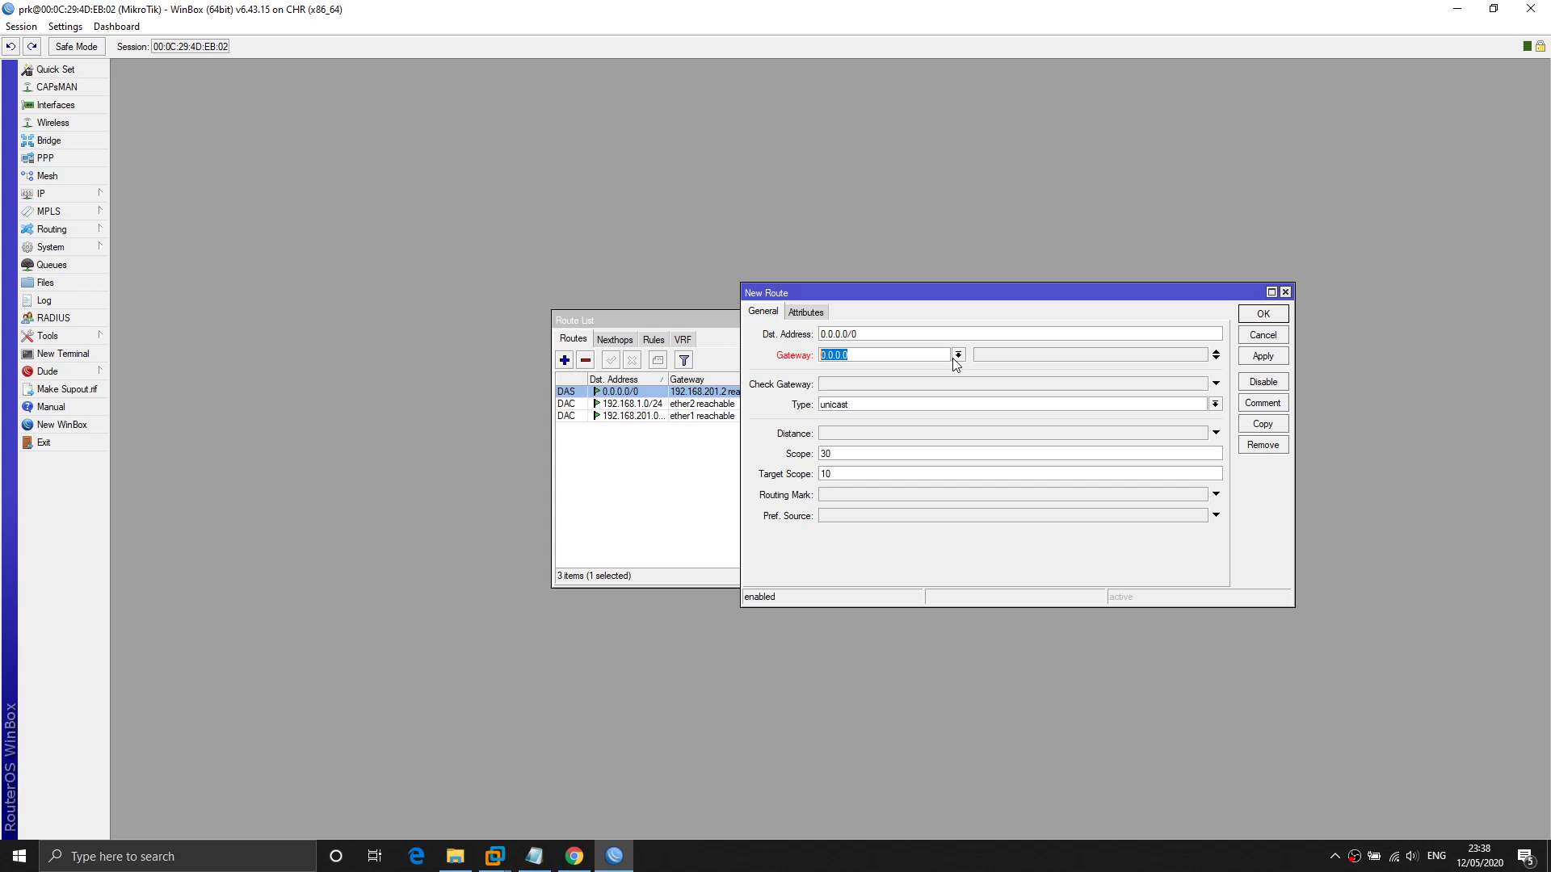
left_click(958, 355)
left_click(889, 365)
Cancel the new route and close the Route List window.
left_click(1267, 336)
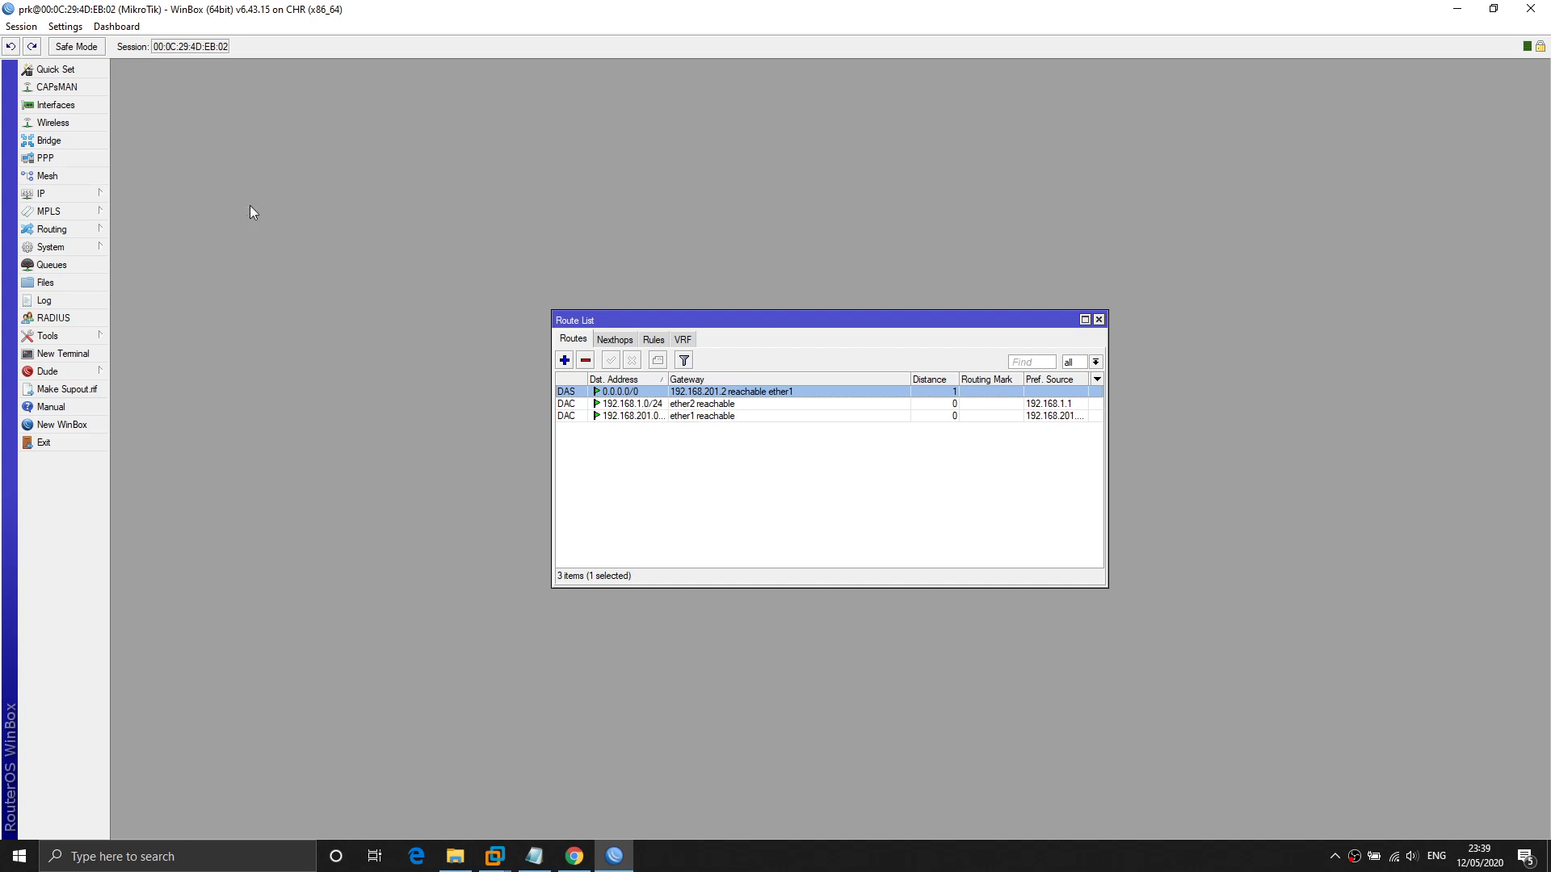
left_click(1099, 320)
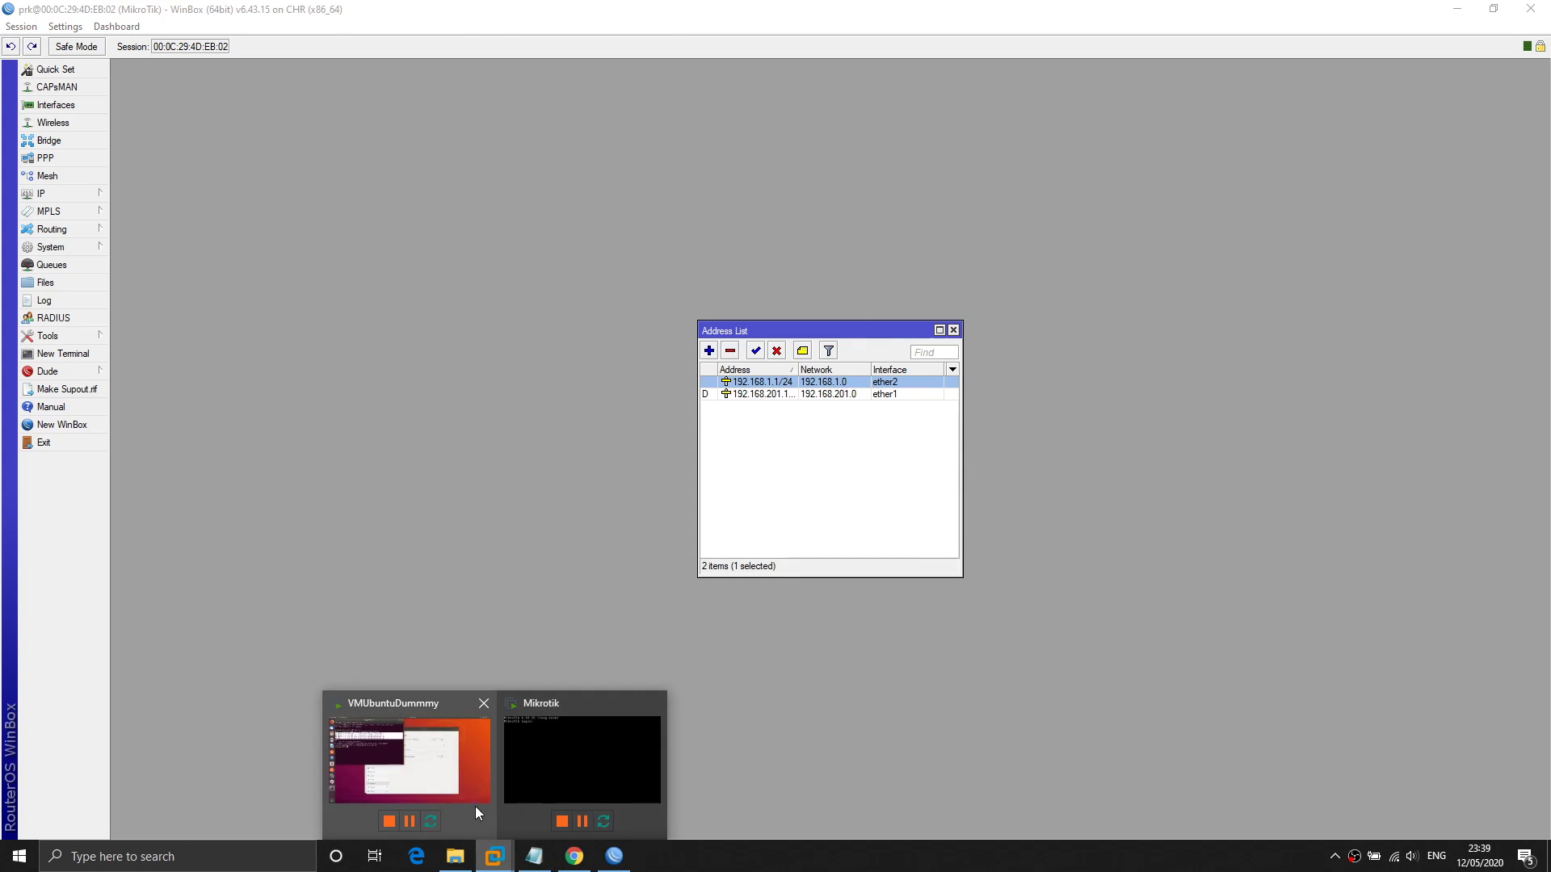
left_click(441, 777)
Run ping google.com in the Ubuntu terminal, getting 'Name or service not known'.
left_click(399, 341)
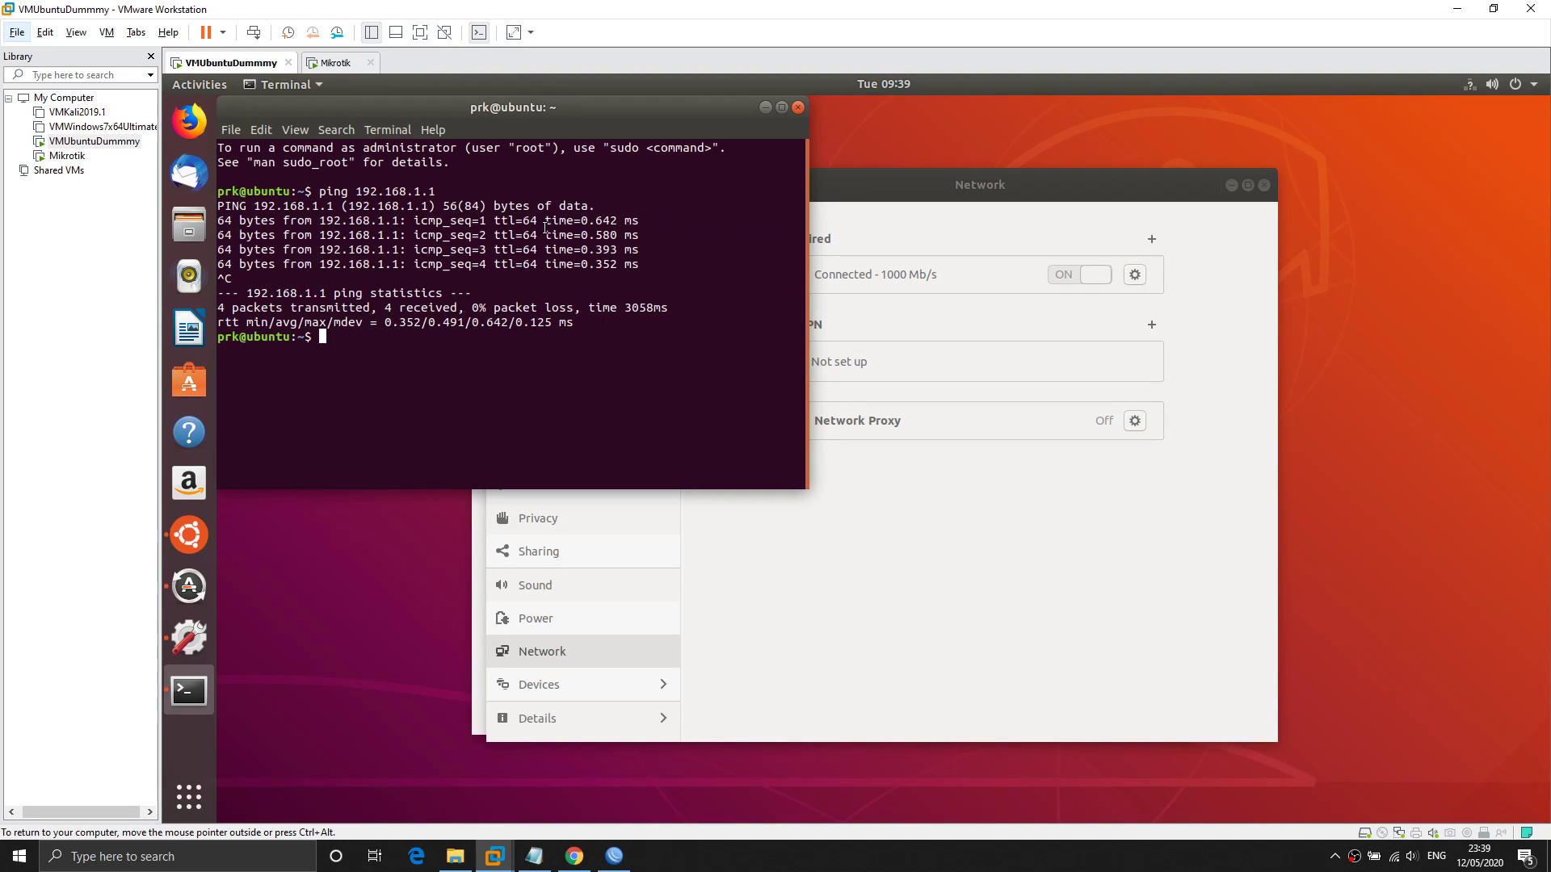
type("ping google.com")
key("Return")
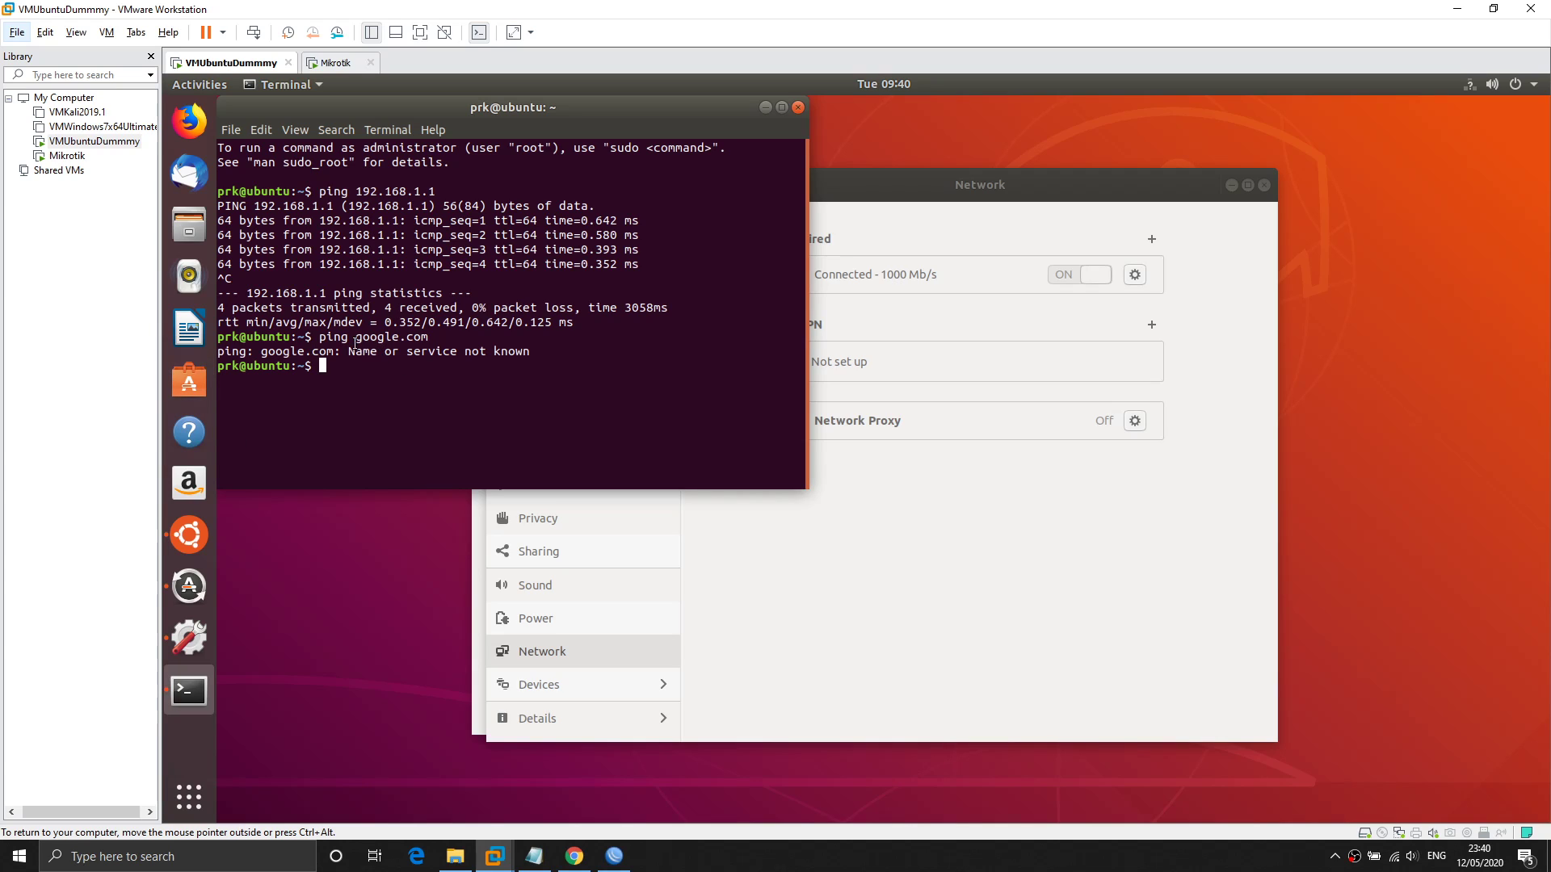
Highlight google.com and the router address 192.168.1.1 in the terminal output.
left_click_drag(358, 341, 430, 335)
left_click_drag(355, 192, 434, 190)
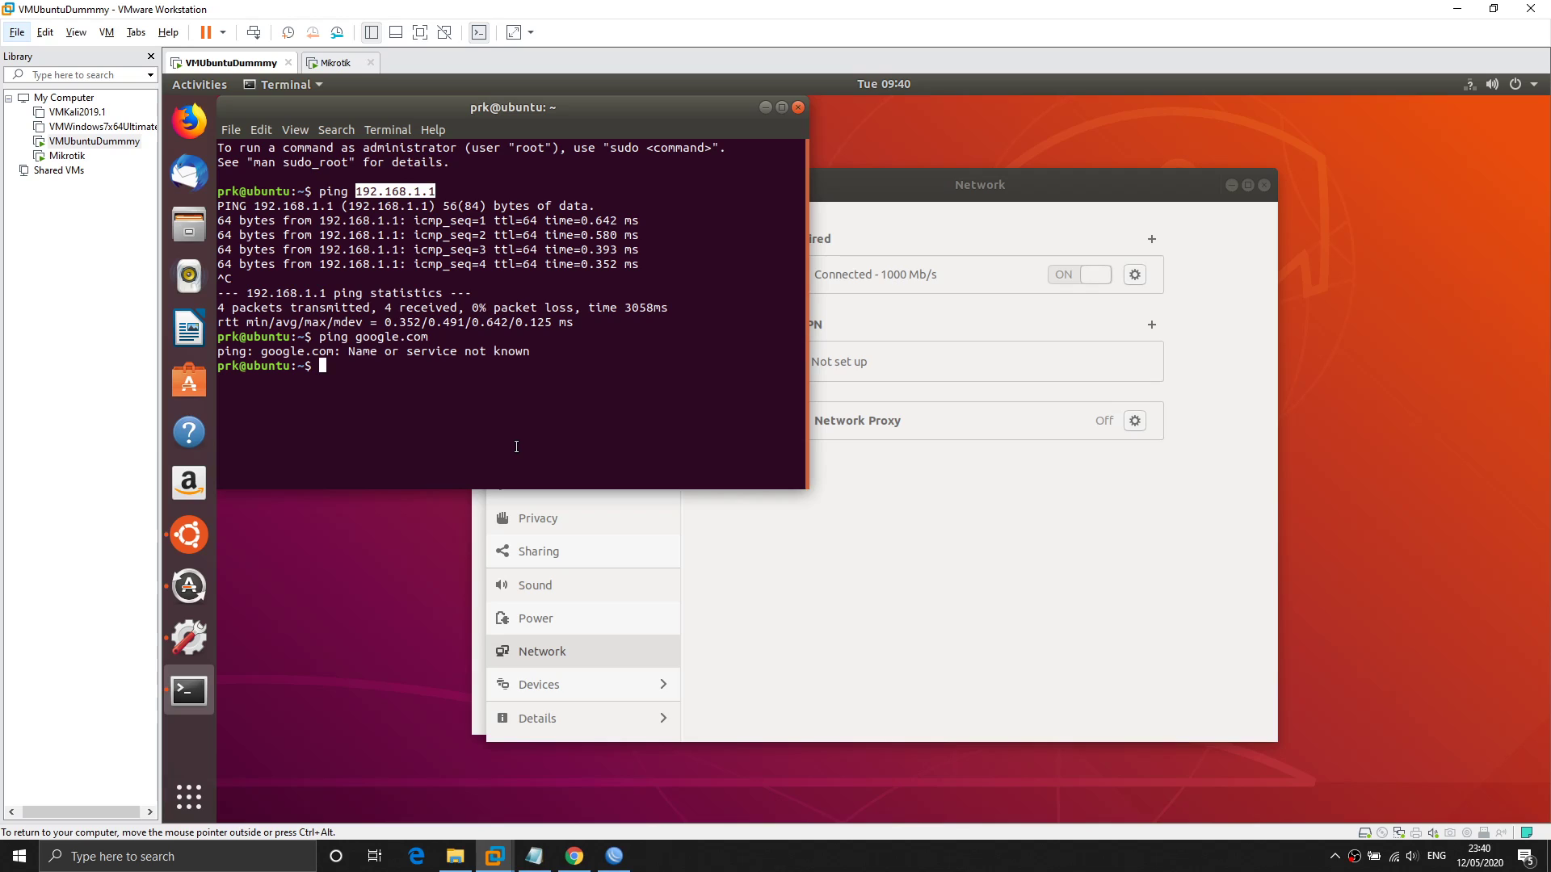
left_click_drag(355, 336, 431, 335)
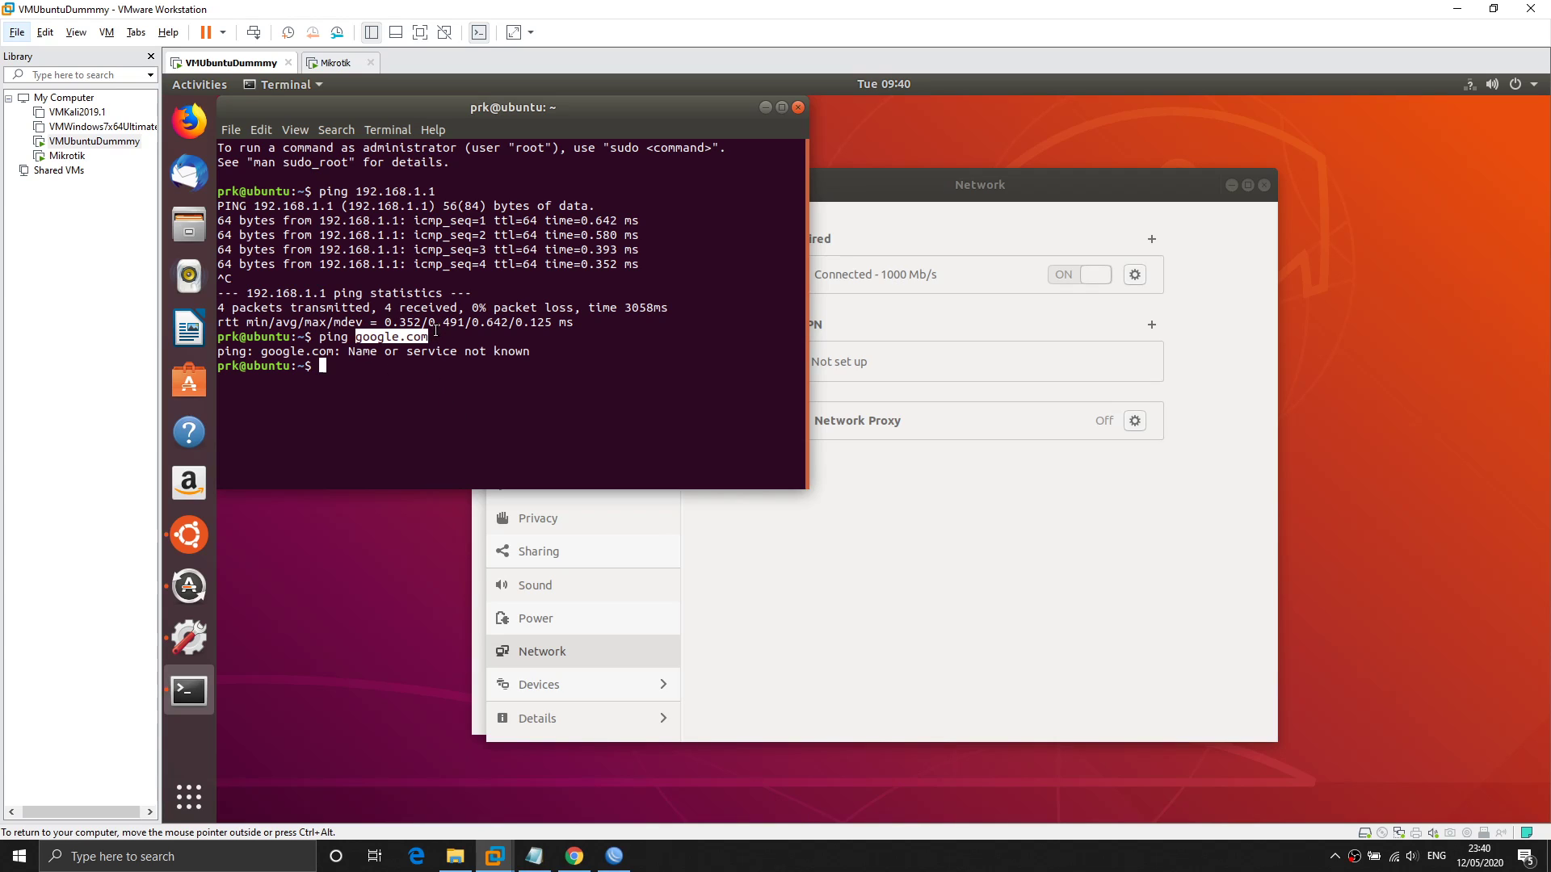
left_click_drag(357, 194, 434, 194)
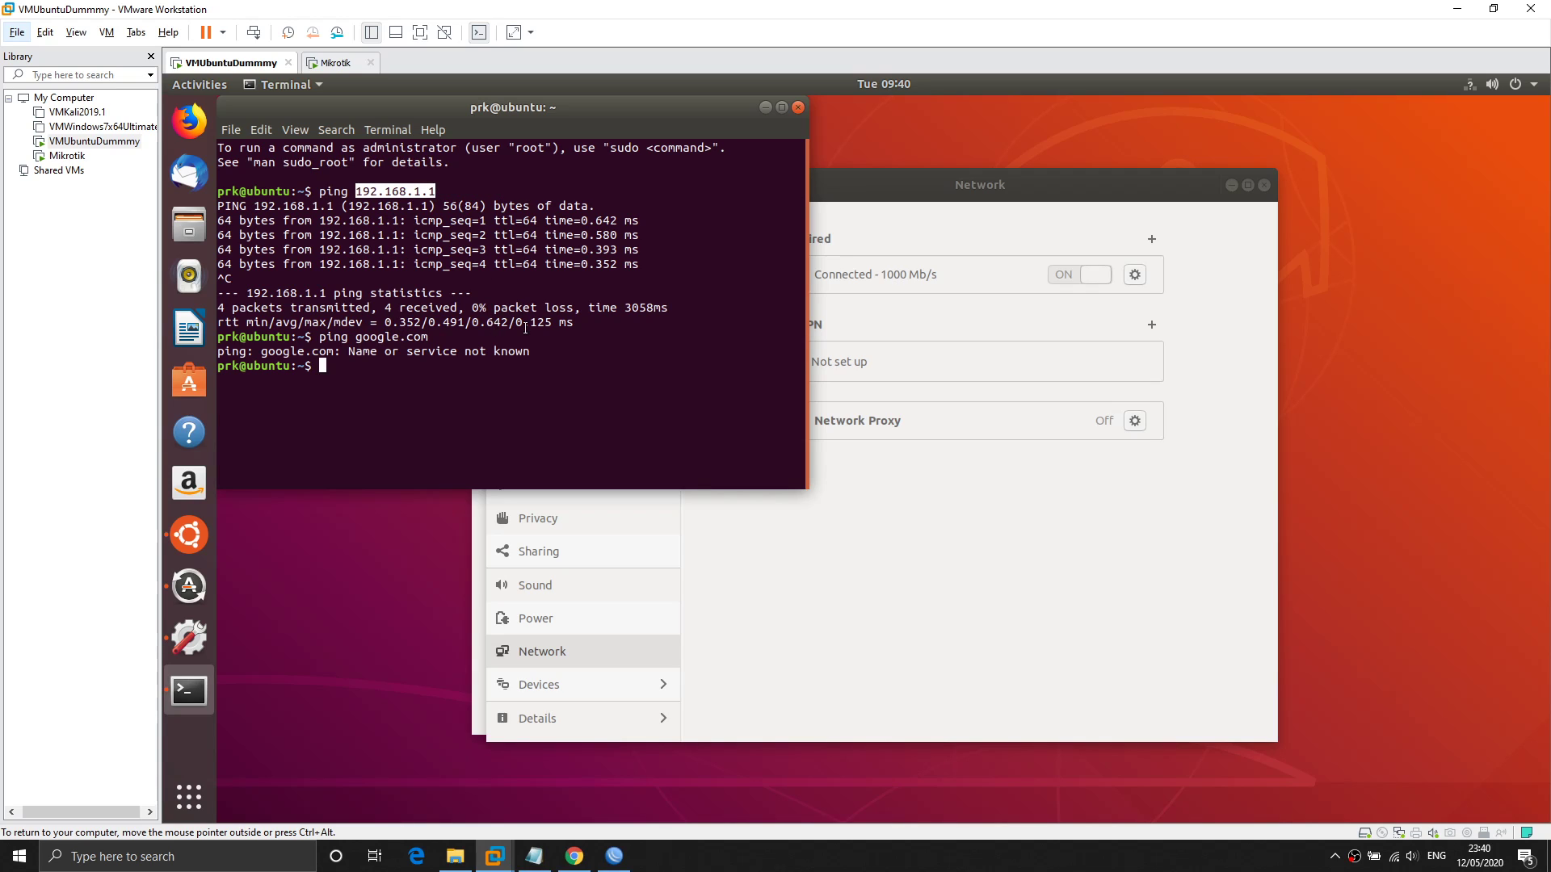
Open the Ubuntu VM's wired IPv4 settings, select the empty DNS field, then return to WinBox.
left_click(1171, 336)
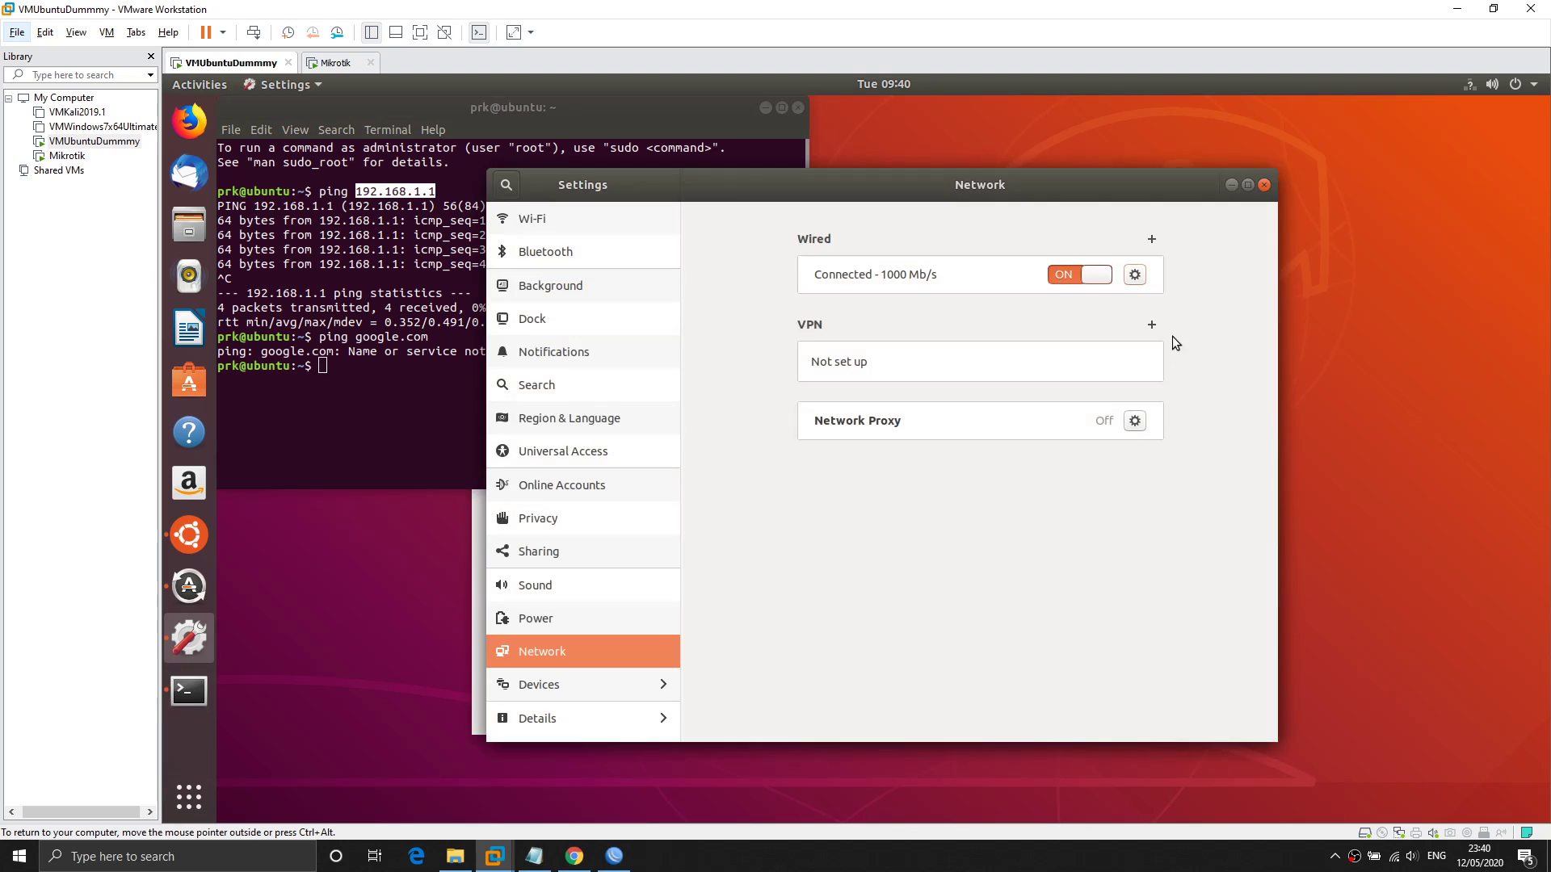
left_click(1136, 276)
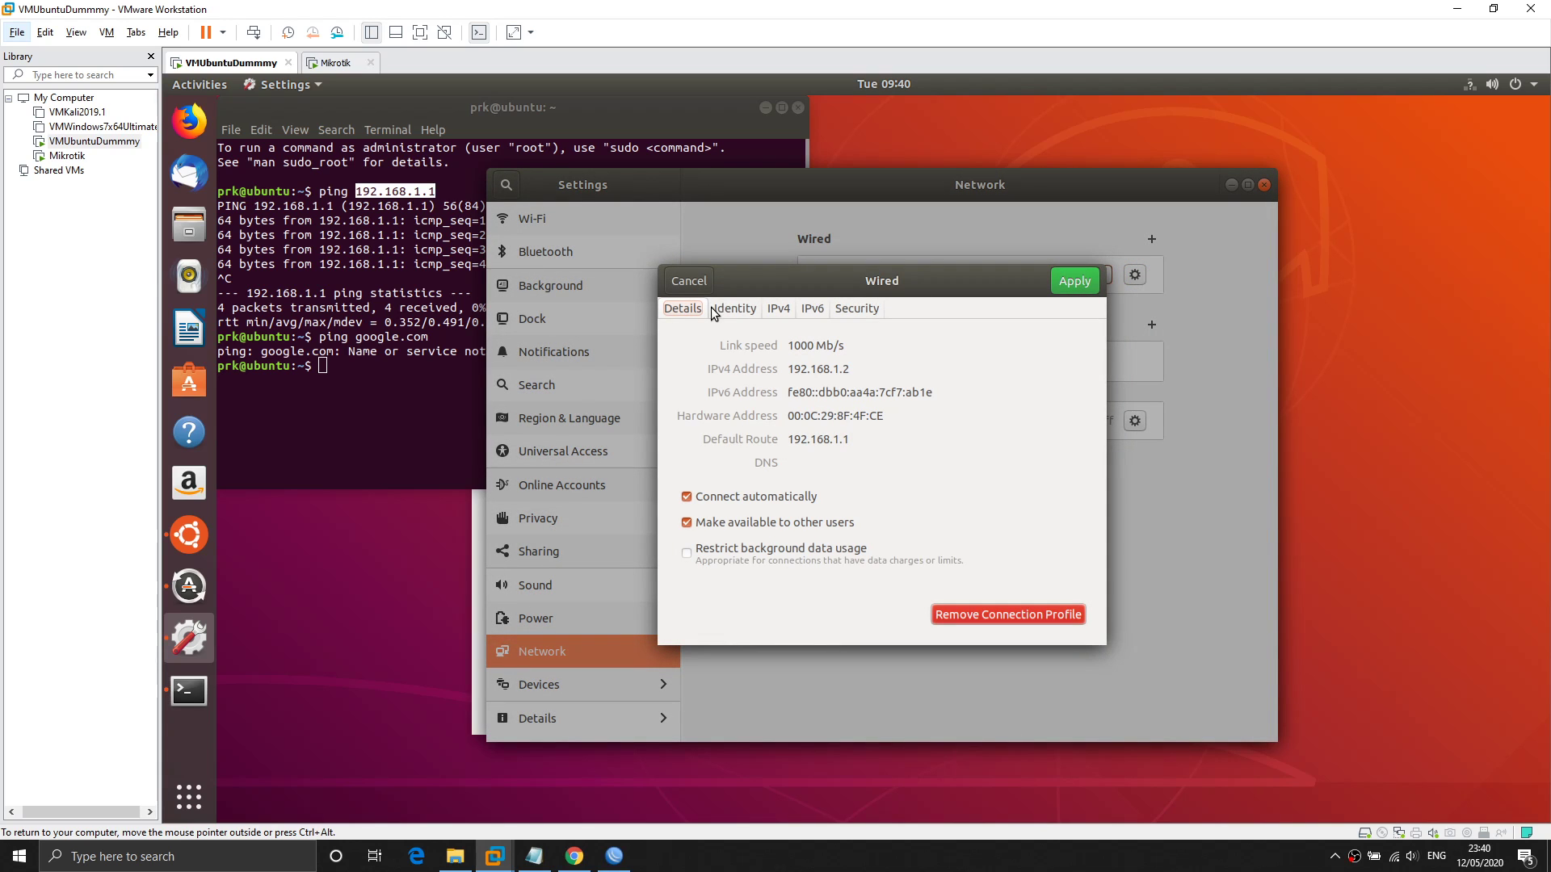
left_click(780, 312)
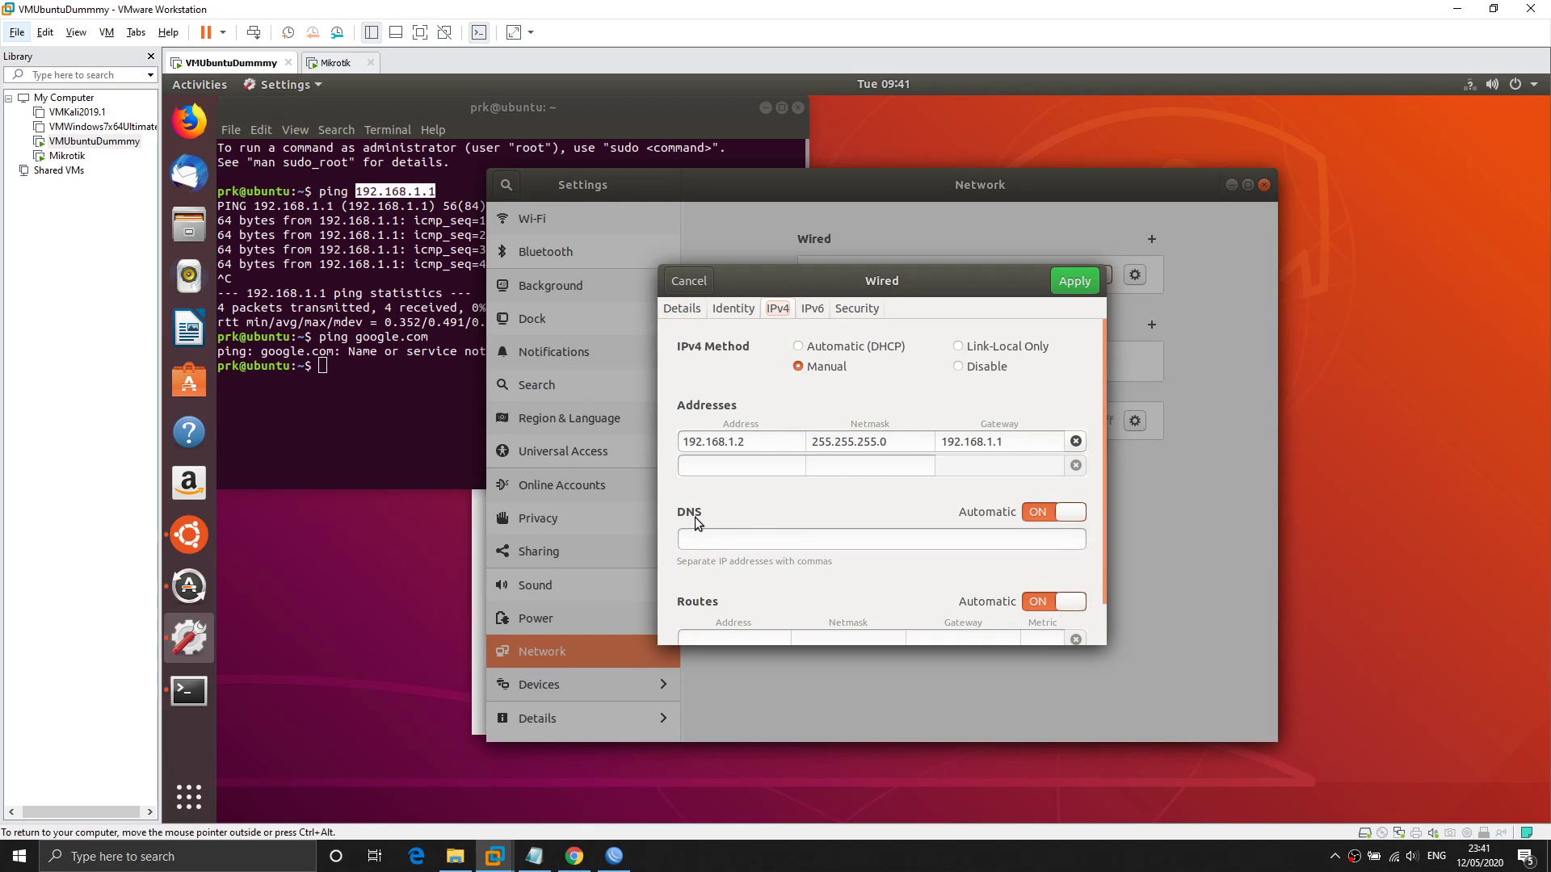
left_click(720, 538)
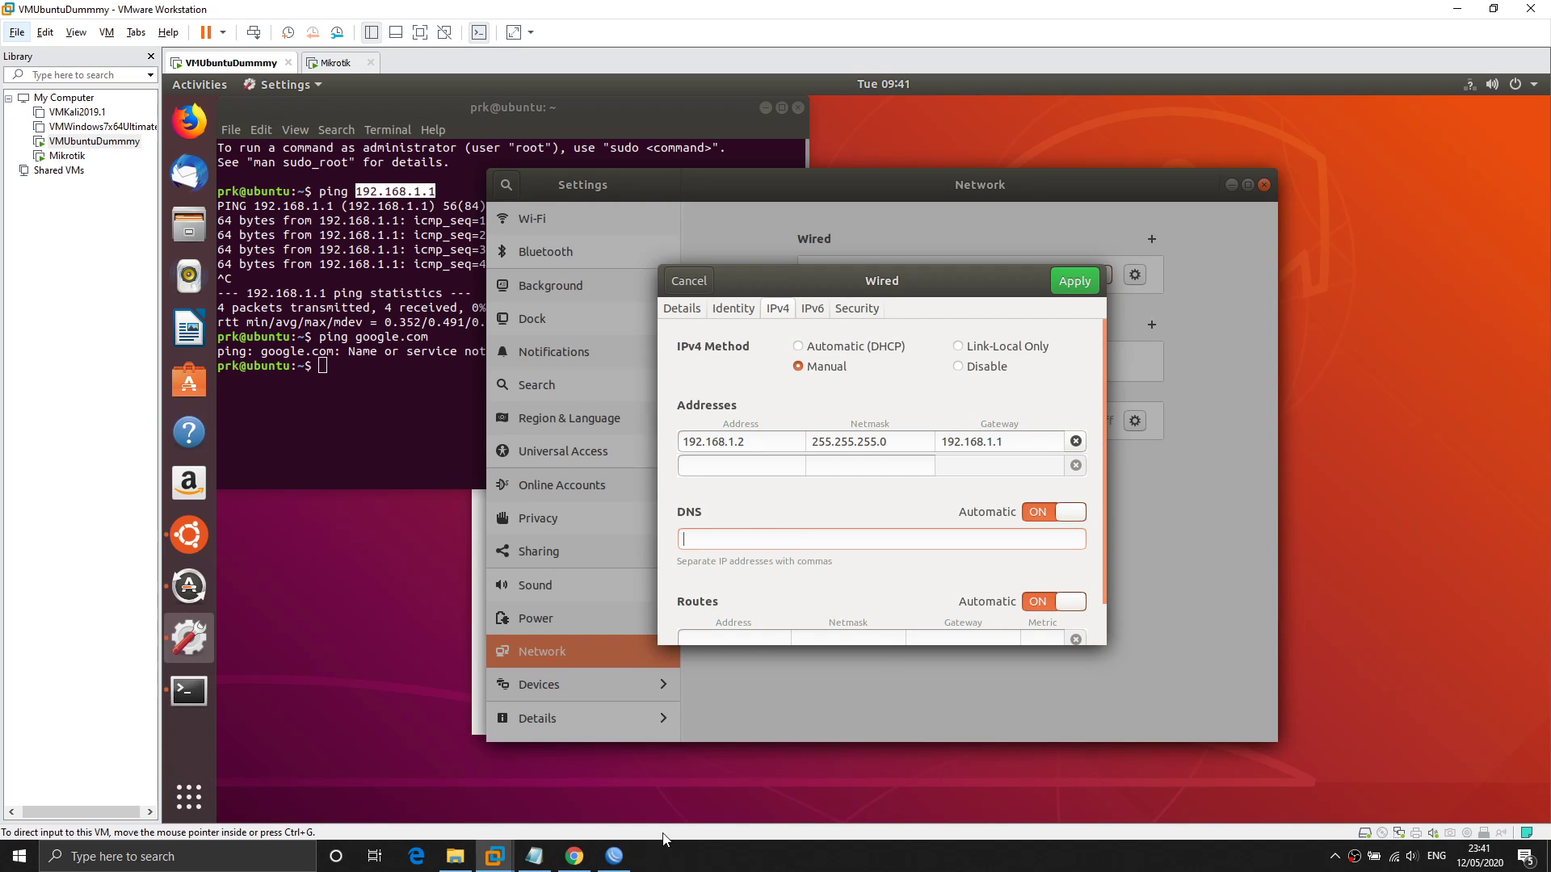
left_click(628, 865)
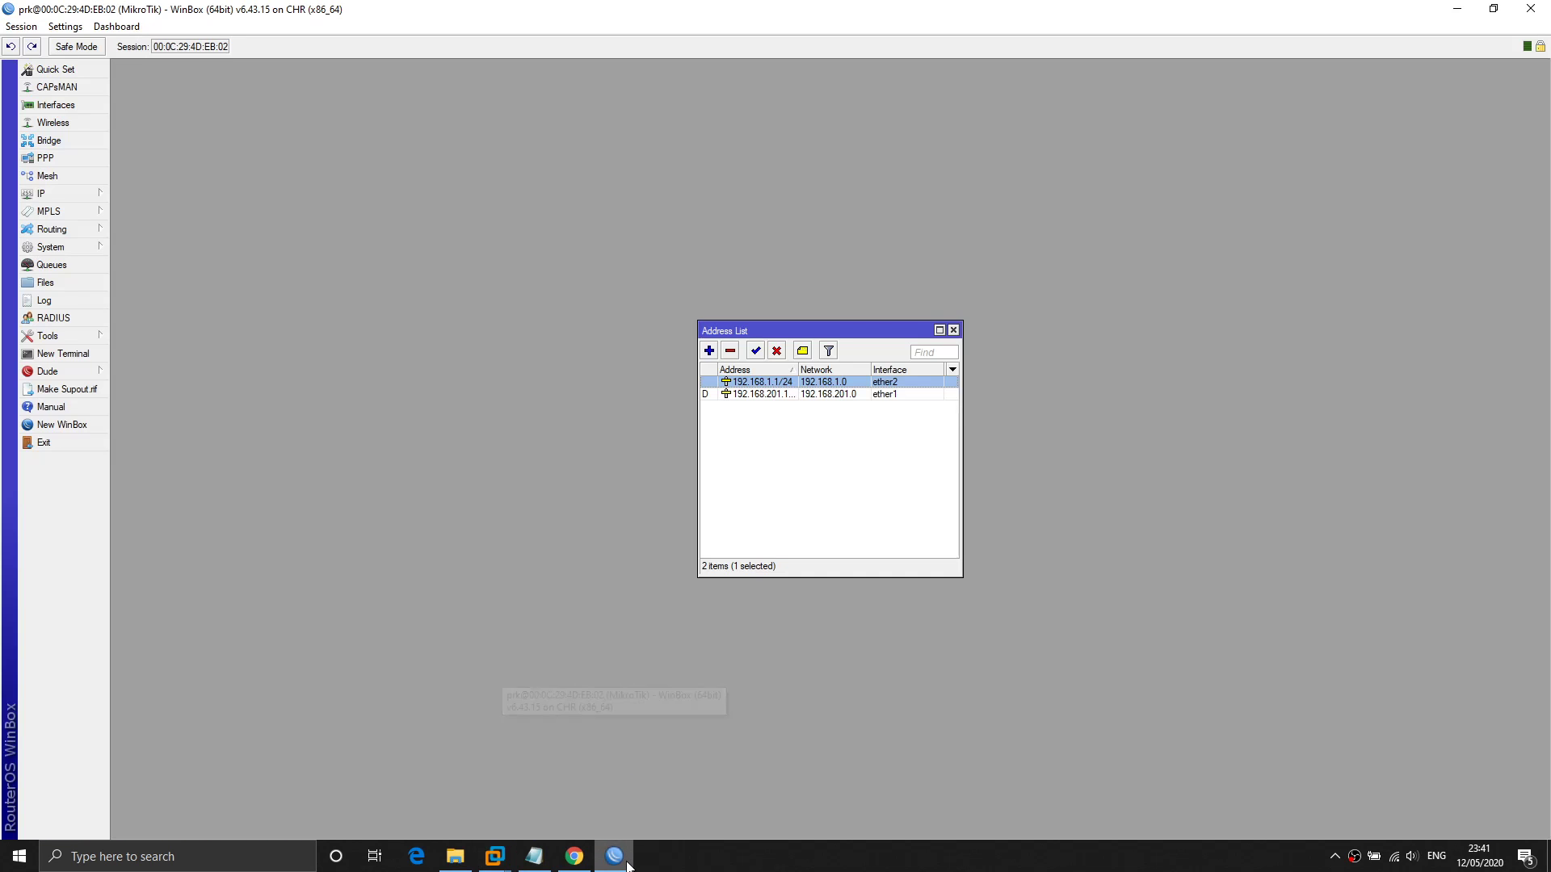
Open WinBox's IP > DNS settings, showing dynamic server 192.168.201.2.
left_click(84, 191)
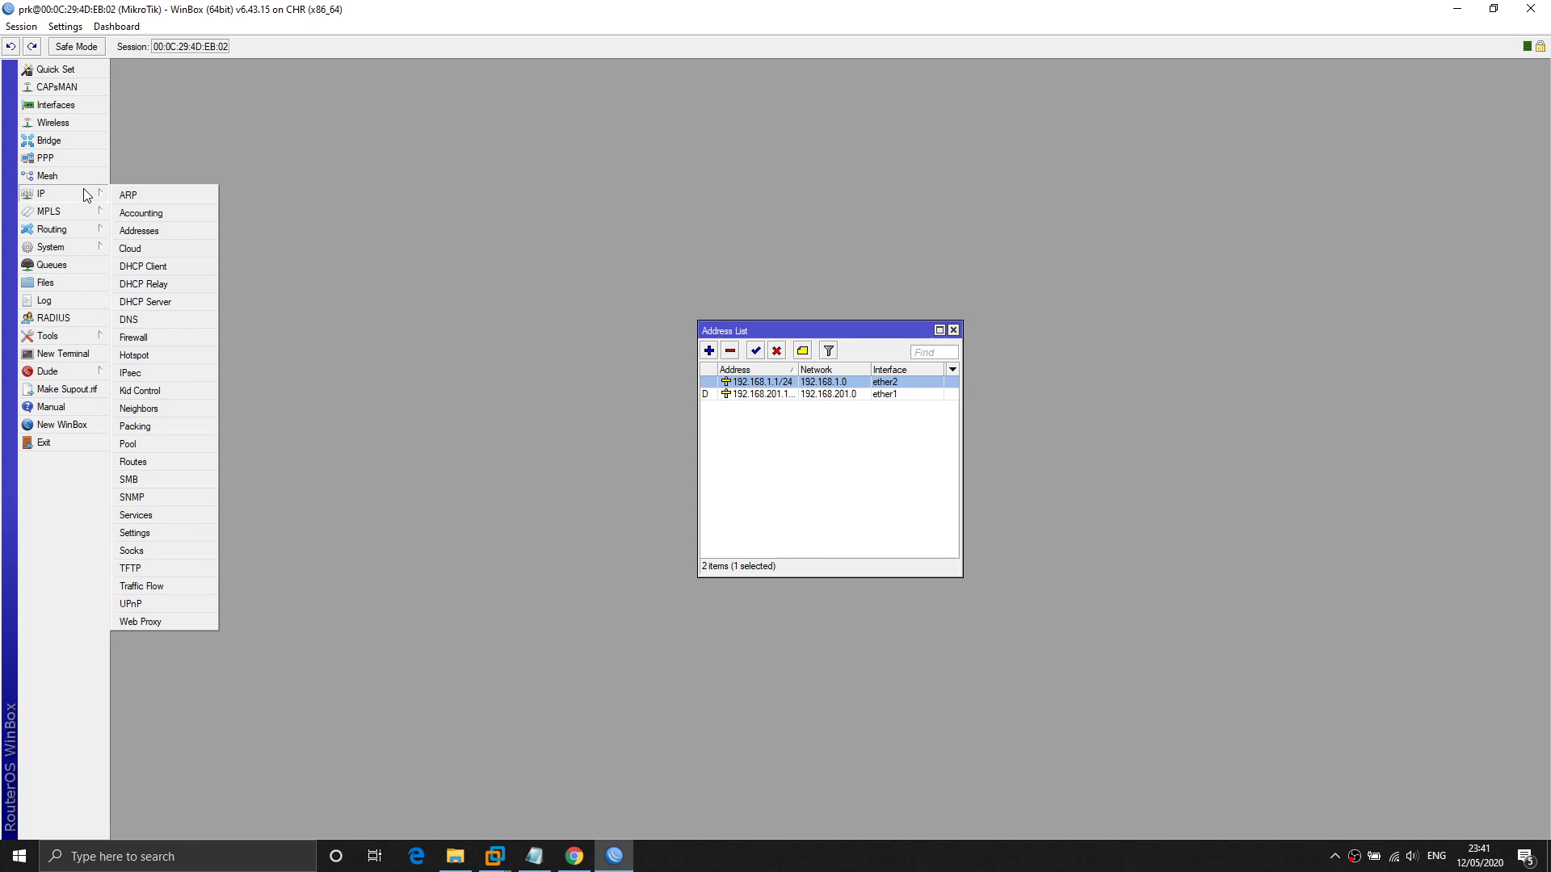
left_click(175, 321)
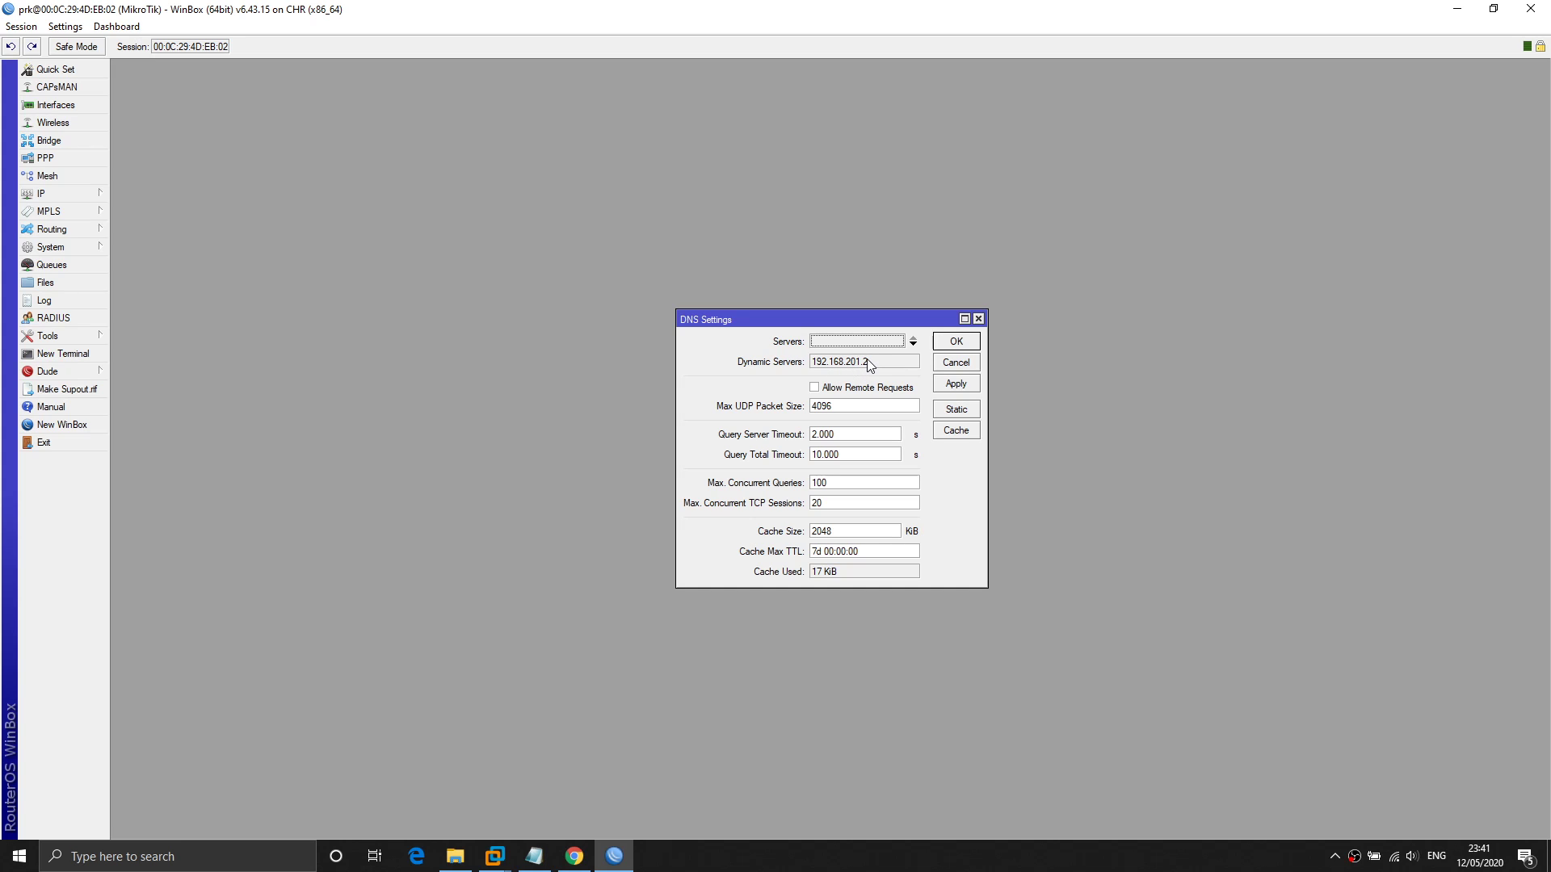
Add a static DNS server entry and start typing 192.168. over 0.0.0.0.
left_click(913, 345)
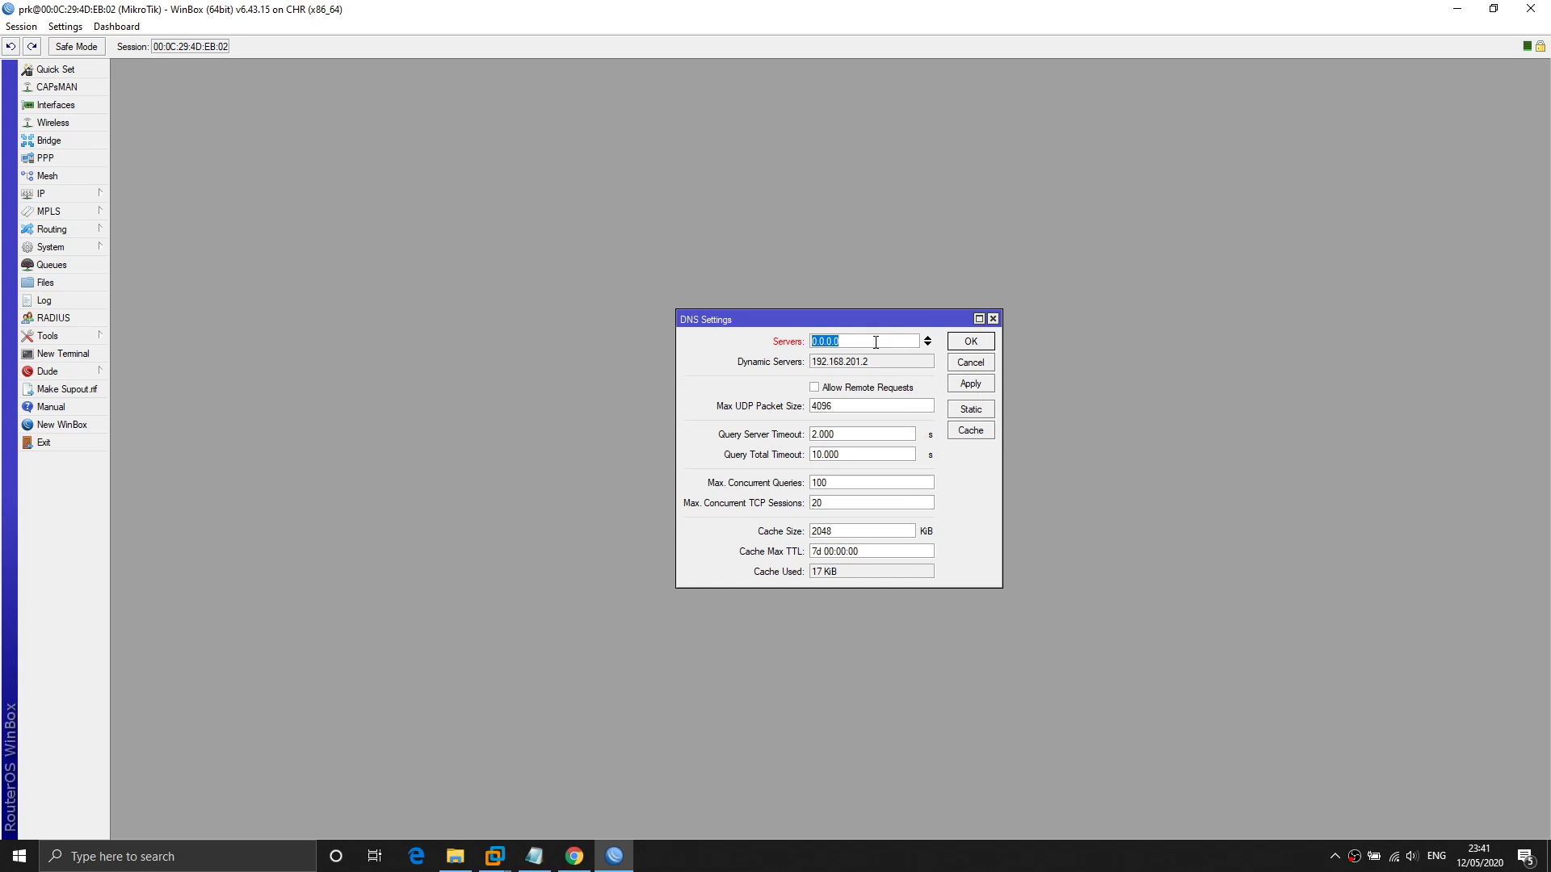
type("192.168.")
Run ipconfig in a Windows Command Prompt to list the host's adapters.
key("super+r")
type("cmd")
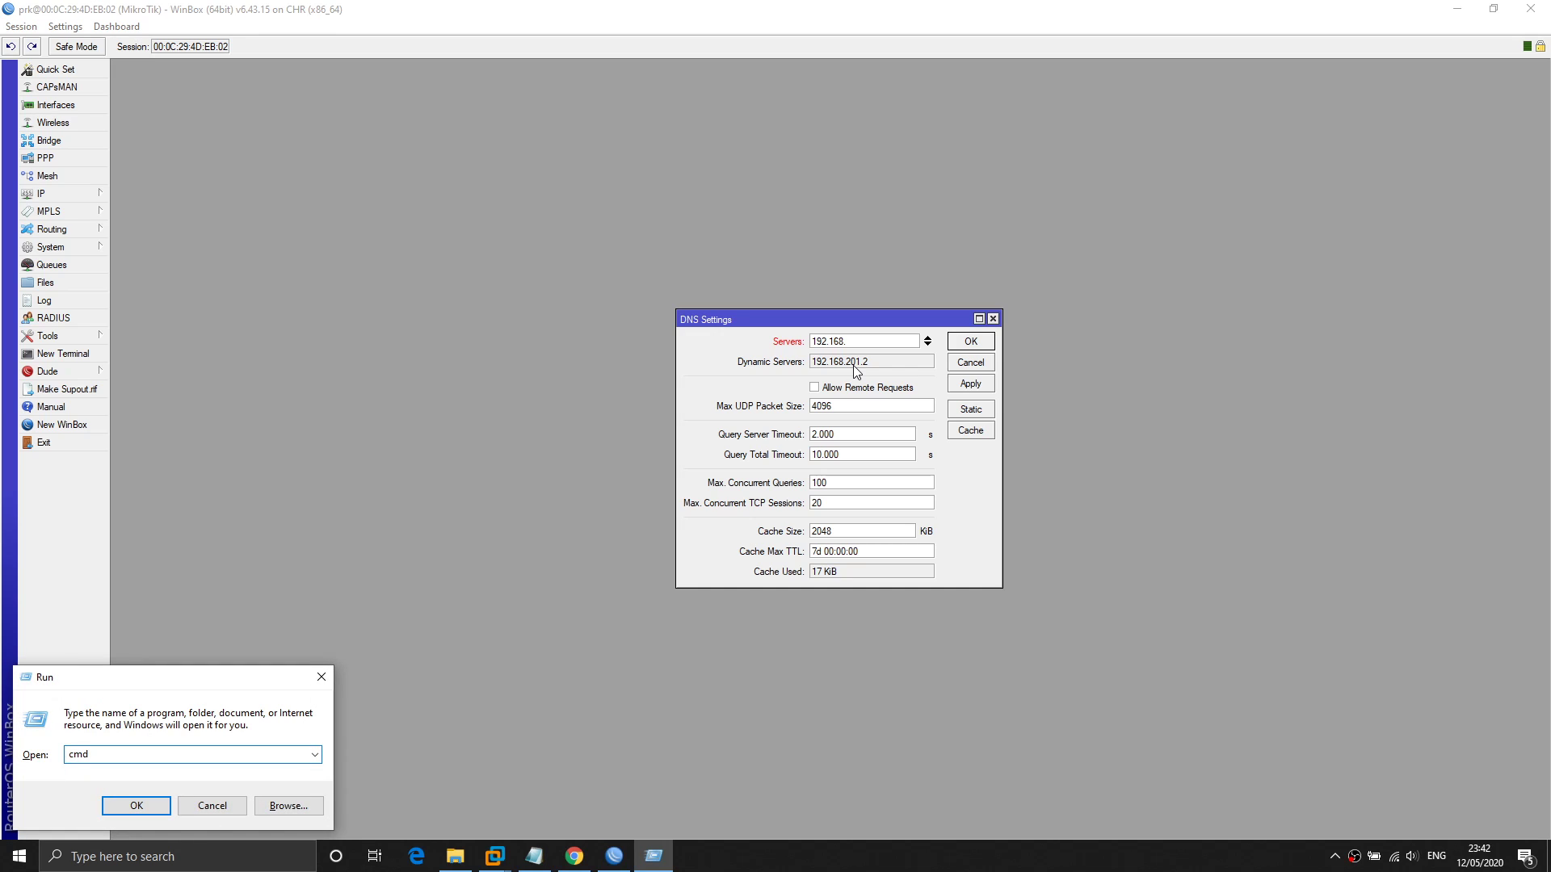
key("Return")
type("ipconfig")
key("Return")
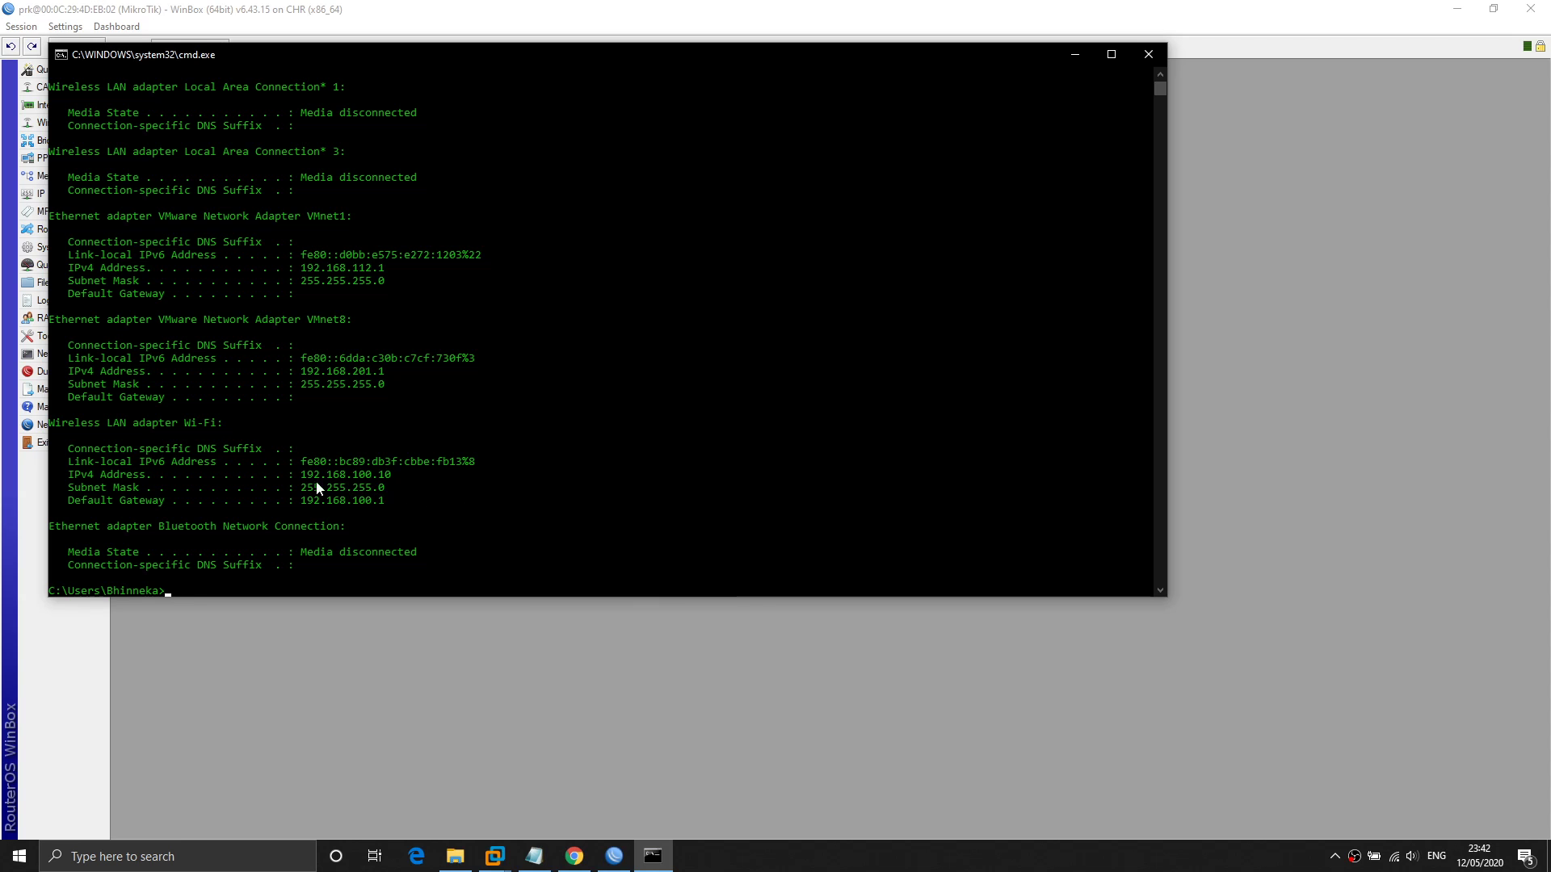
Locate the VMnet8 adapter's IPv4 address 192.168.201.1 in the ipconfig output.
scroll(390, 448, "up", 2)
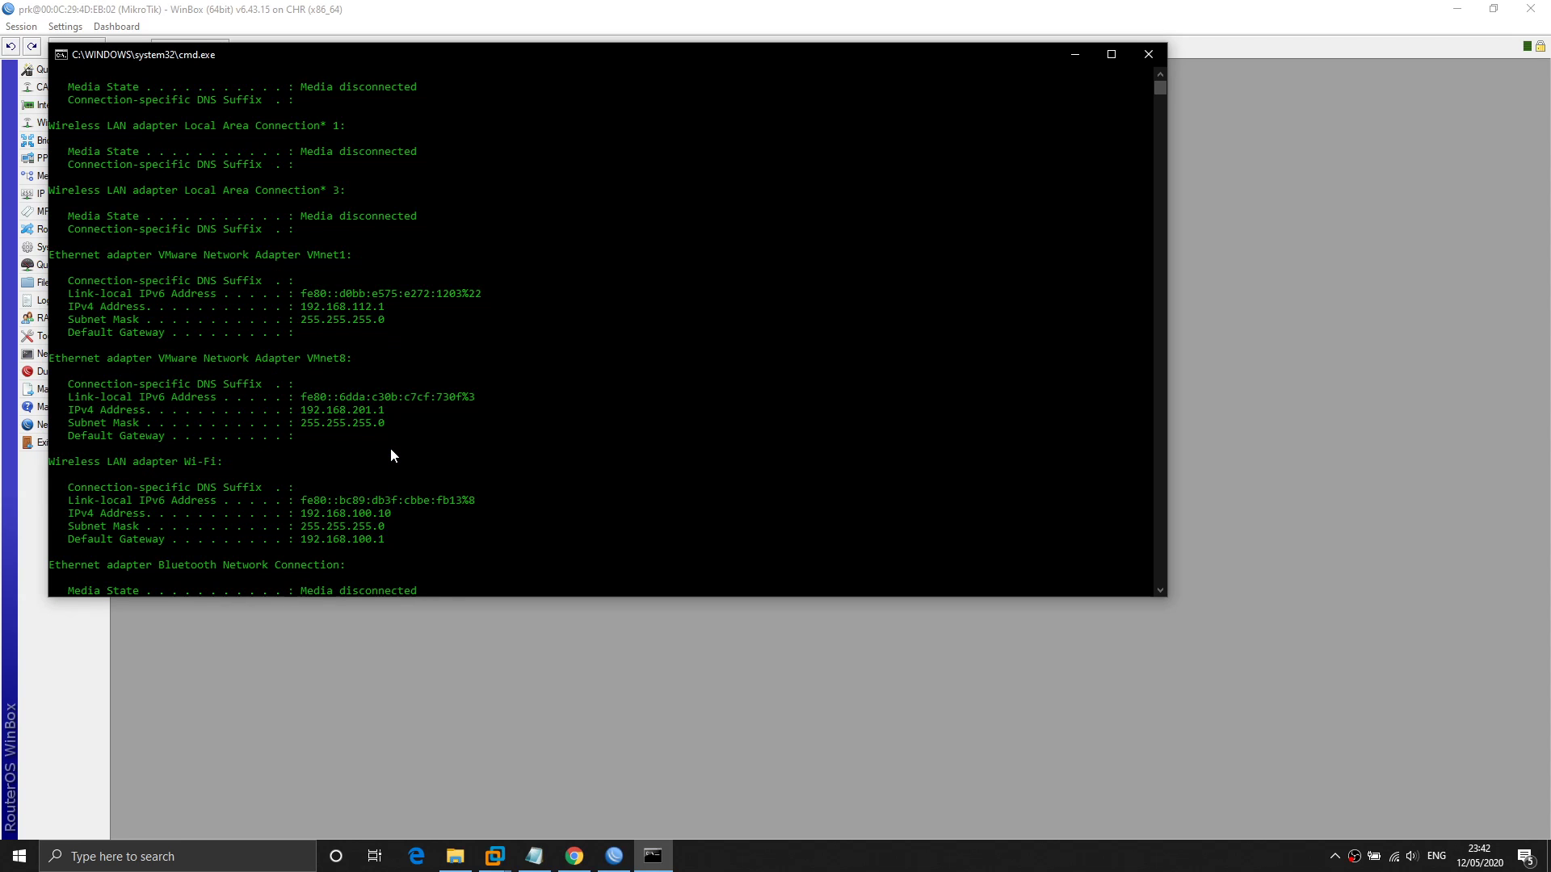
scroll(391, 455, "down", 1)
left_click_drag(308, 360, 345, 358)
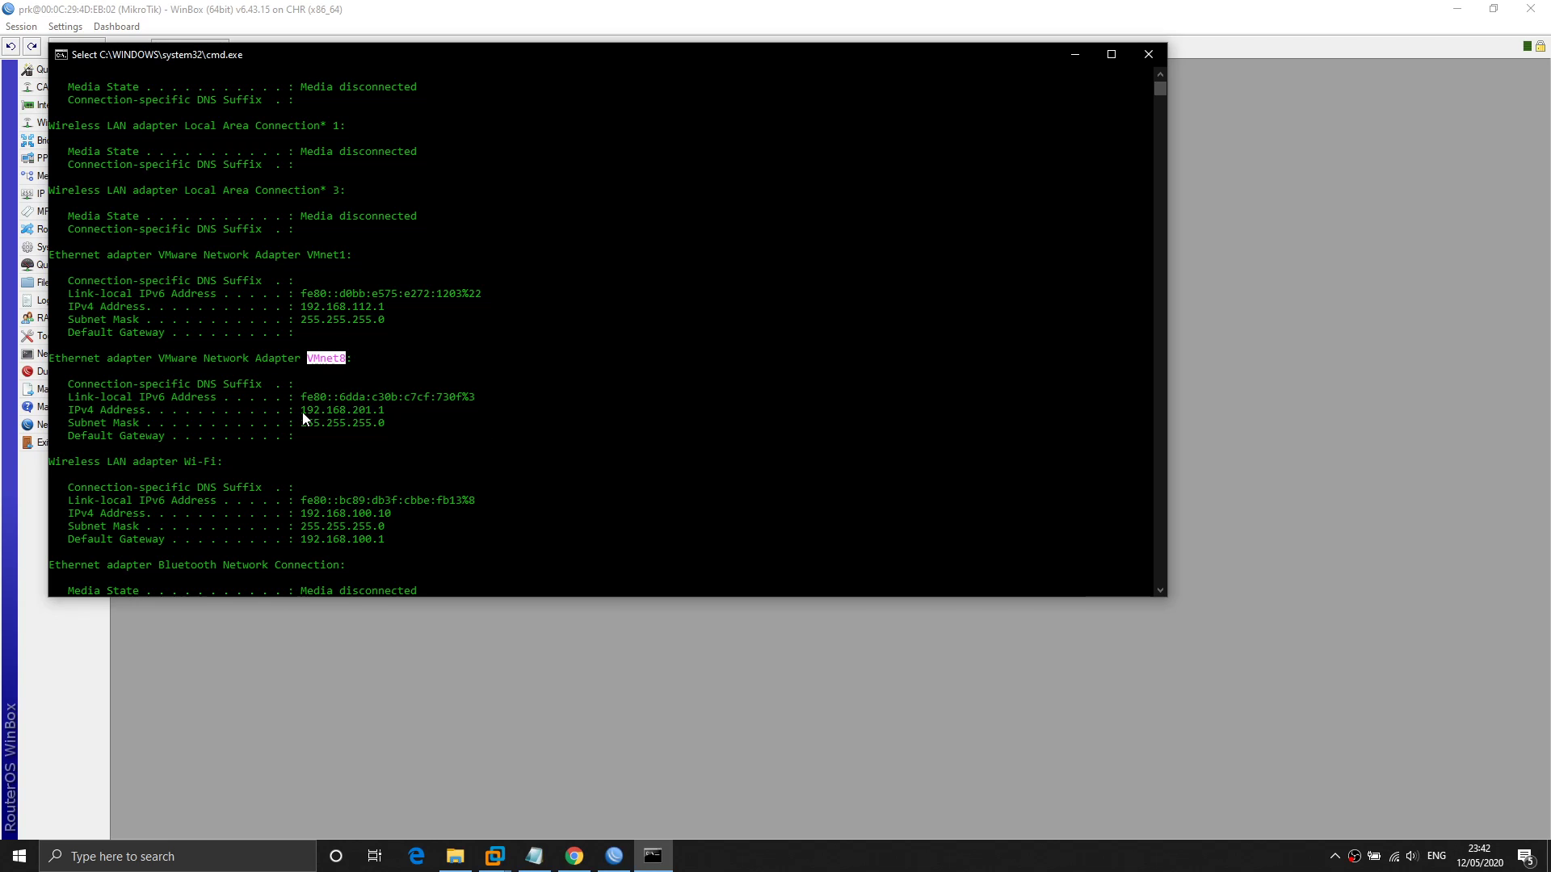
left_click_drag(302, 412, 383, 425)
left_click(472, 423)
left_click_drag(303, 410, 371, 411)
Complete the static DNS server as 192.168.201.2, then remove that static entry.
left_click(1195, 494)
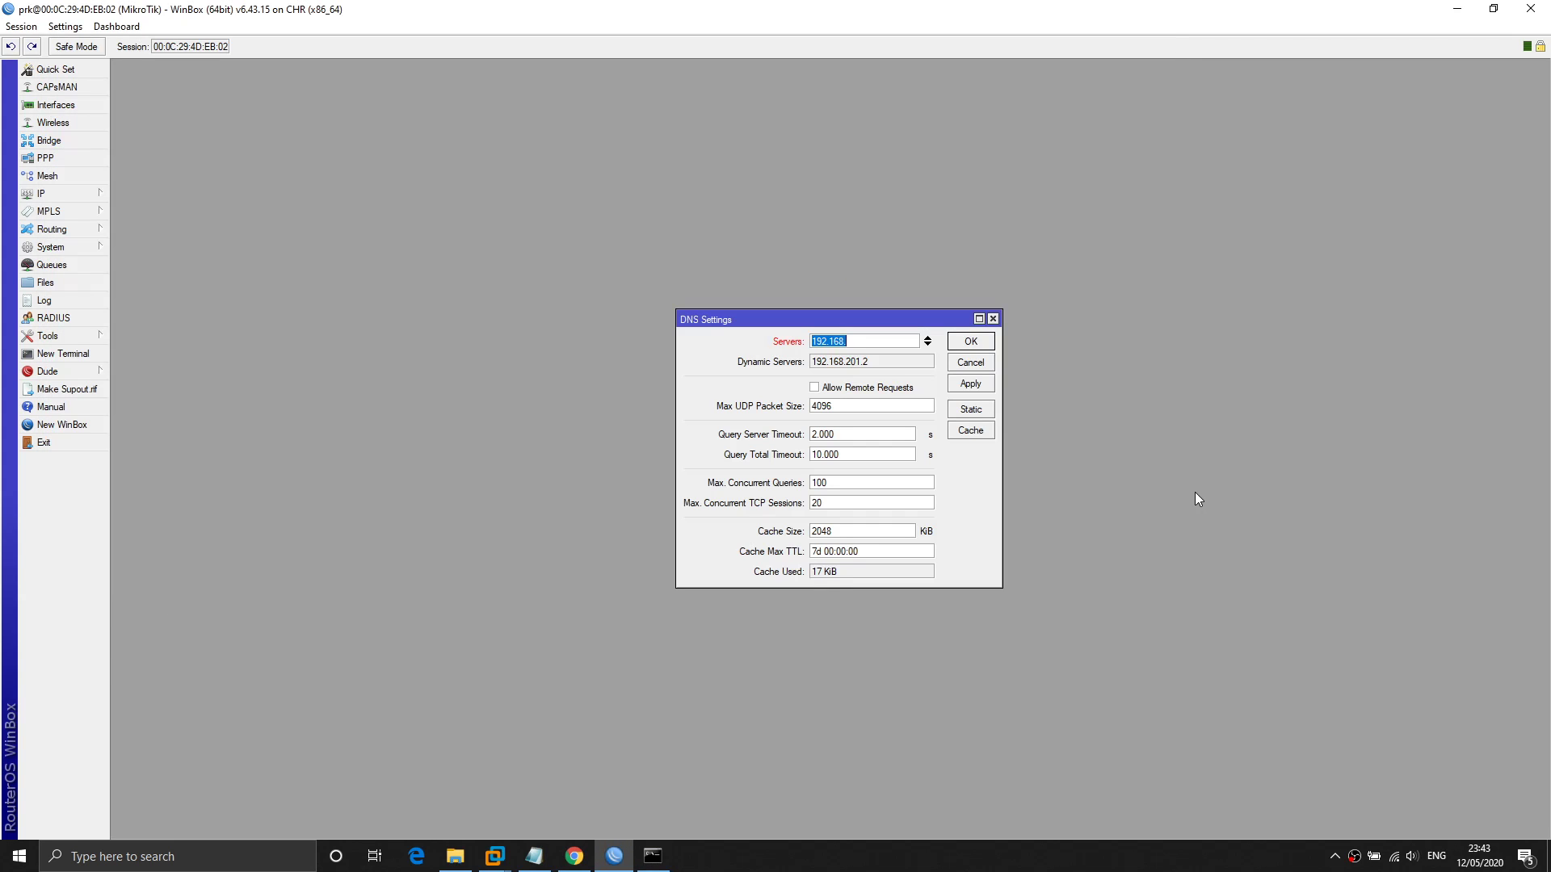
left_click(853, 344)
type("201.")
key("alt+Tab")
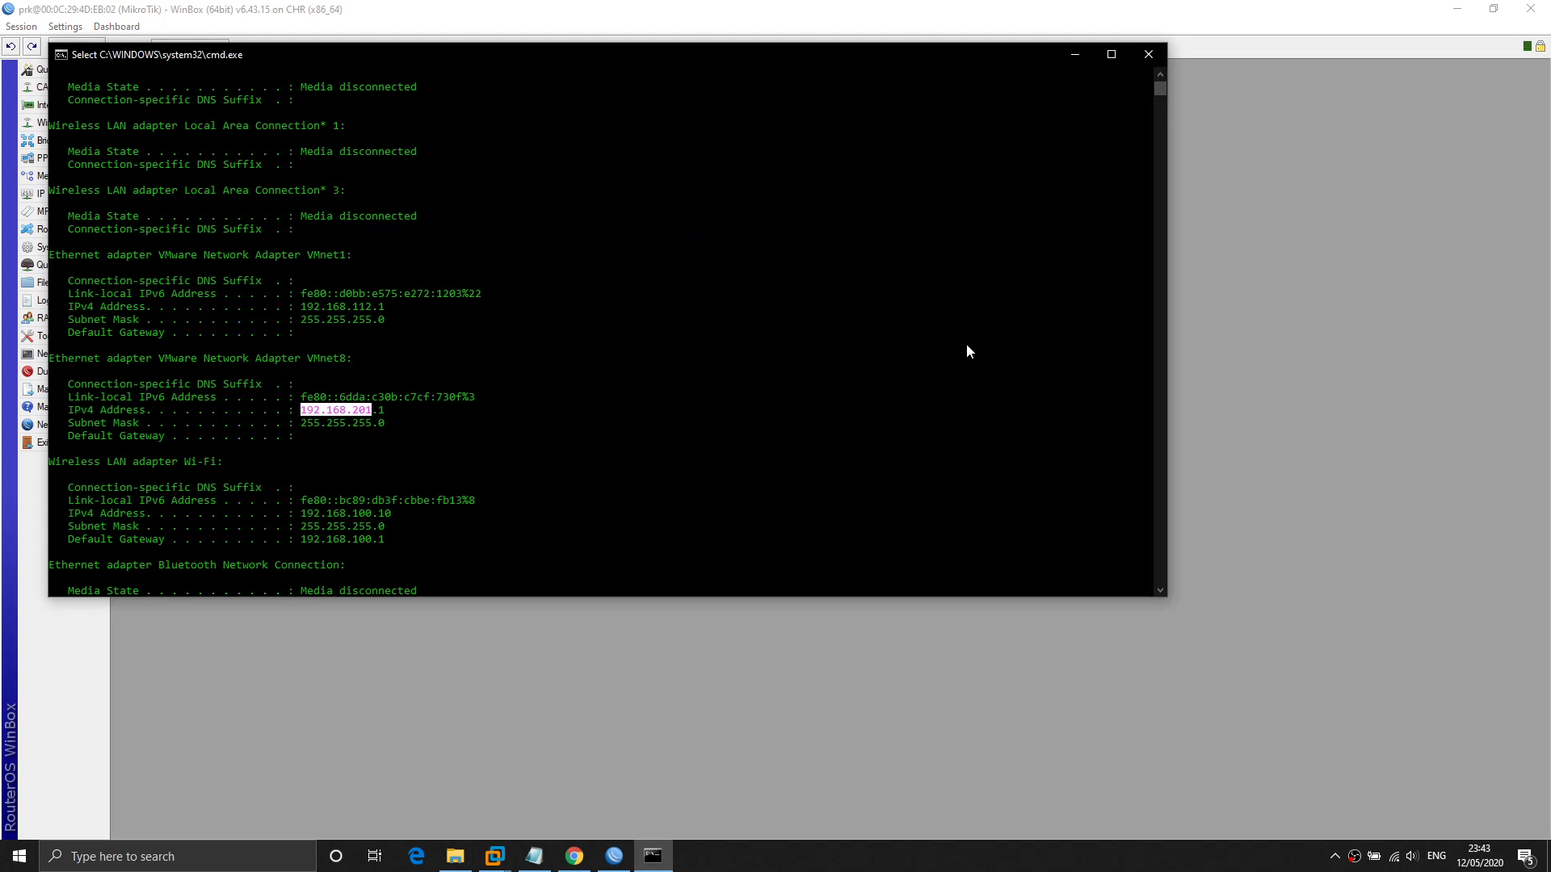
left_click(381, 411)
key("alt+Tab")
left_click(892, 335)
type("2.168.201.2")
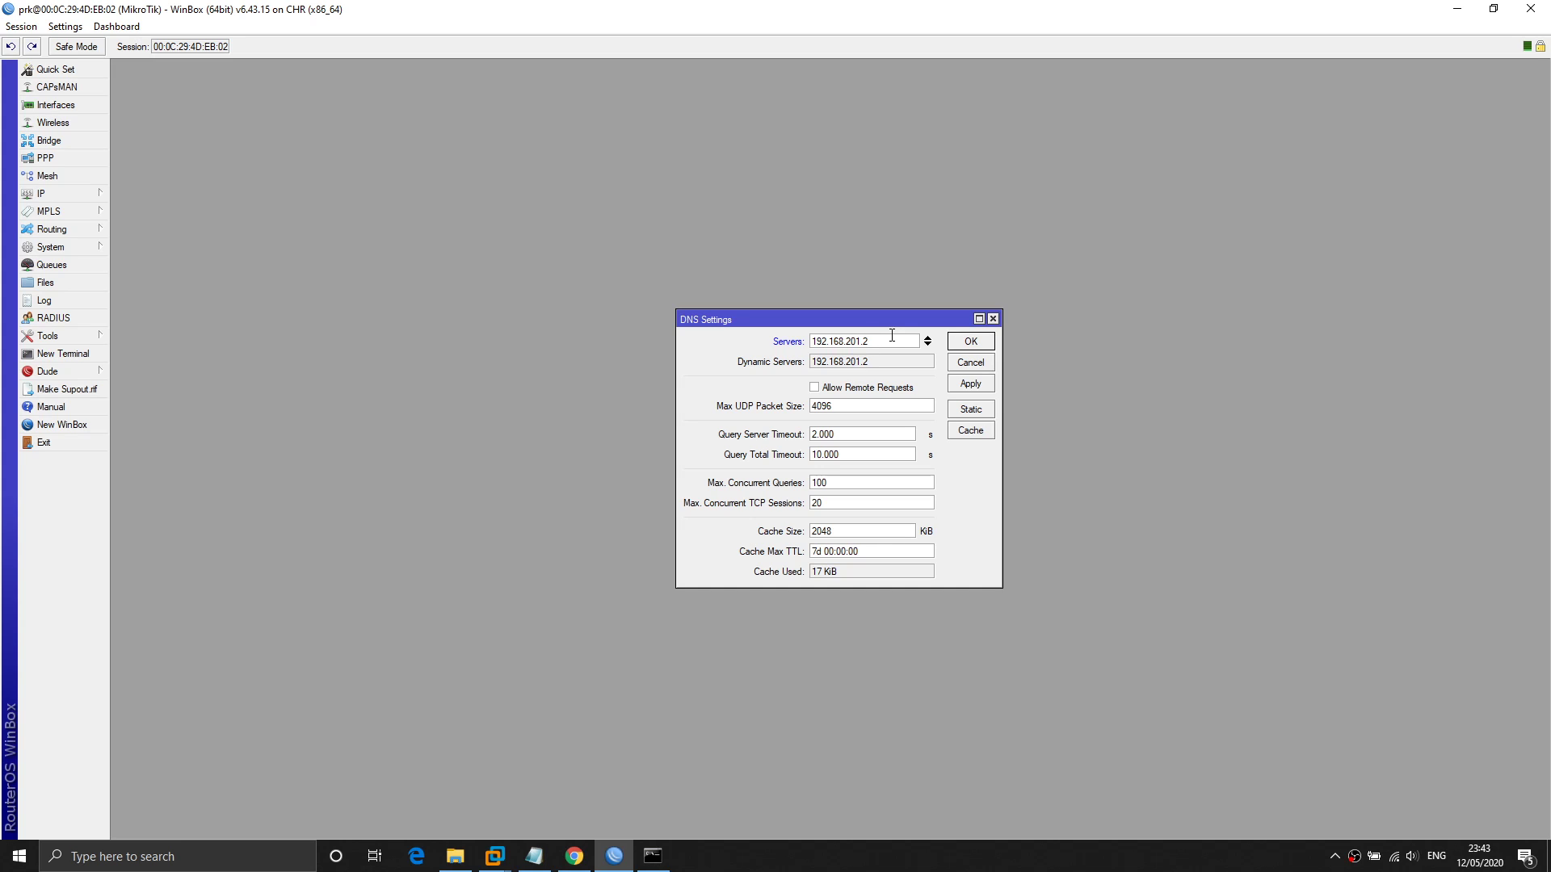
left_click(892, 335)
left_click(931, 338)
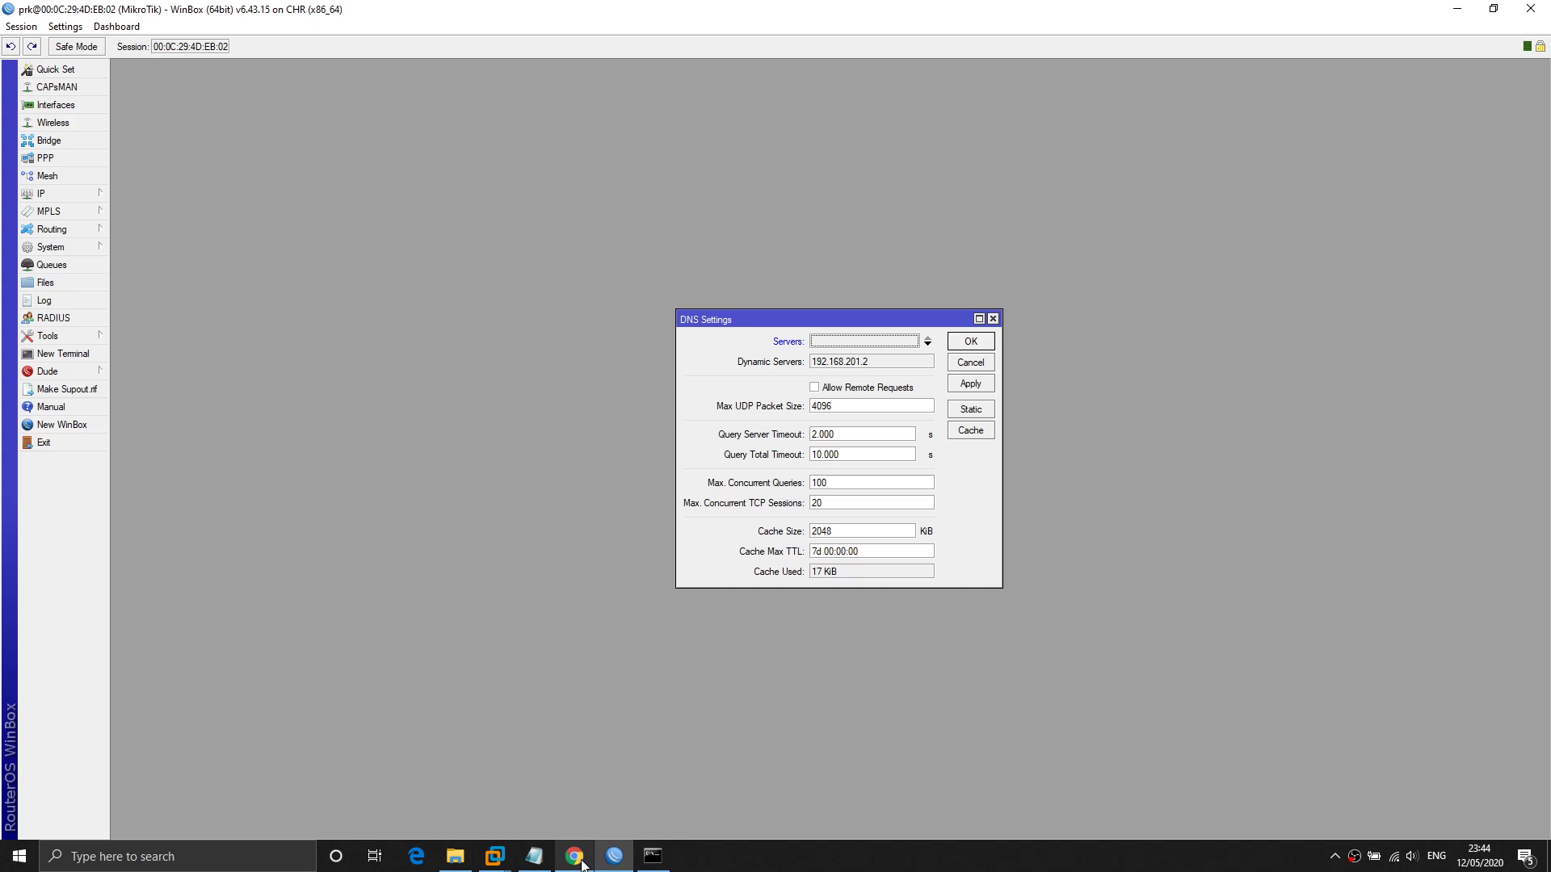
Copy the router's dynamic DNS server address 192.168.201.2.
mouse_move(582, 861)
mouse_move(499, 862)
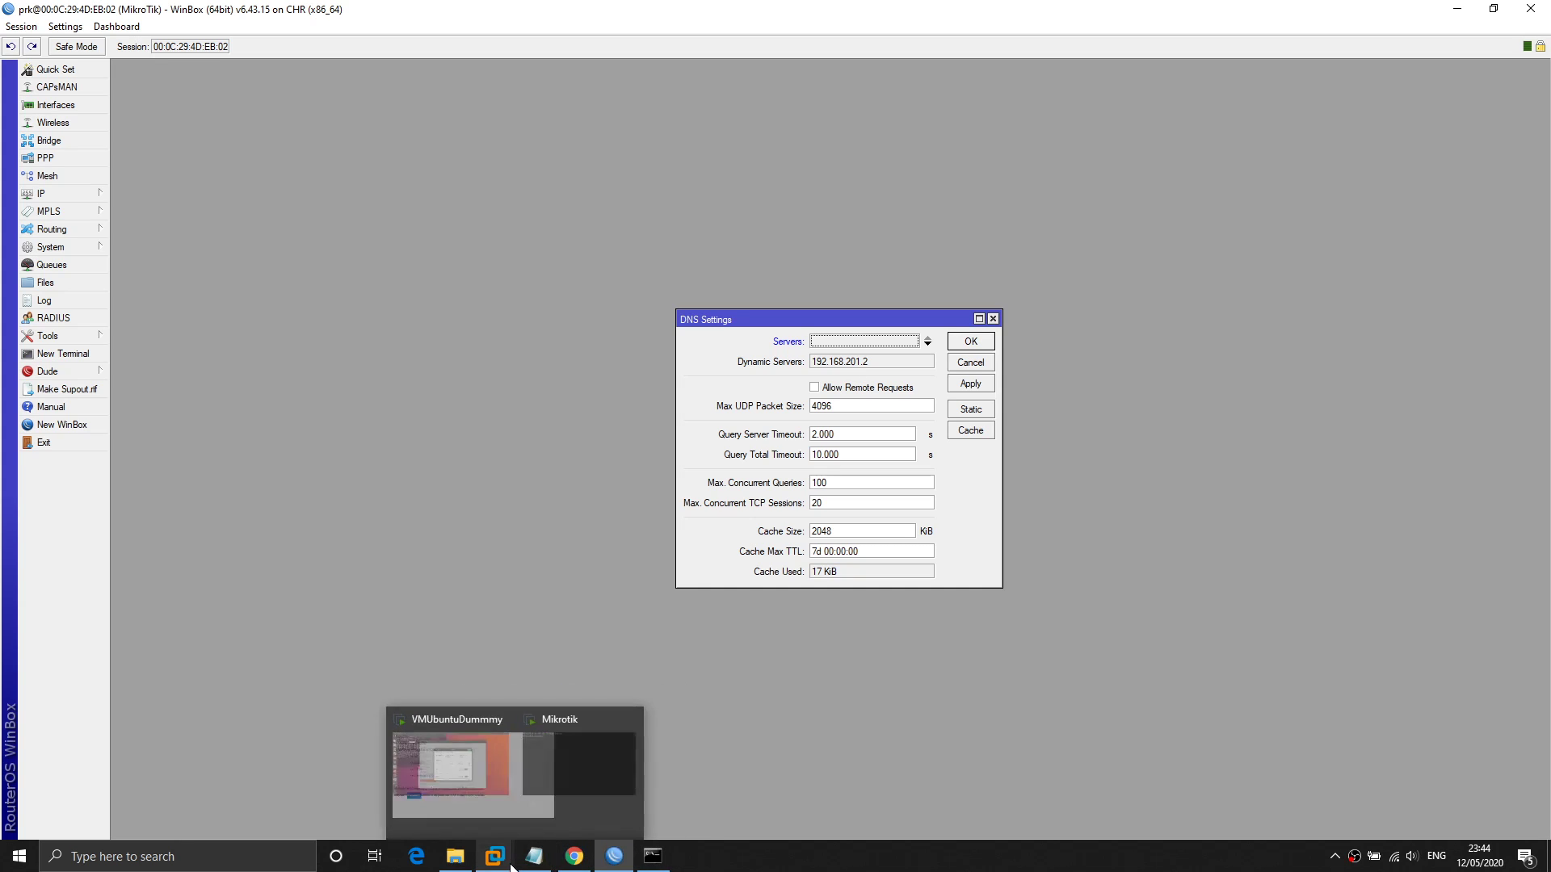
left_click(435, 749)
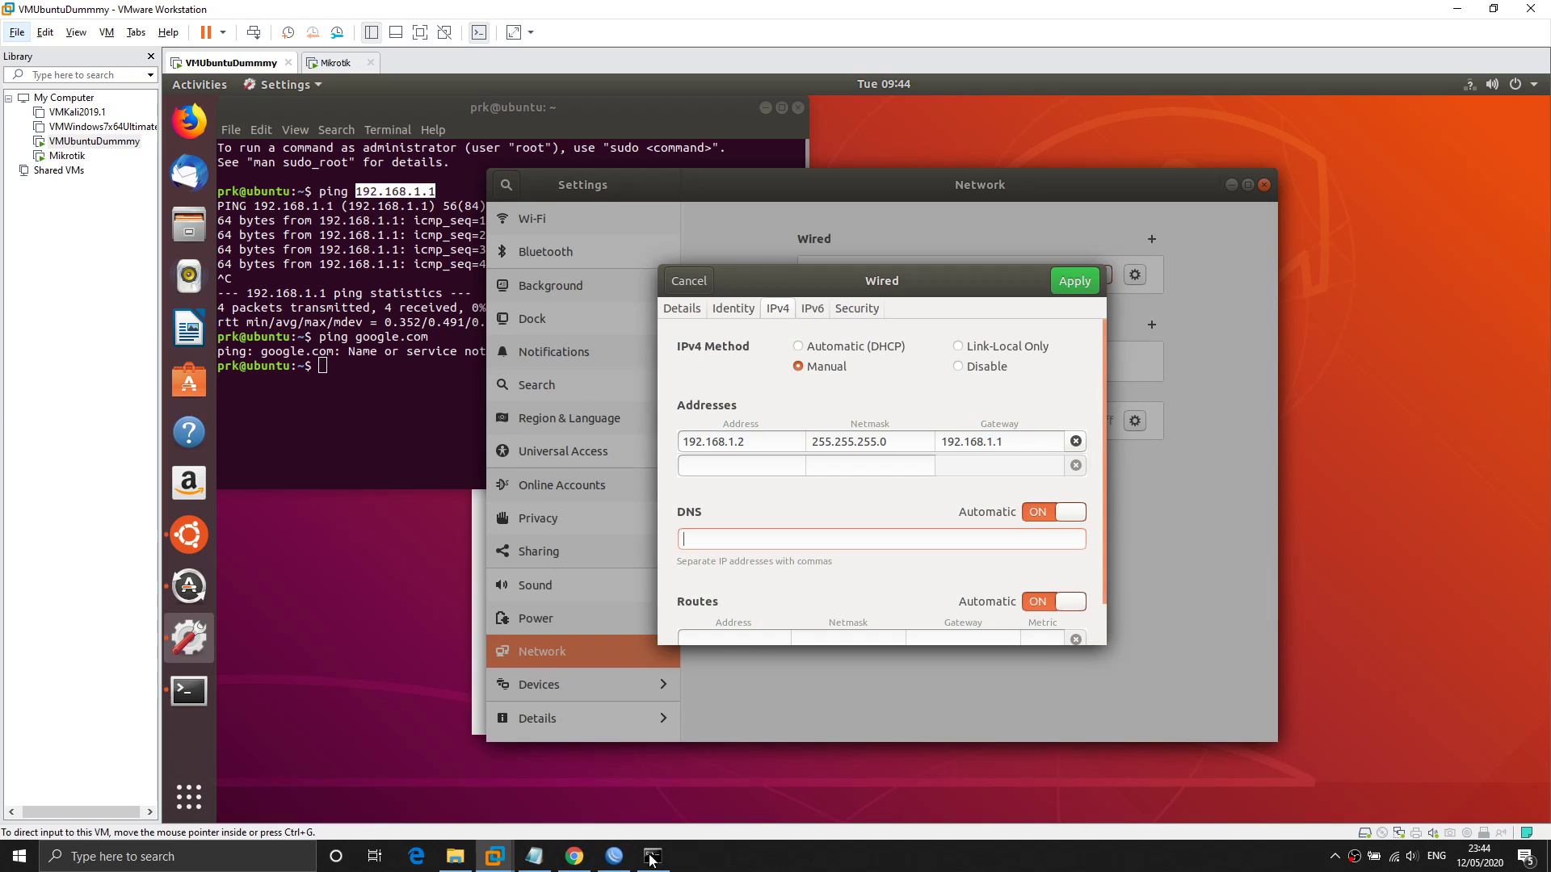
left_click(618, 858)
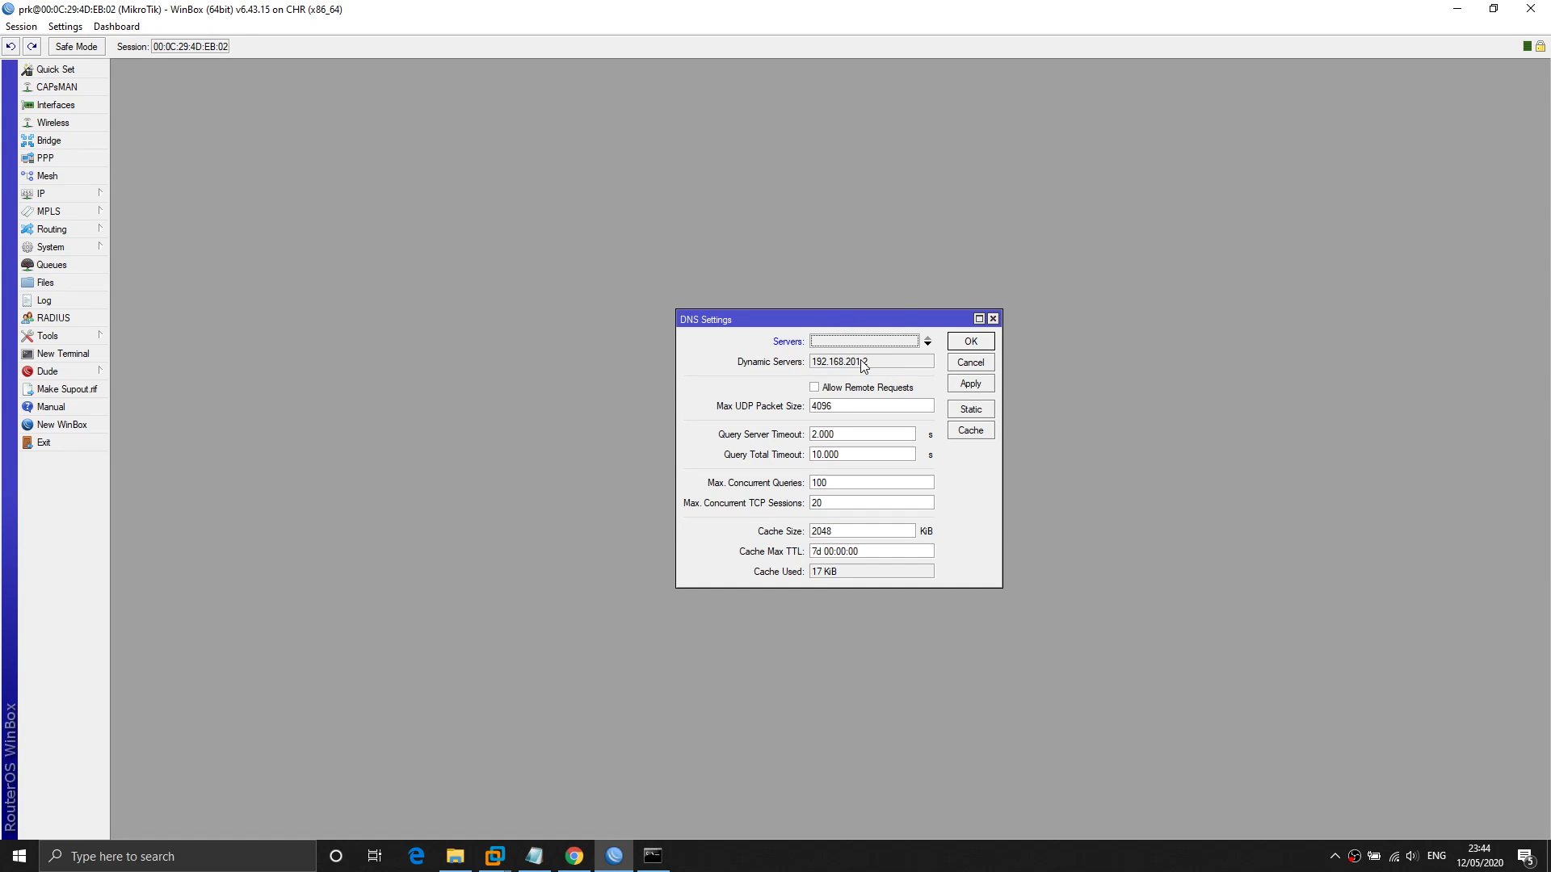
left_click_drag(814, 365, 887, 372)
key("ctrl+c")
Reopen the router's DNS settings and enter 192.168.201.2 in the Ubuntu VM's DNS field.
key("Escape")
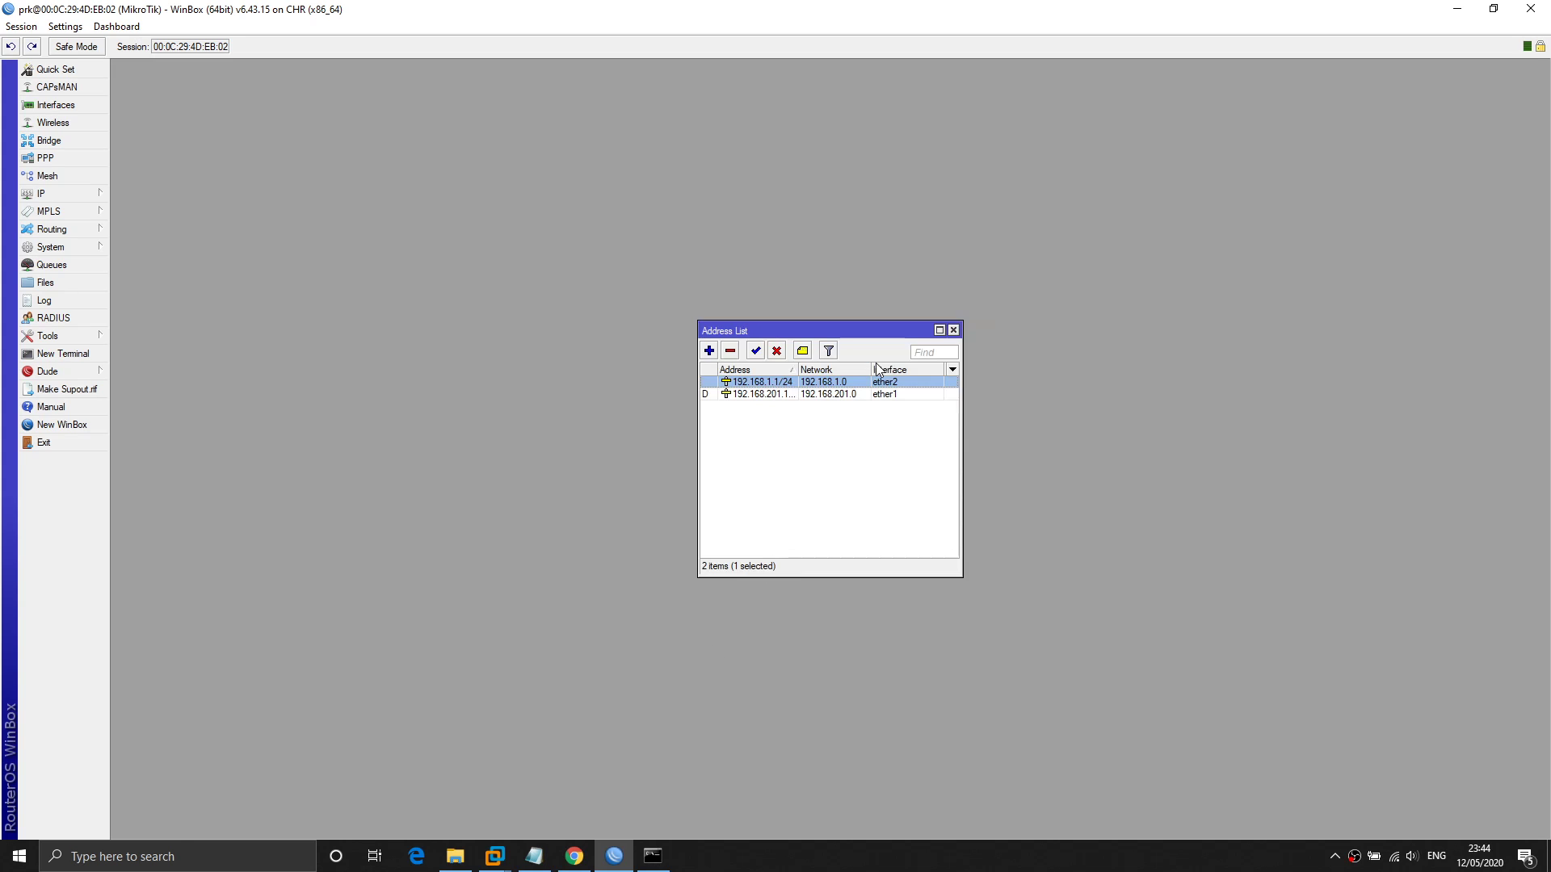
left_click(95, 193)
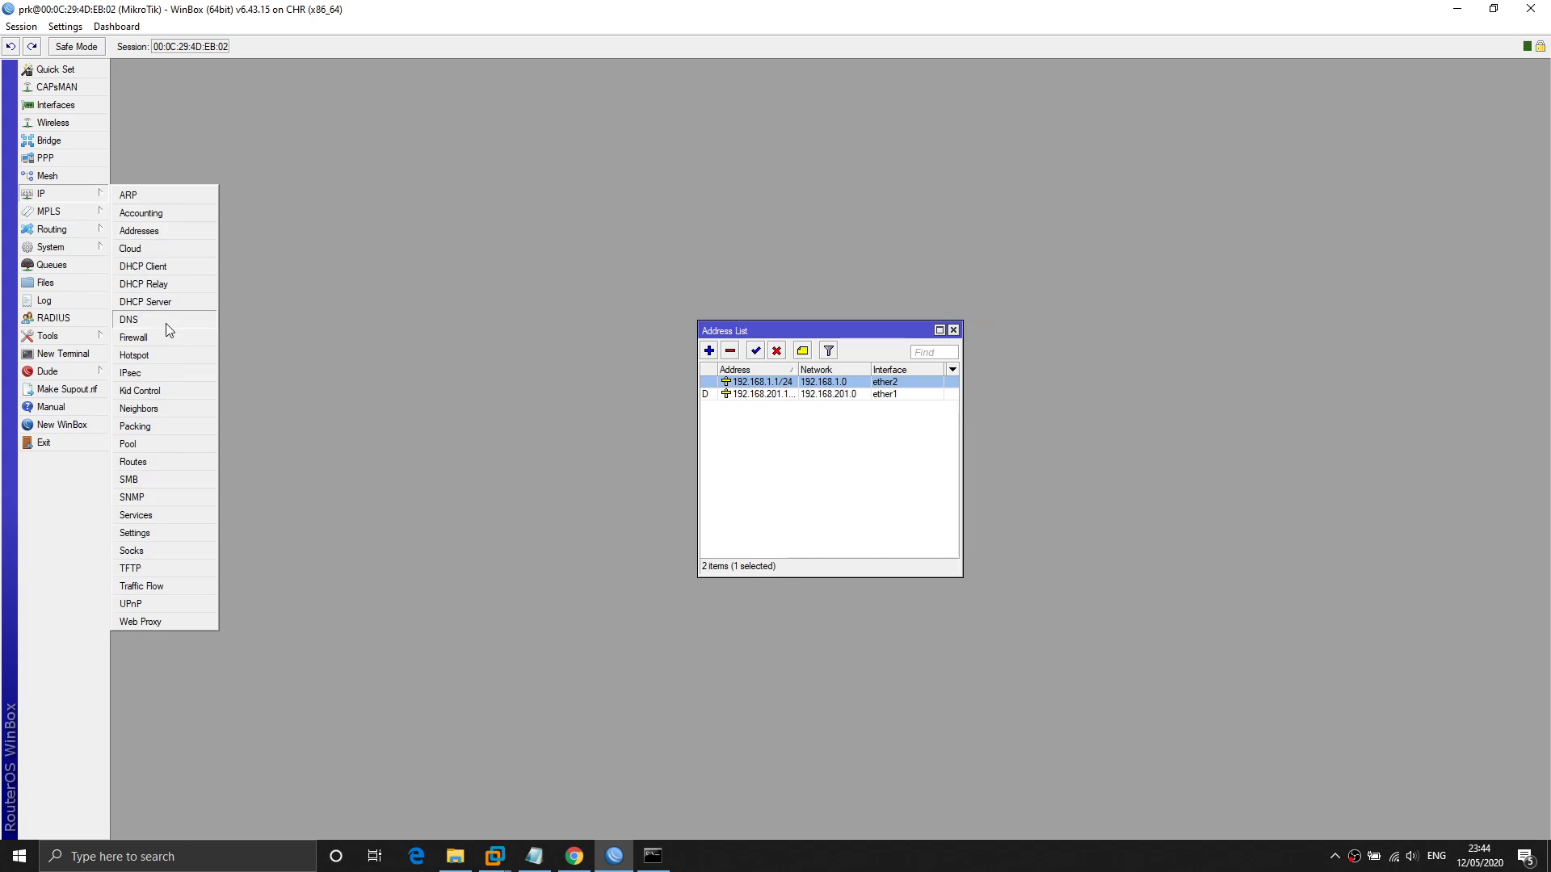
left_click(170, 323)
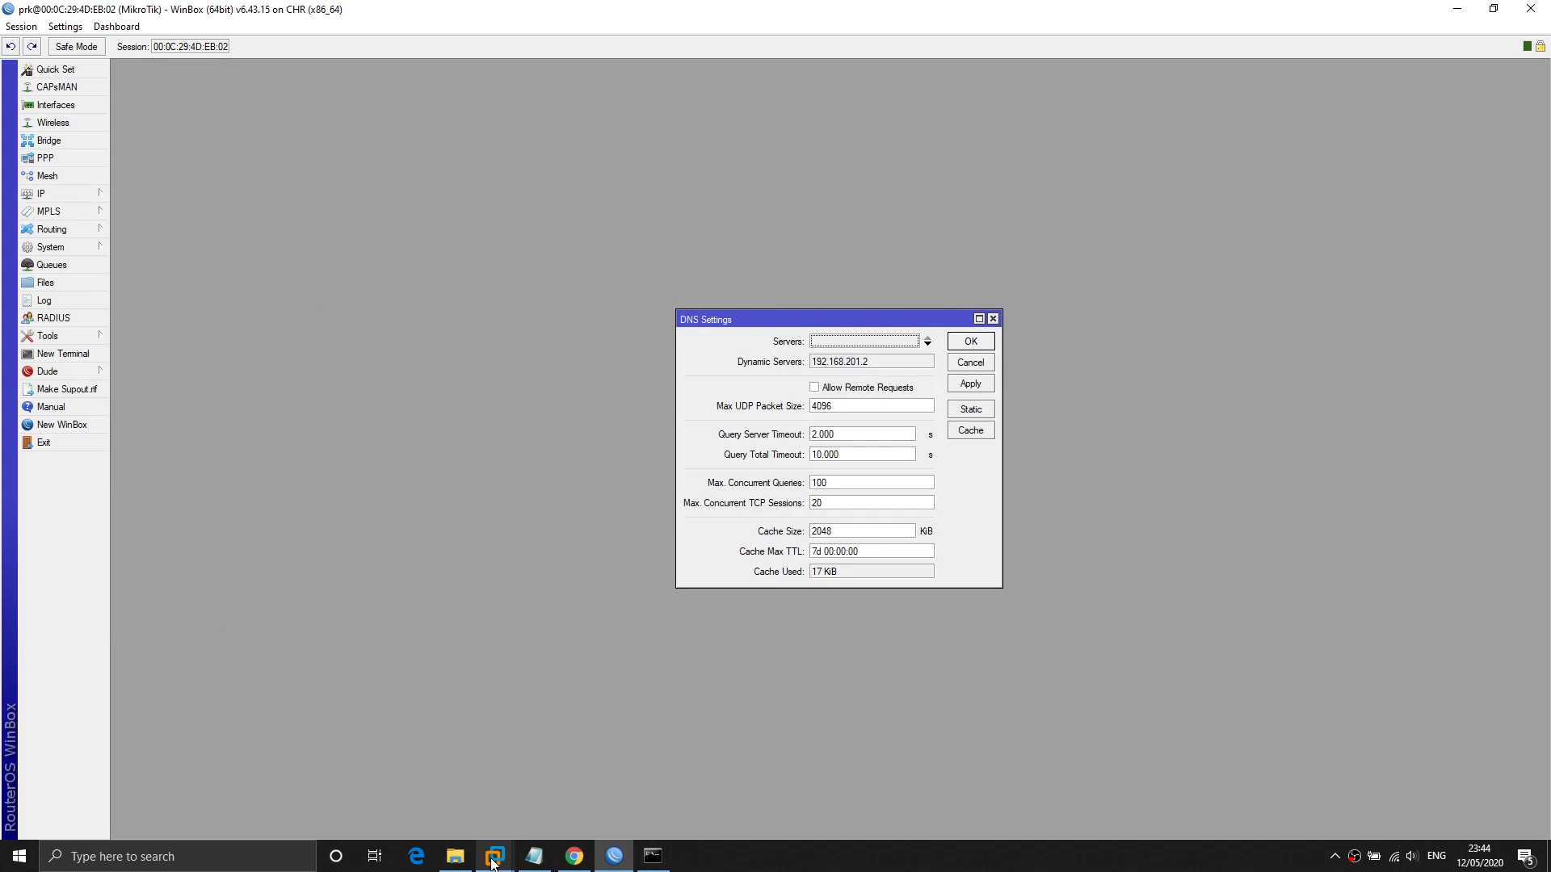
mouse_move(495, 857)
left_click(408, 769)
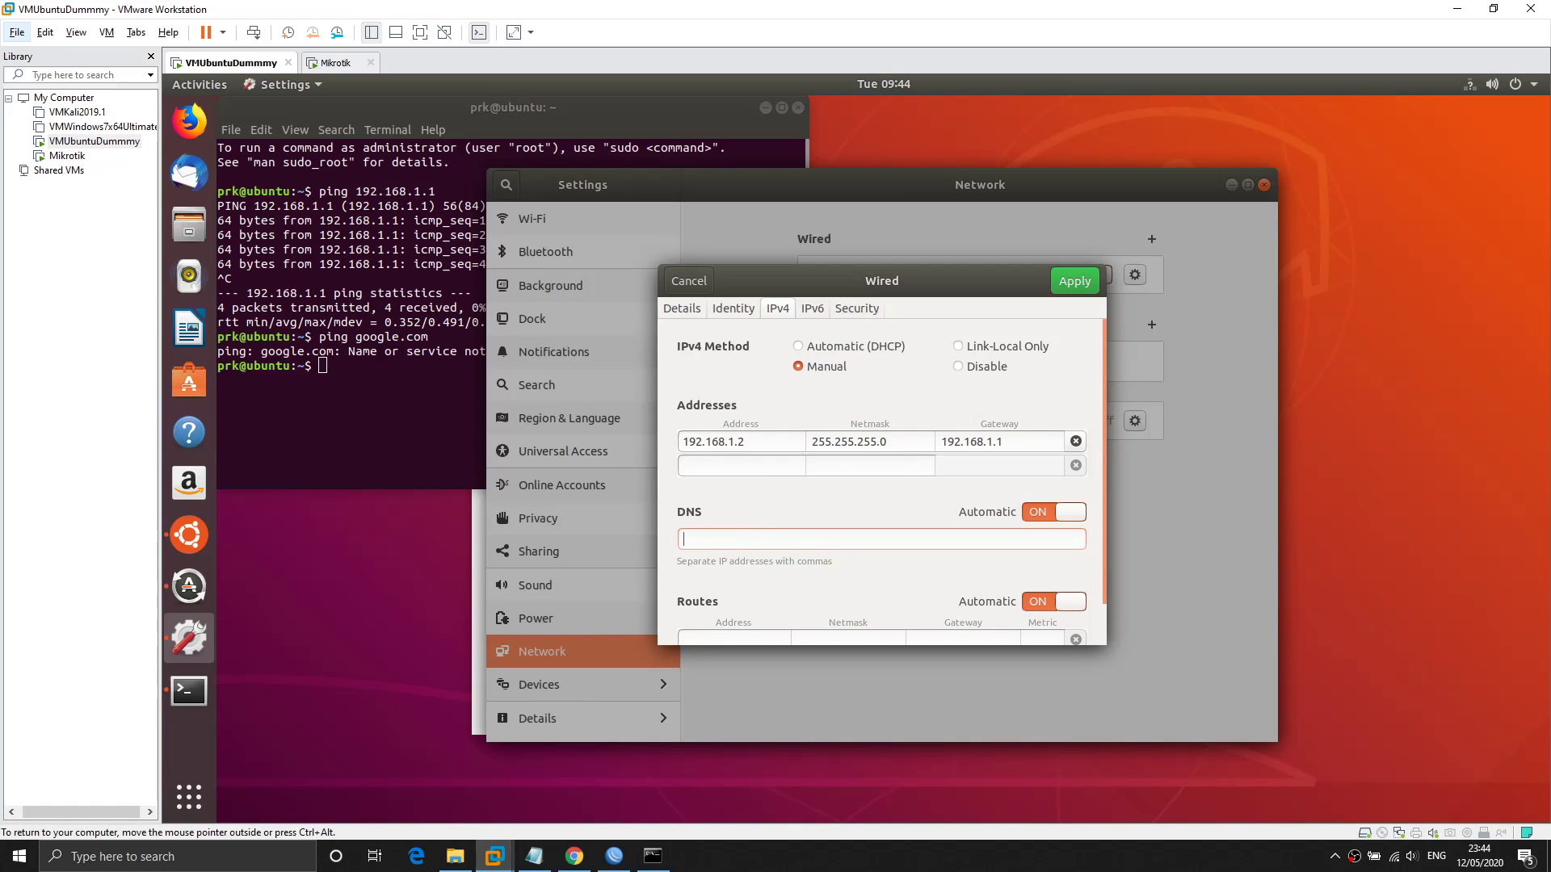
type("192.168.201.2")
Enable Allow Remote Requests in the router's DNS settings and apply it.
left_click(614, 856)
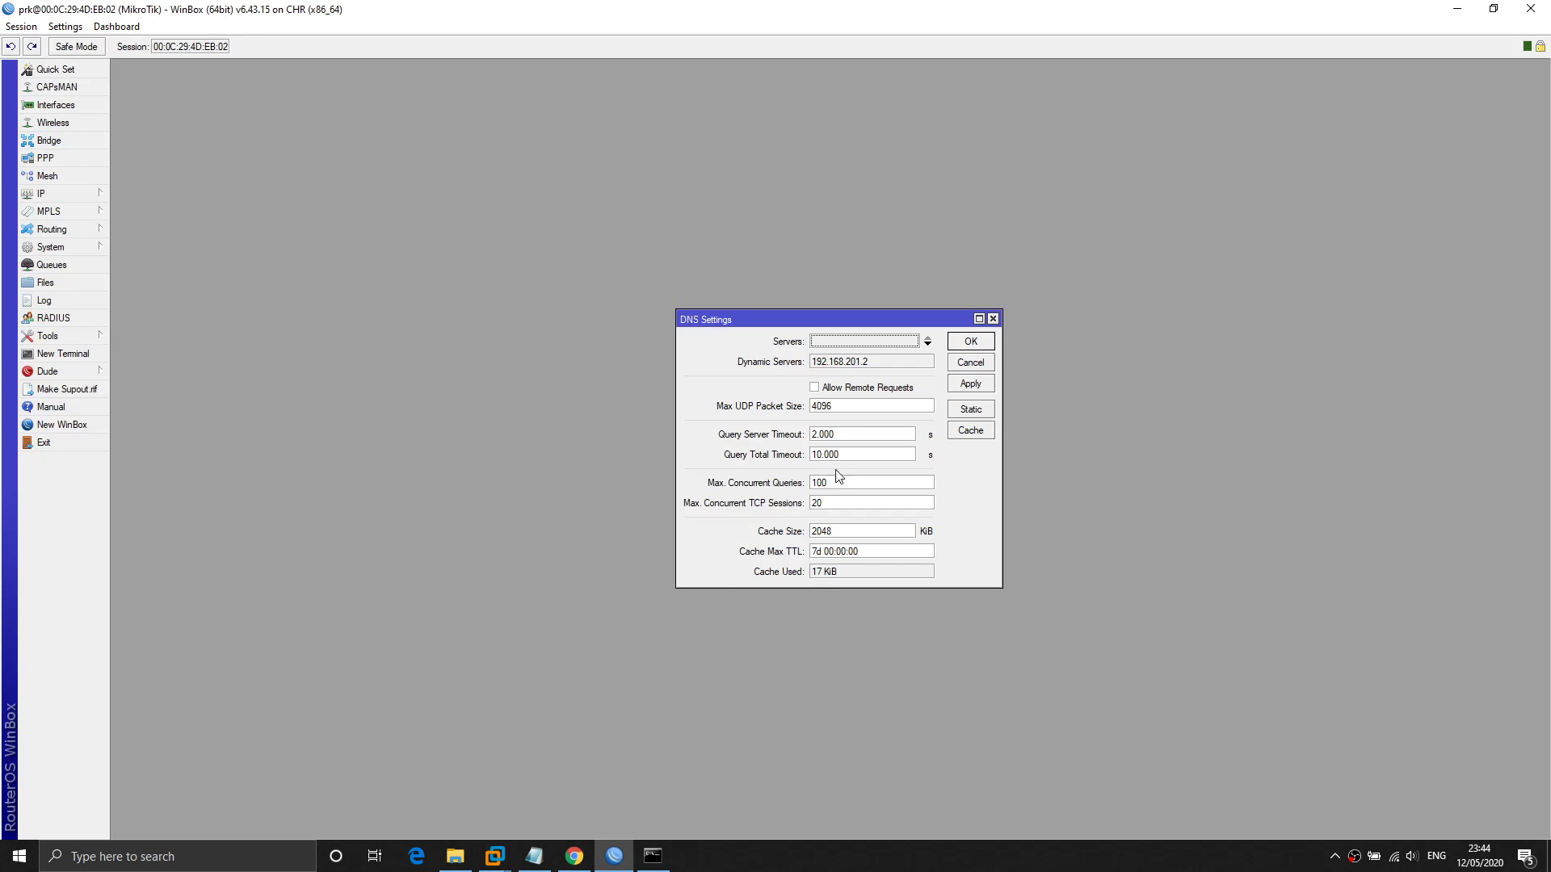
left_click(866, 390)
left_click(975, 384)
Select the Ubuntu VM's current DNS value 192.168.201.2.
left_click(493, 855)
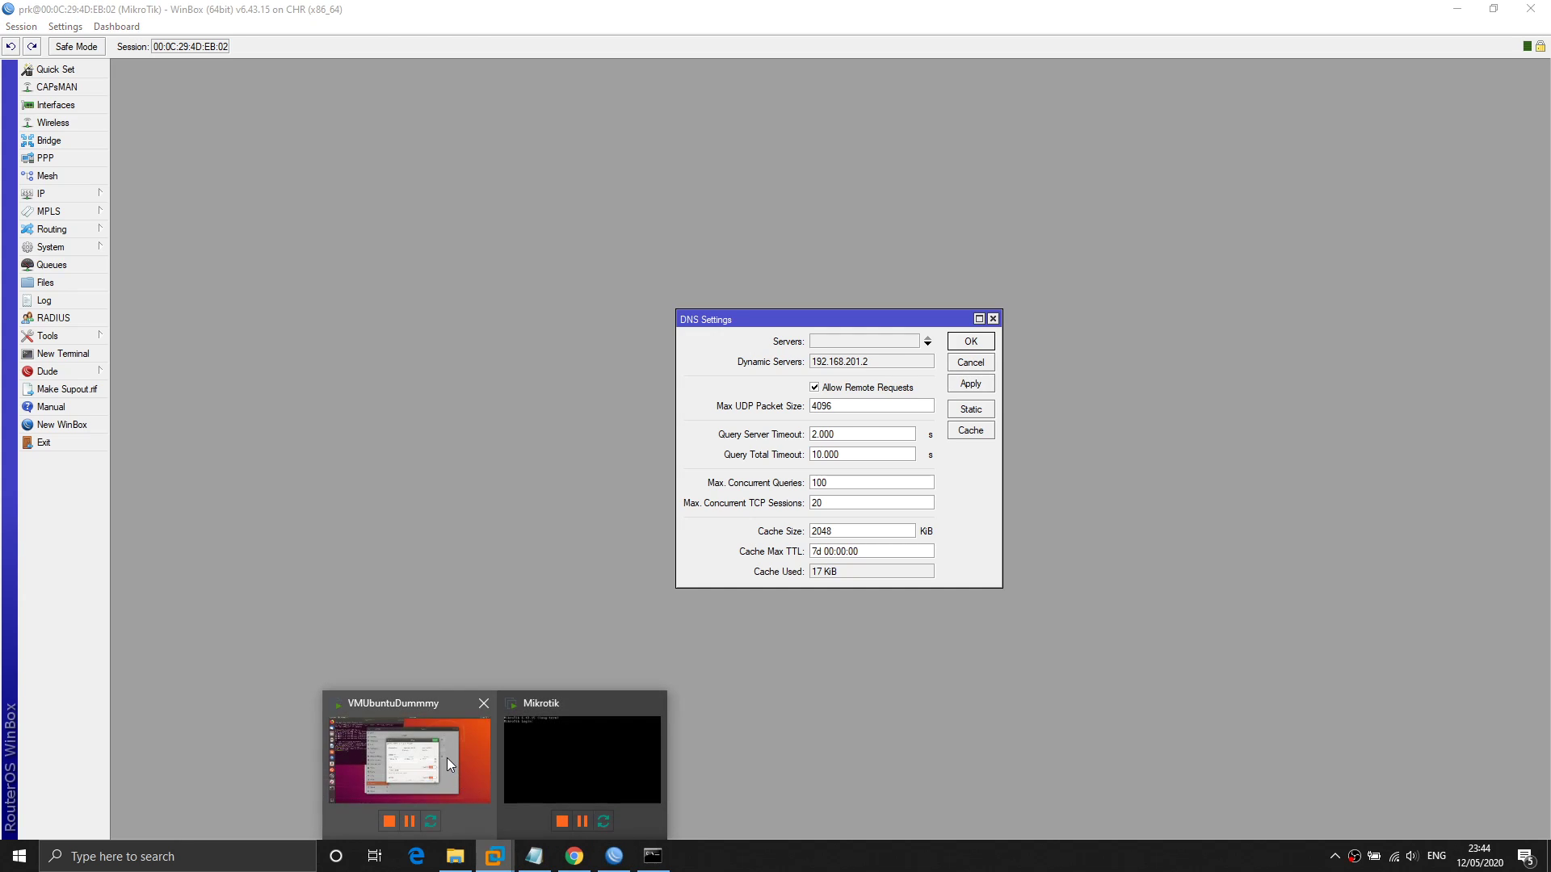
left_click(446, 757)
left_click_drag(763, 540, 681, 539)
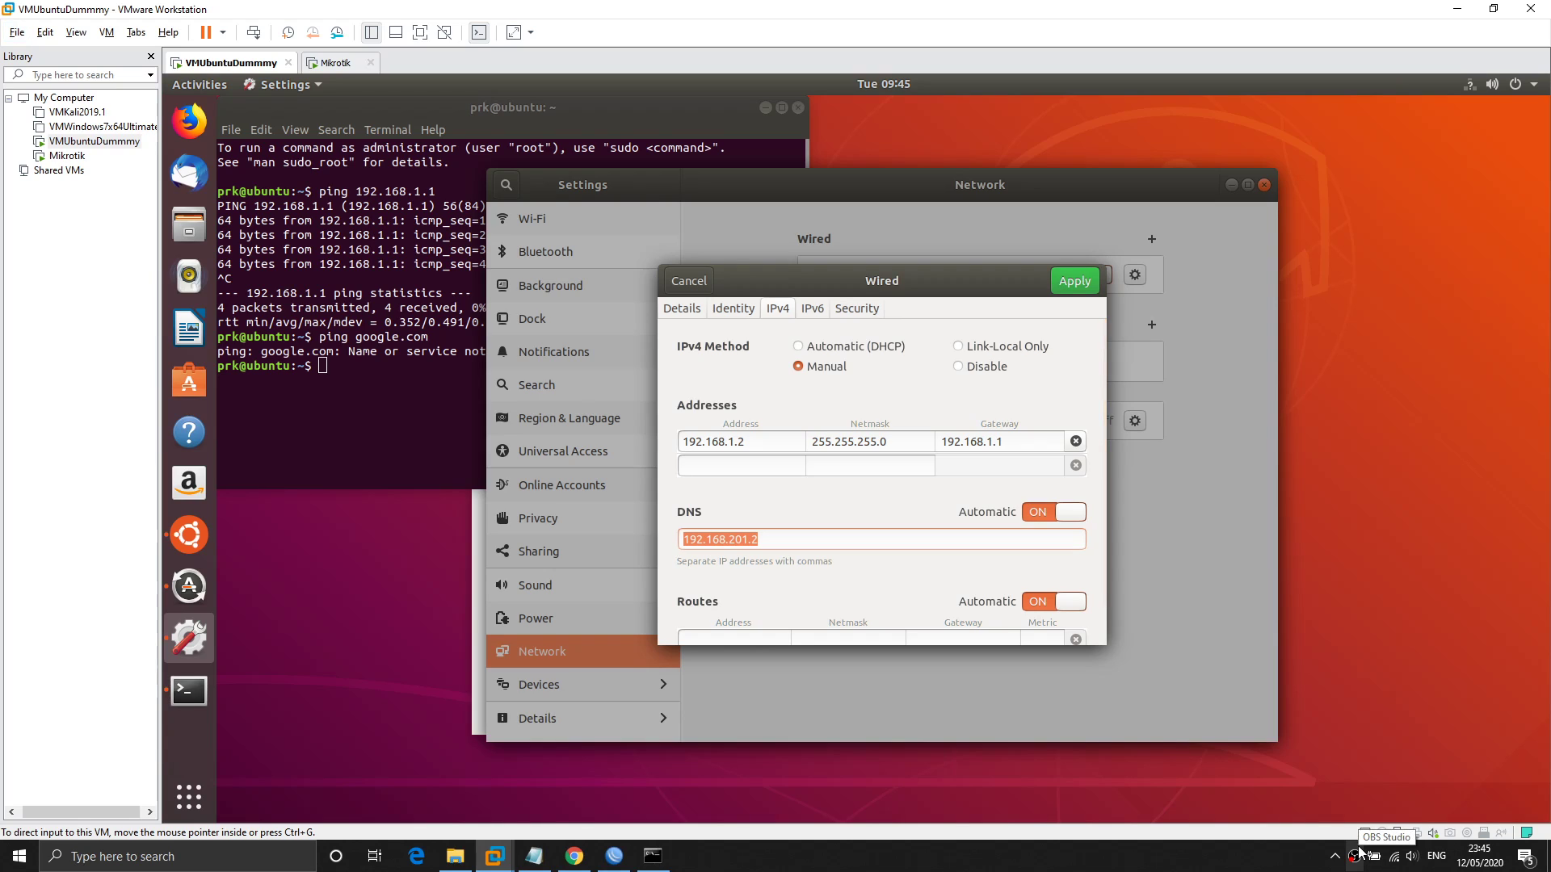
Replace the Ubuntu VM's DNS server value with 192.168.1.1.
left_click(866, 538)
key("ctrl+a")
key("BackSpace")
type("119")
key("BackSpace")
key("BackSpace")
key("BackSpace")
type("92.168.")
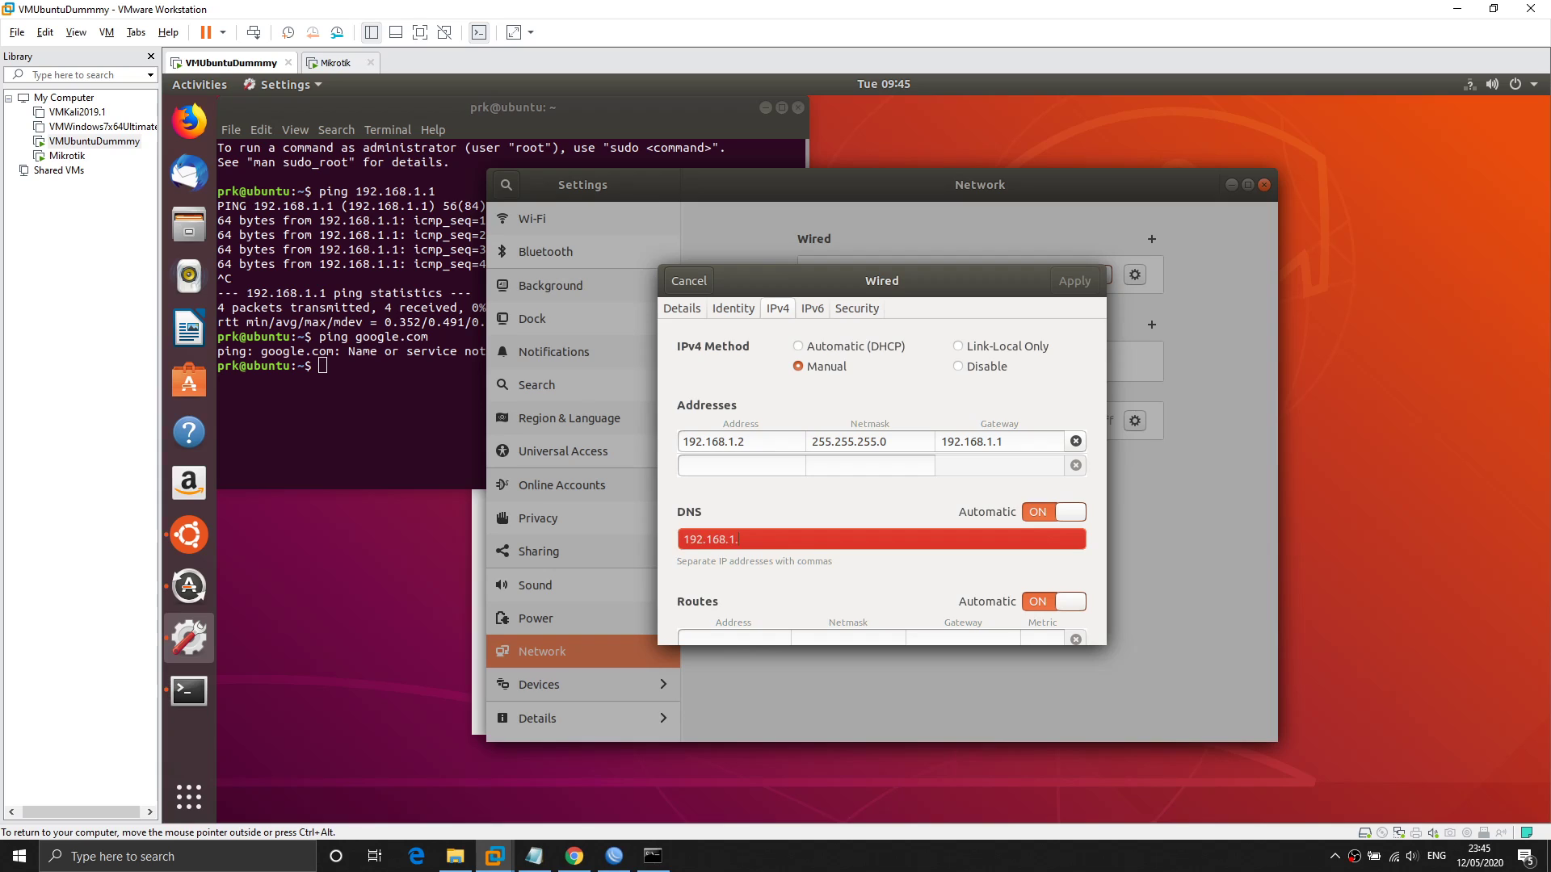
type("1.1")
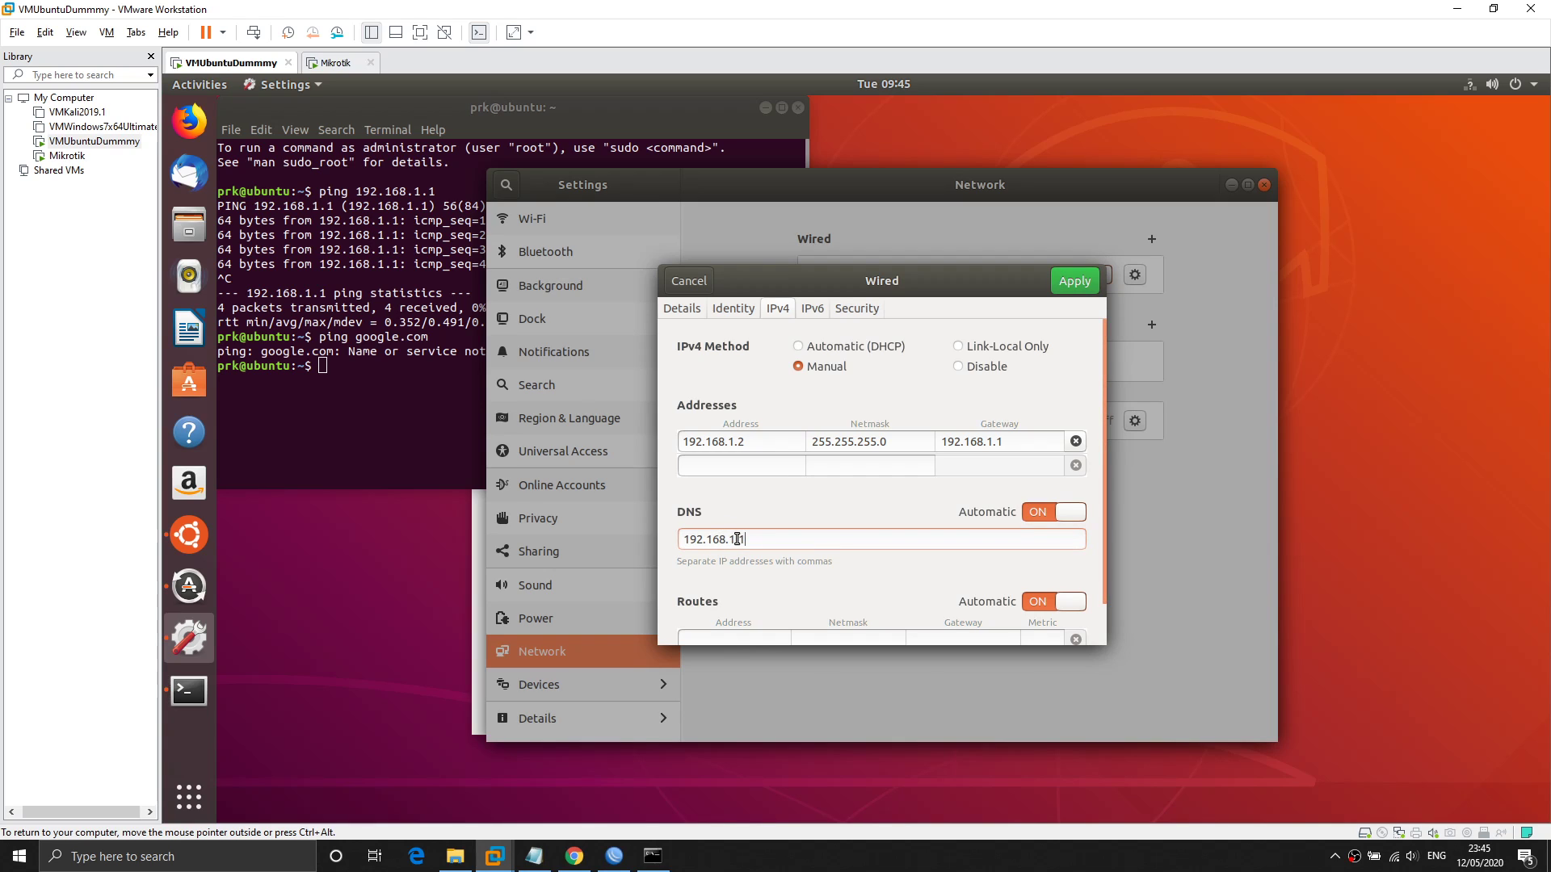
Close the router's DNS Settings with OK, keeping remote requests allowed.
left_click(614, 856)
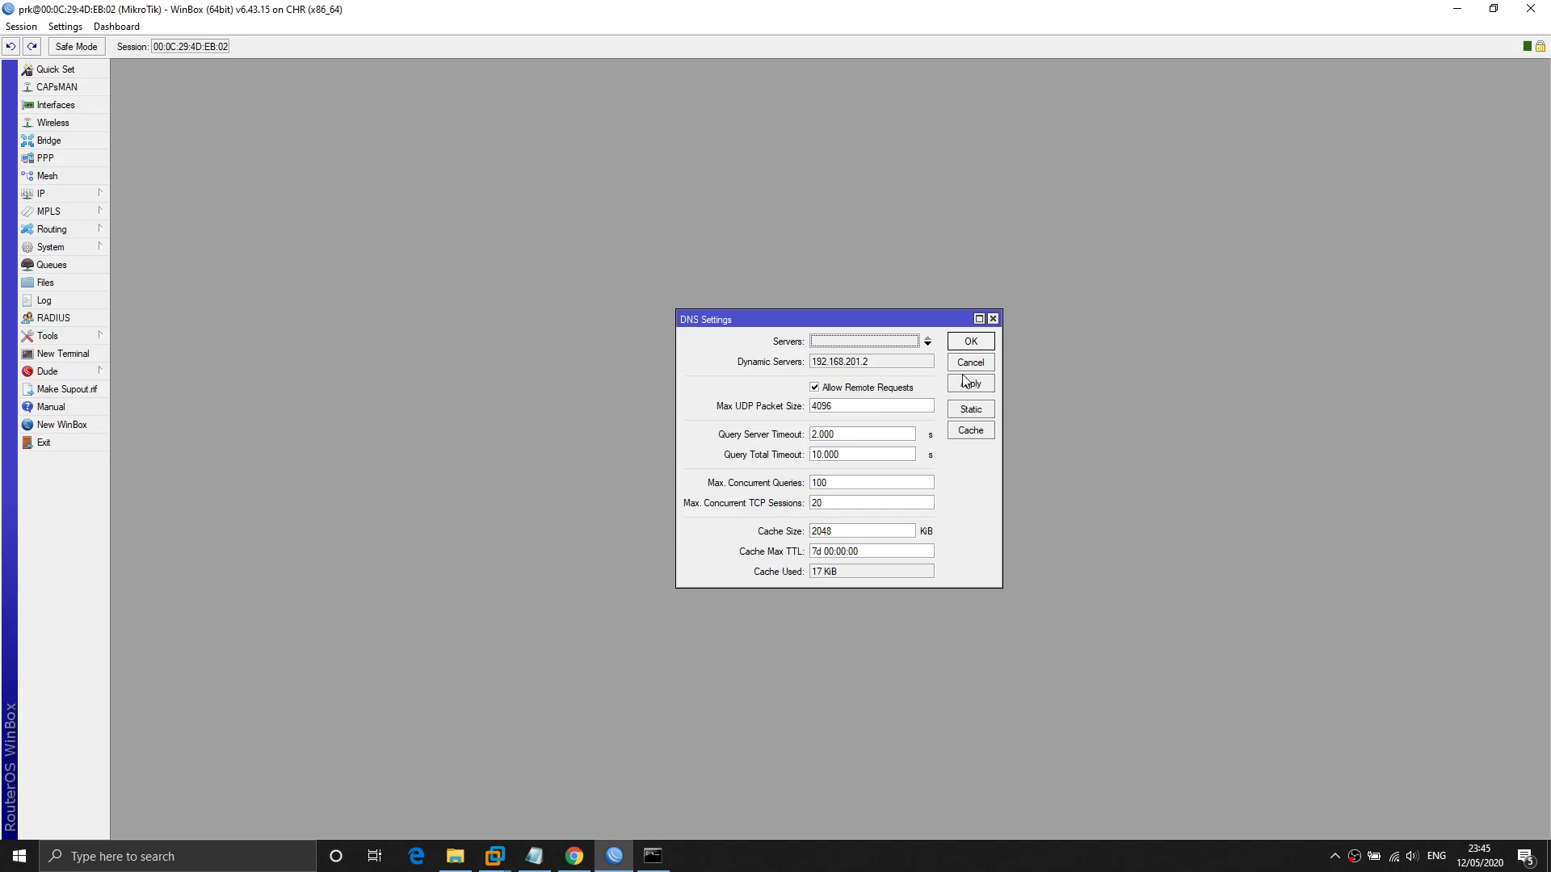
mouse_move(495, 866)
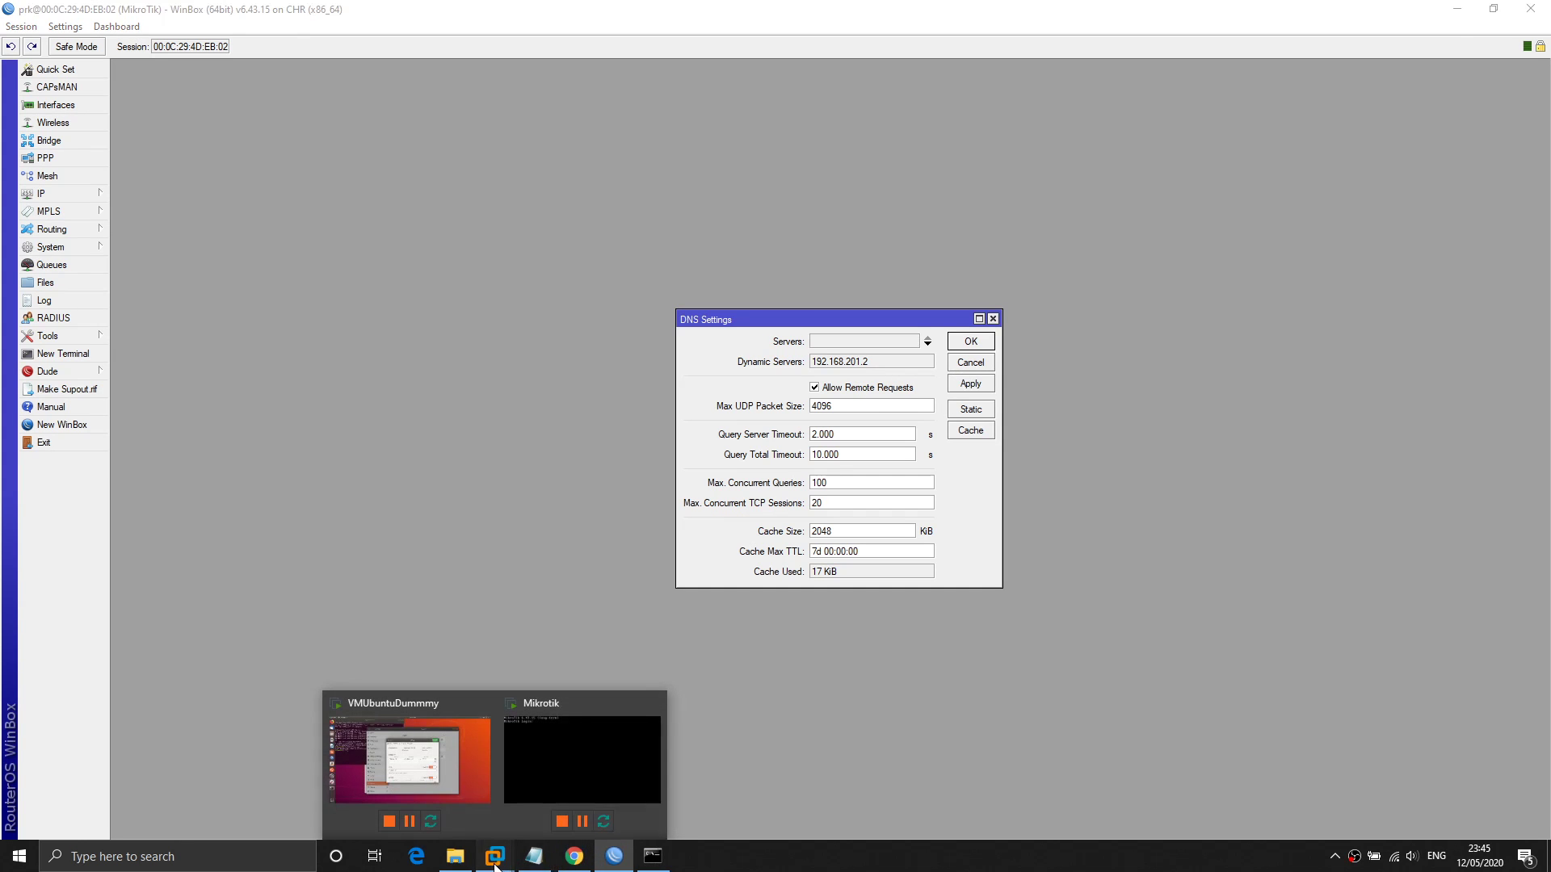
left_click(444, 757)
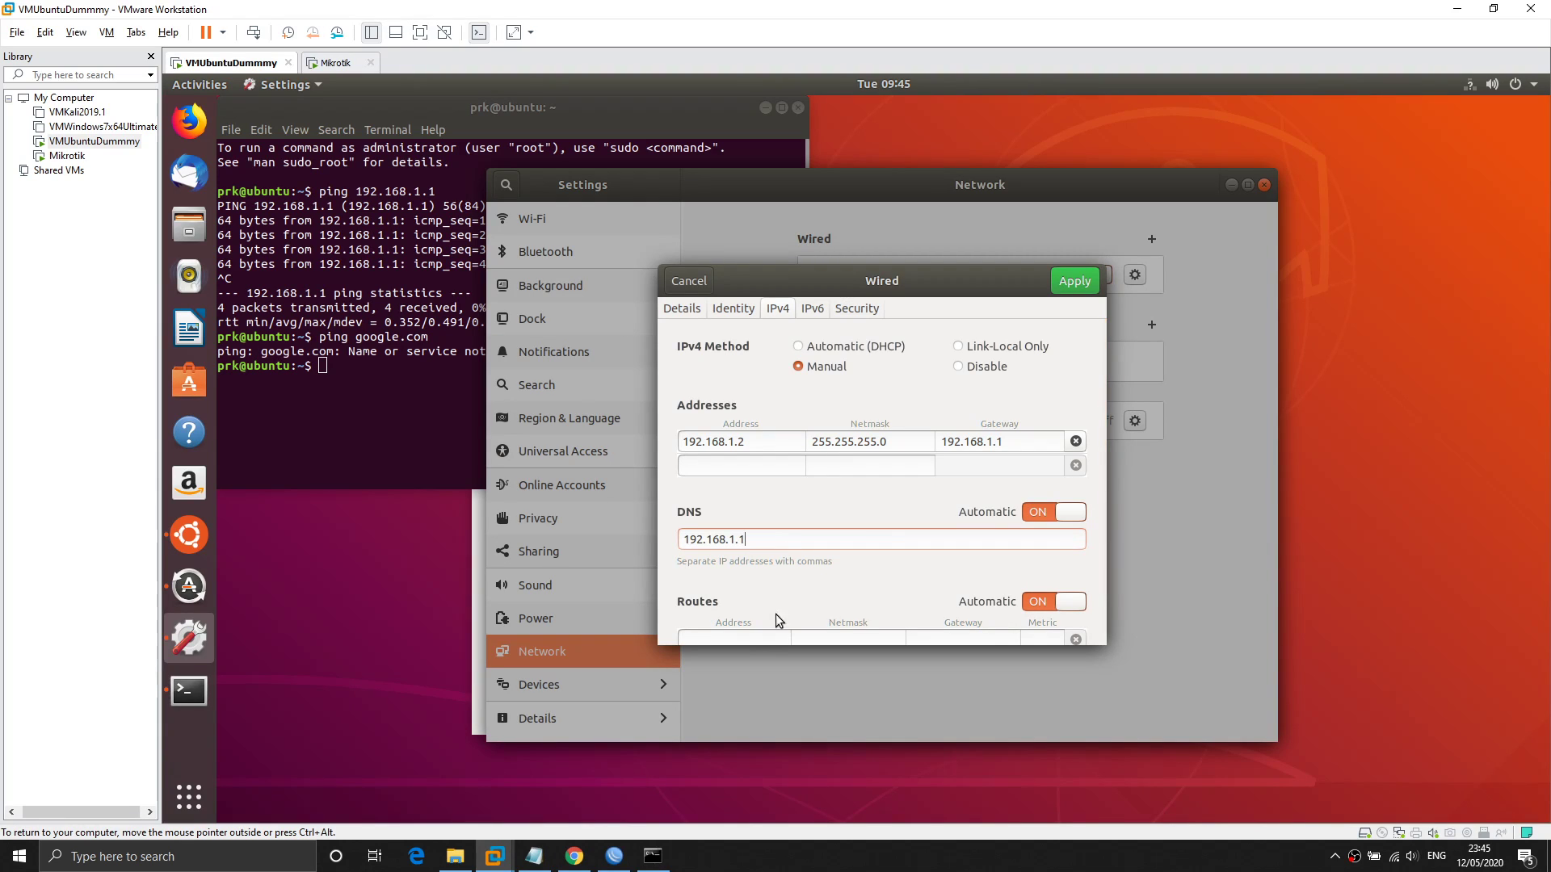
left_click(614, 857)
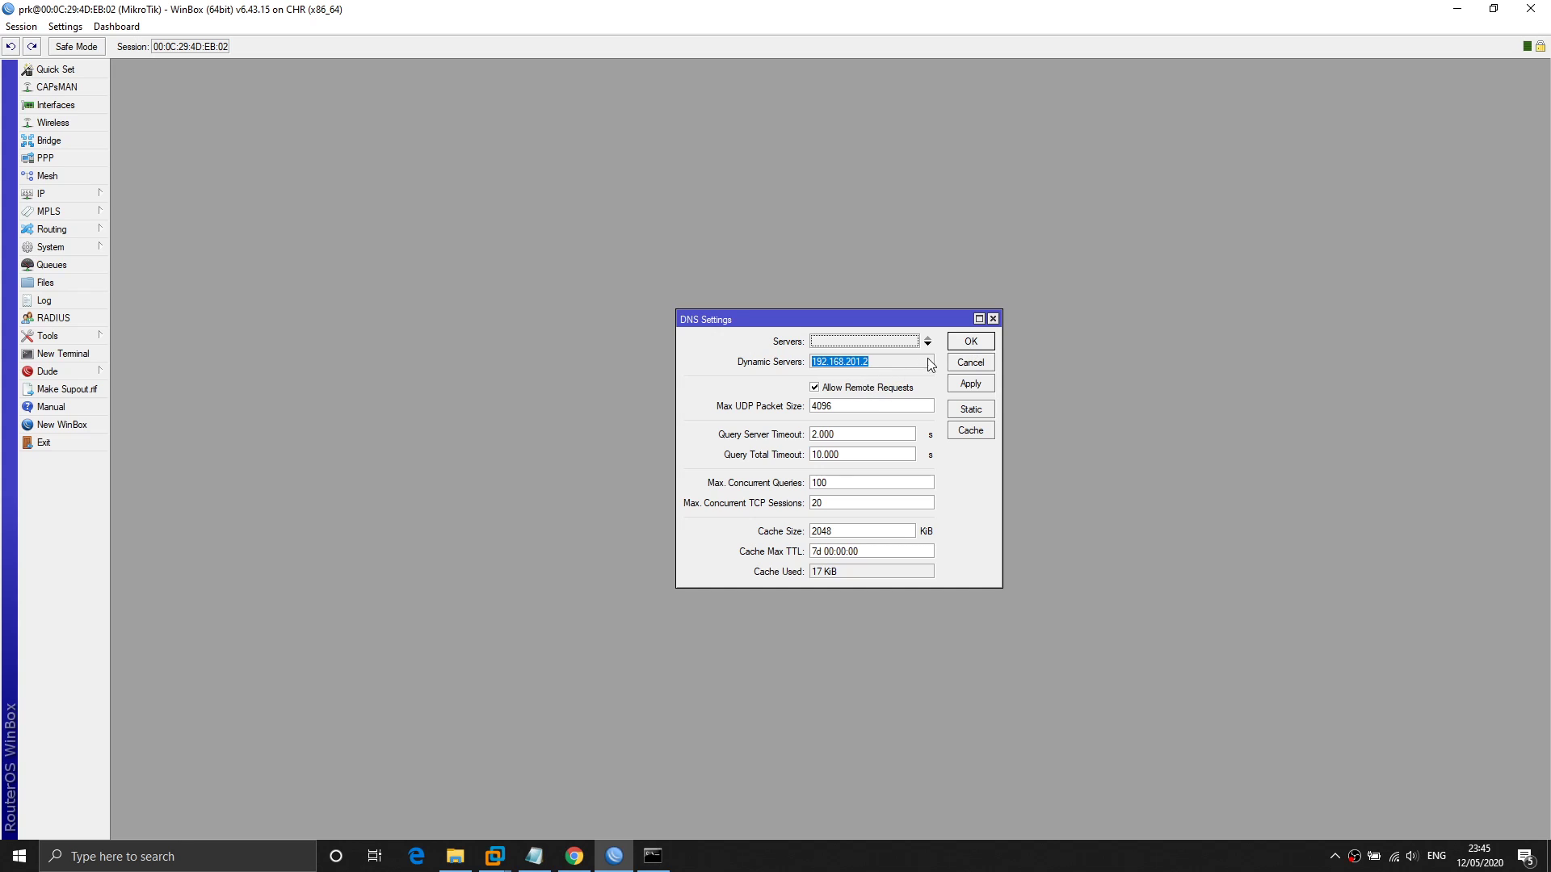
left_click(956, 345)
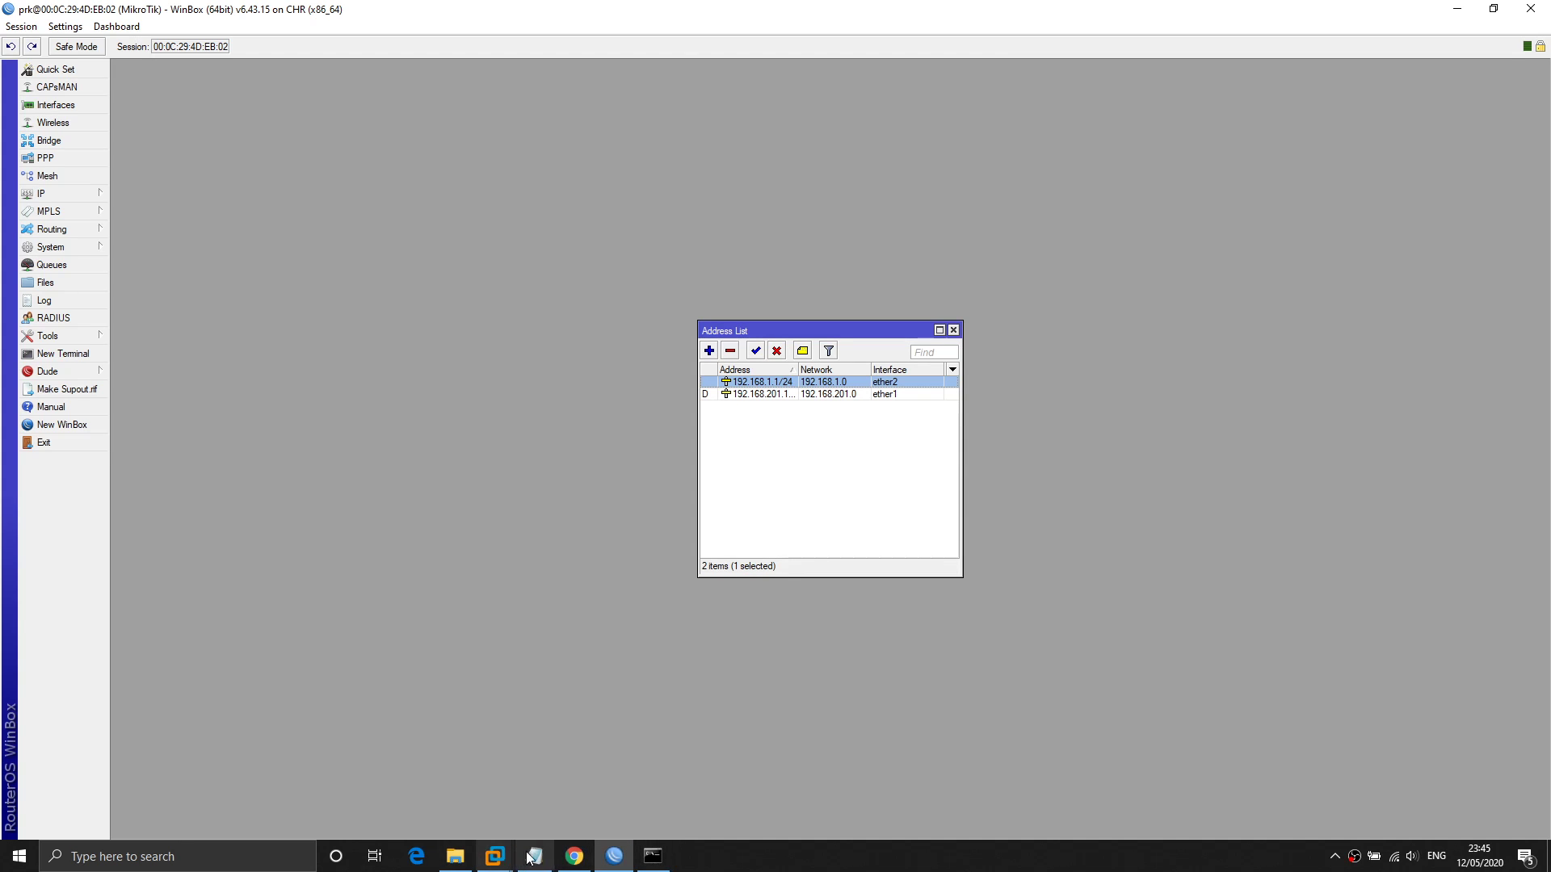
mouse_move(579, 867)
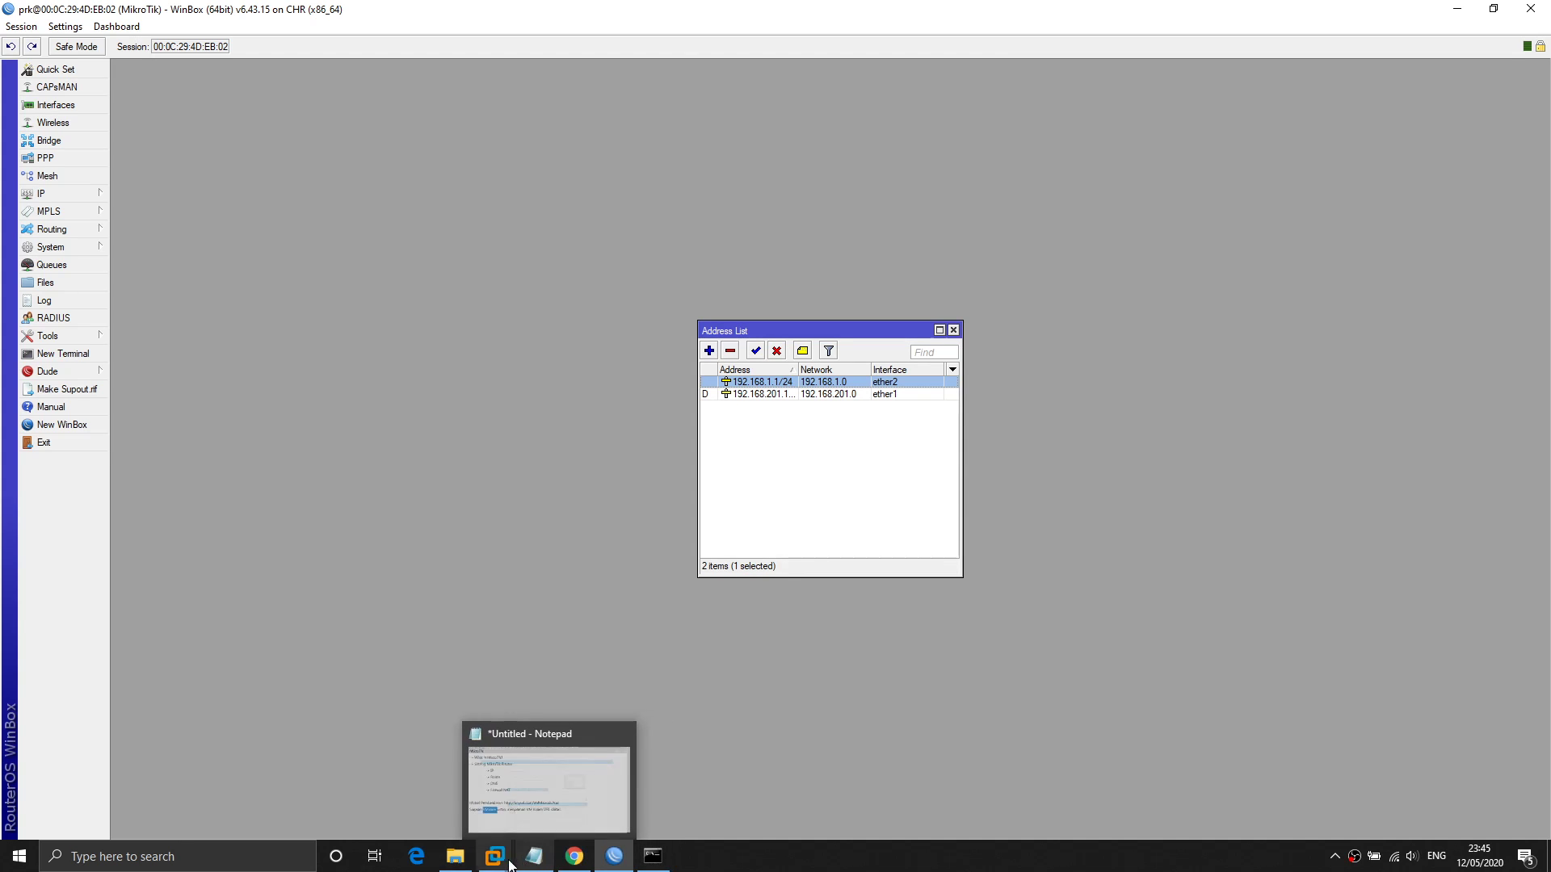
mouse_move(532, 844)
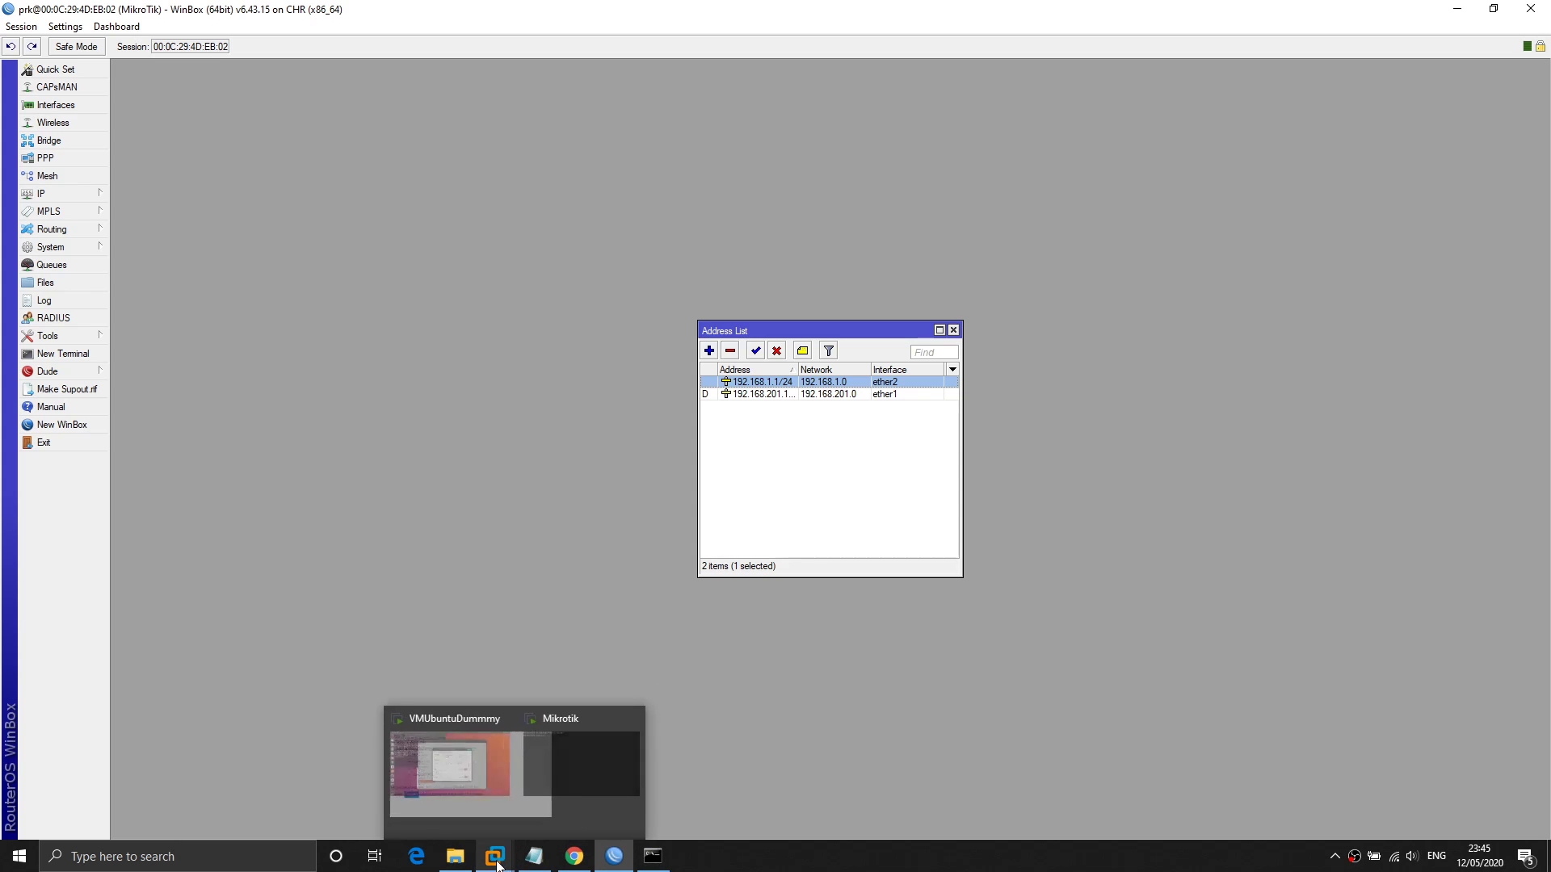
left_click(467, 768)
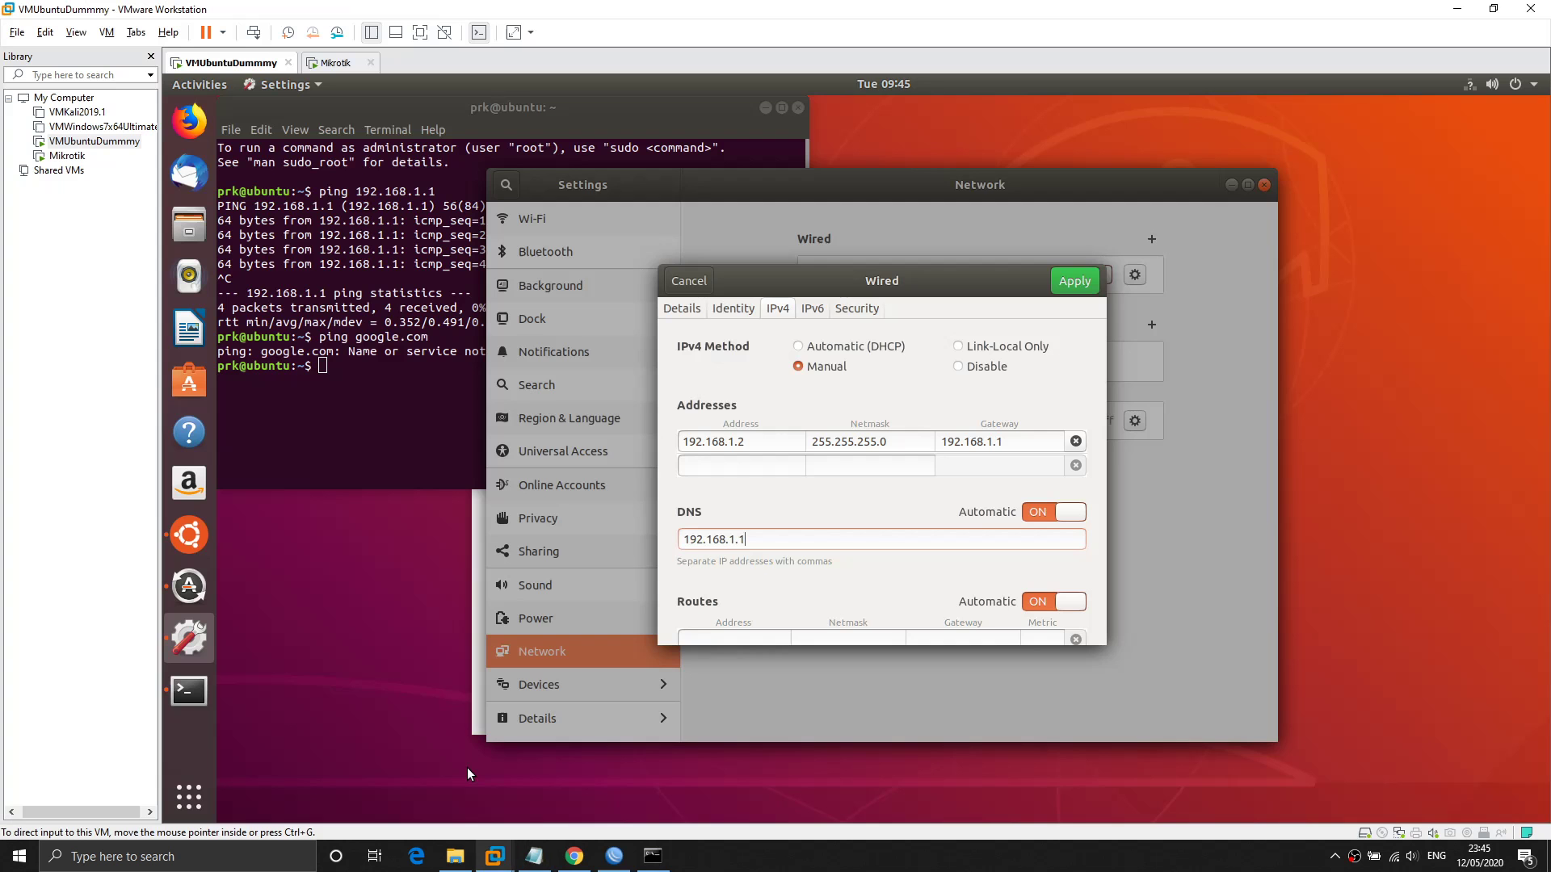
Apply the 192.168.1.1 DNS setting and ping google.com from the Ubuntu terminal.
left_click(1058, 283)
left_click(409, 408)
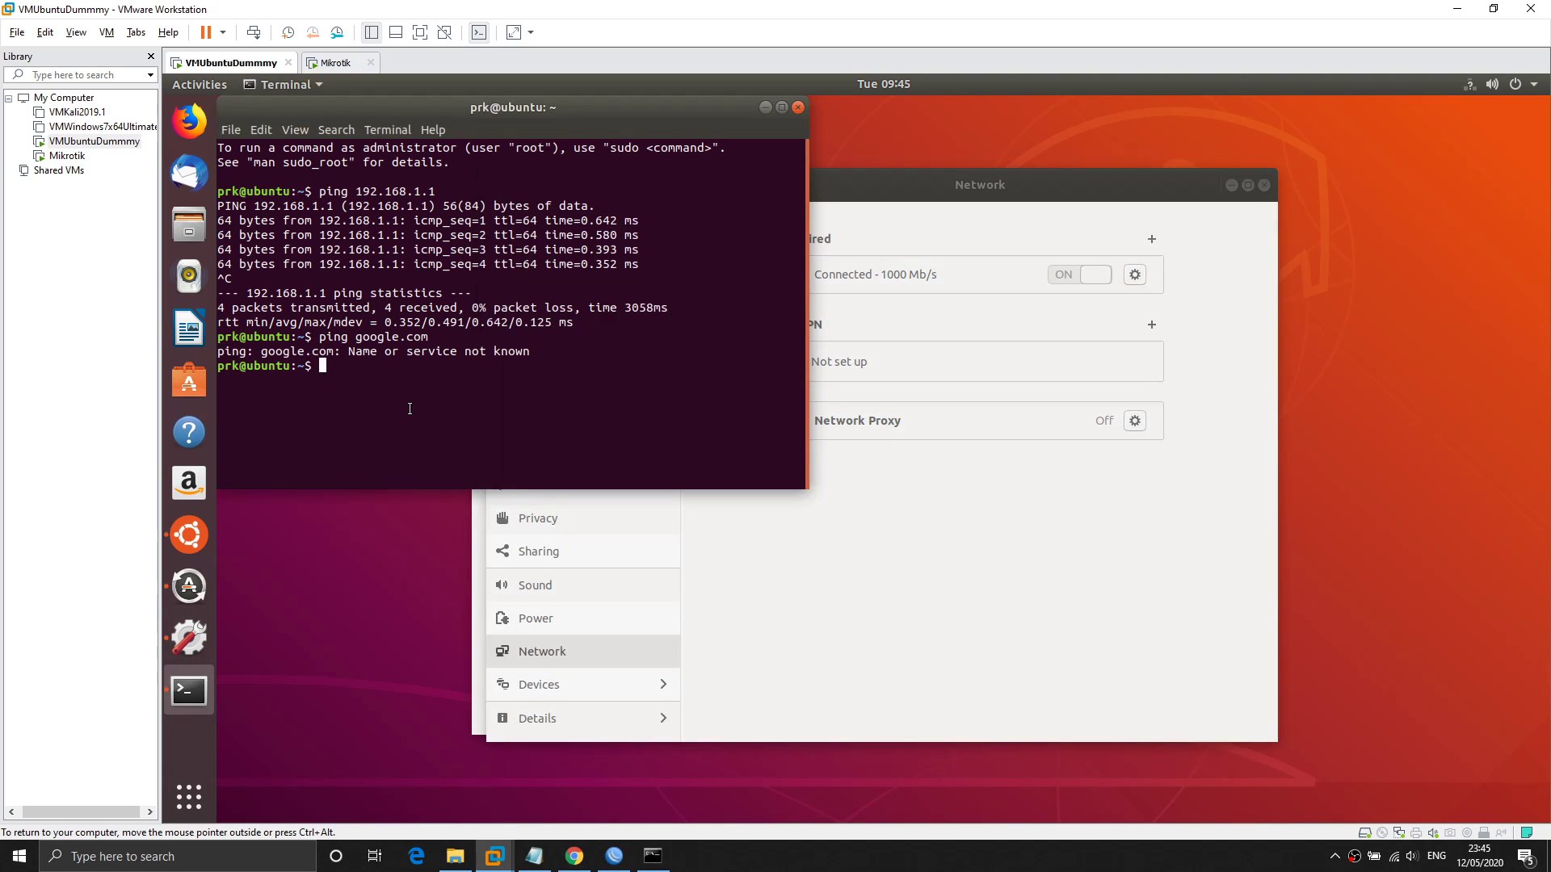
type("ping google.com")
key("Return")
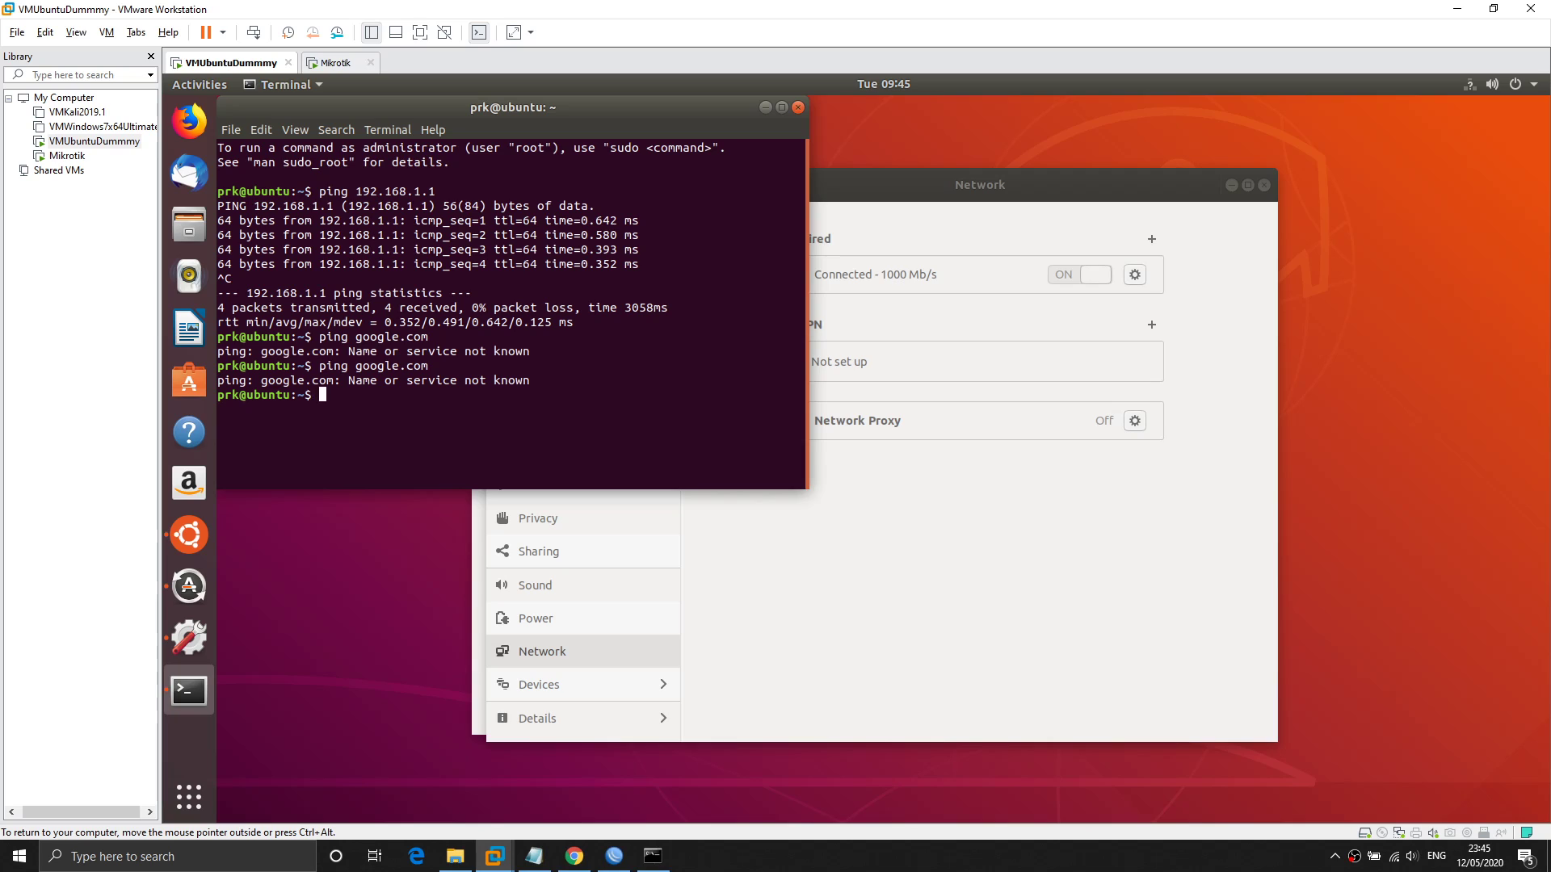
Restart the wired connection, then rerun the google.com ping.
left_click(1065, 299)
left_click(1065, 273)
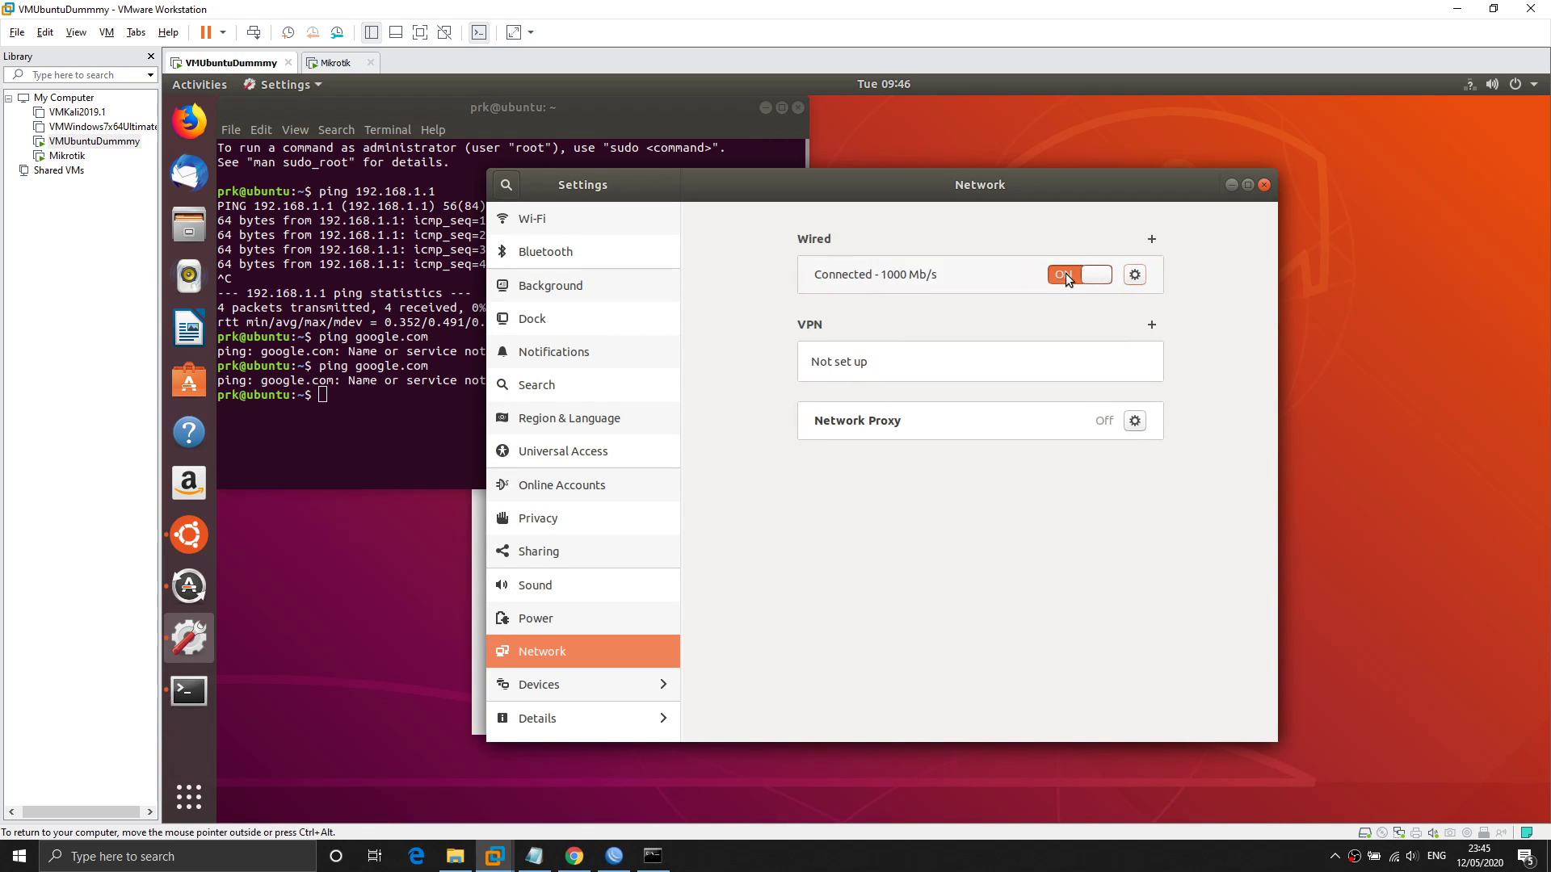
key("alt+Tab")
key("Up")
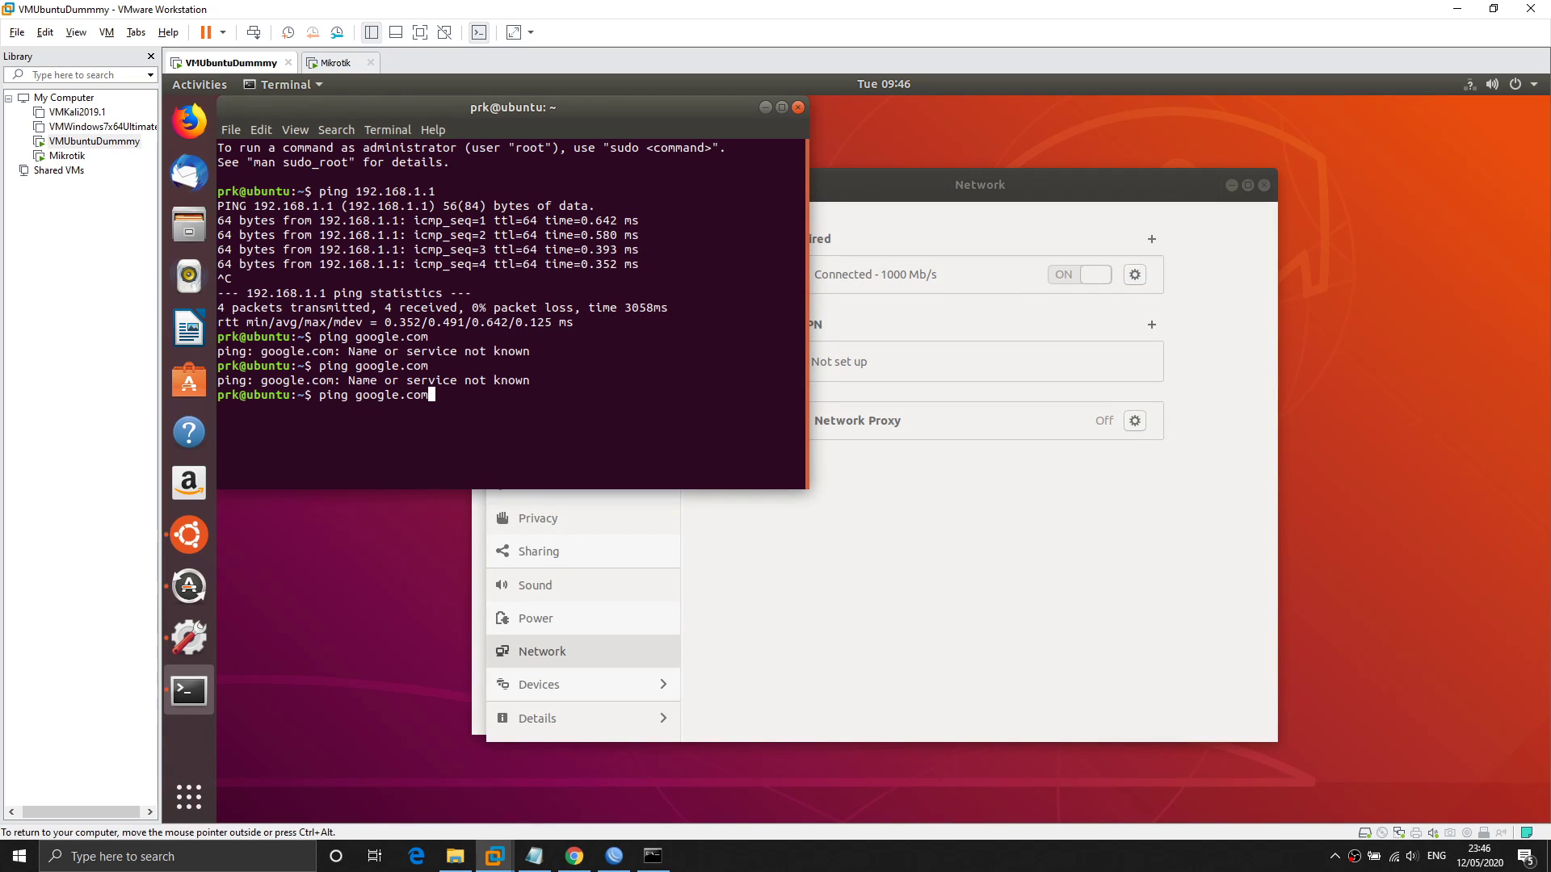
key("Return")
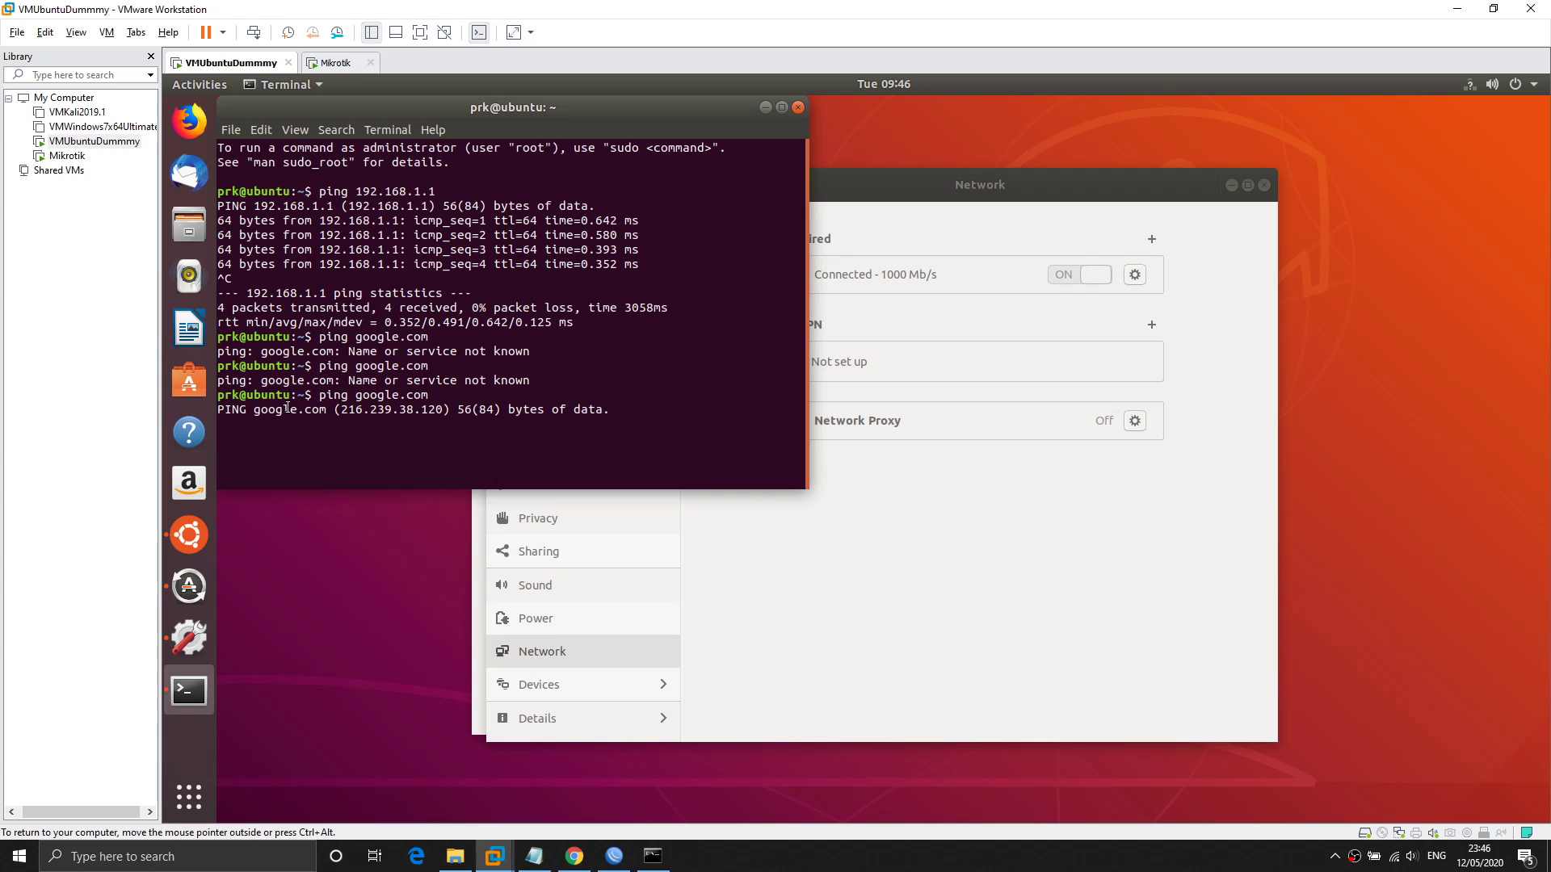
Stop the google.com ping, which resolved to 216.239.38.120 but got 100% packet loss.
left_click_drag(343, 414, 445, 411)
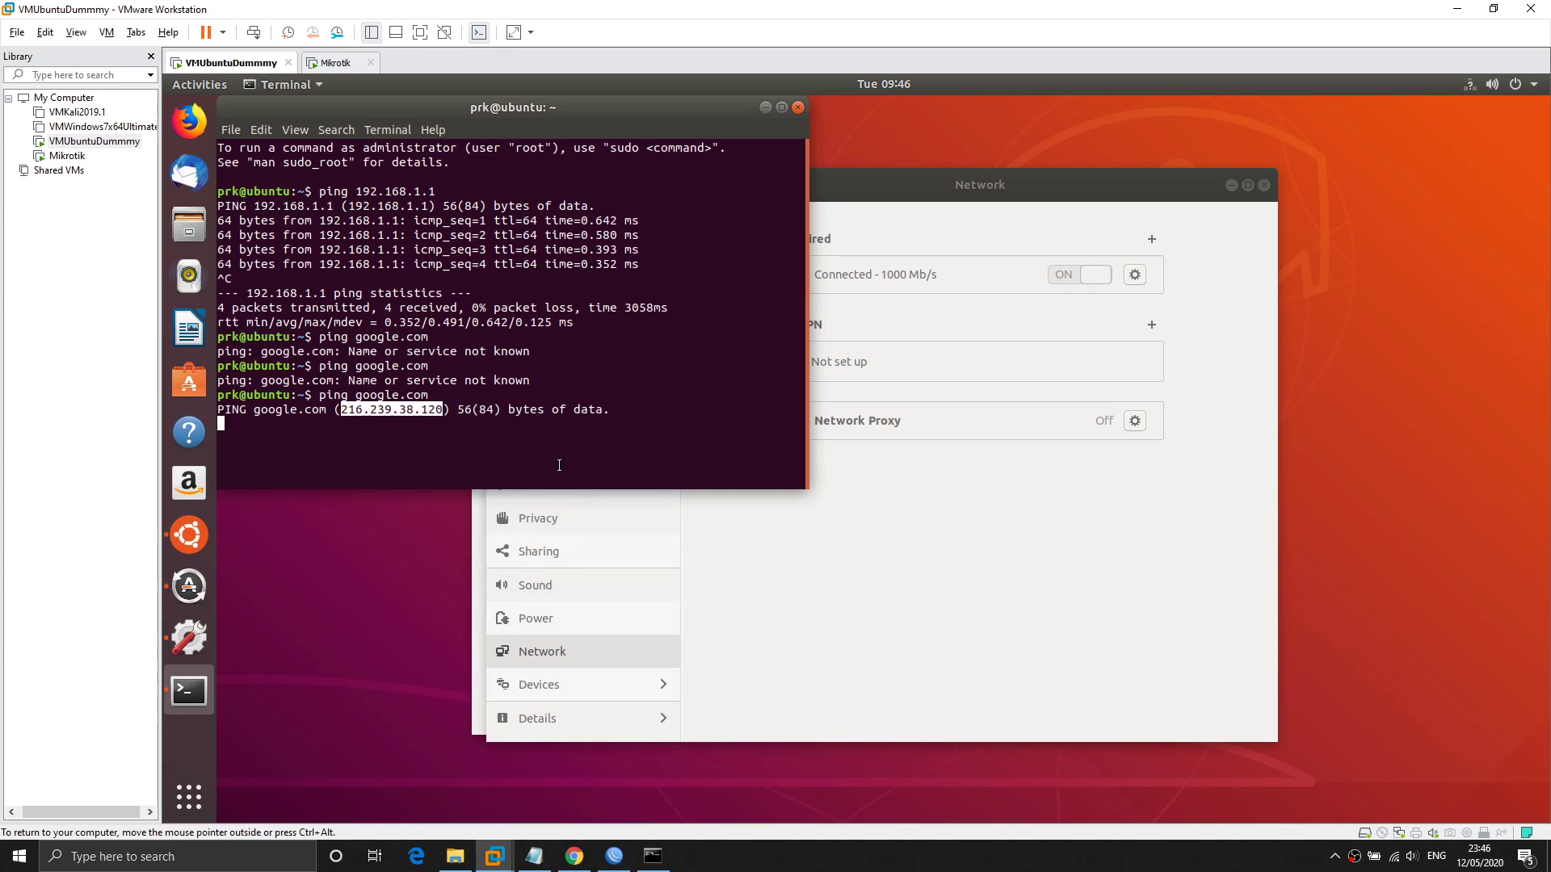
key("ctrl+c")
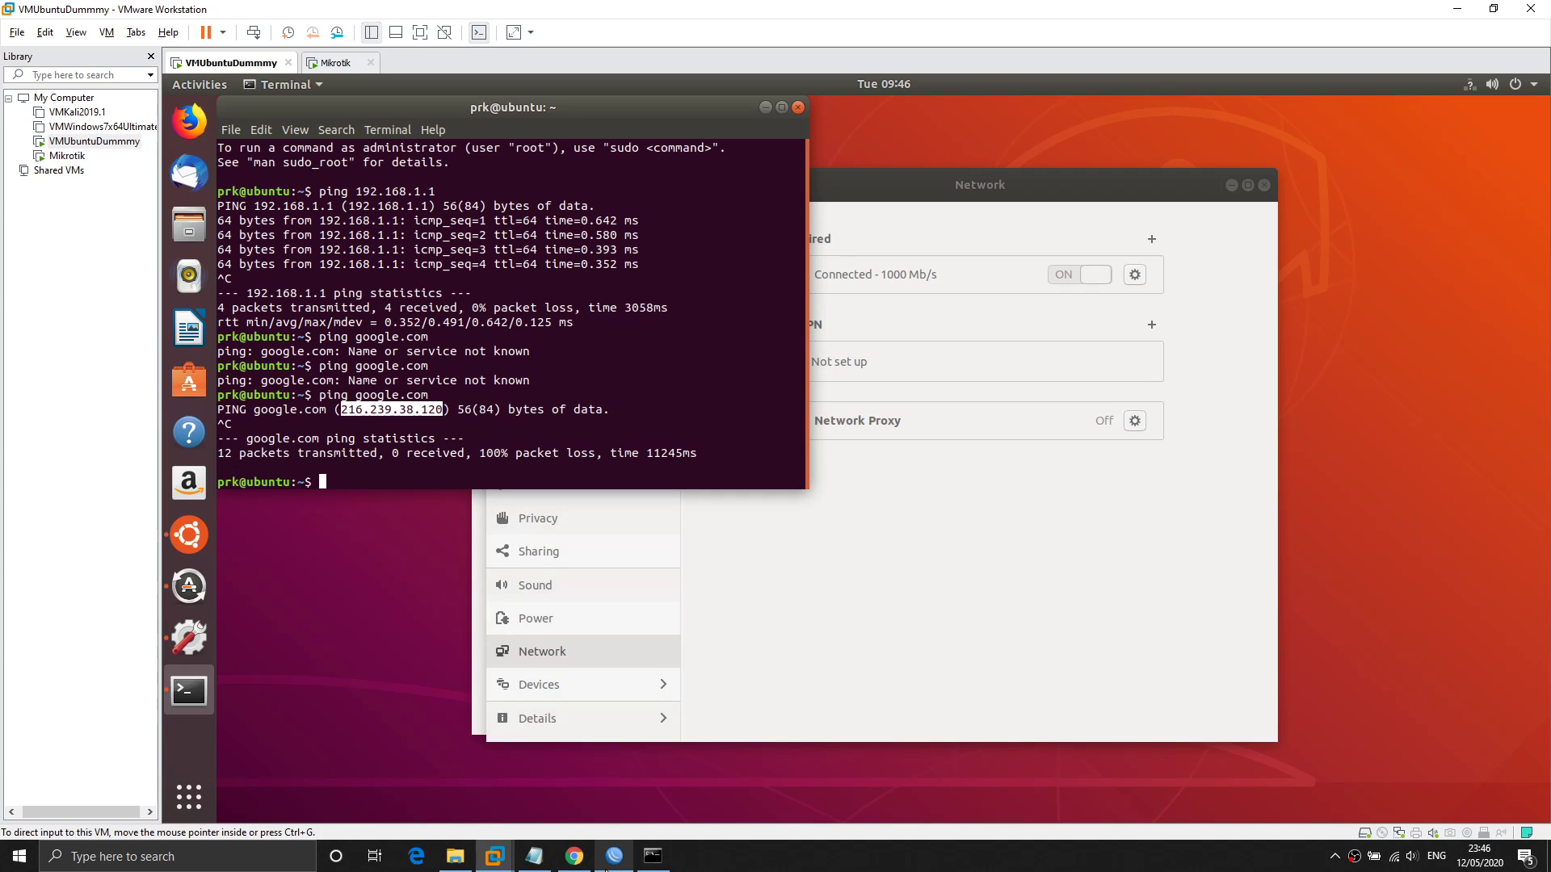
mouse_move(607, 864)
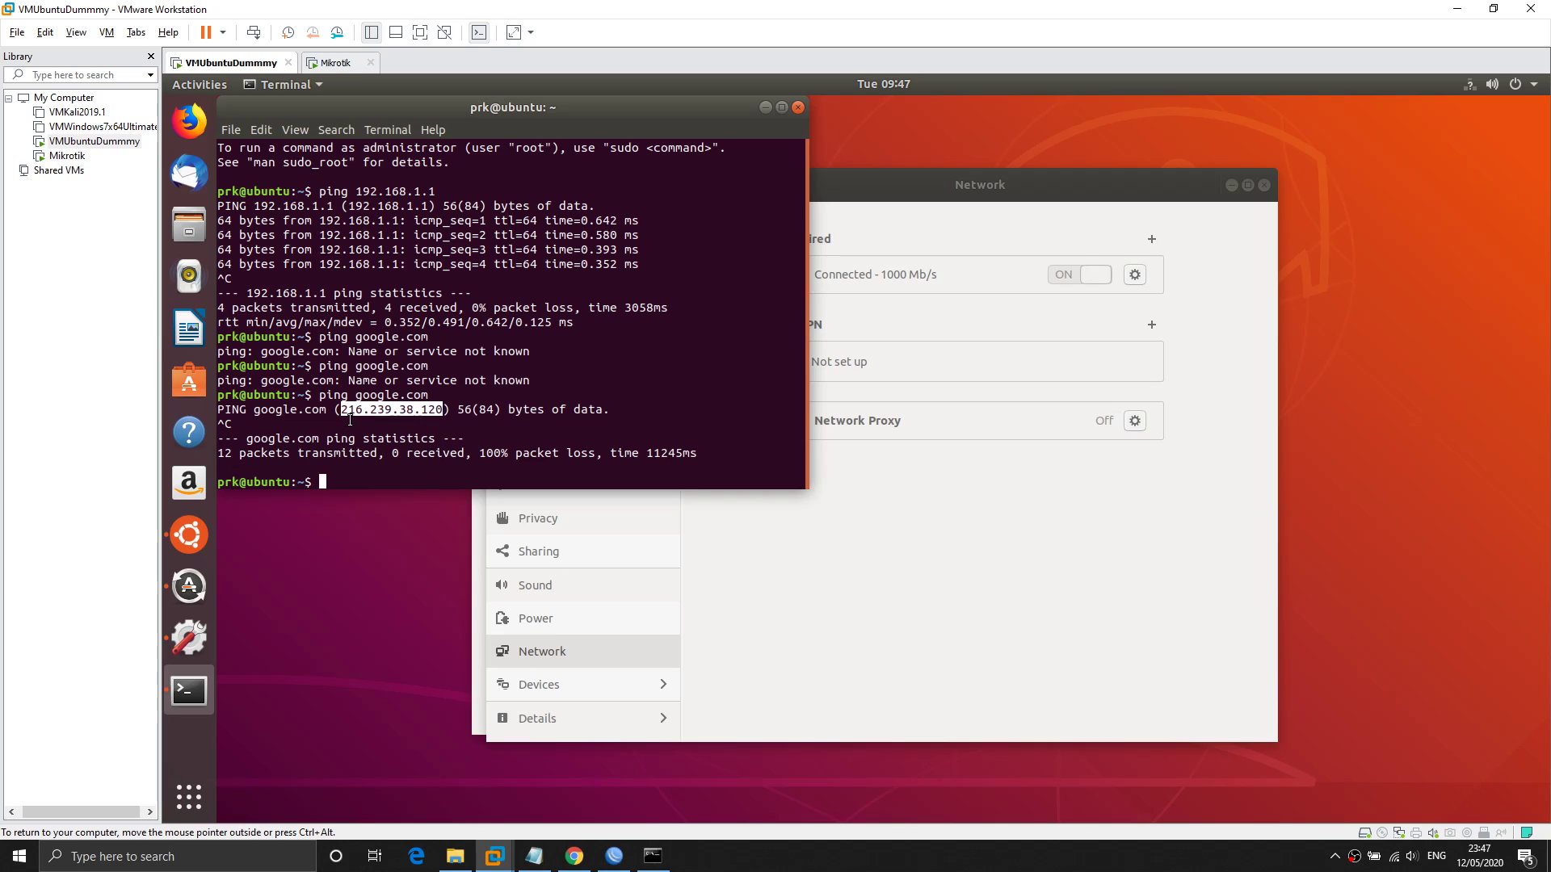
left_click_drag(256, 408, 318, 410)
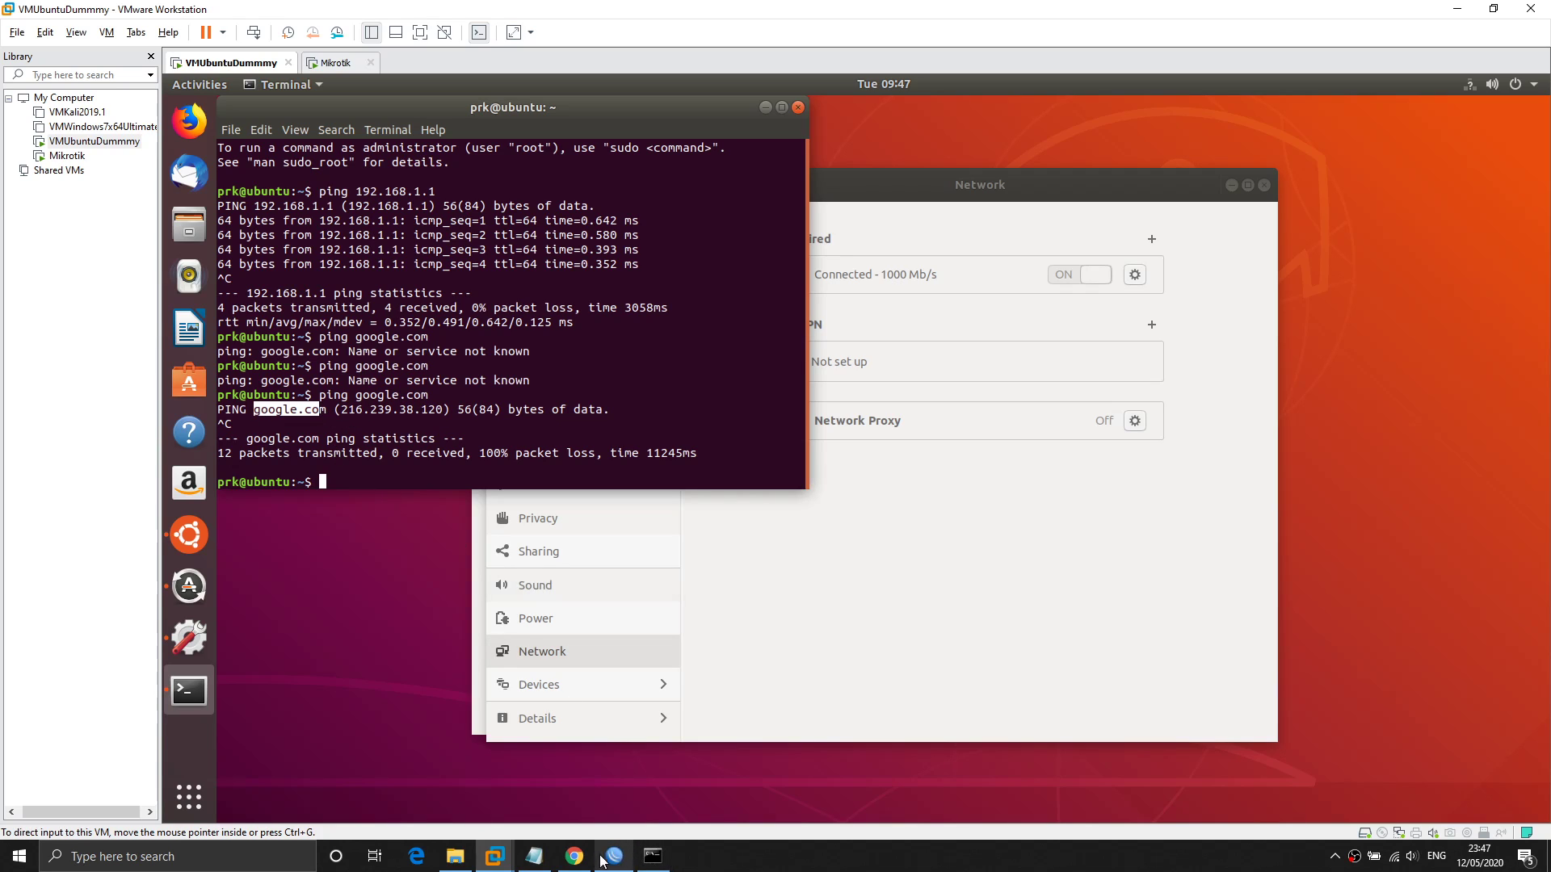
mouse_move(555, 863)
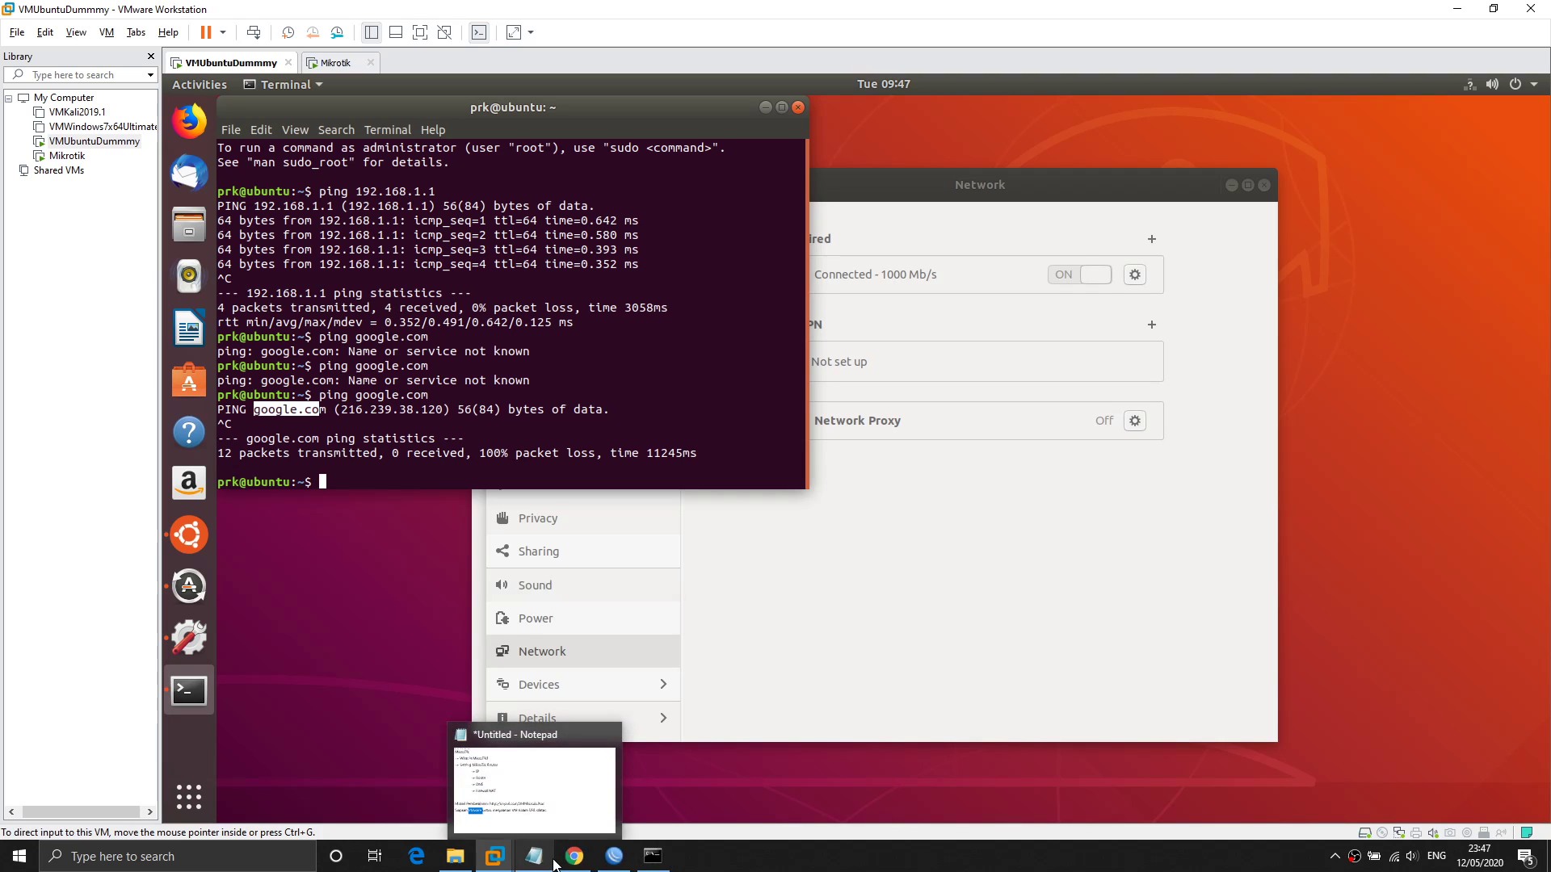
Check VMnet8's IPv4 address 192.168.201.1 in ipconfig, then return to WinBox's Address List.
left_click(653, 857)
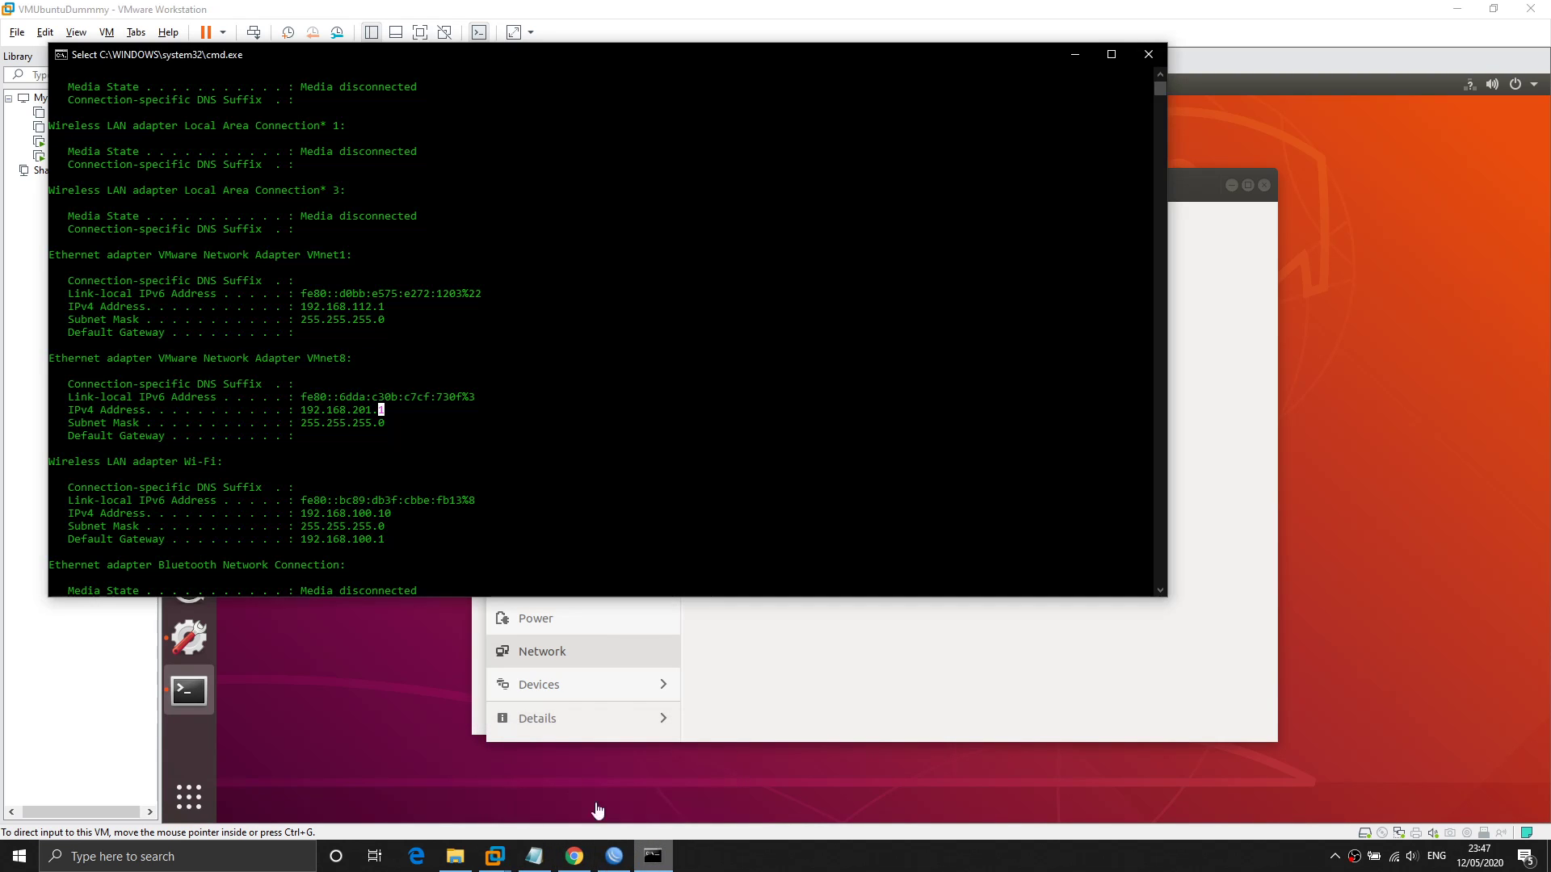
left_click_drag(303, 410, 382, 409)
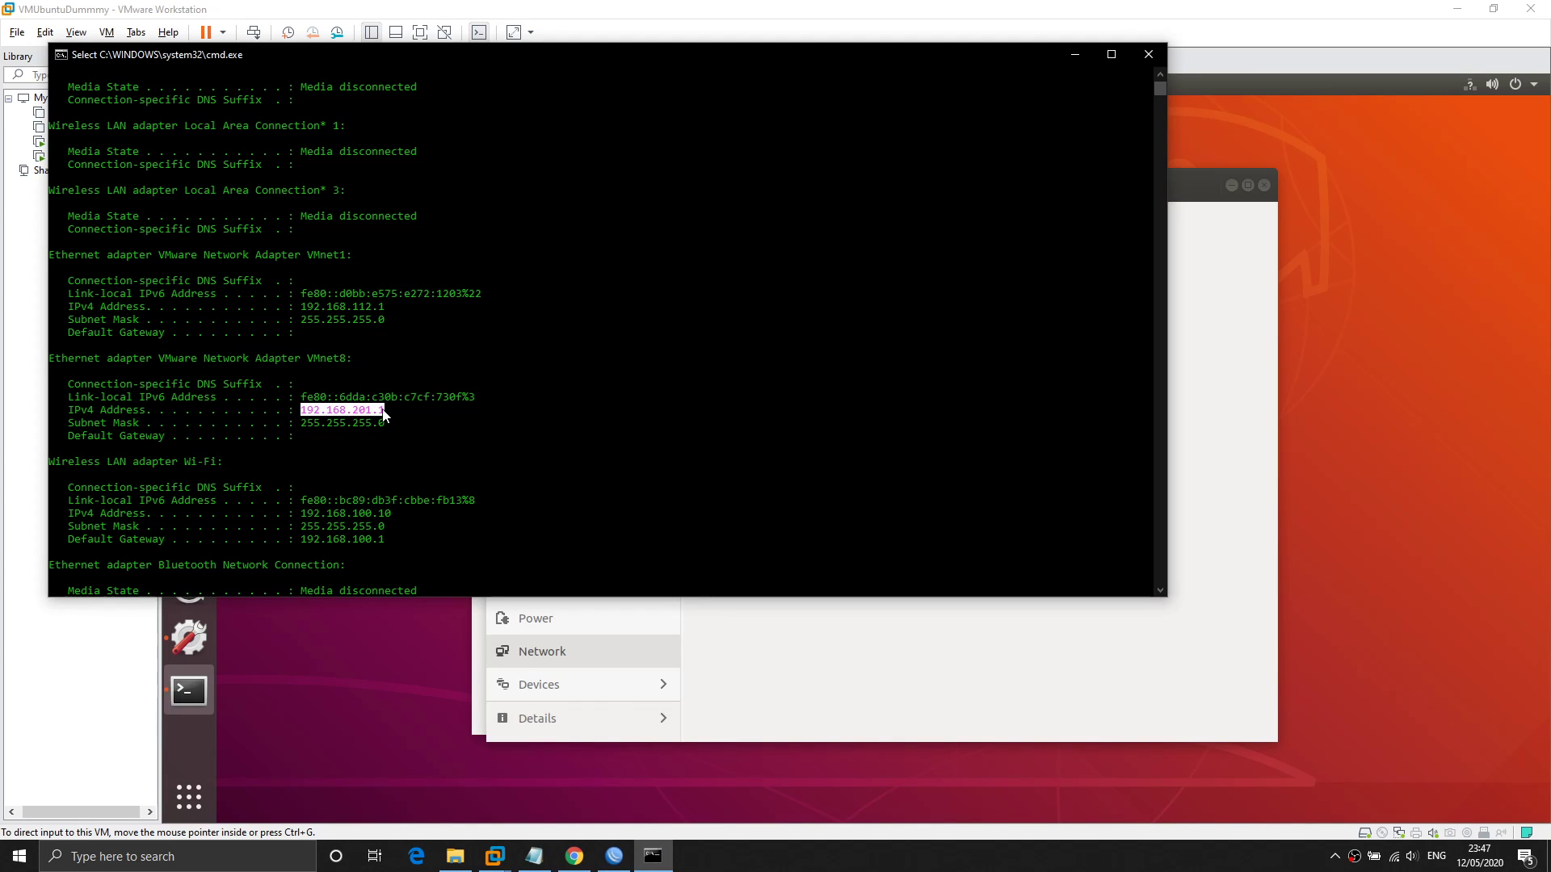
left_click(614, 856)
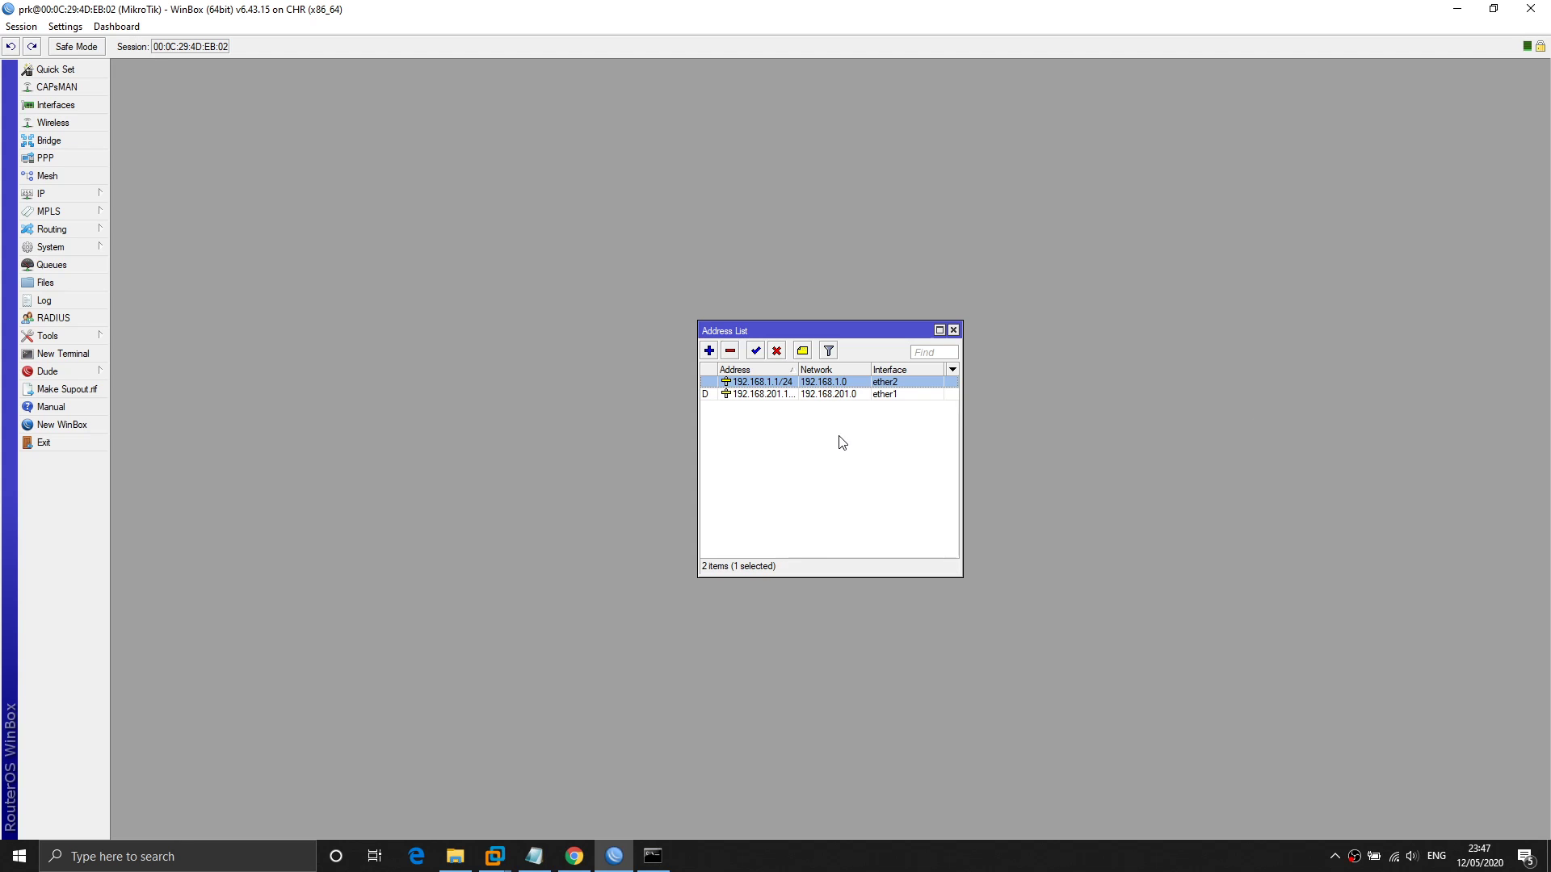
left_click(778, 396)
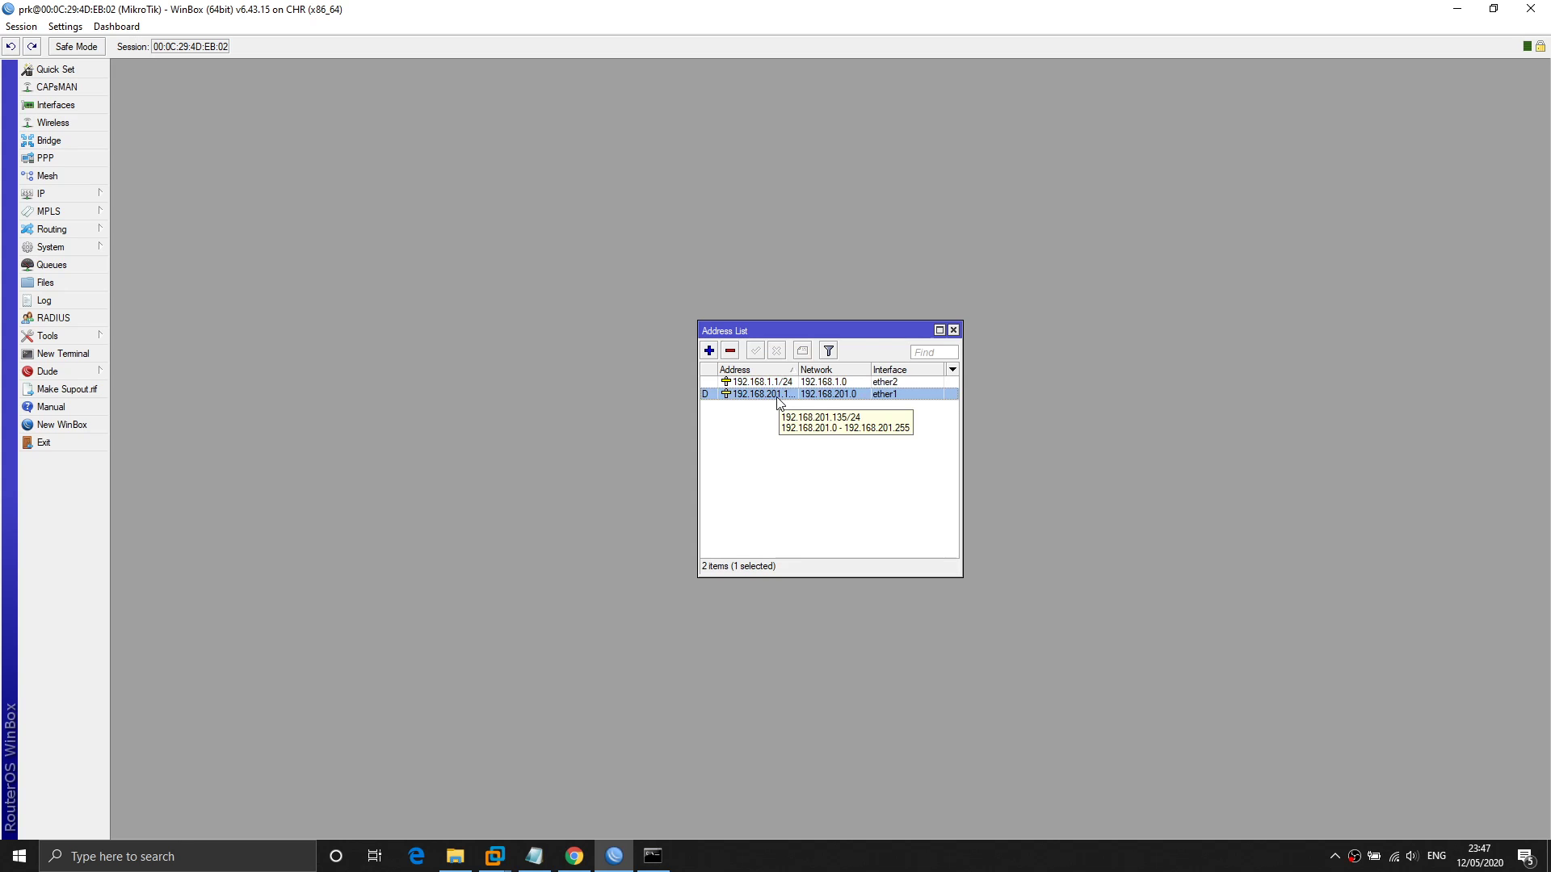
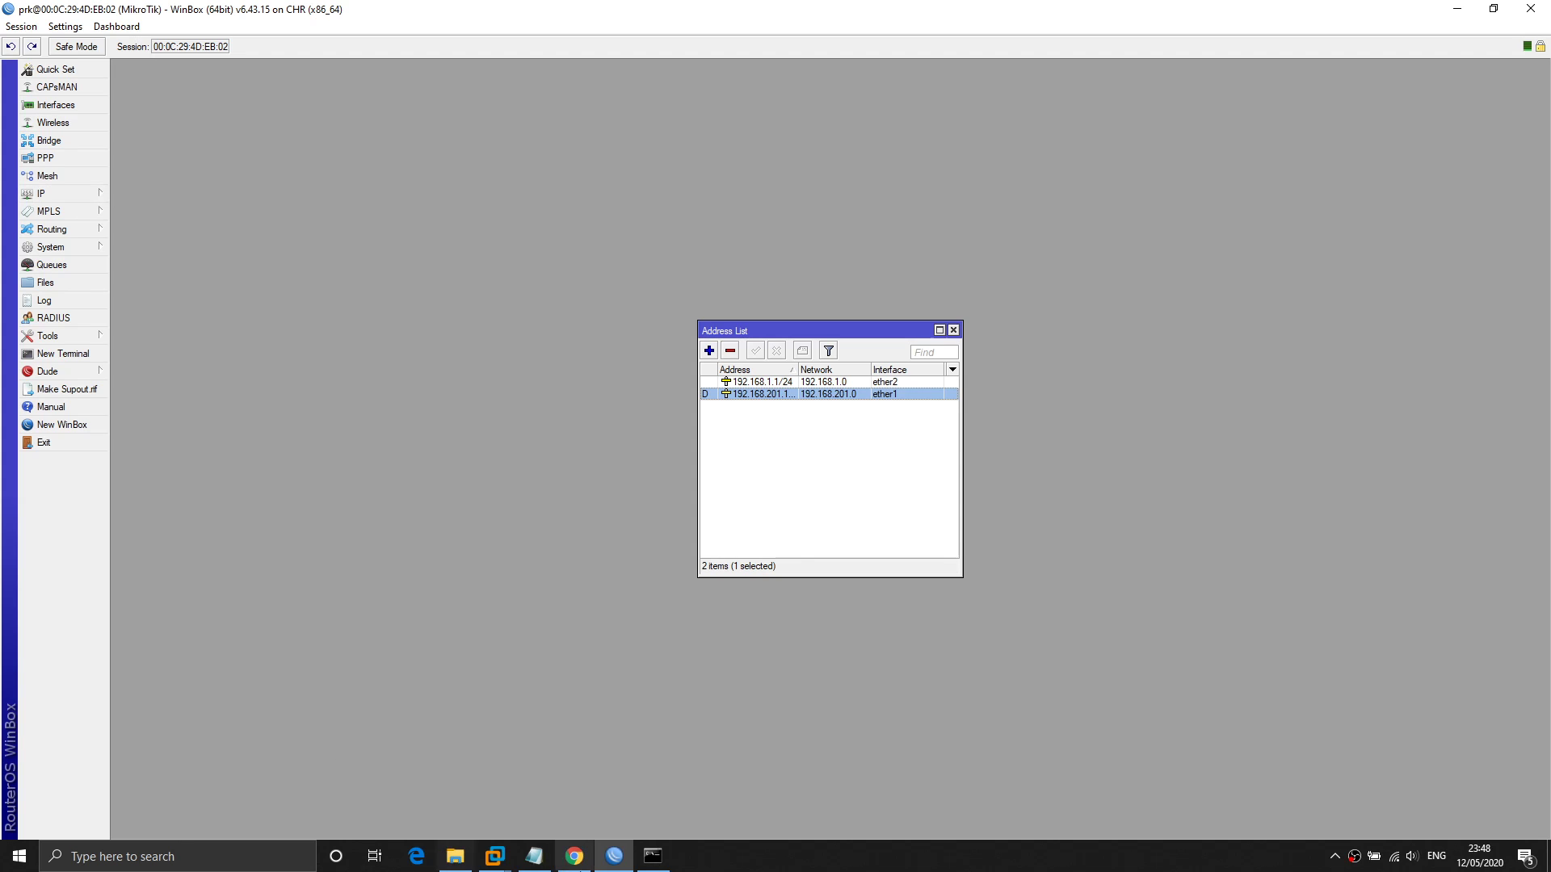
Look up the Ubuntu VM's wired IPv4 address 192.168.1.2, then return to WinBox.
left_click(494, 856)
left_click(438, 768)
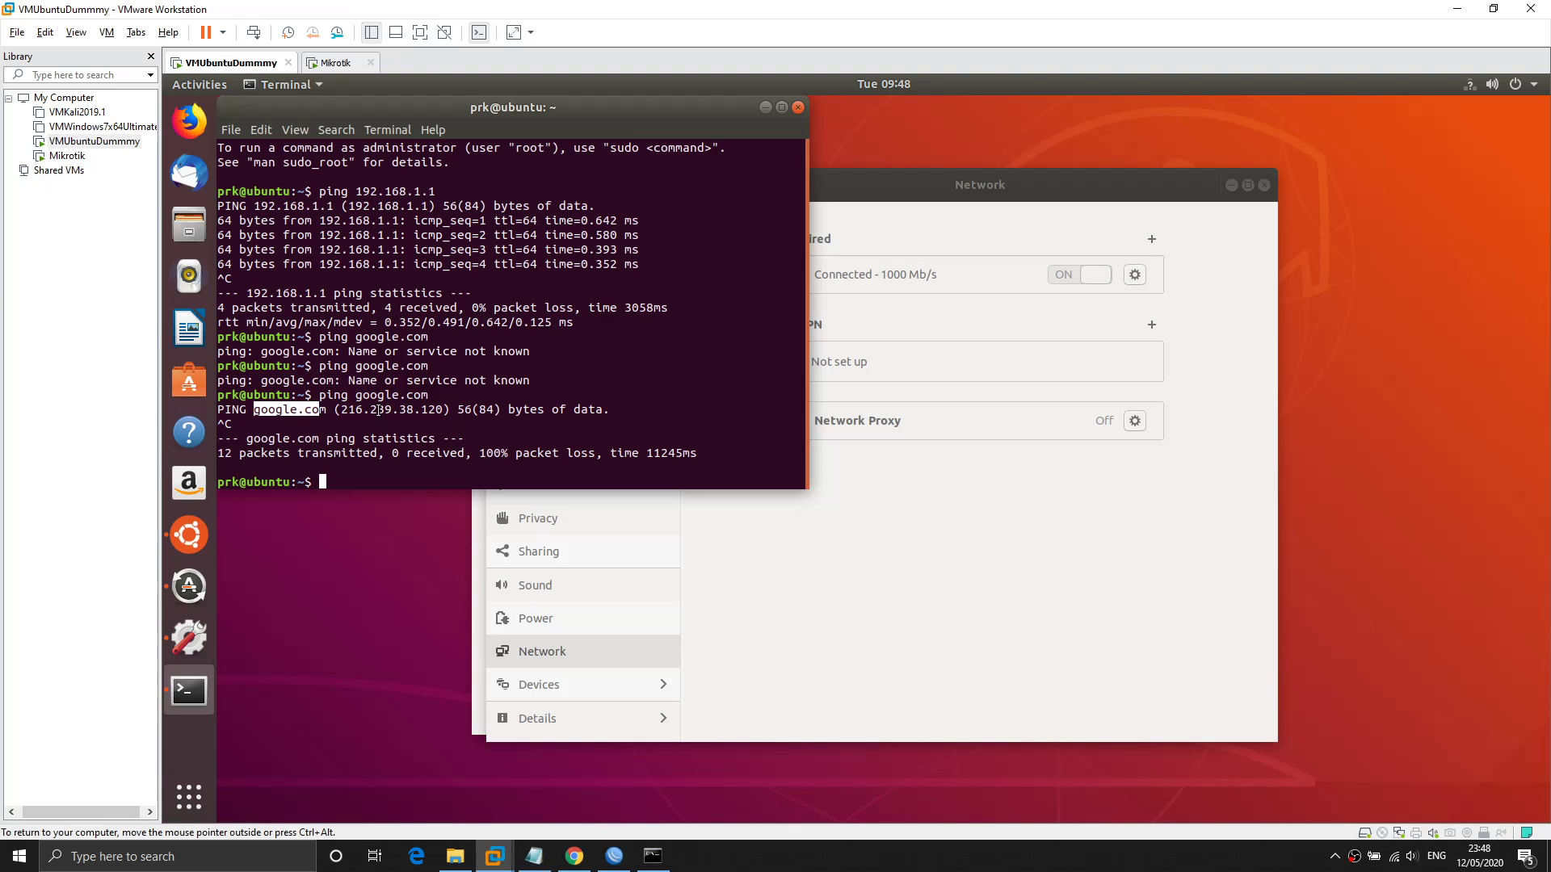
left_click(1135, 275)
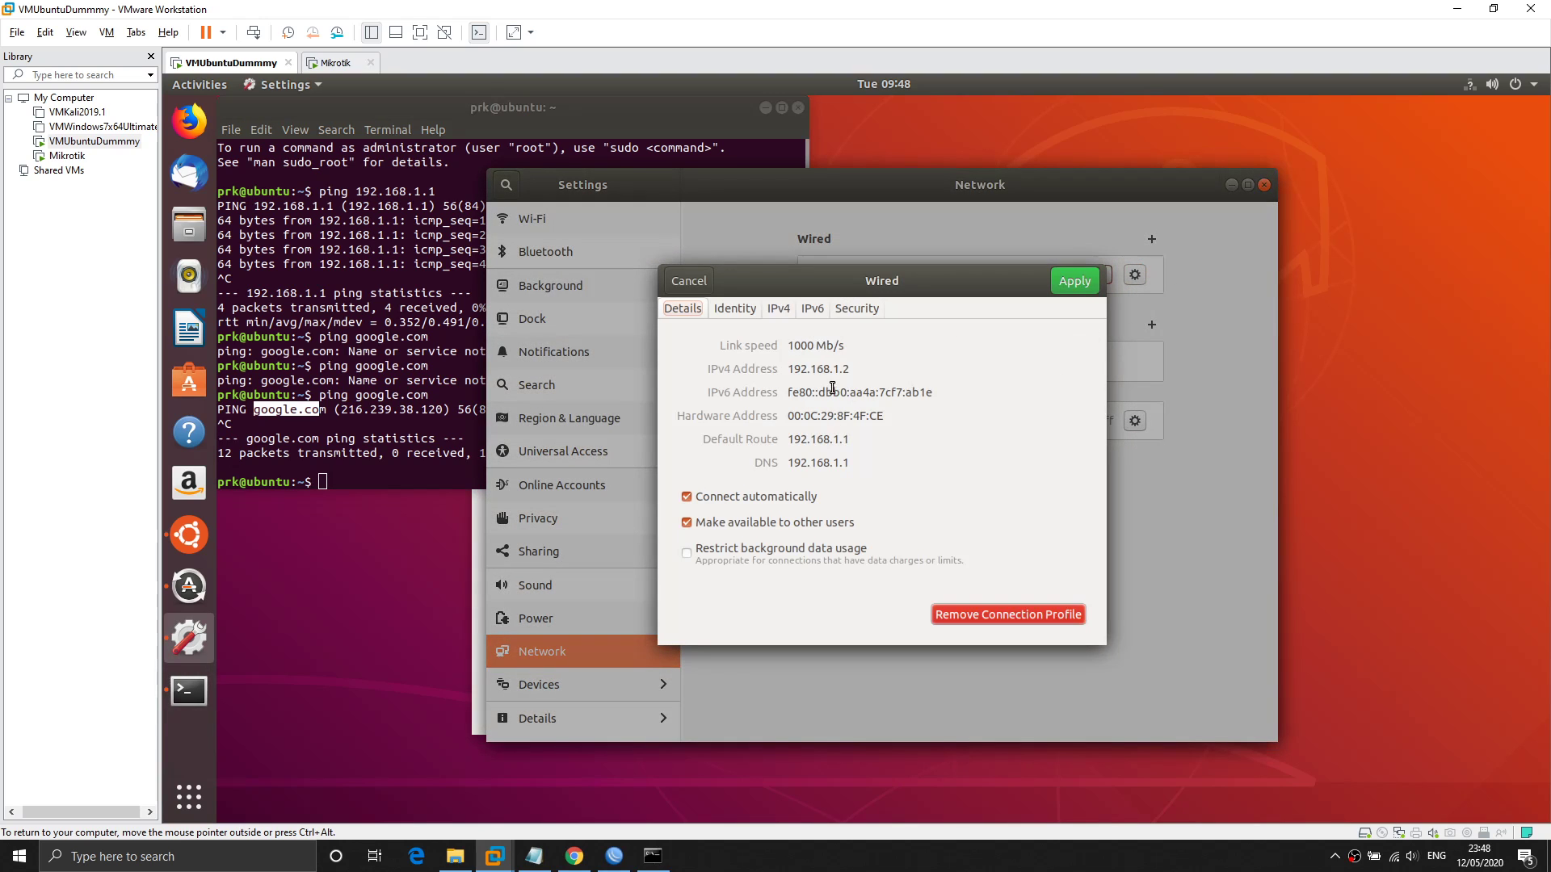
mouse_move(853, 368)
left_mouse_down()
mouse_move(792, 369)
mouse_move(854, 369)
left_mouse_up()
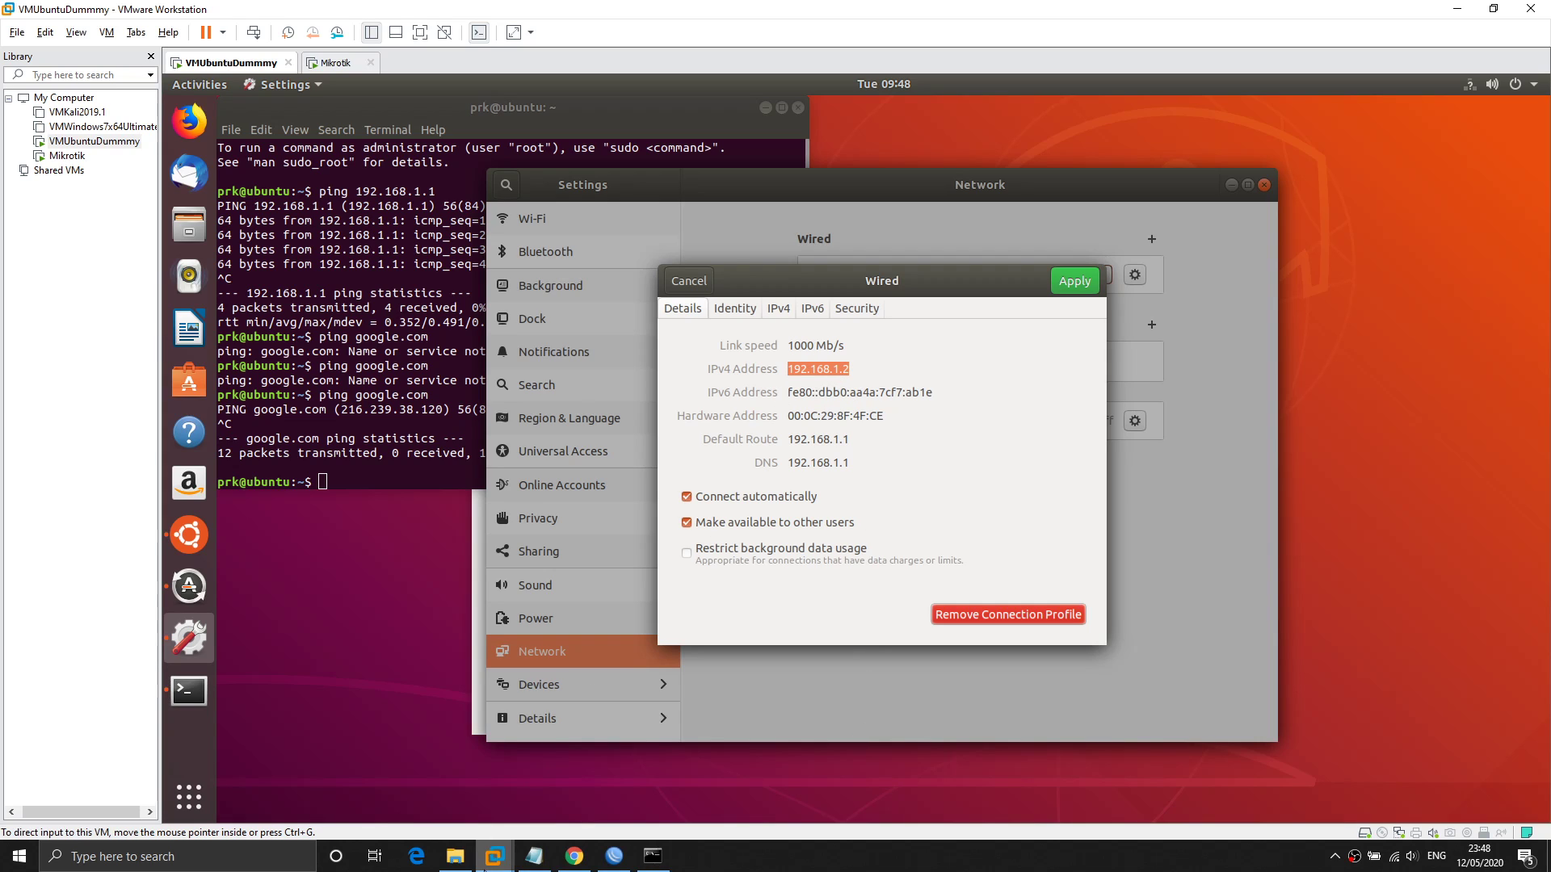
mouse_move(570, 863)
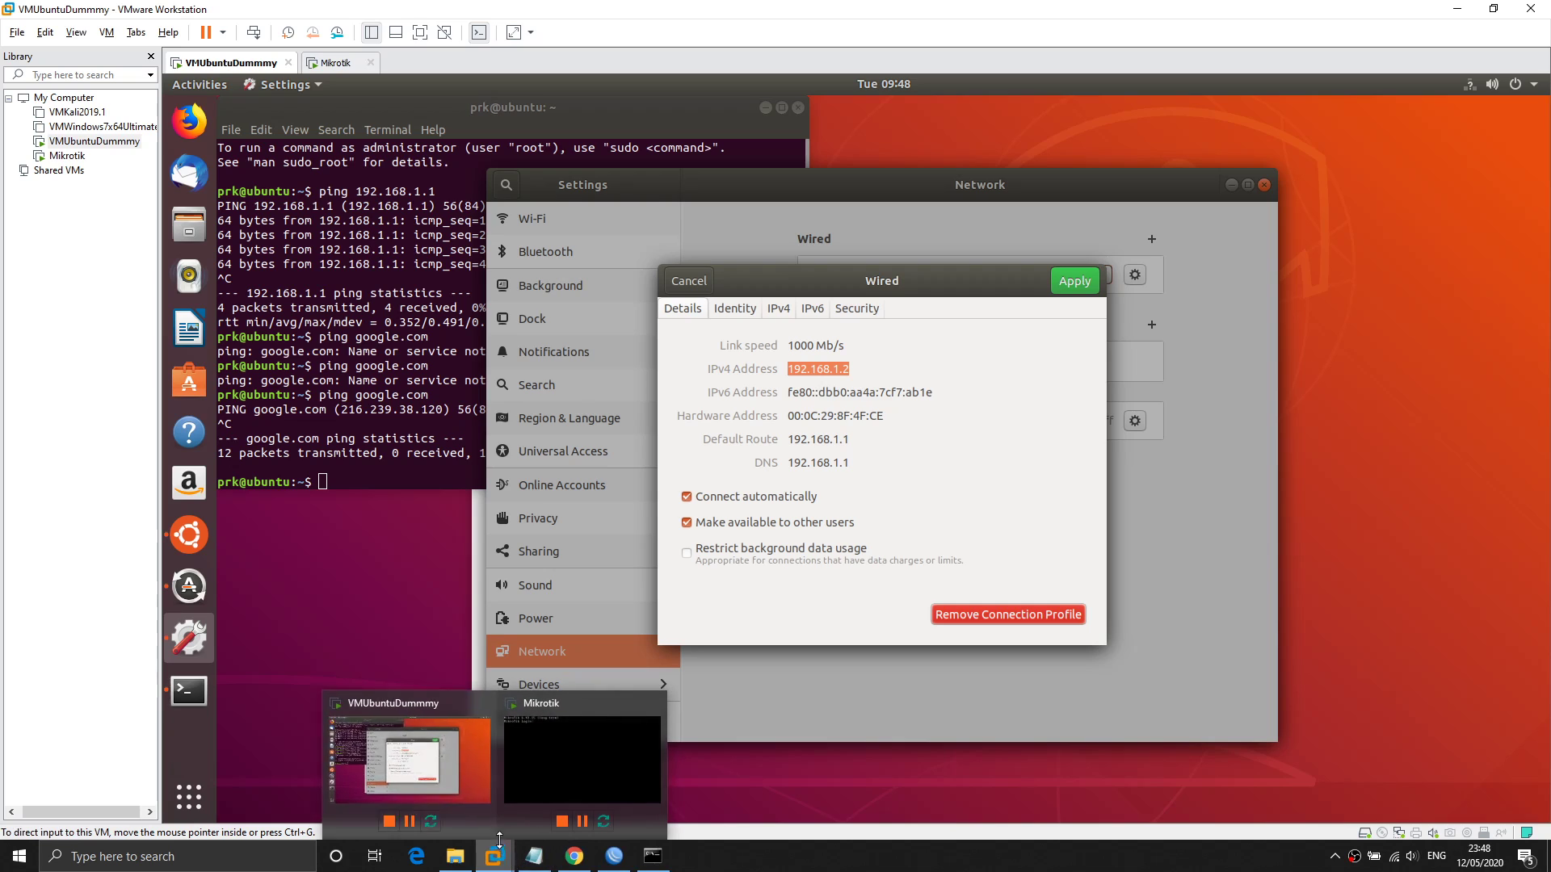
left_click(616, 866)
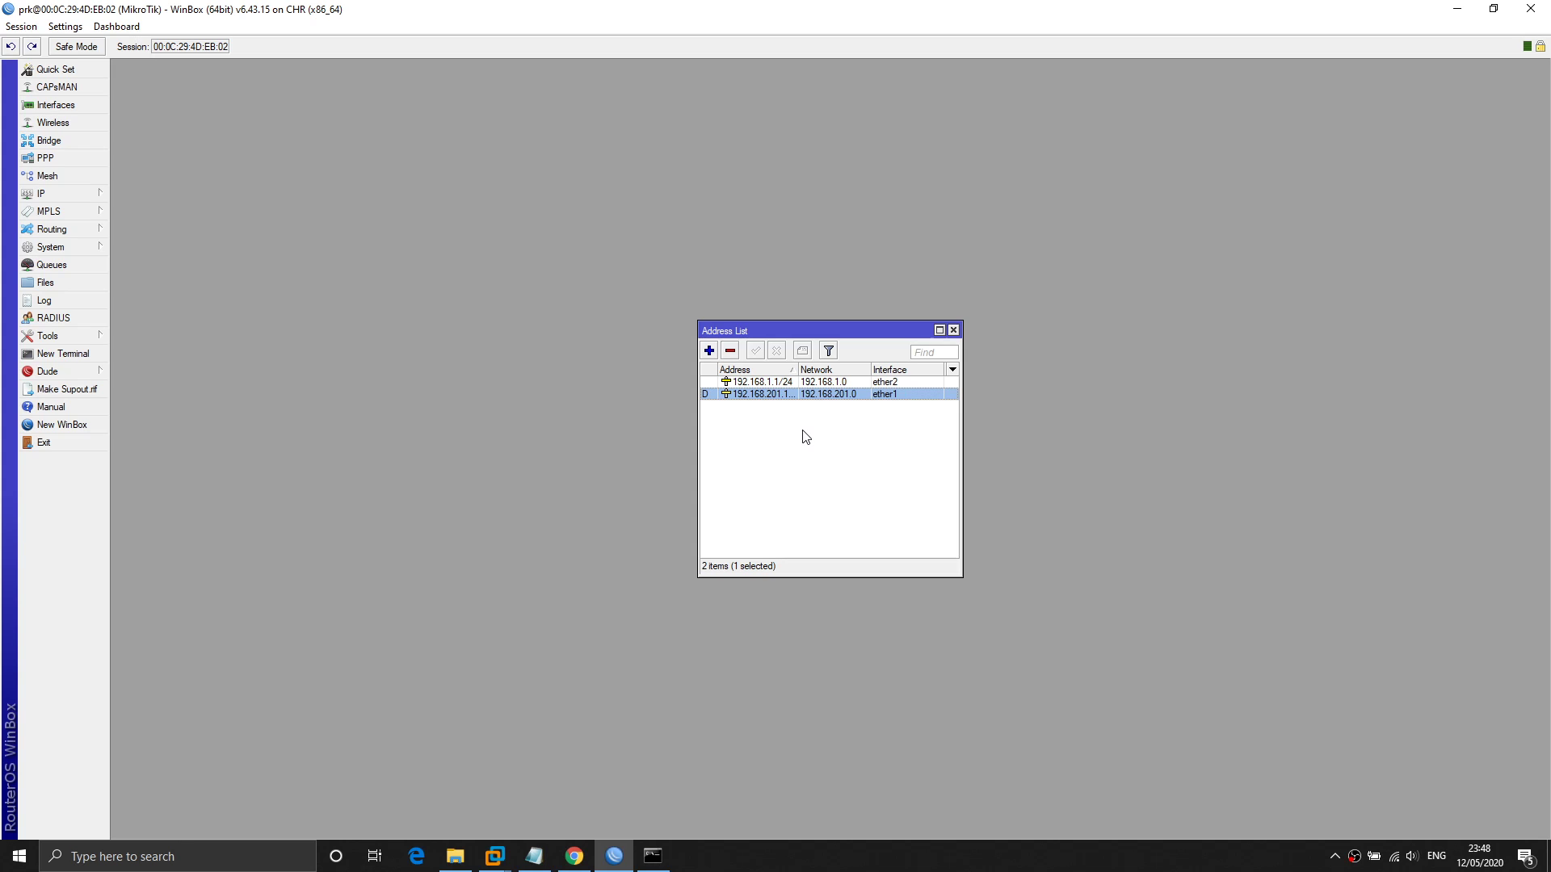
Select VMnet8's IPv4 address 192.168.201.1 in the ipconfig output and go back to WinBox.
left_click(652, 856)
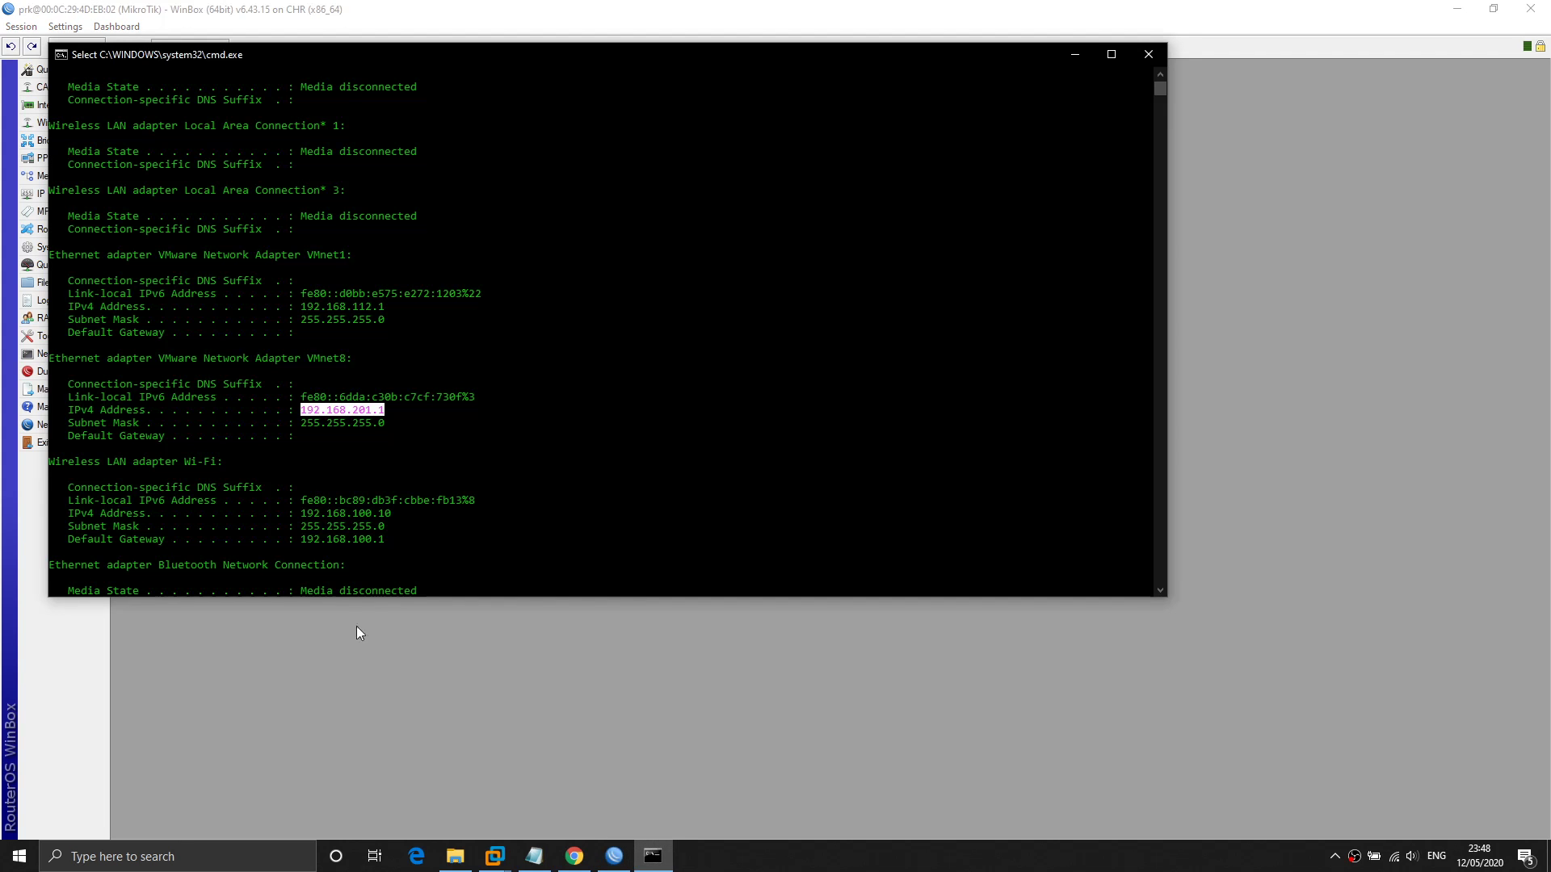
left_click(374, 411)
left_click(385, 410)
left_click_drag(307, 411, 383, 415)
left_click(526, 10)
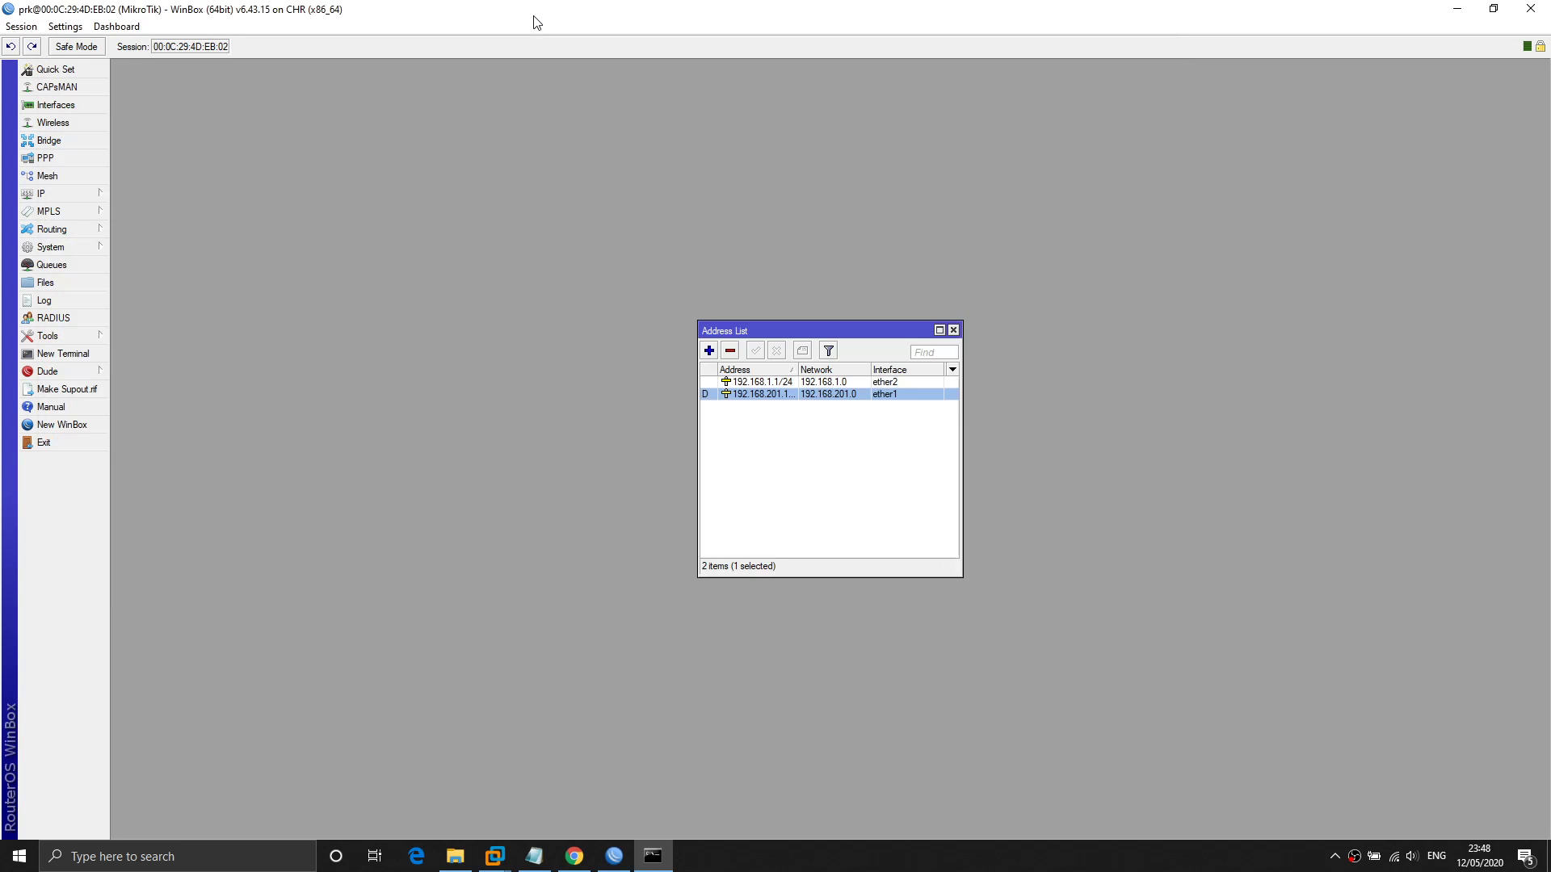
Open IP > Firewall's NAT rules and start a new srcnat NAT rule.
left_click(81, 195)
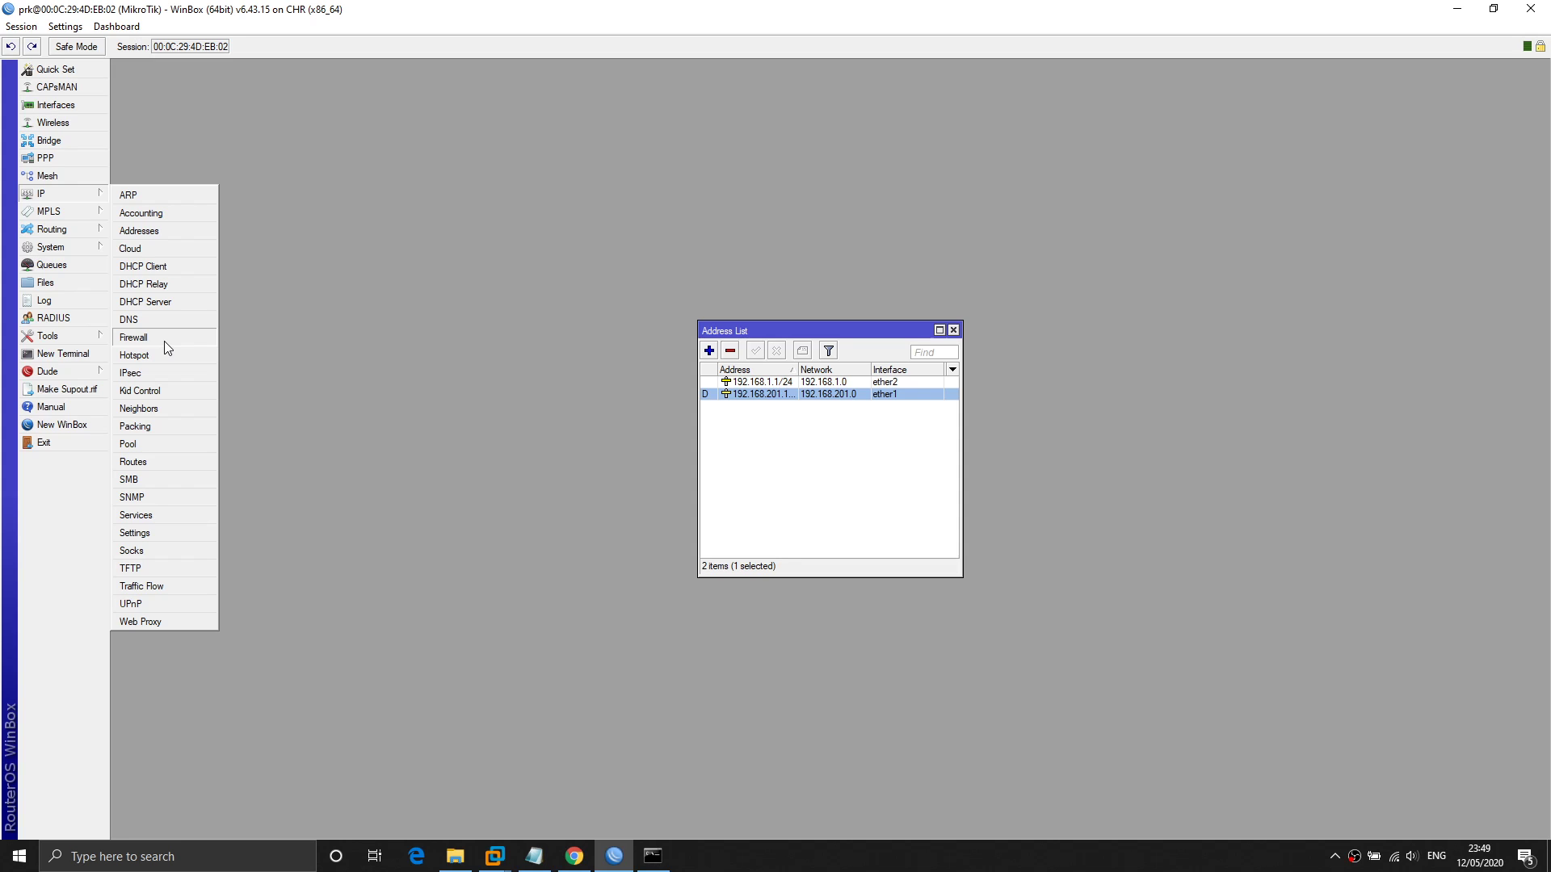
left_click(164, 339)
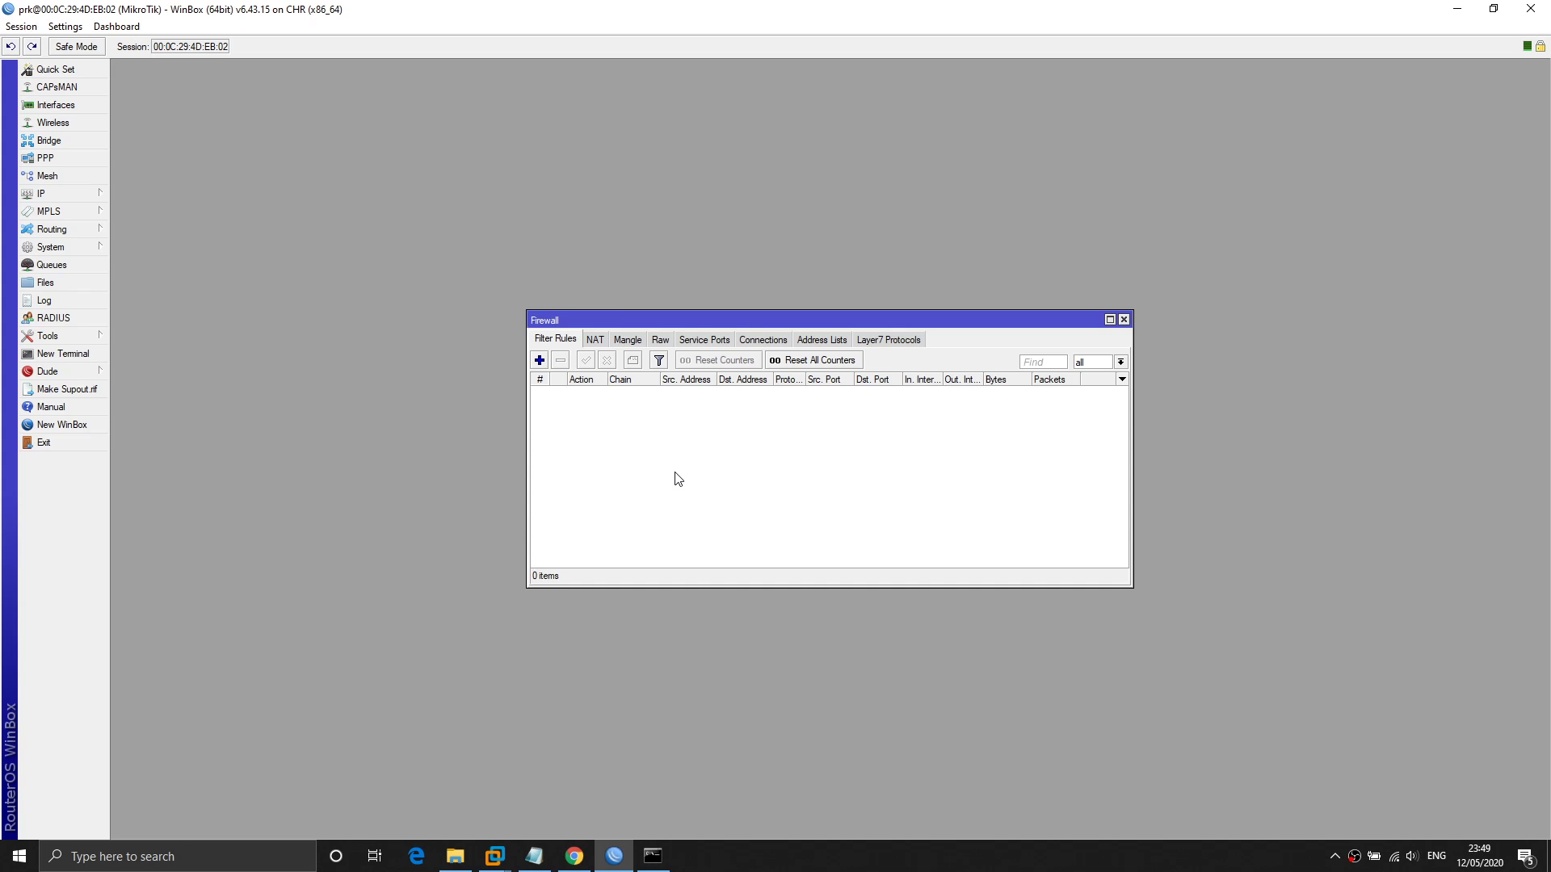
left_click(598, 343)
left_click(539, 362)
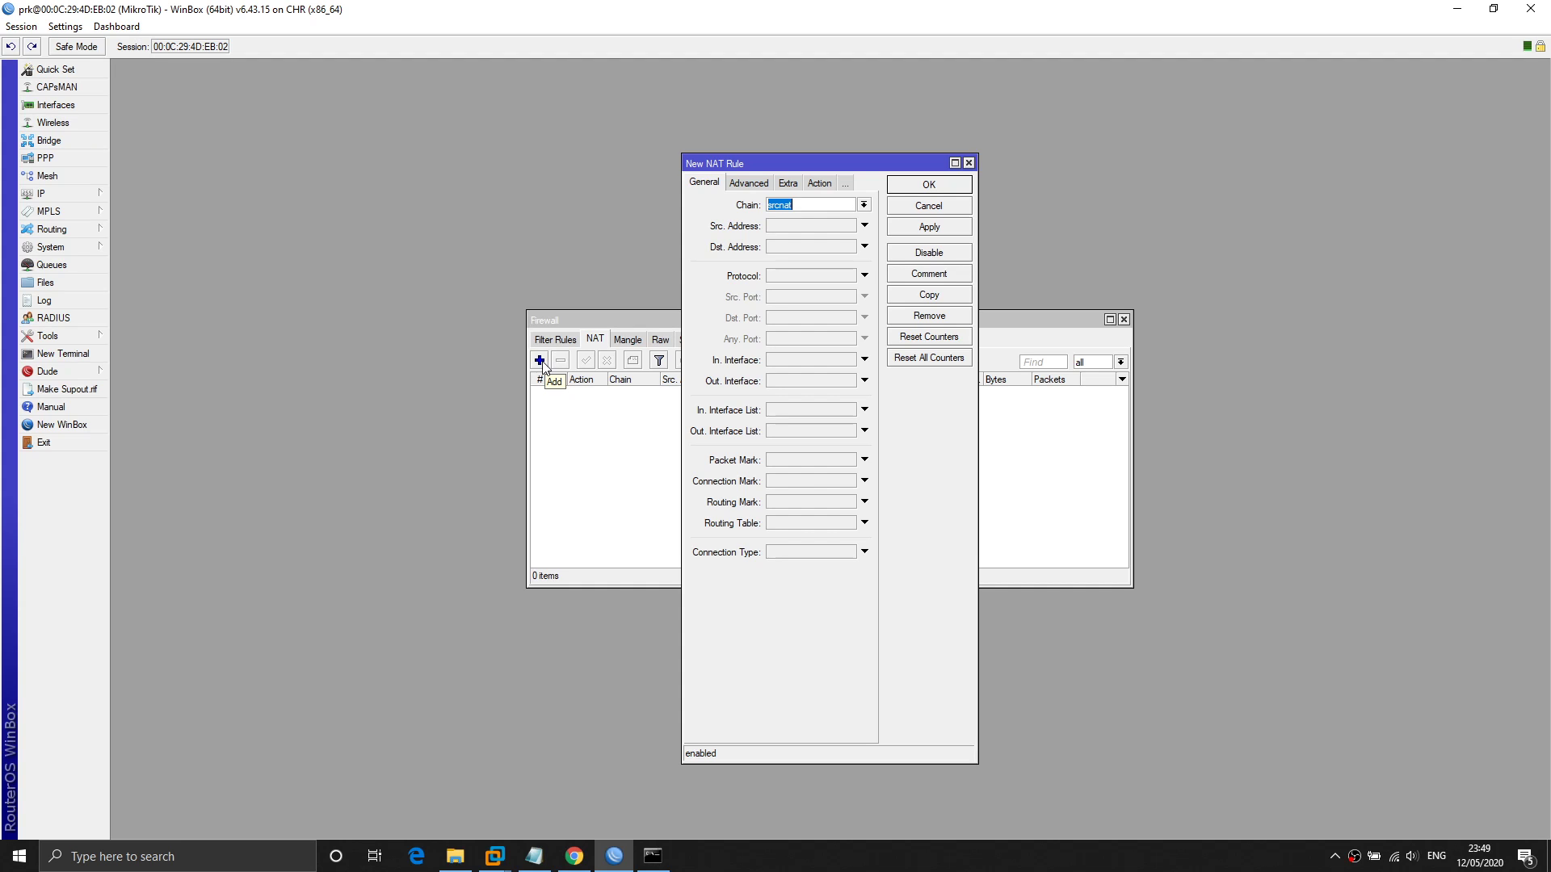
Place the Route List at the upper left and select the 0.0.0.0/0 default route via ether1.
left_click(48, 194)
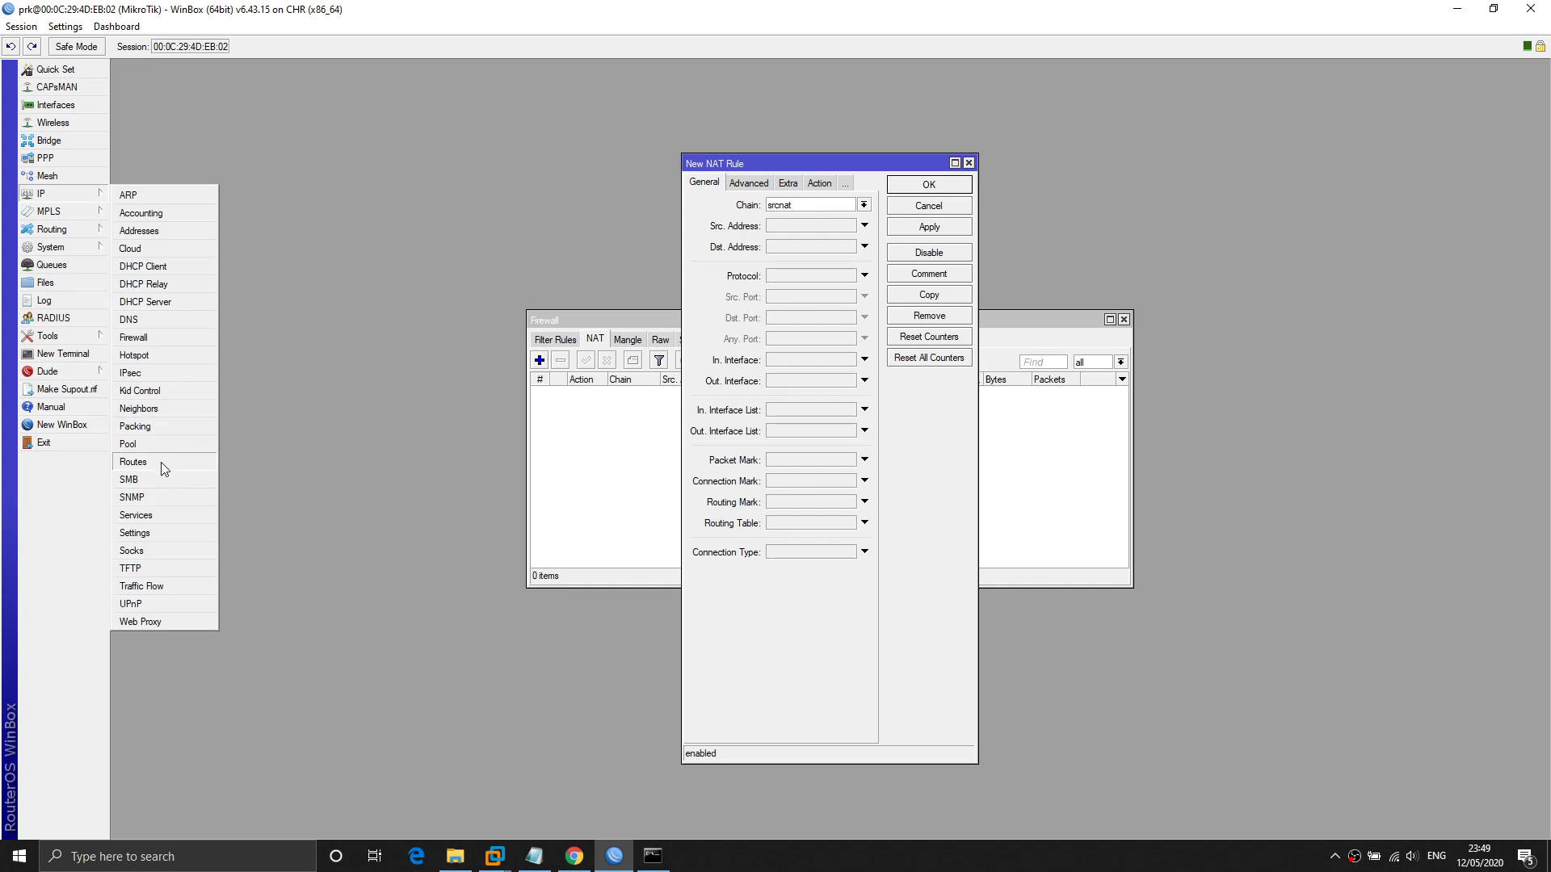
left_click(161, 463)
left_click_drag(670, 271, 271, 210)
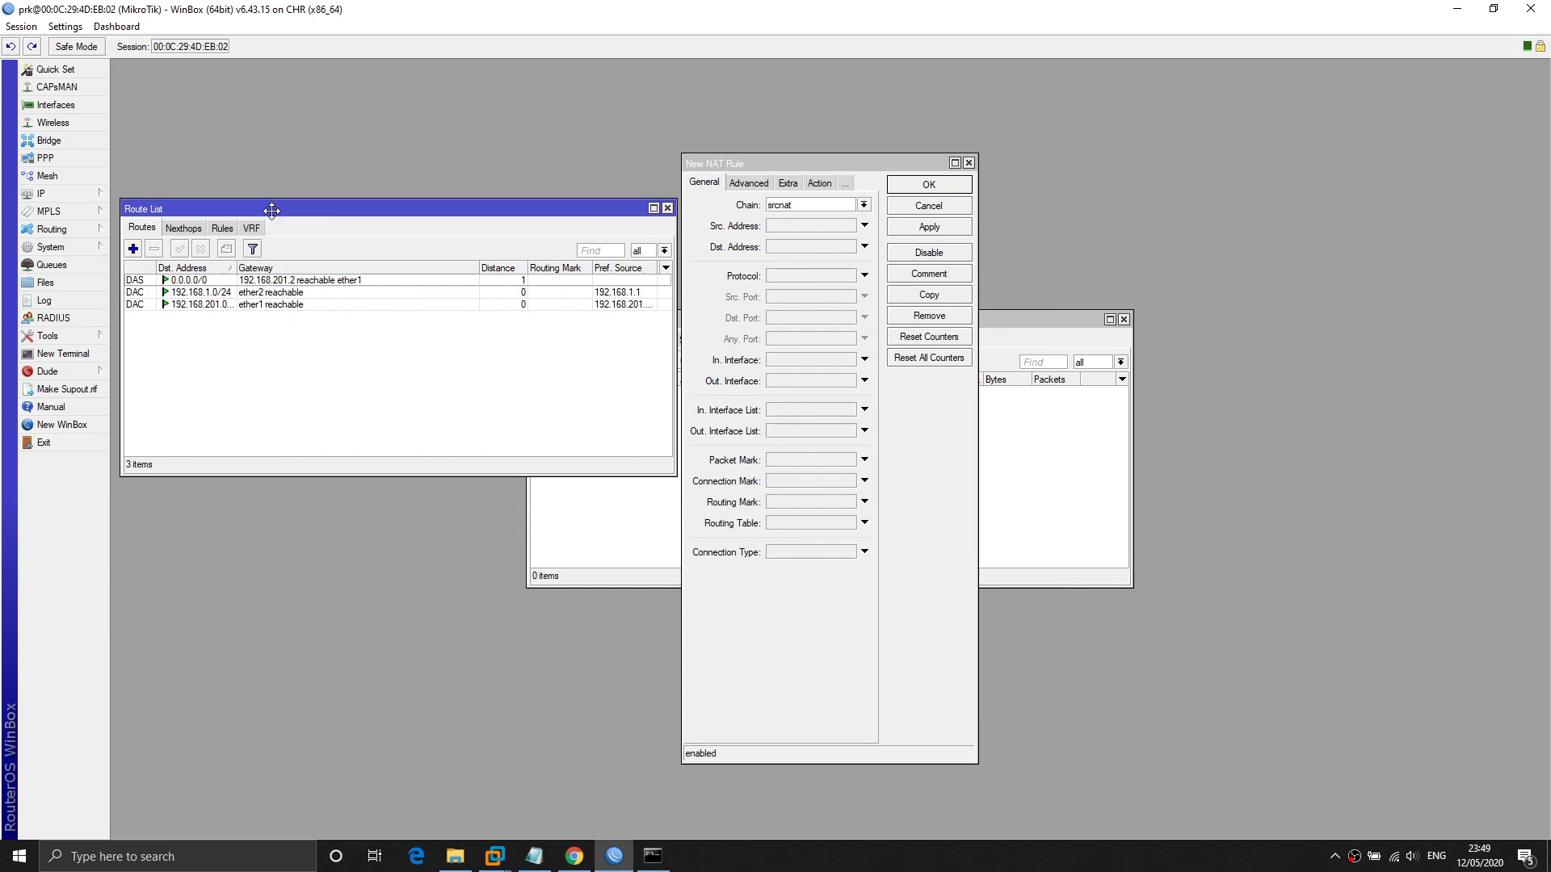
left_click(182, 282)
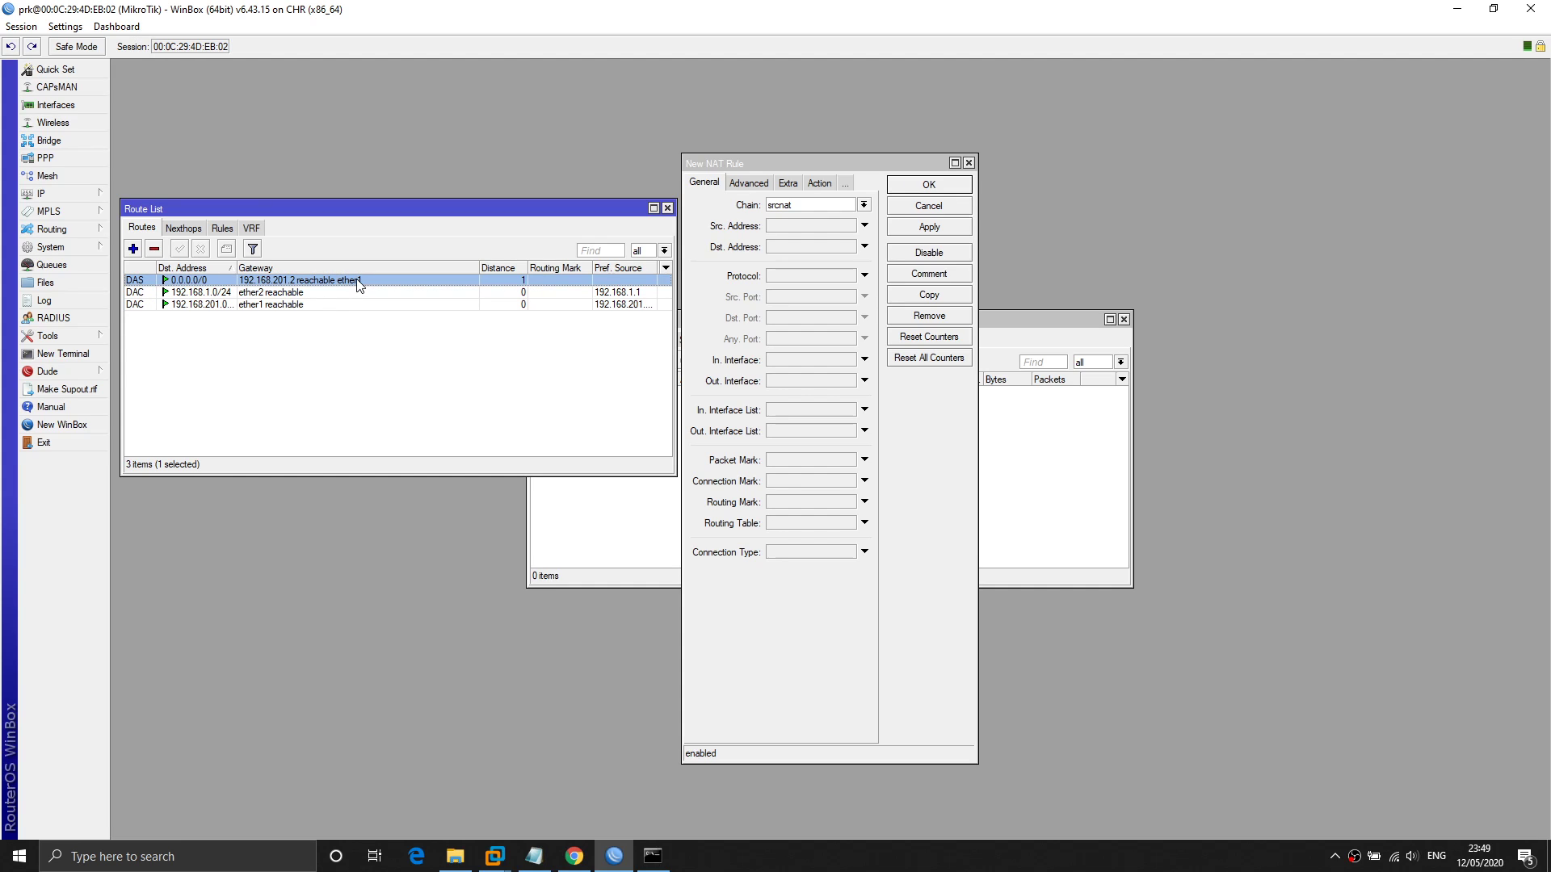
left_click(869, 169)
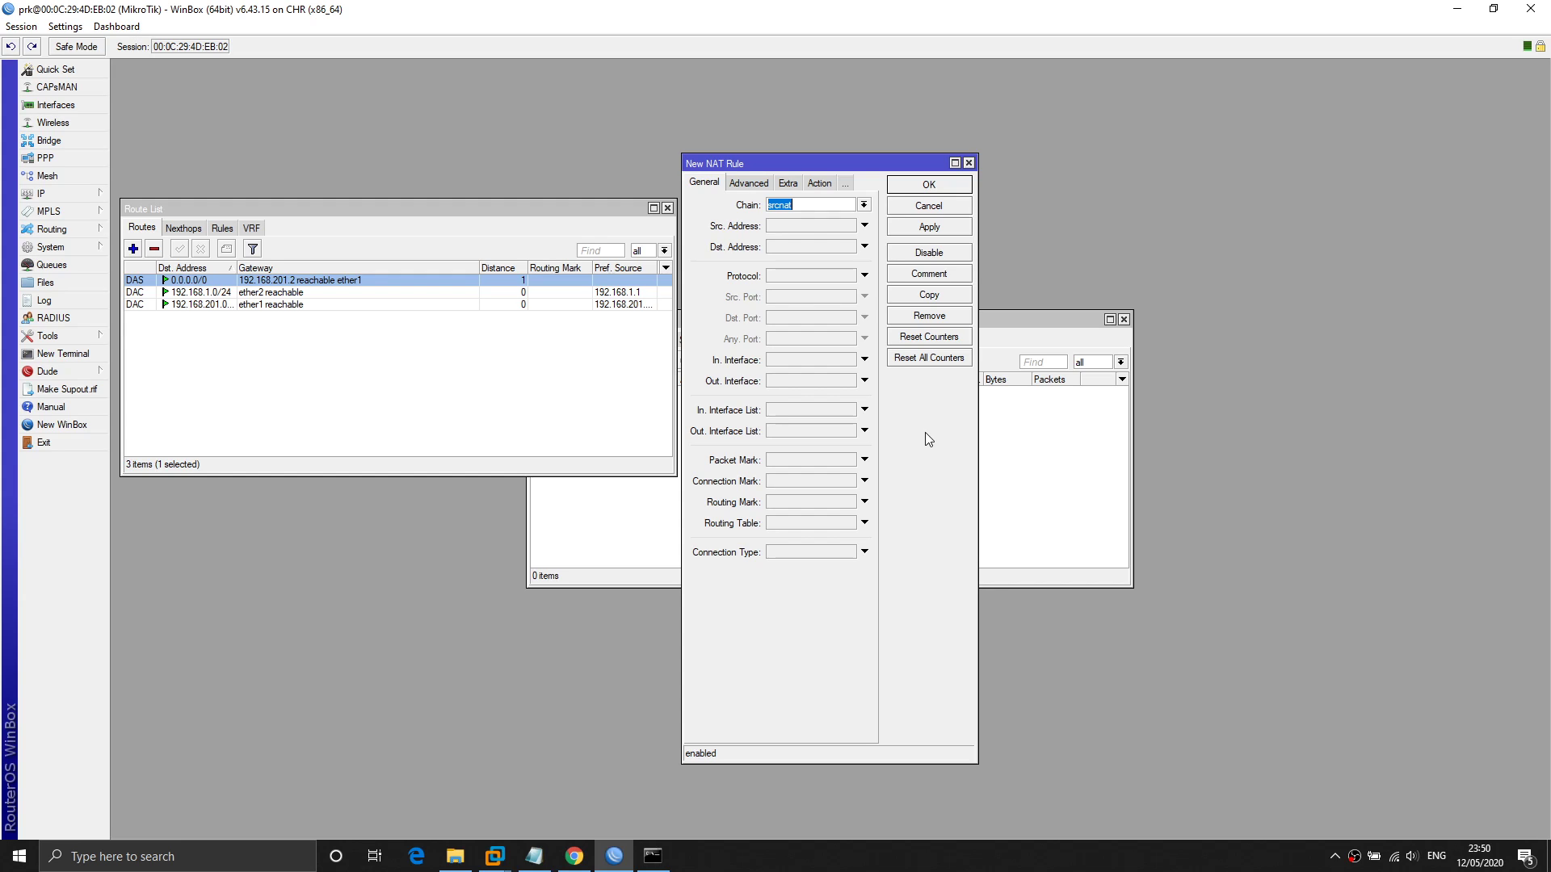
Create the srcnat rule with Out. Interface ether1 and action masquerade, and confirm it.
left_click(864, 381)
left_click(820, 184)
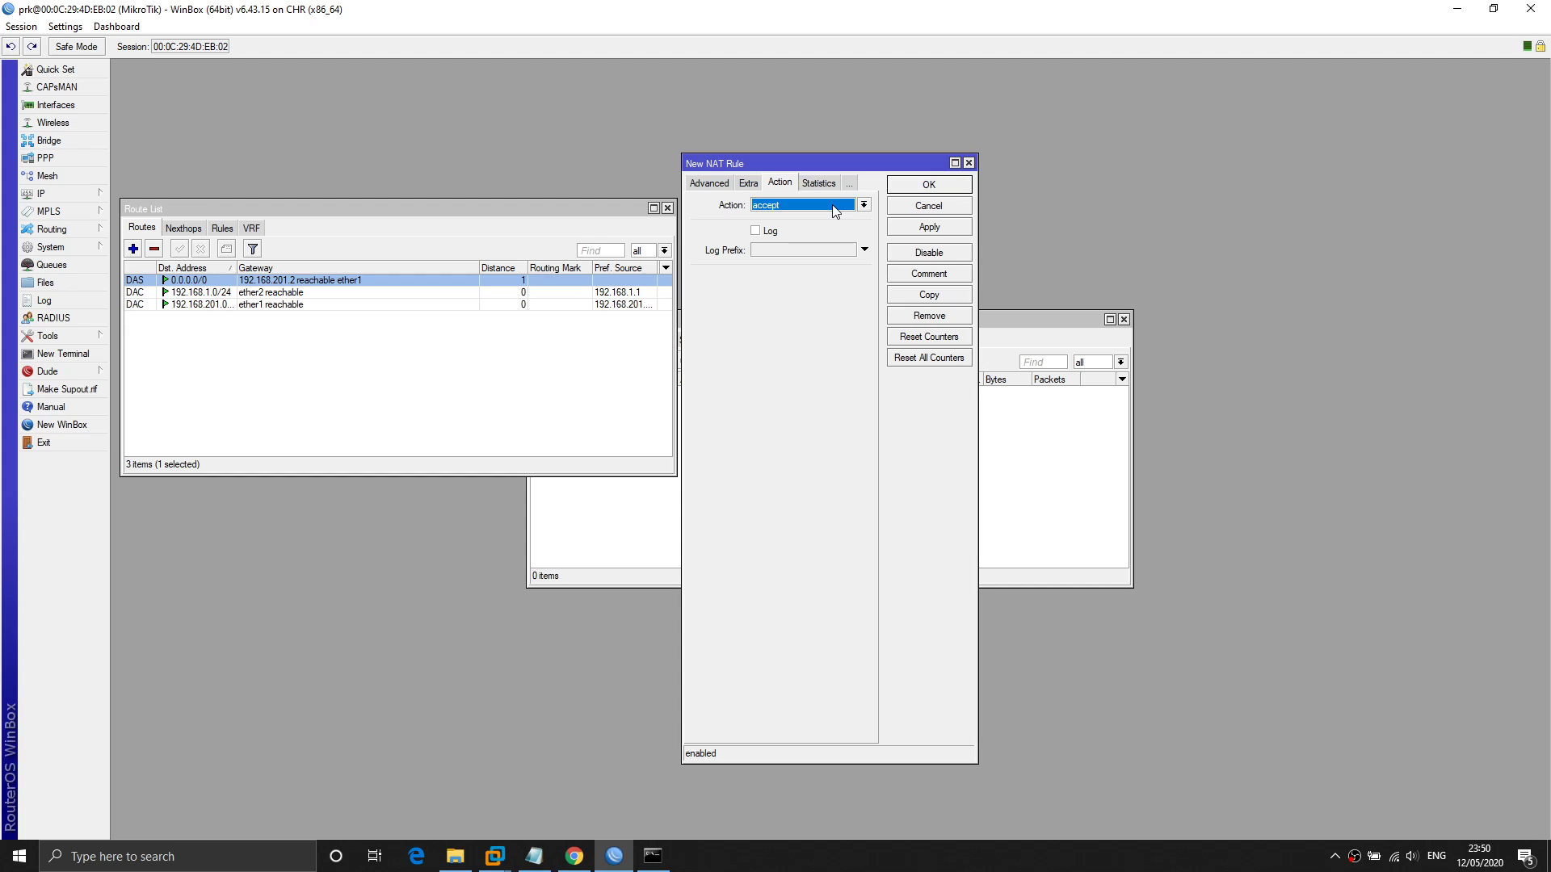
left_click(708, 182)
left_click(705, 183)
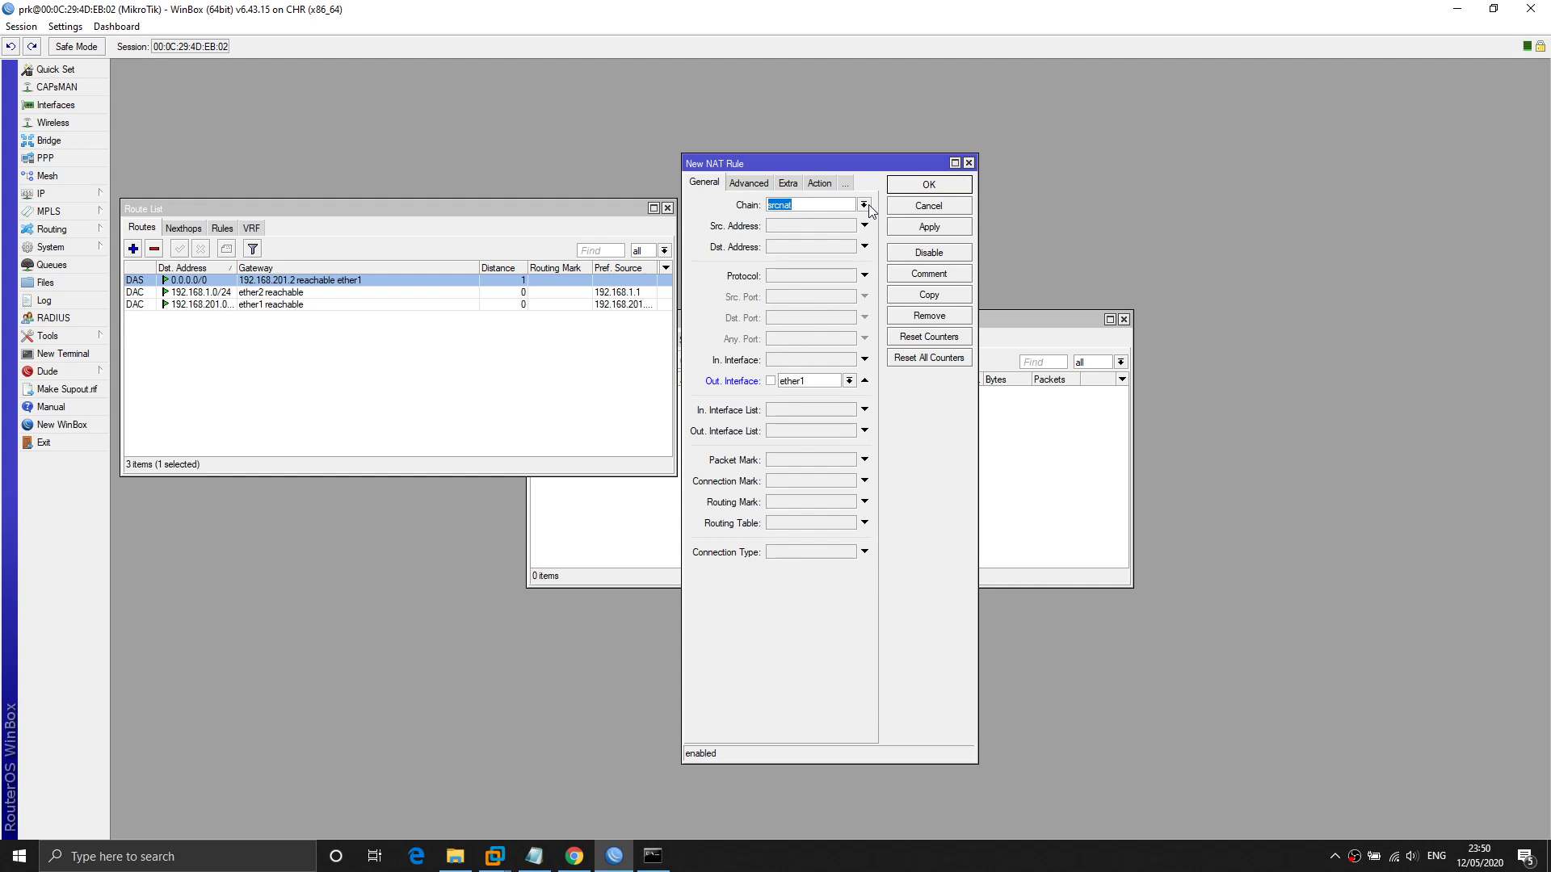
left_click(865, 205)
left_click(868, 206)
left_click(820, 183)
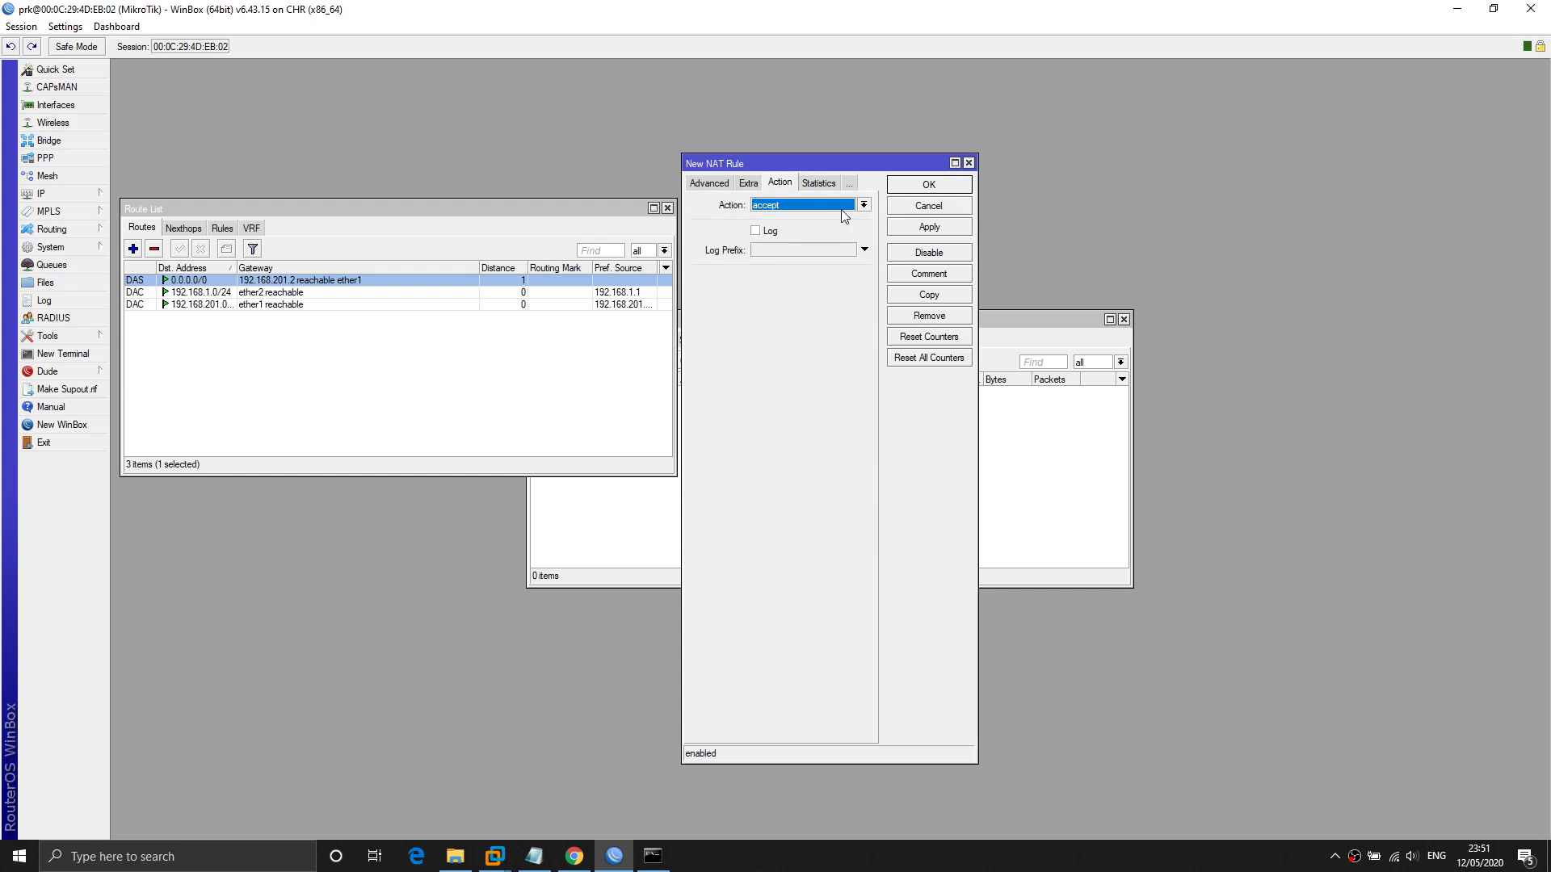
left_click(842, 208)
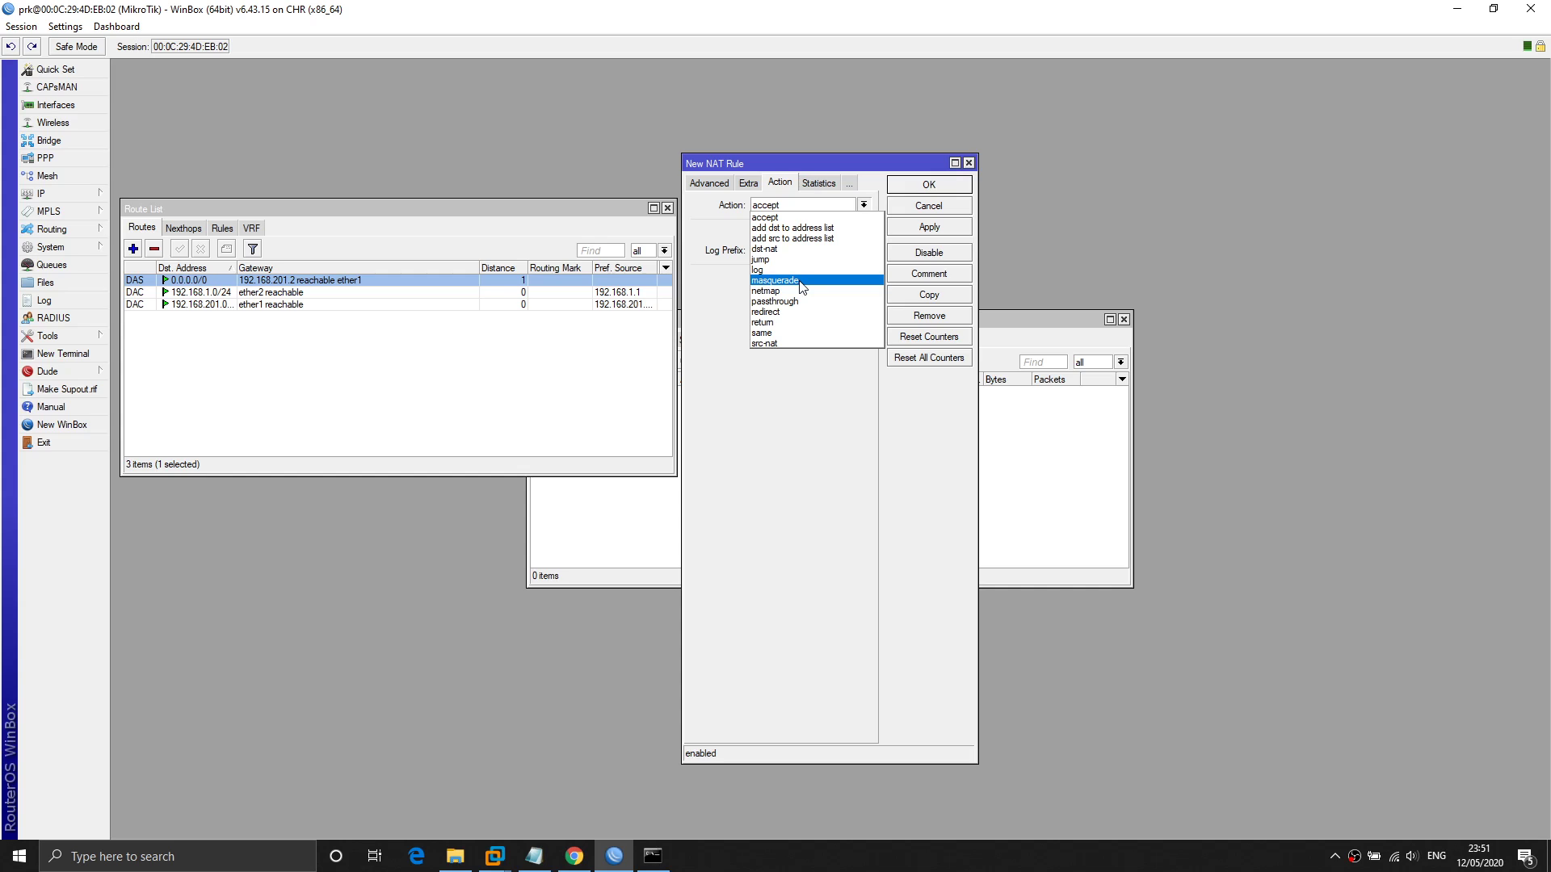
left_click(799, 281)
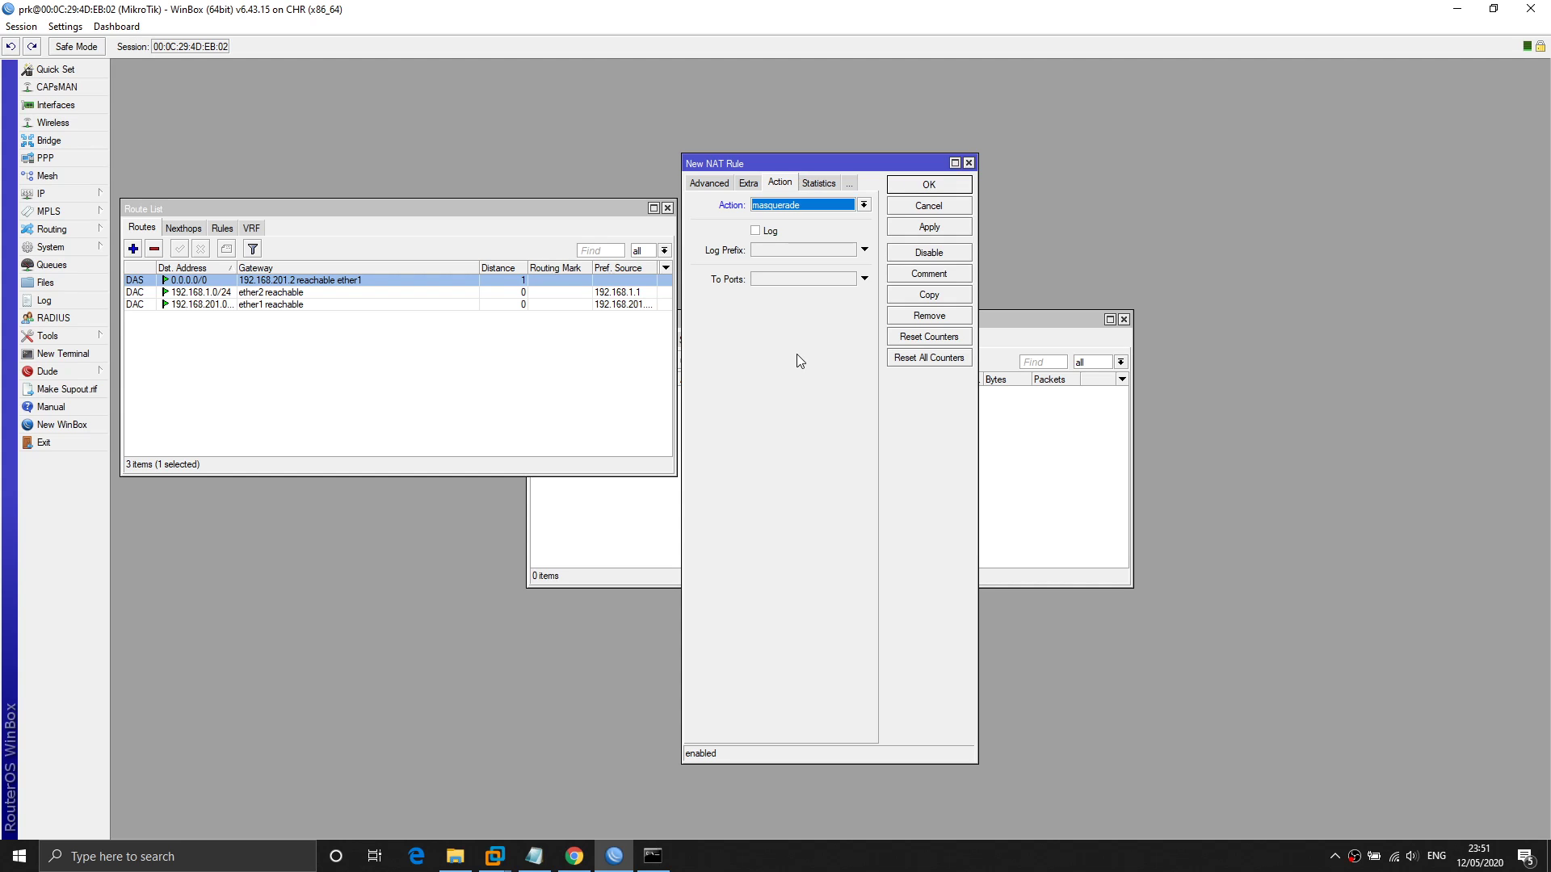
left_click(929, 185)
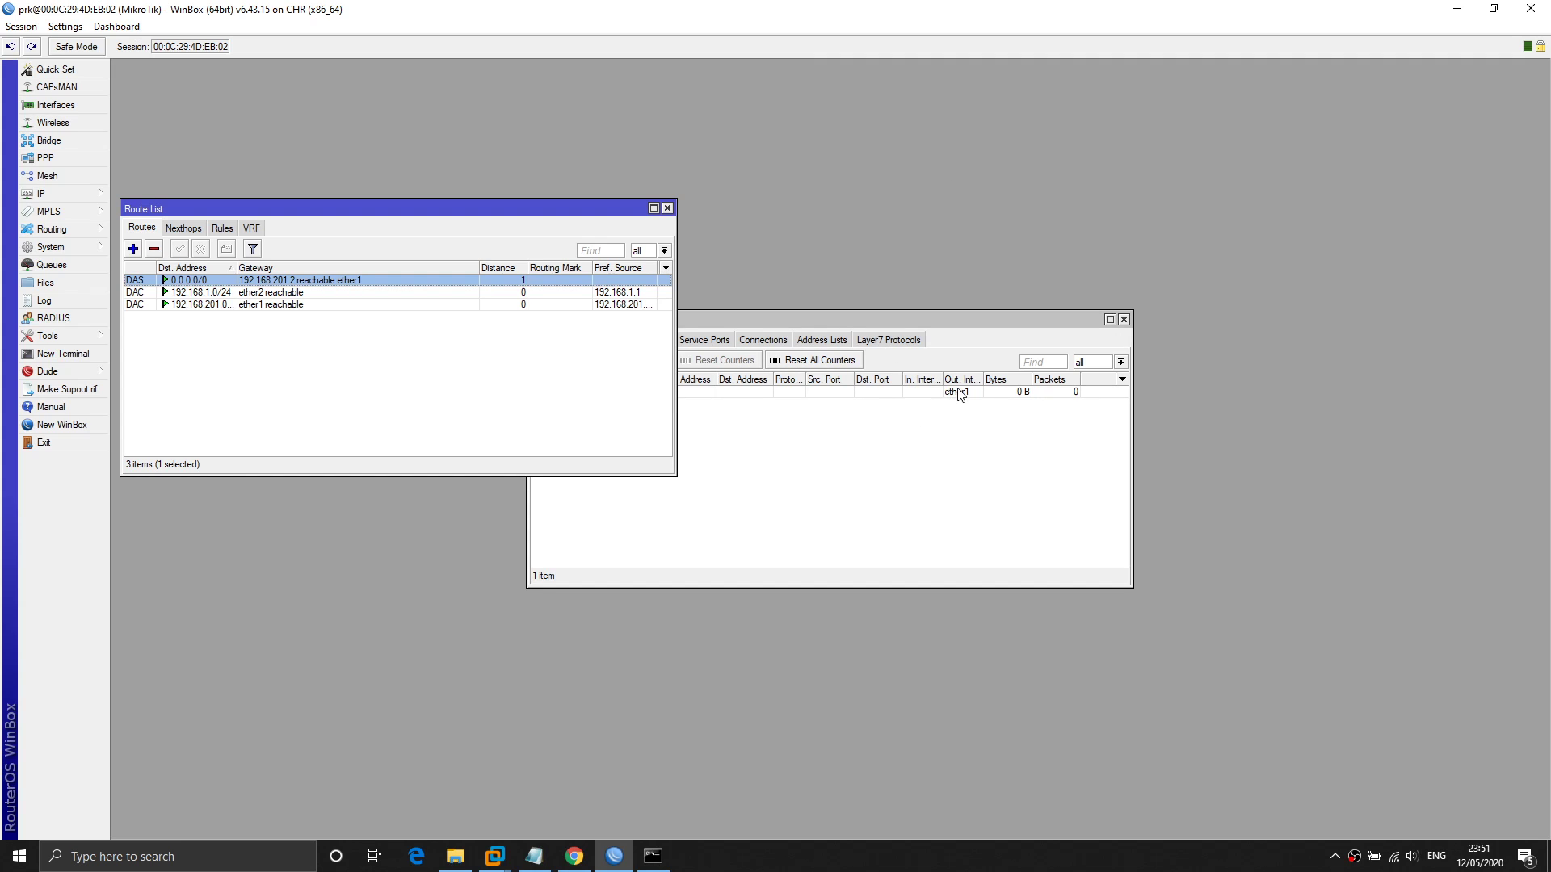
Rerun ping google.com in the Ubuntu terminal, now replying from 216.239.38.120 with 0% loss, then stop it.
mouse_move(570, 862)
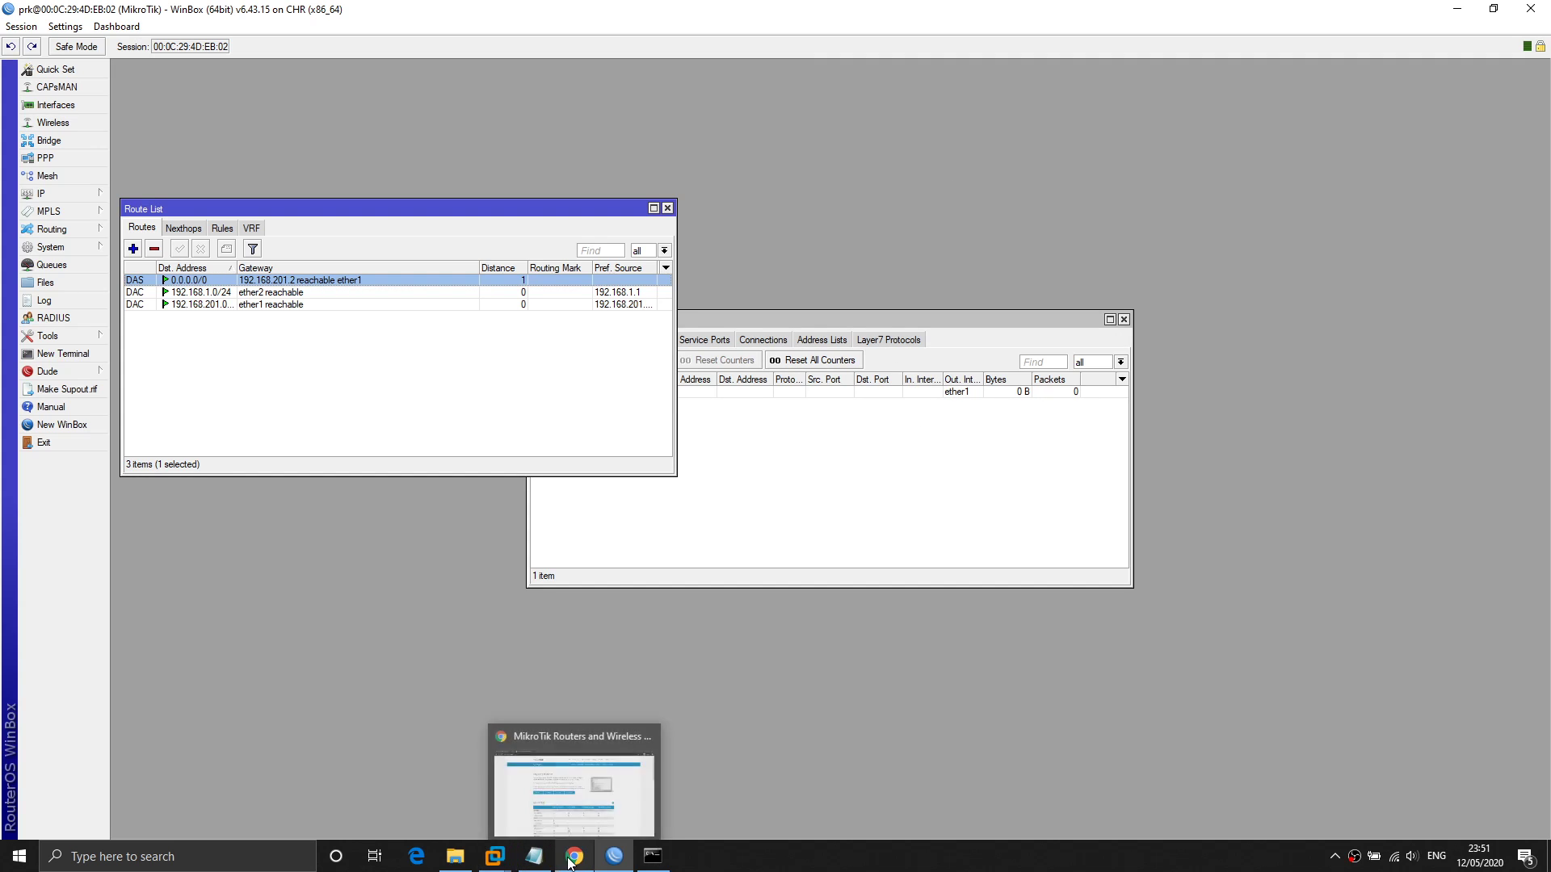
mouse_move(496, 855)
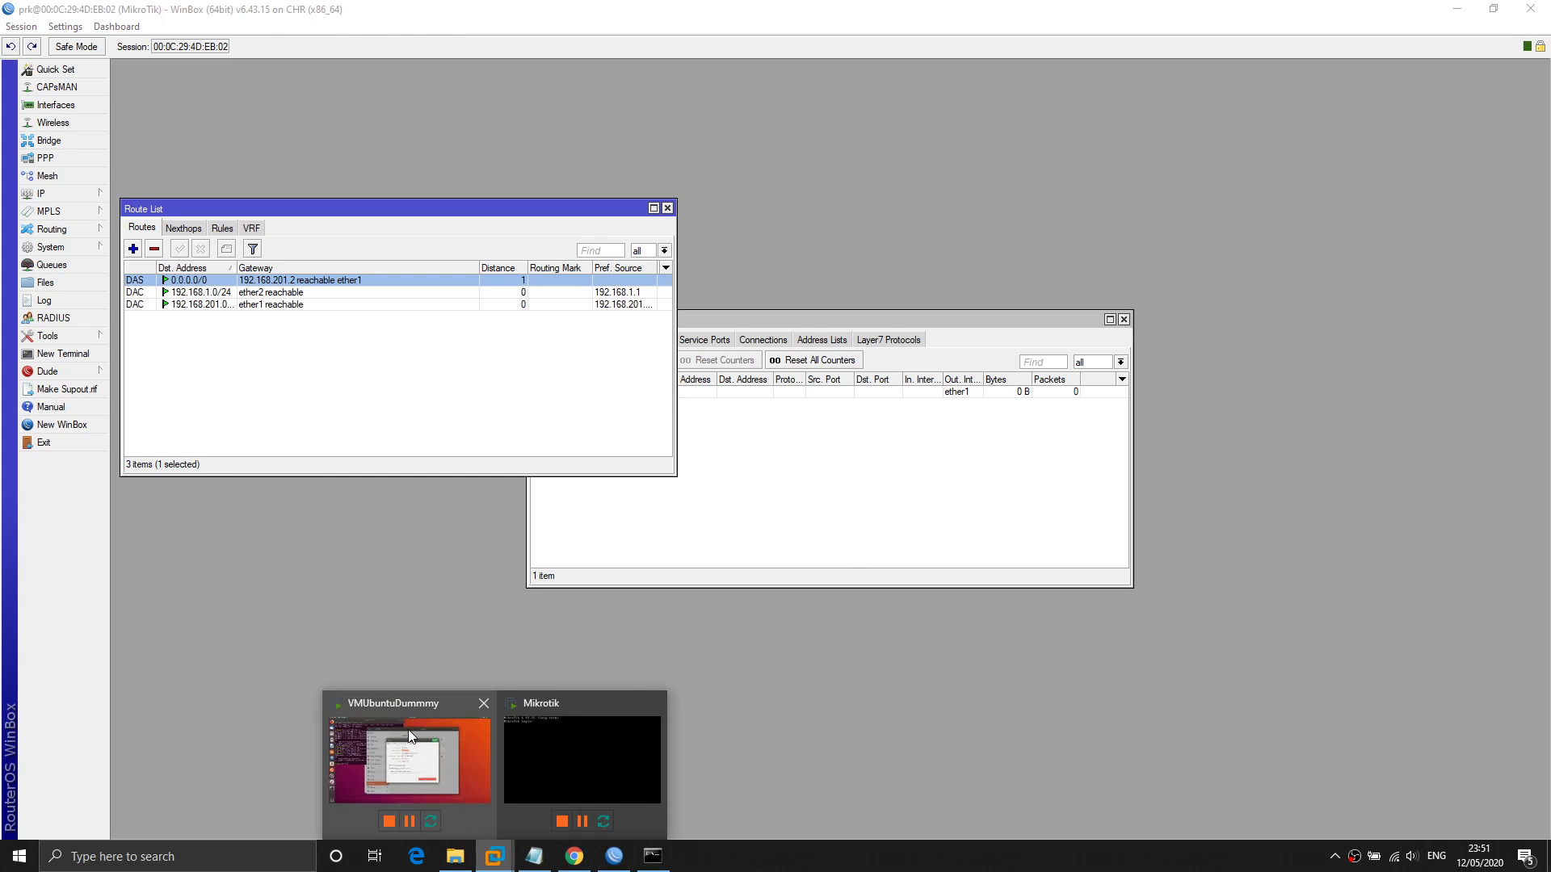
left_click(408, 730)
left_click(399, 435)
type("ping google.com")
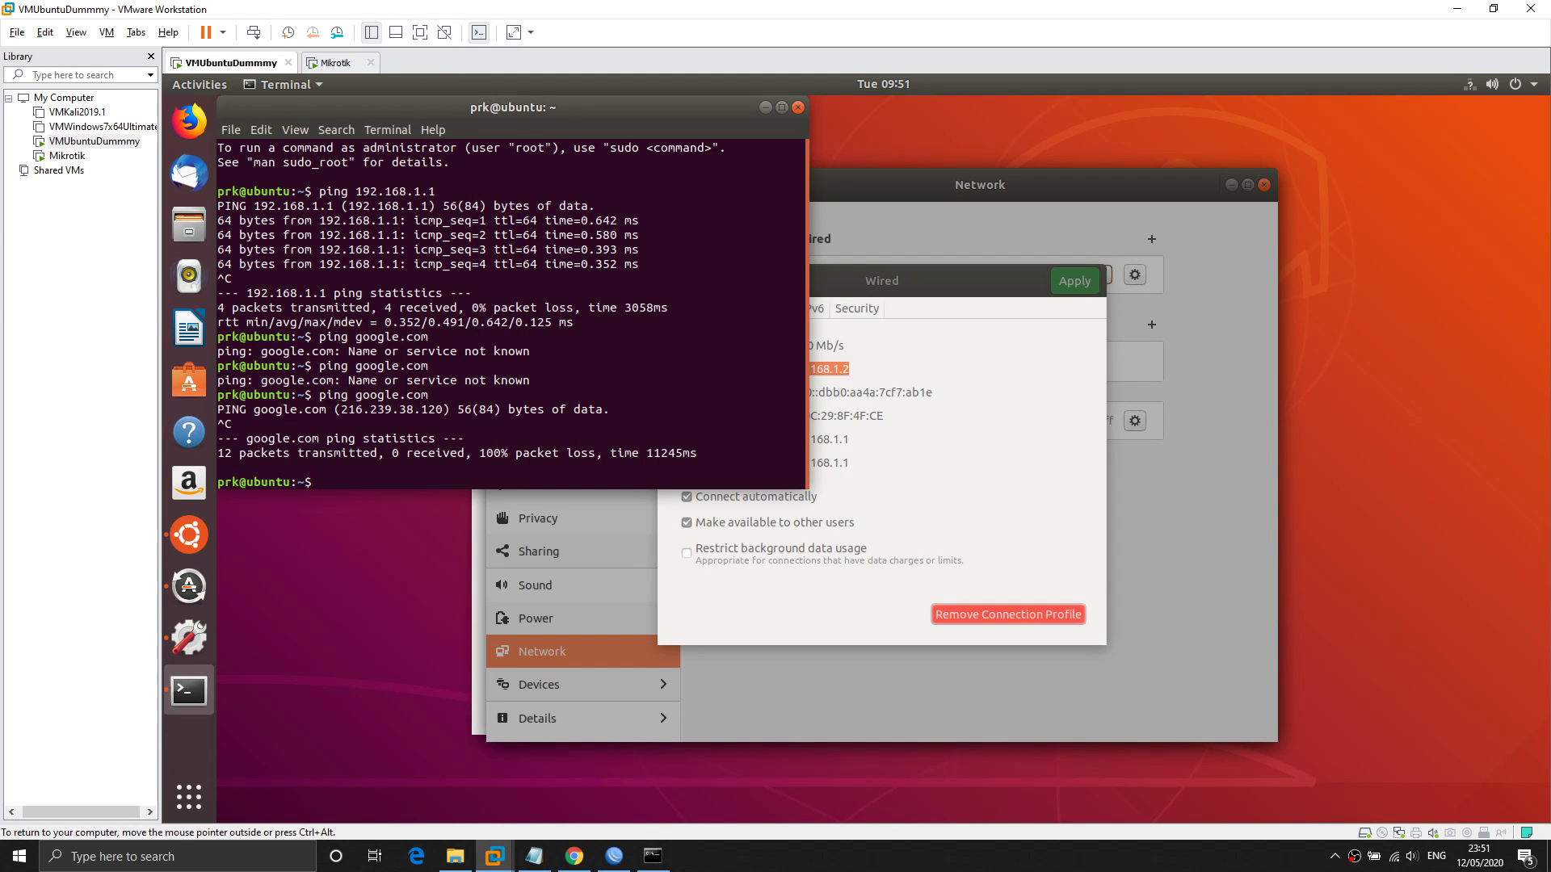
key("Return")
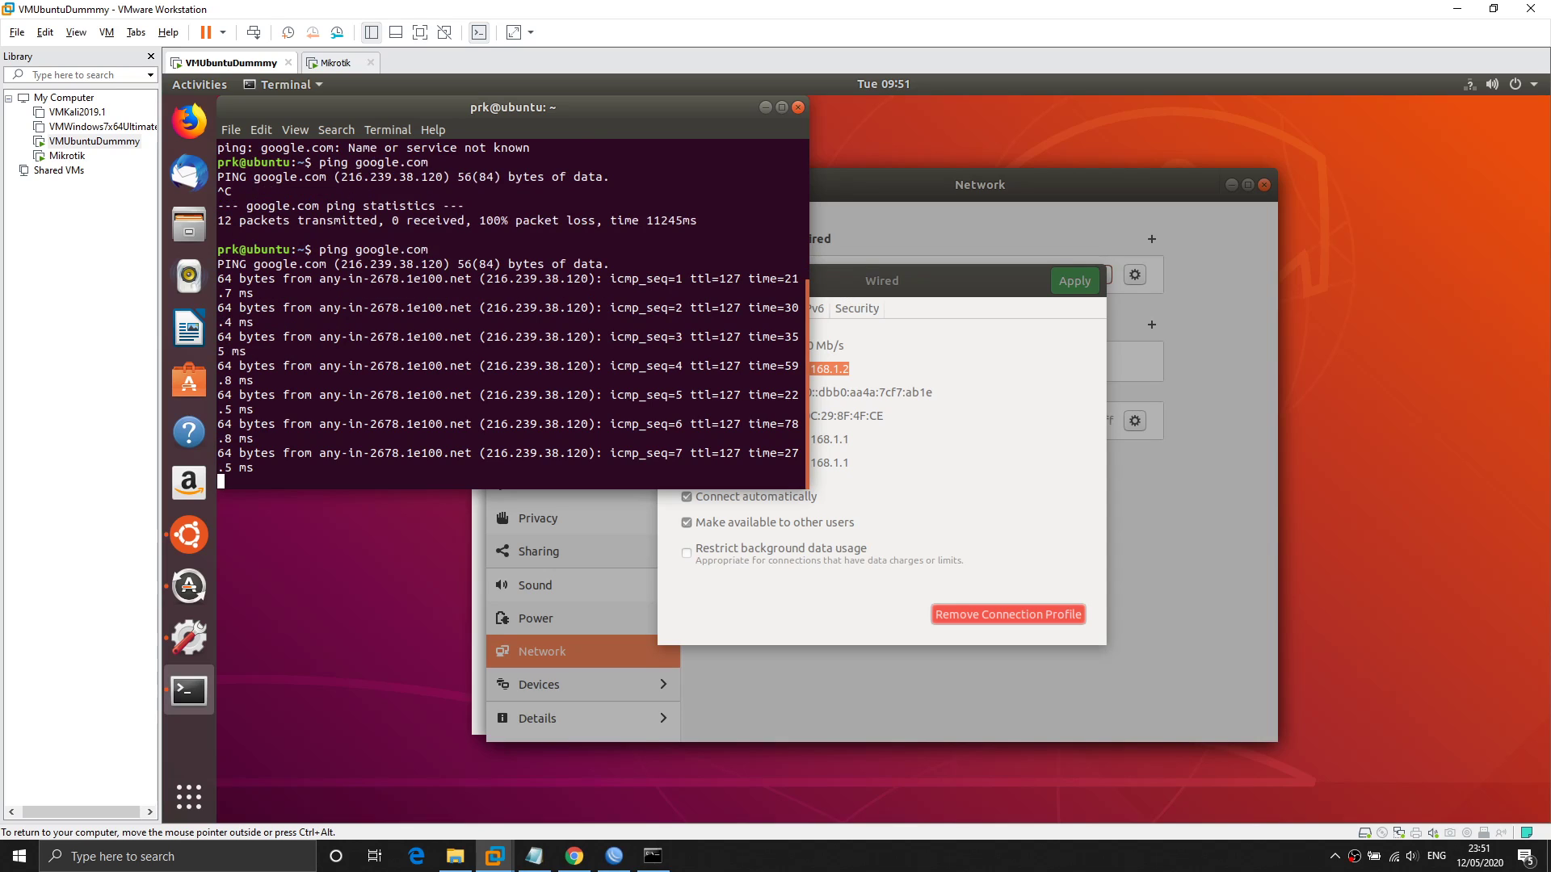
key("ctrl+c")
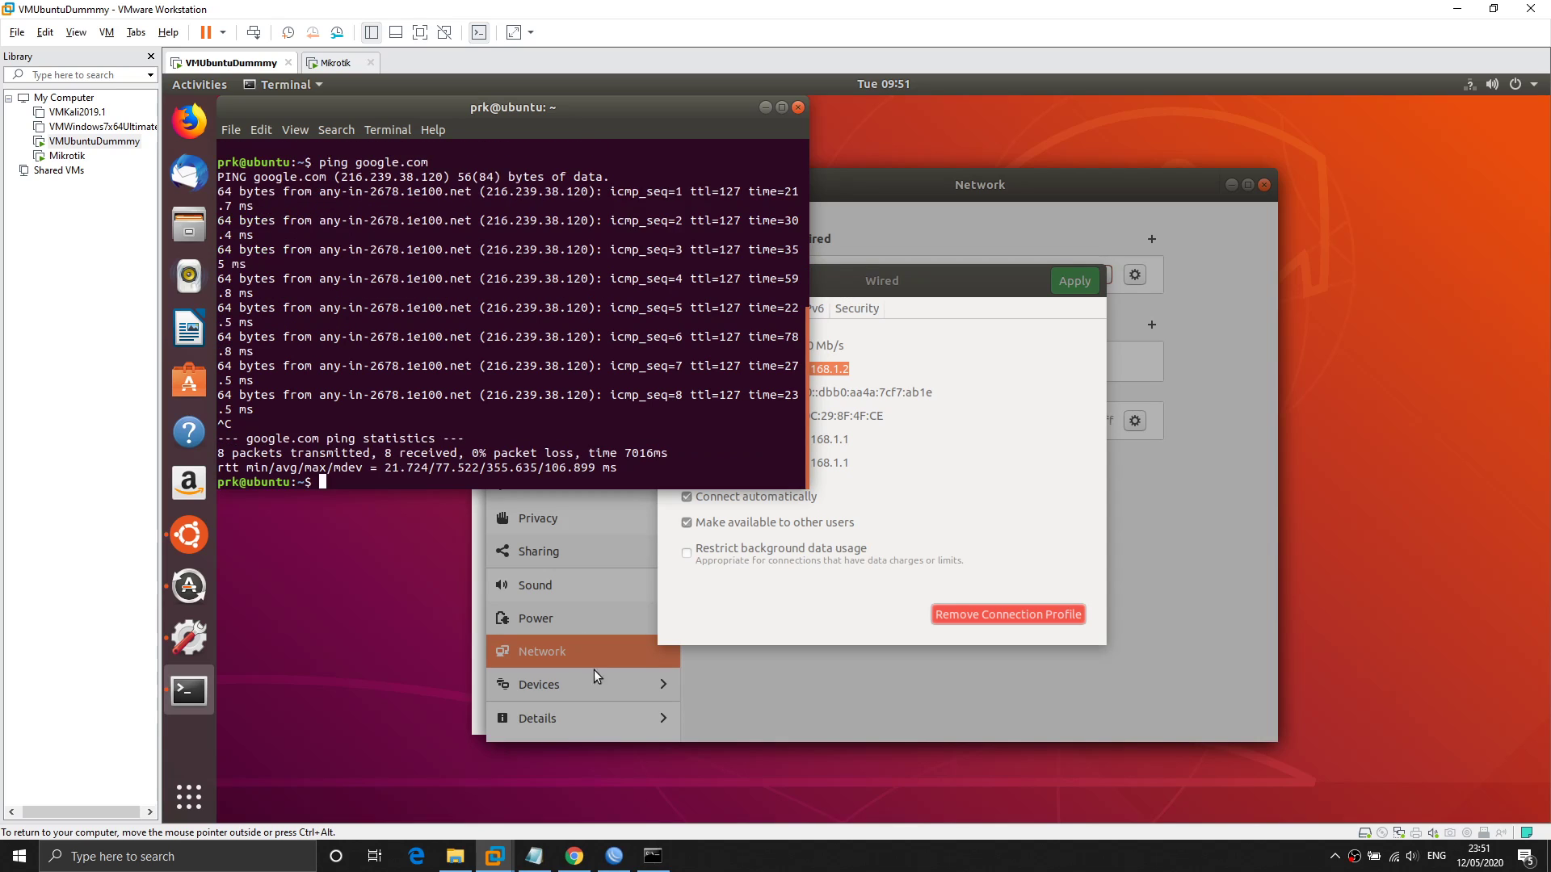
key("super")
Launch Wireshark and start a live capture on VMware Network Adapter VMnet8.
type("wire")
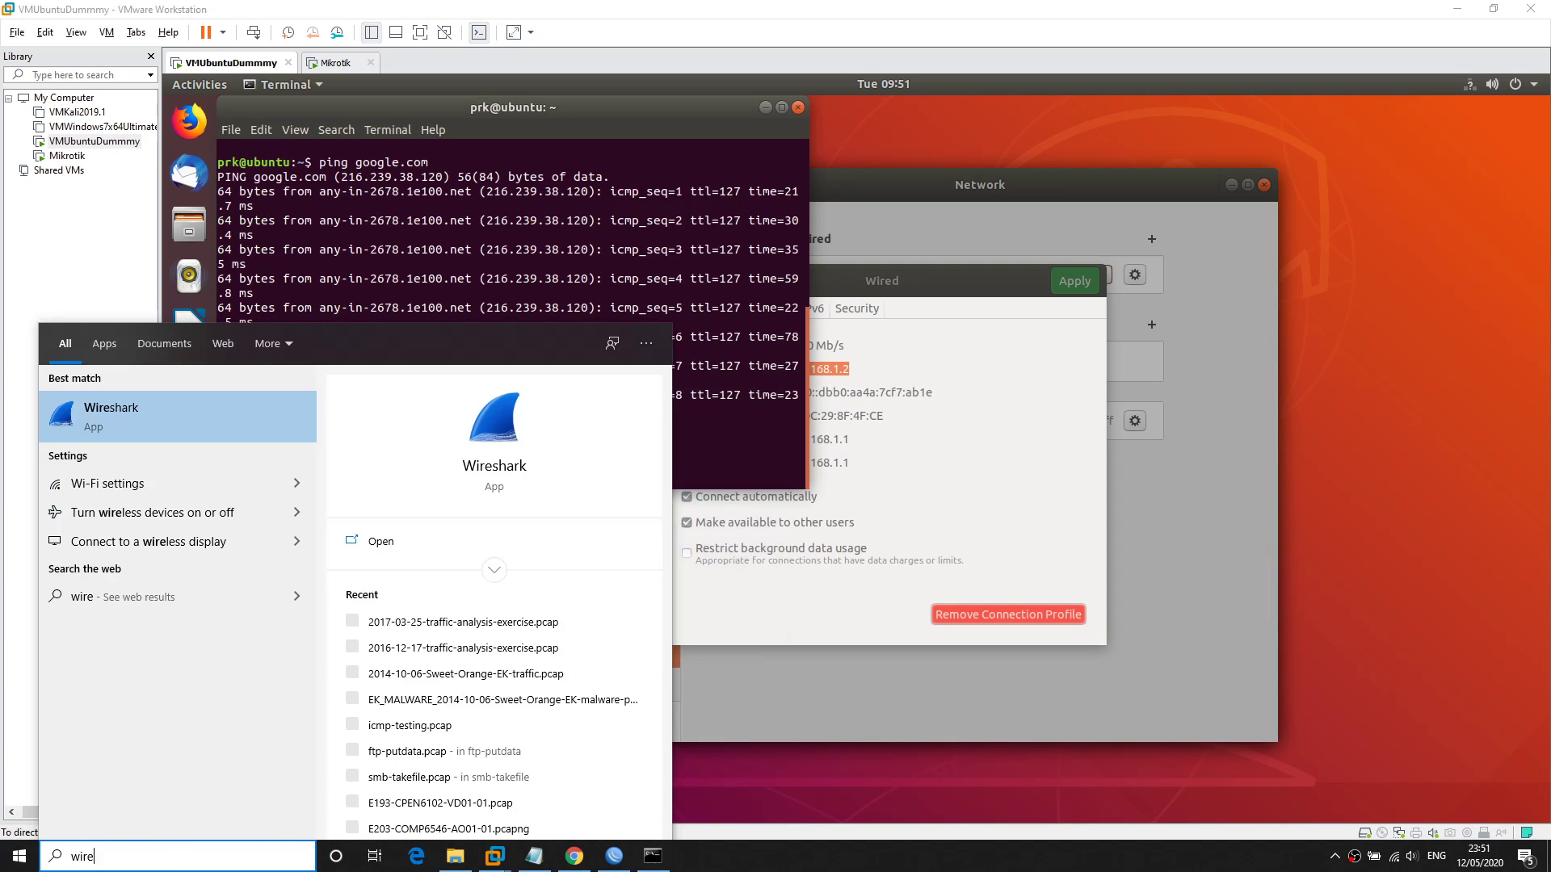
key("Return")
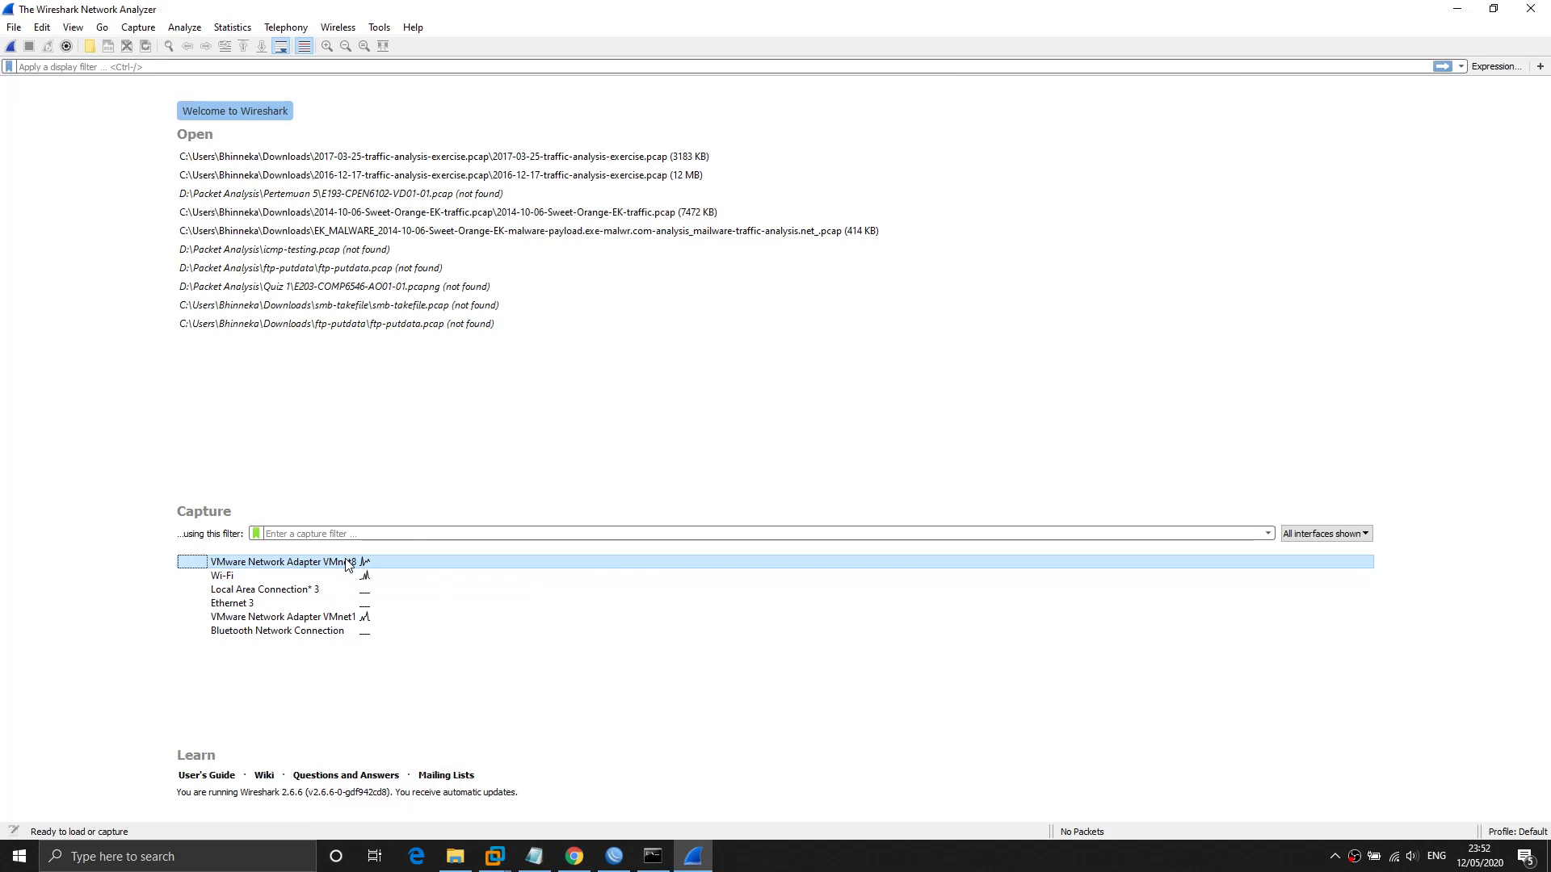
double_click(348, 565)
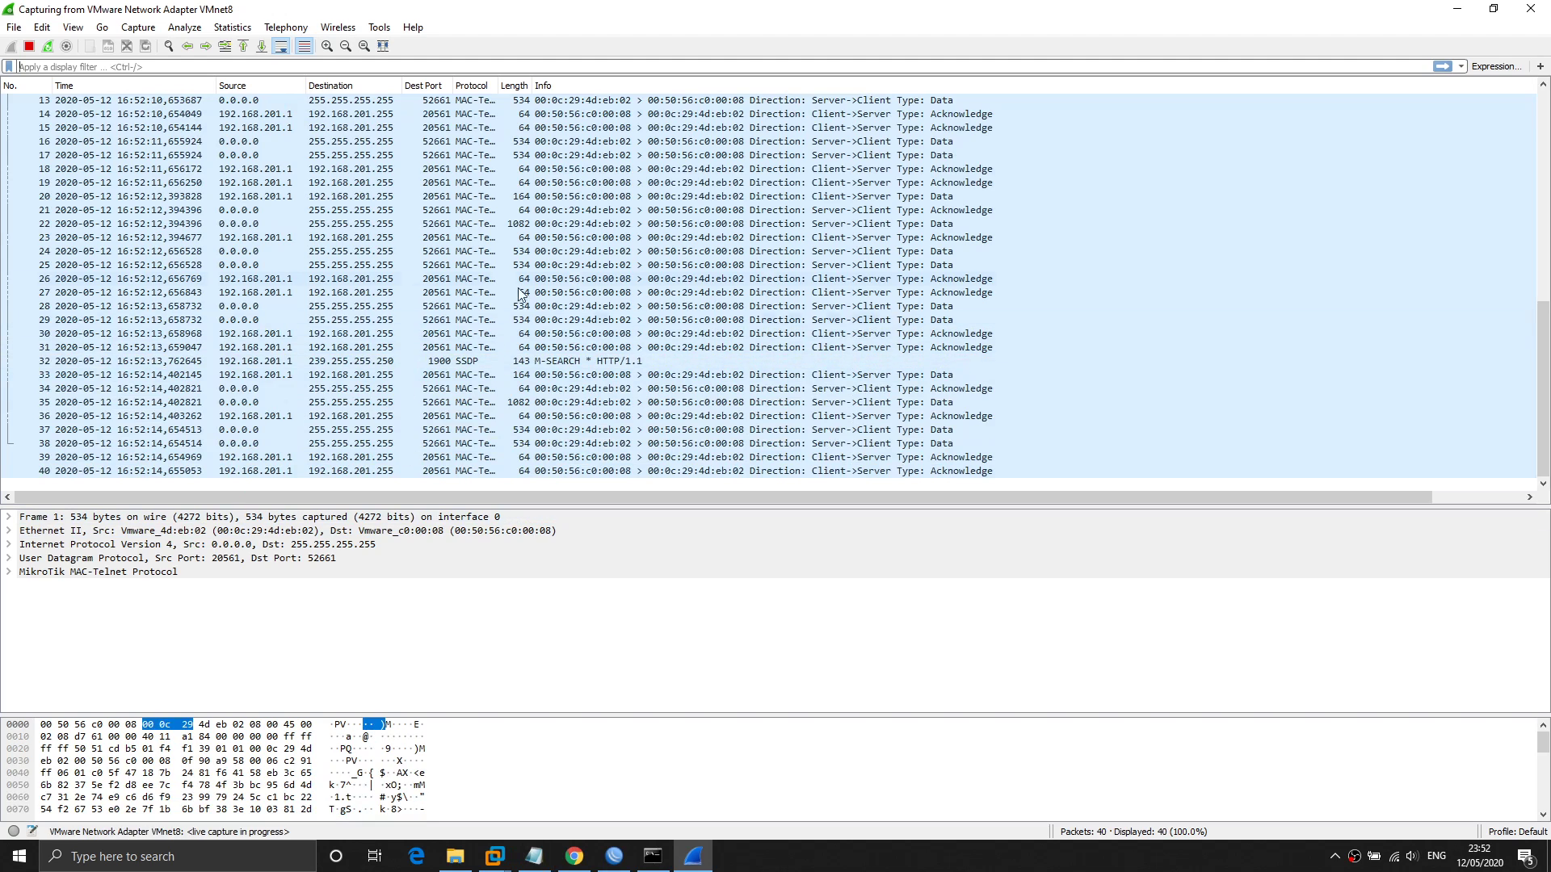
Re-ping google.com from the Ubuntu VM, getting 4 of 4 replies, then return to Wireshark.
mouse_move(494, 856)
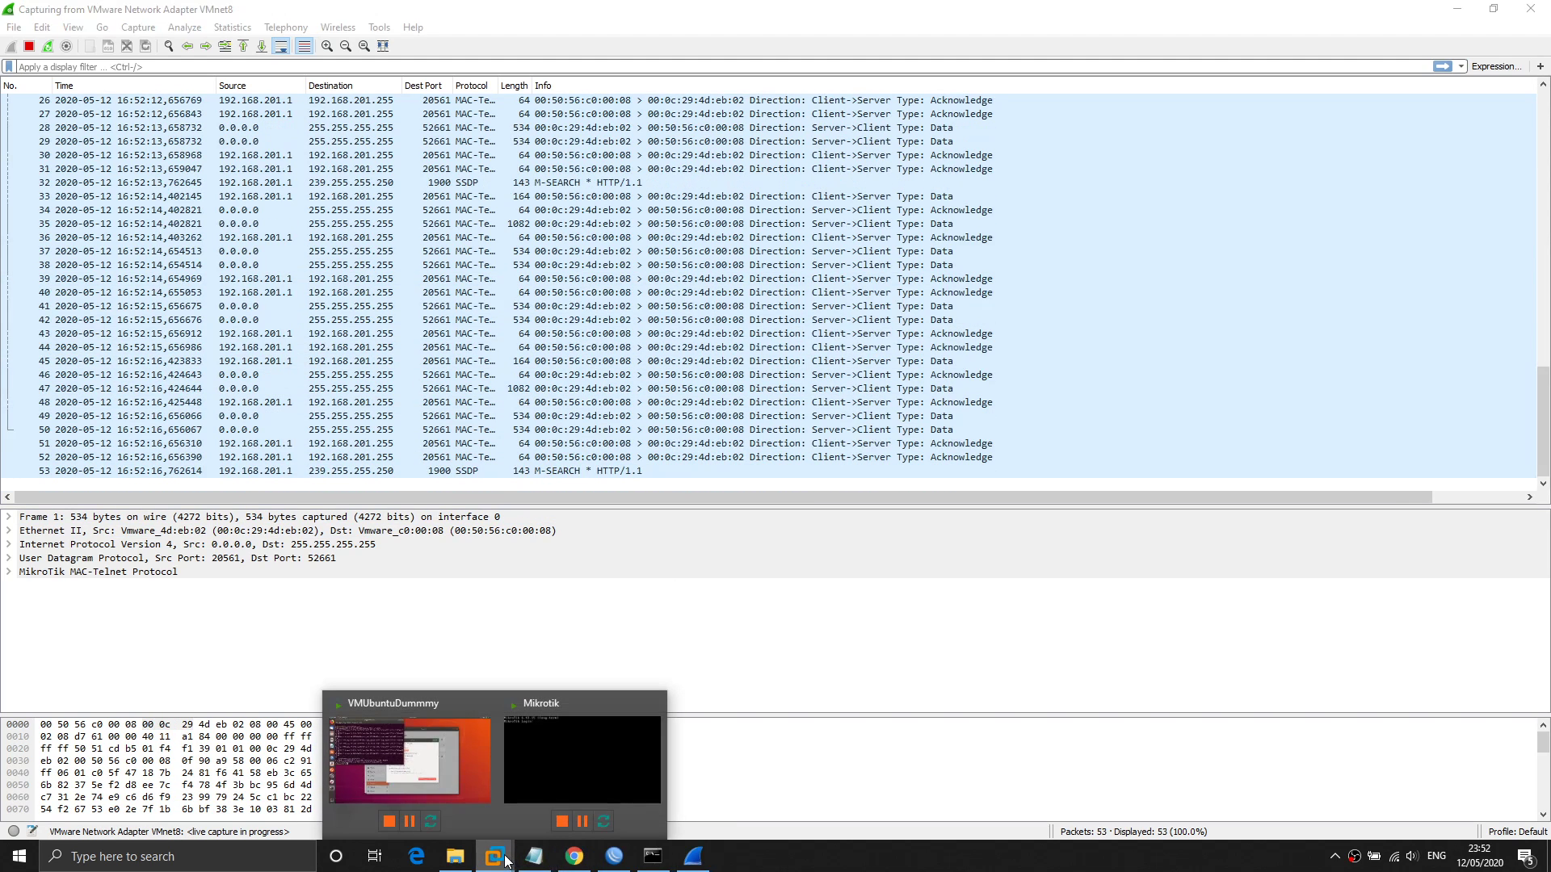
left_click(452, 773)
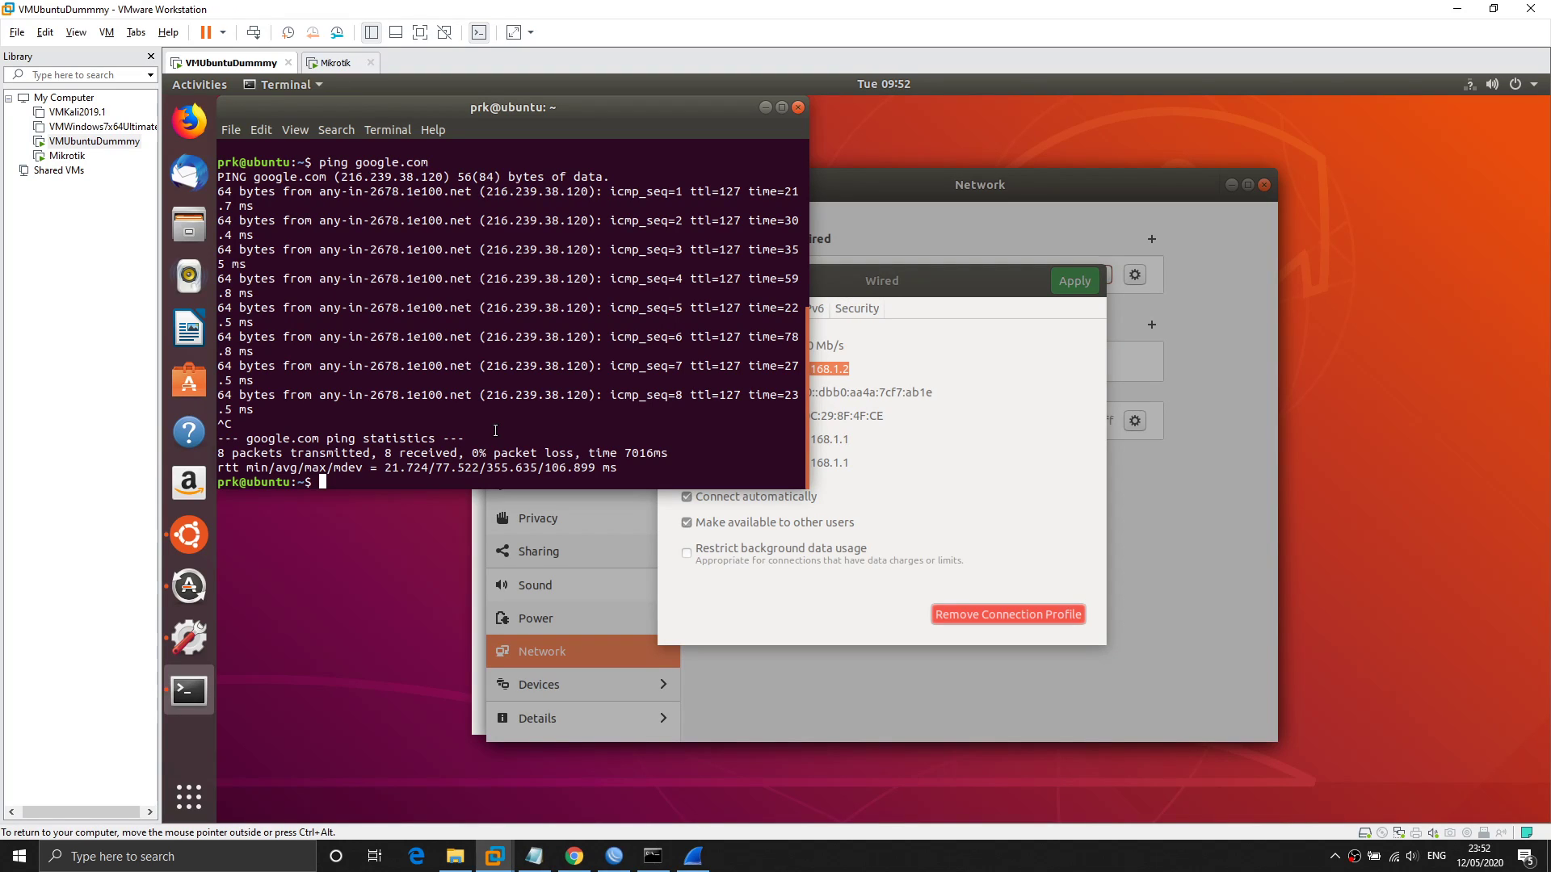
key("Up")
key("Return")
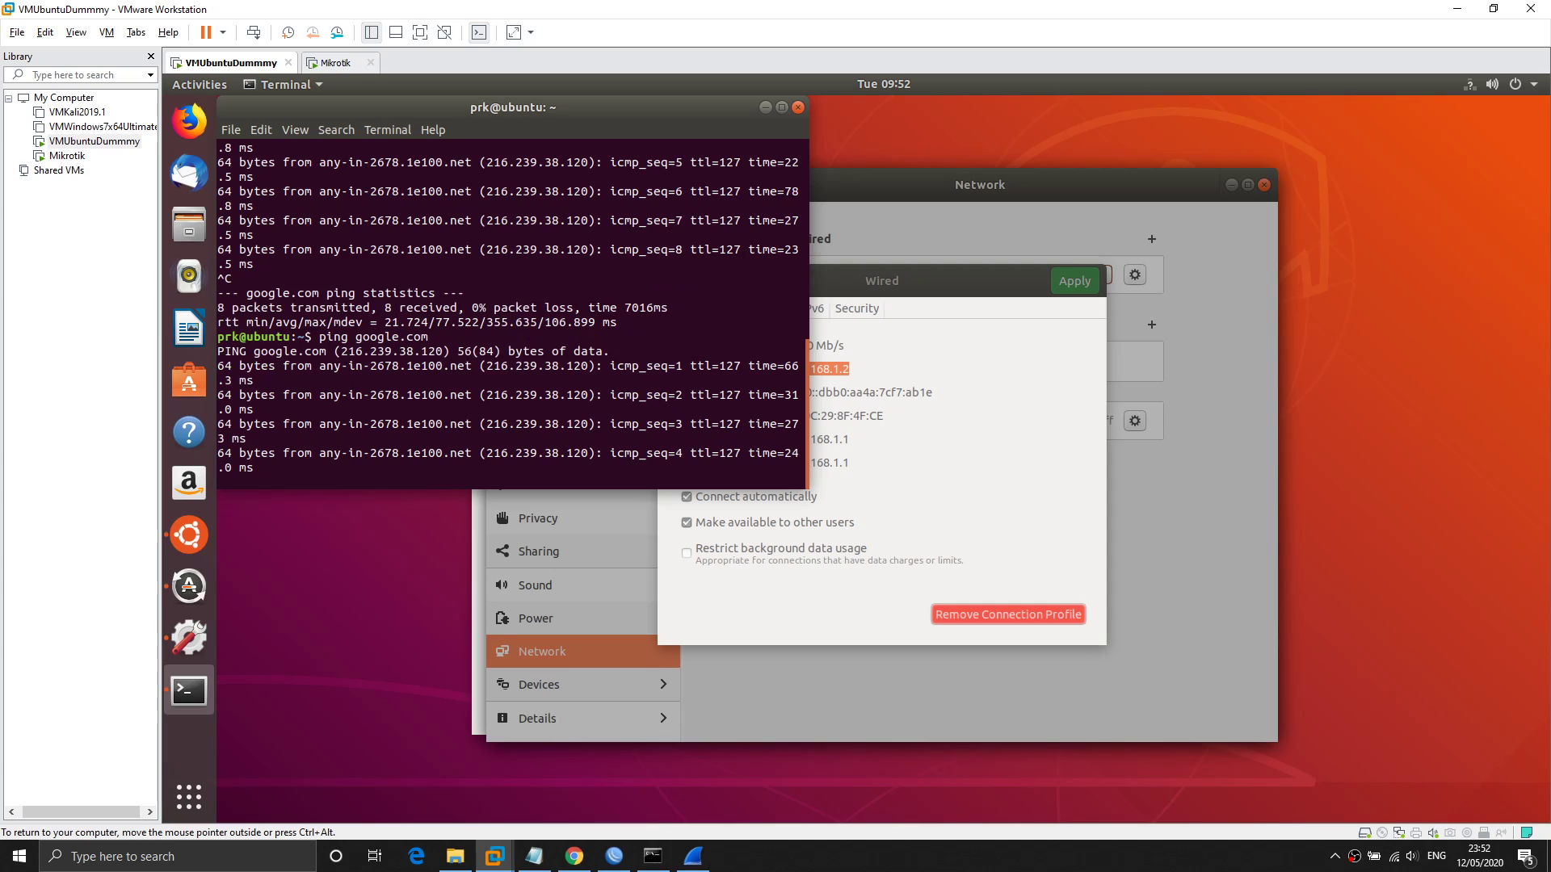
key("ctrl+c")
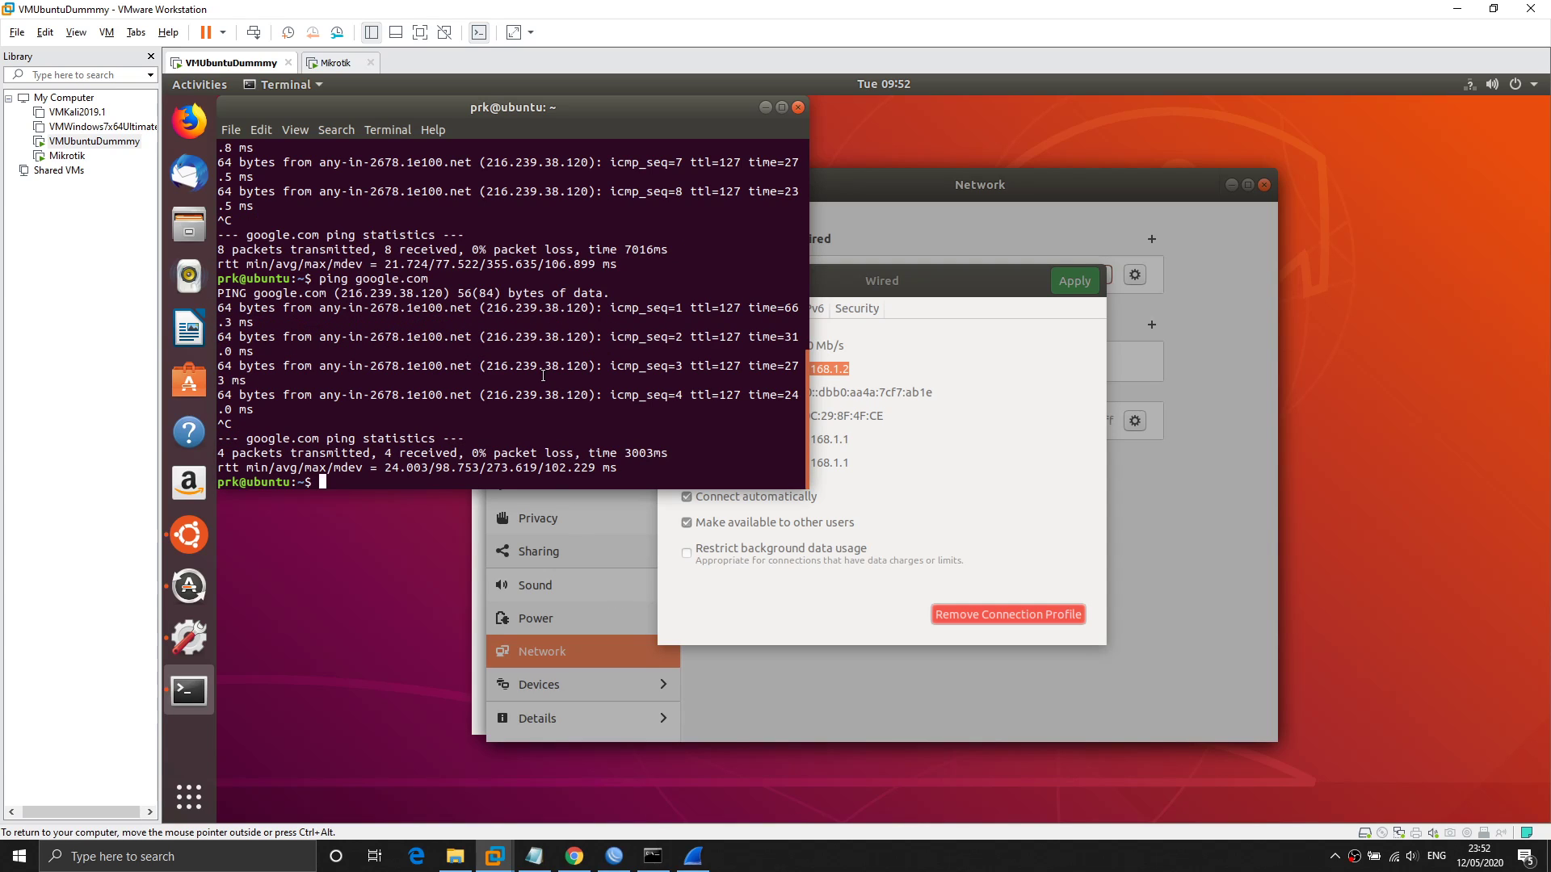
left_click(693, 856)
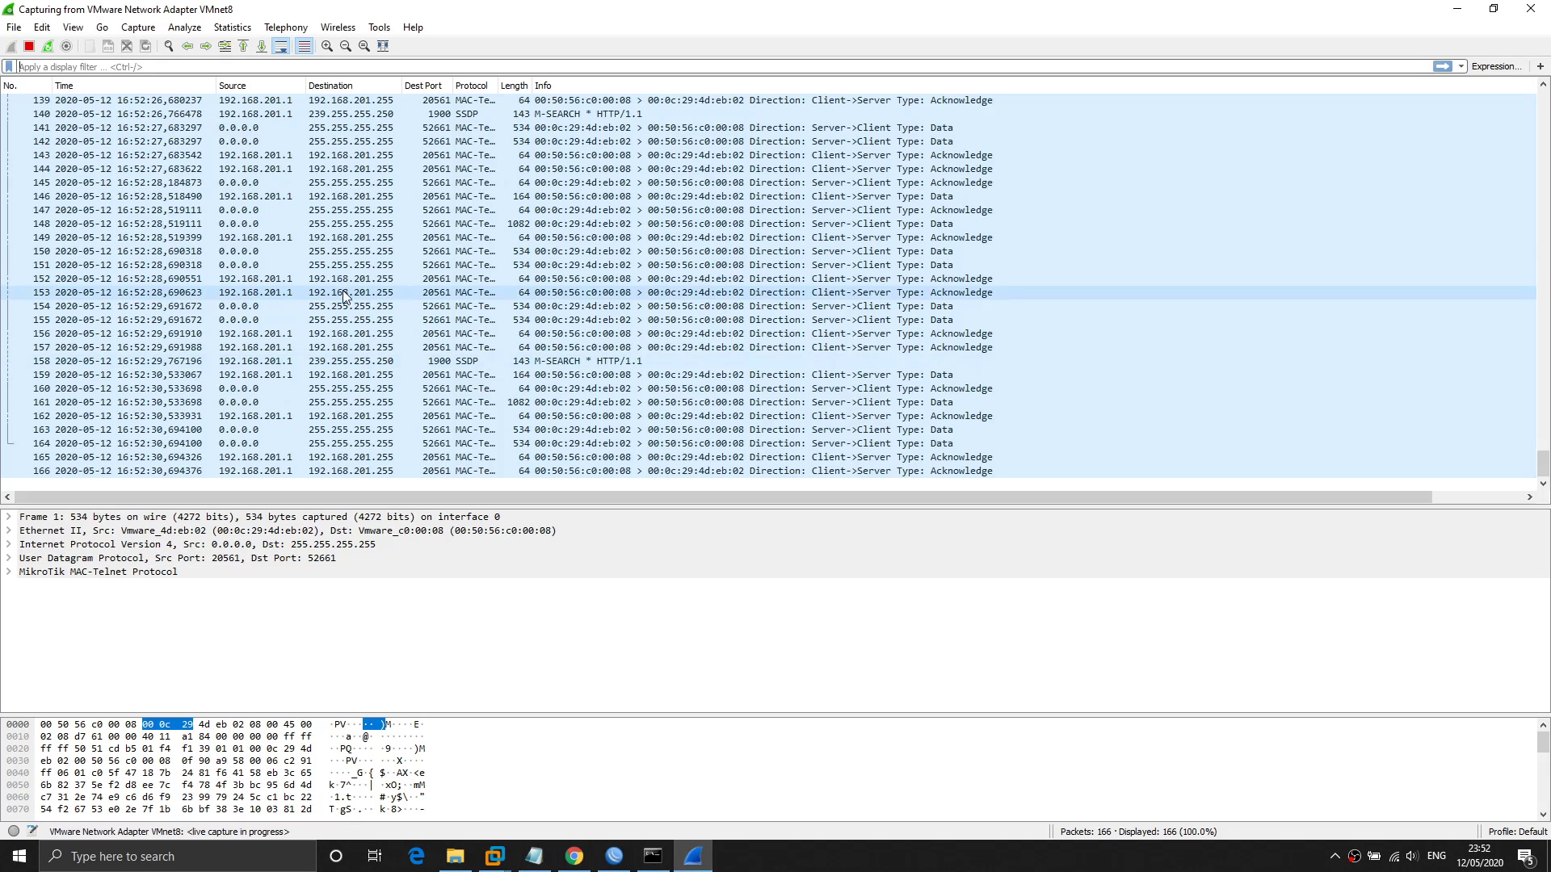
Stop the capture and apply the display filter ip.src == 192.168.1.2, which matches nothing.
left_click(29, 48)
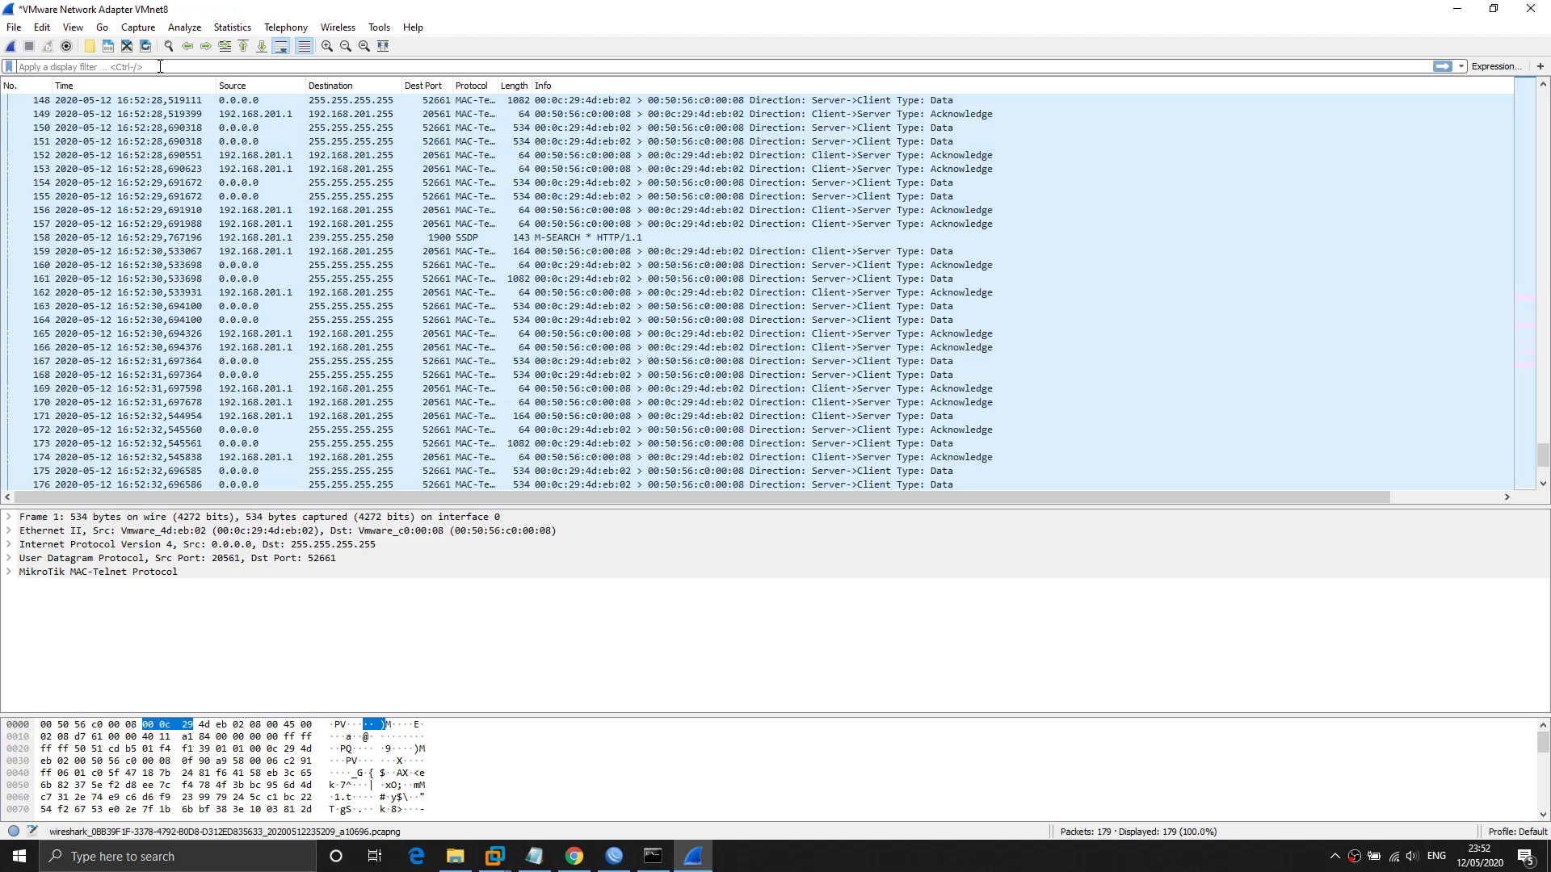
type("192.168")
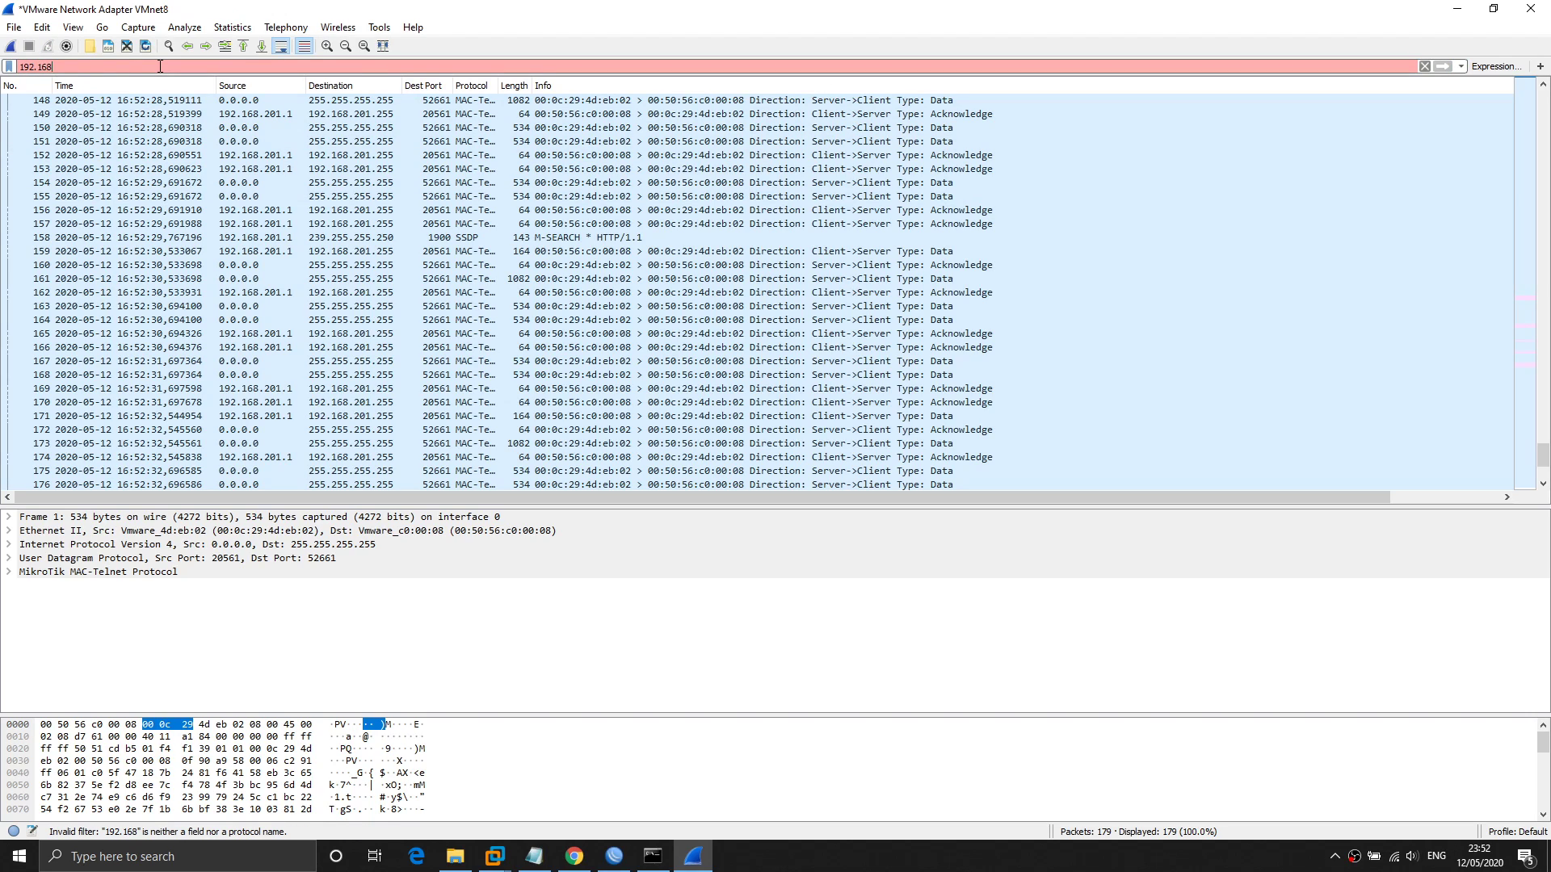
key("BackSpace")
key("BackSpace")
key("BackSpace")
key("BackSpace")
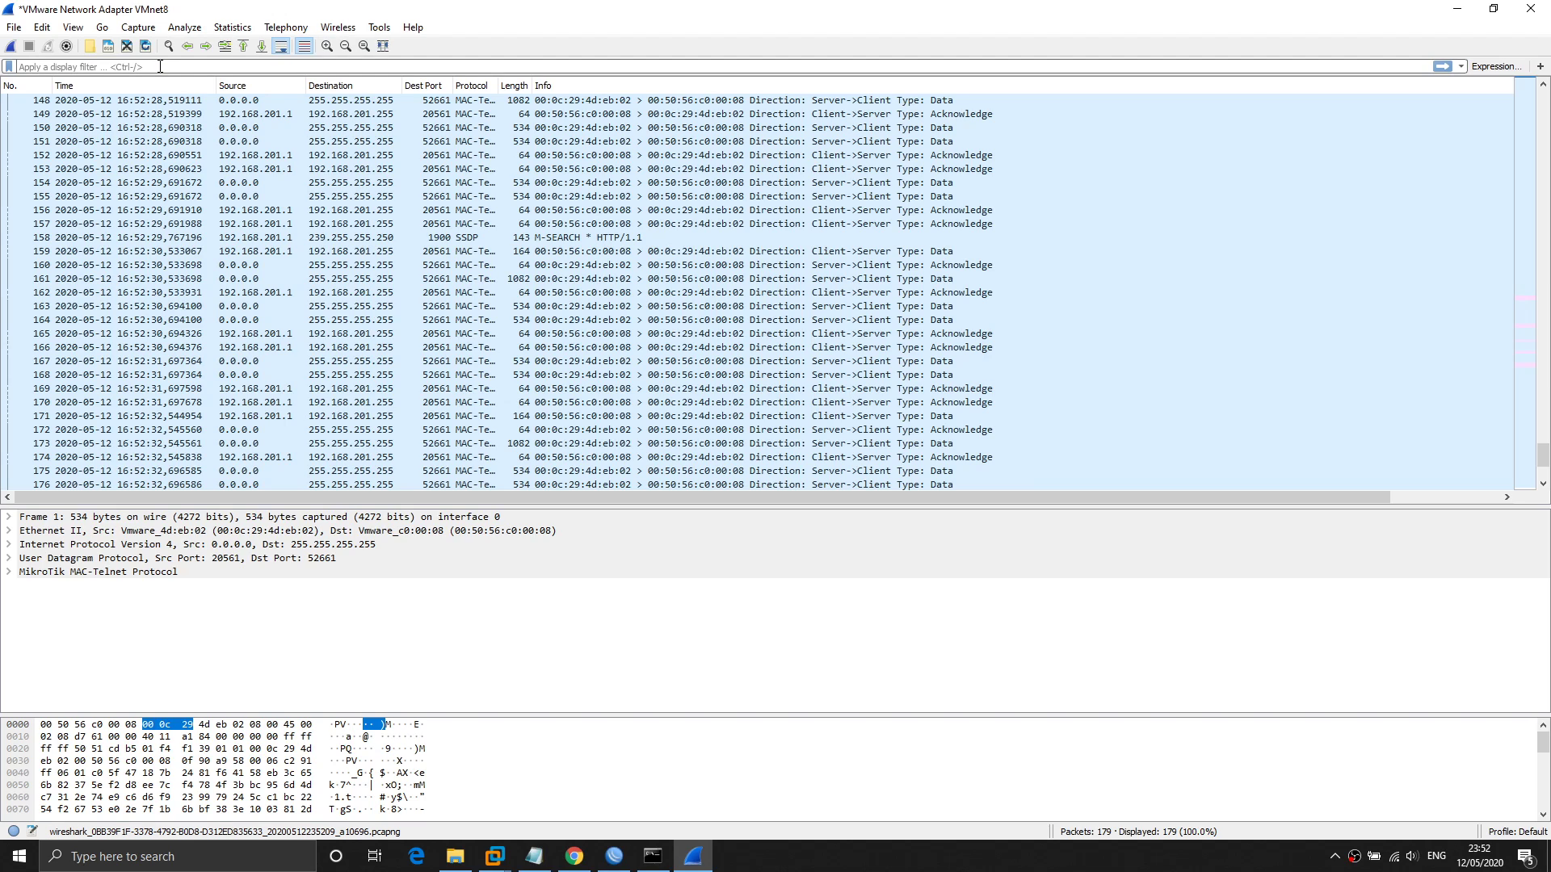
left_click(160, 67)
type("ip.")
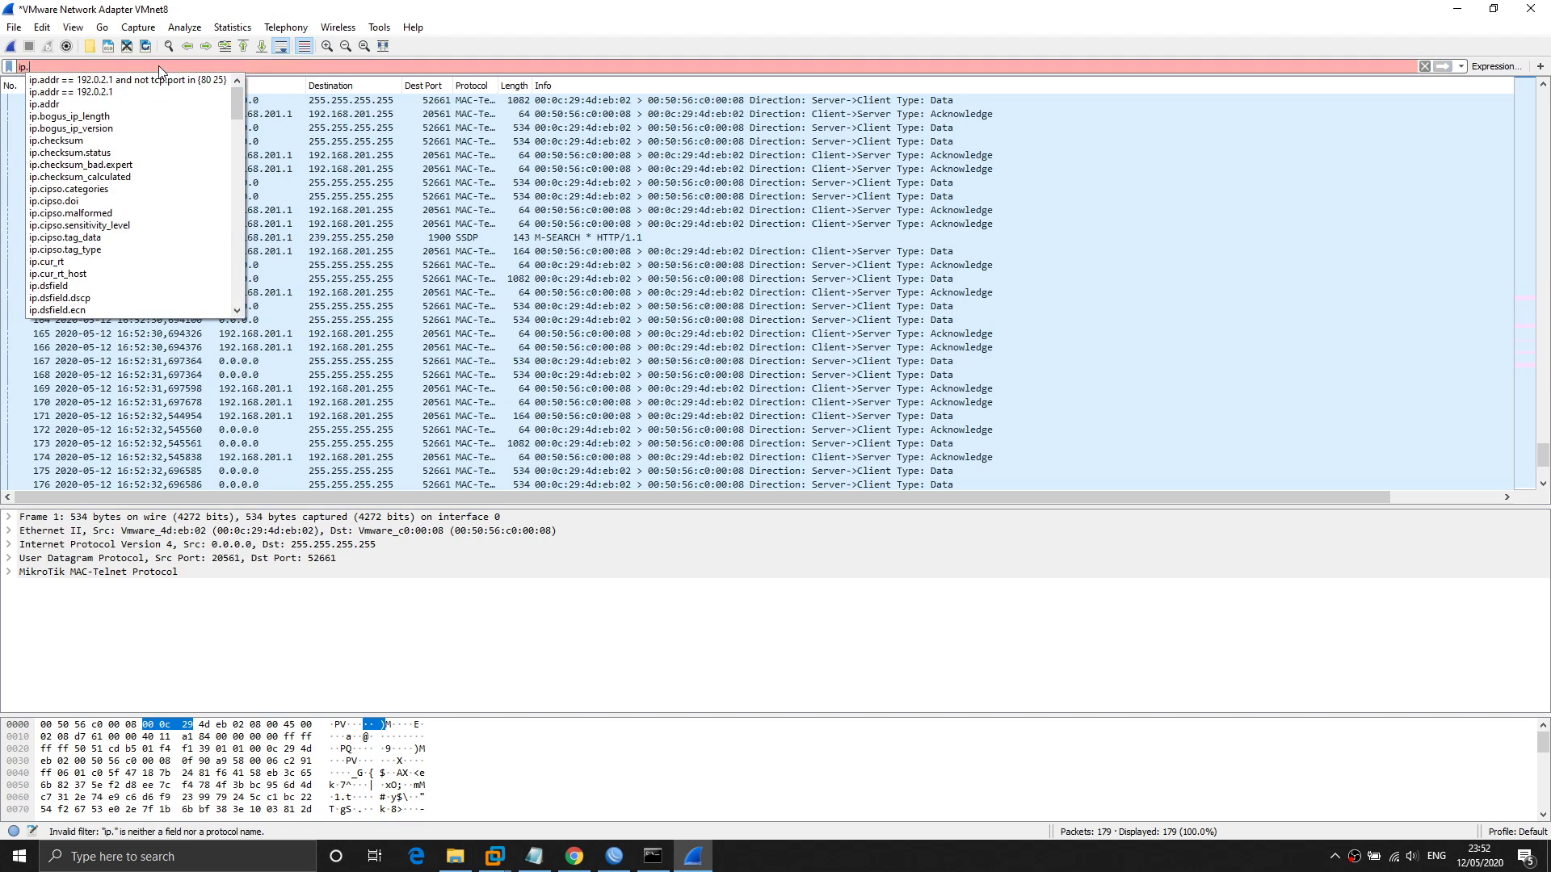
type("src == 192.168.")
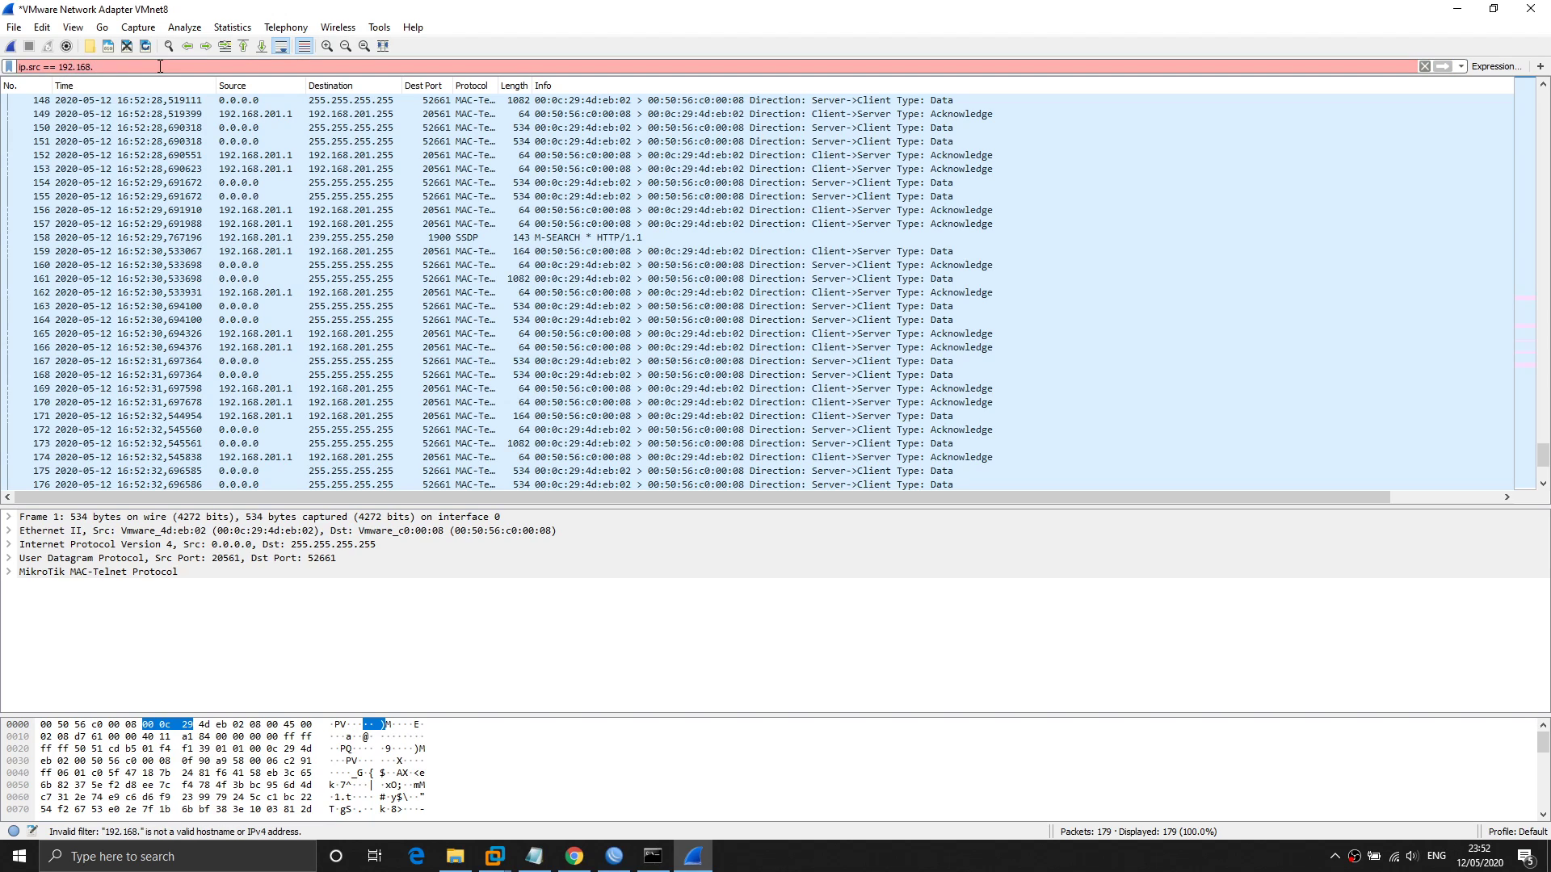
type("1.2")
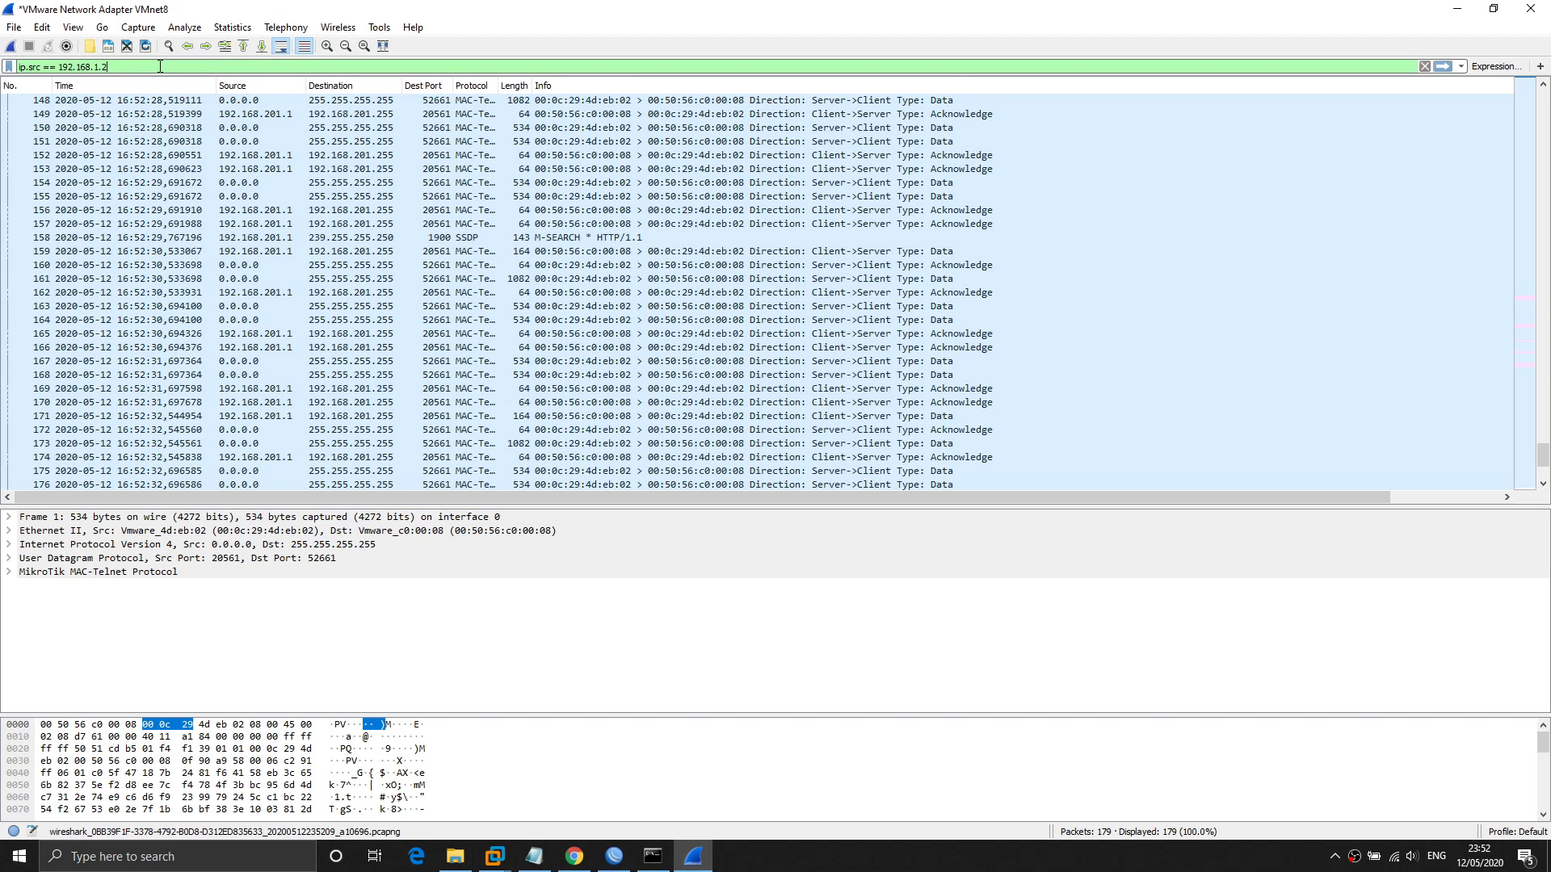
key("Return")
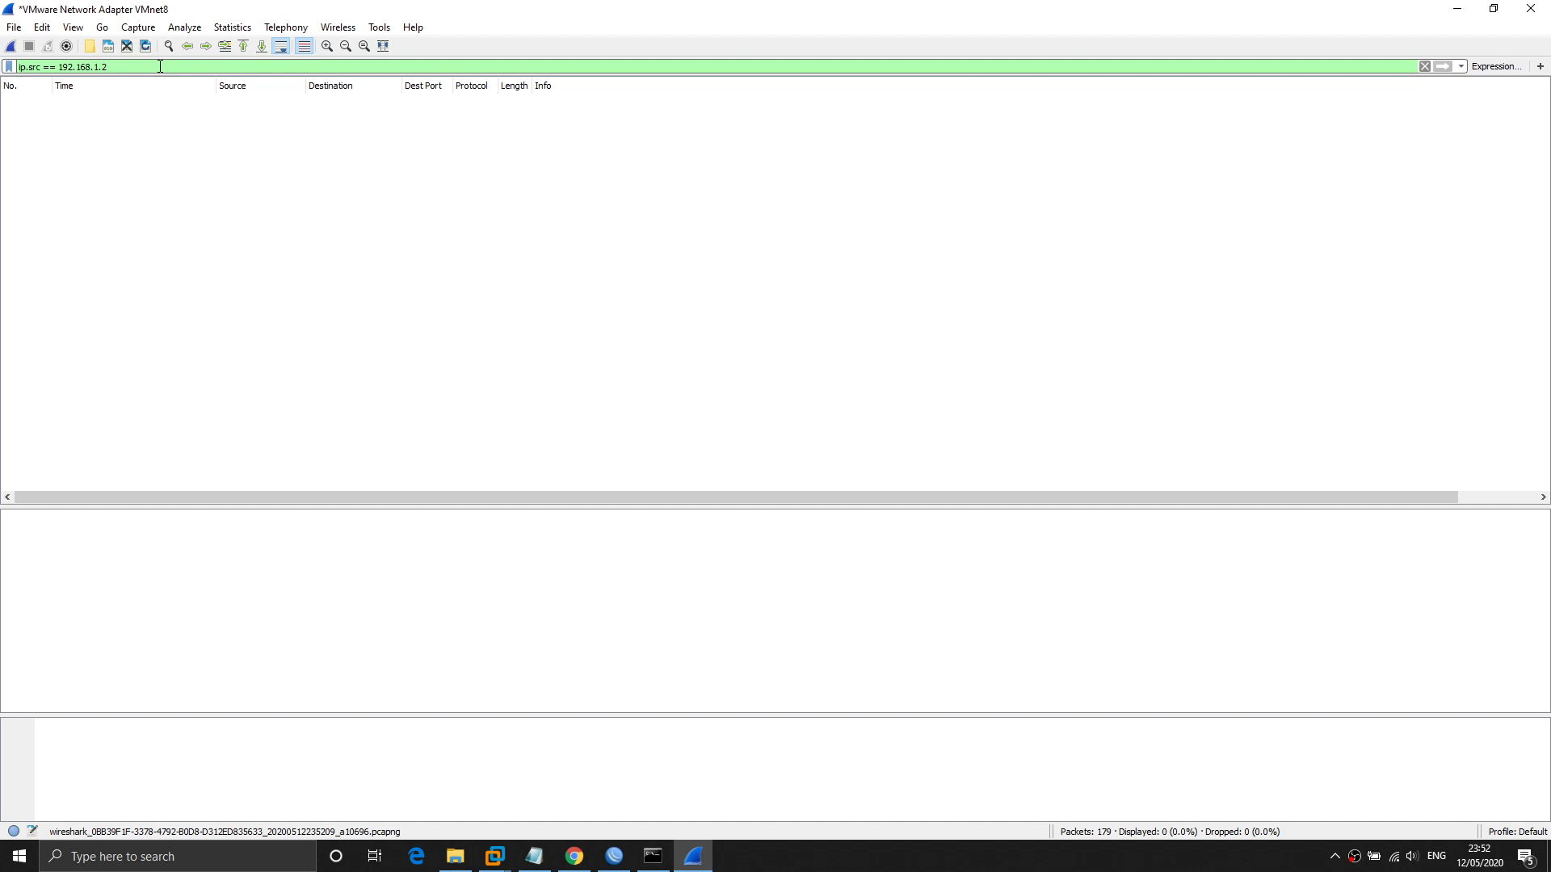
Clear the display filter and scroll through all 179 captured packets.
key("ctrl+a")
key("BackSpace")
key("Return")
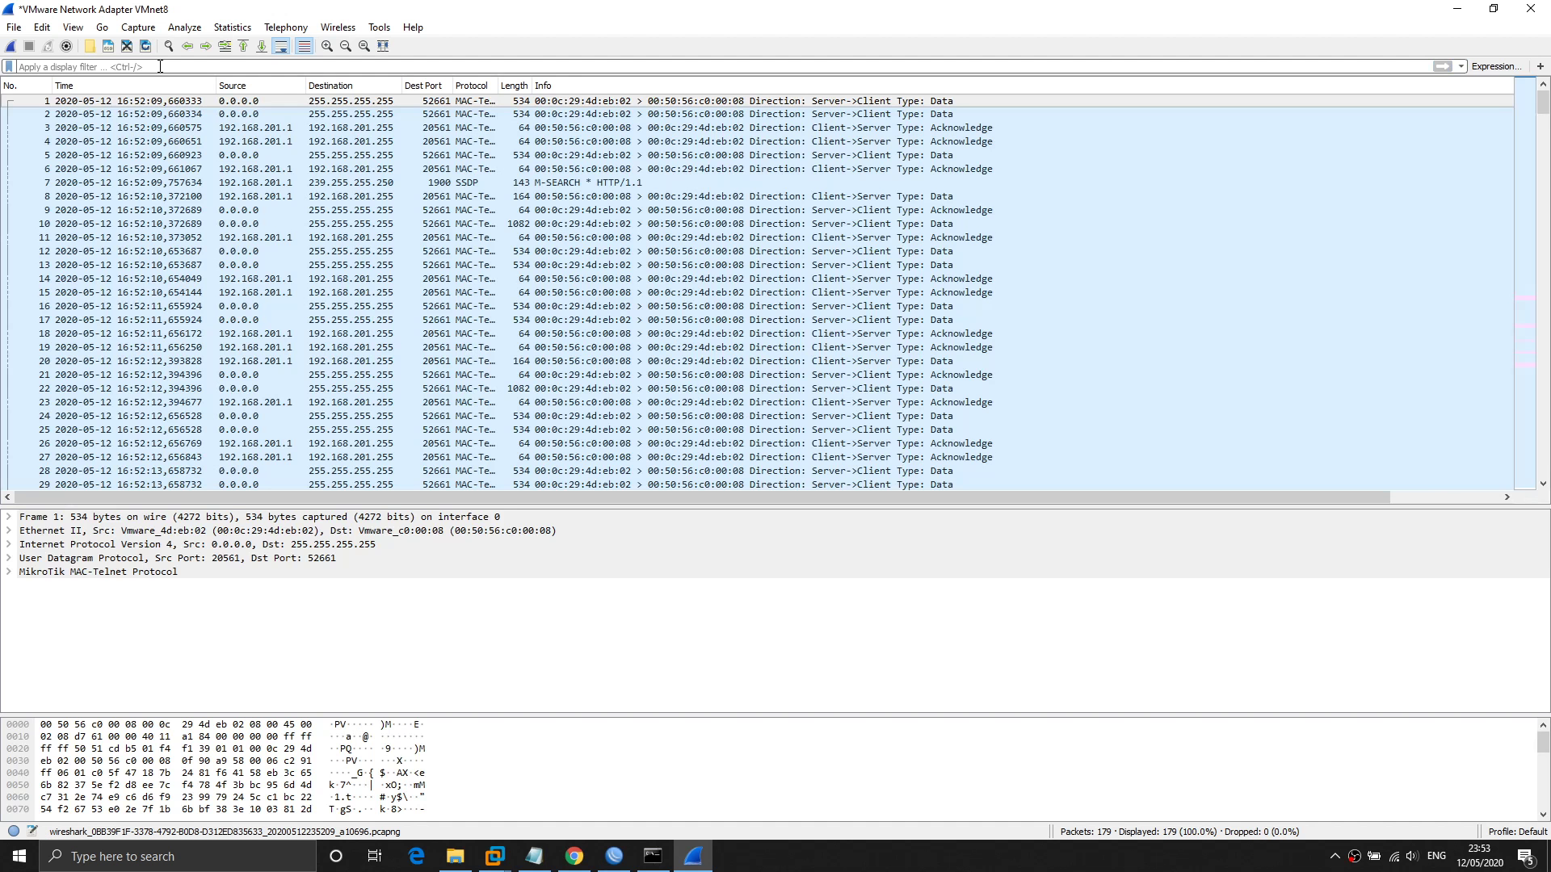
scroll(609, 260, "down", 15)
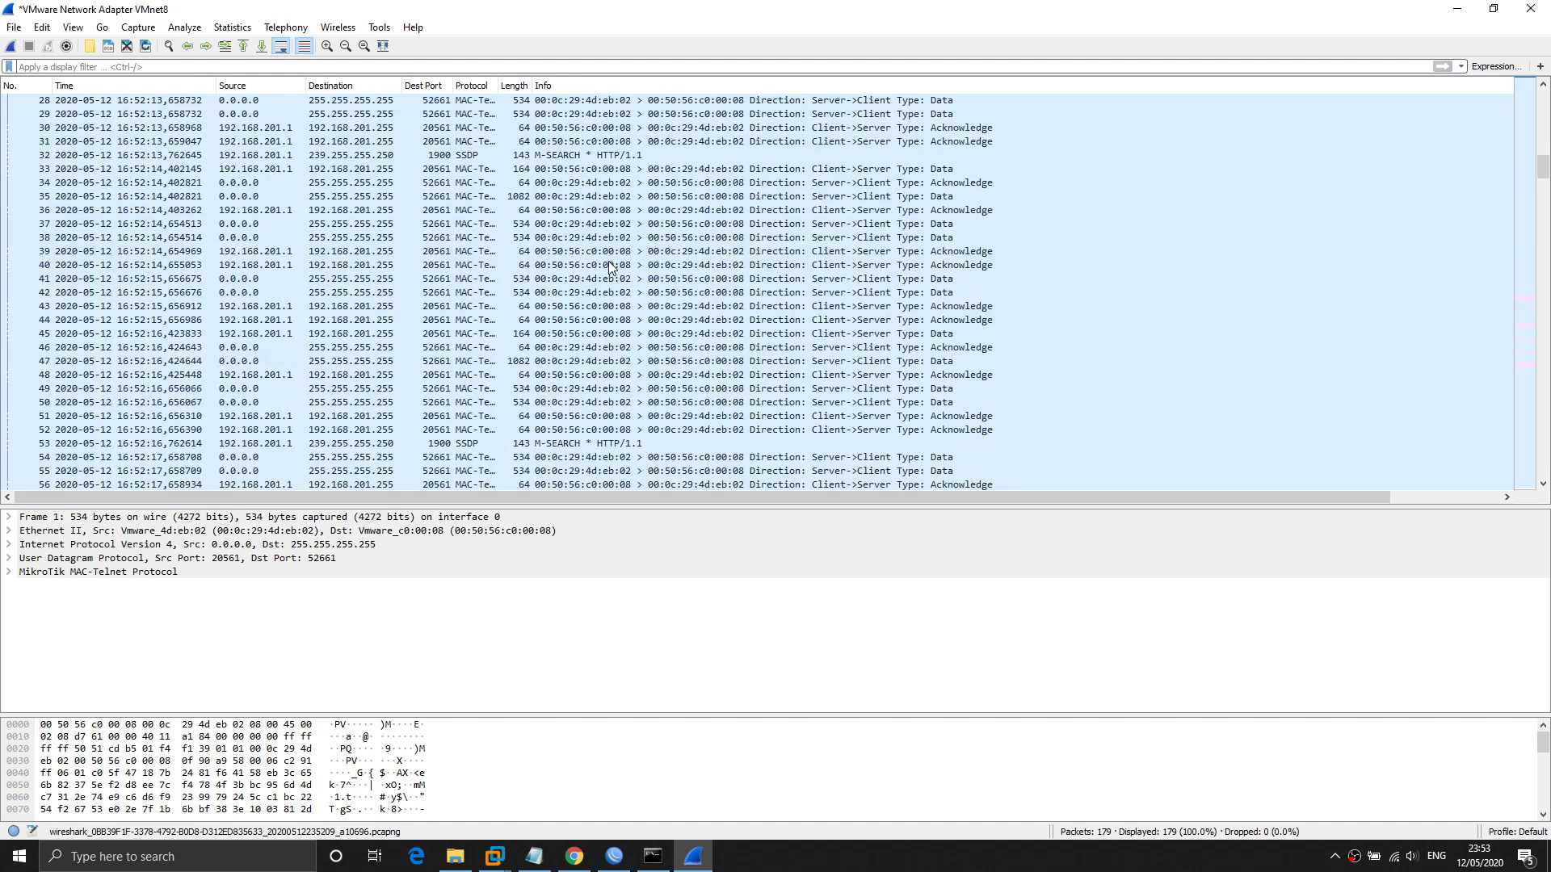
scroll(609, 260, "down", 10)
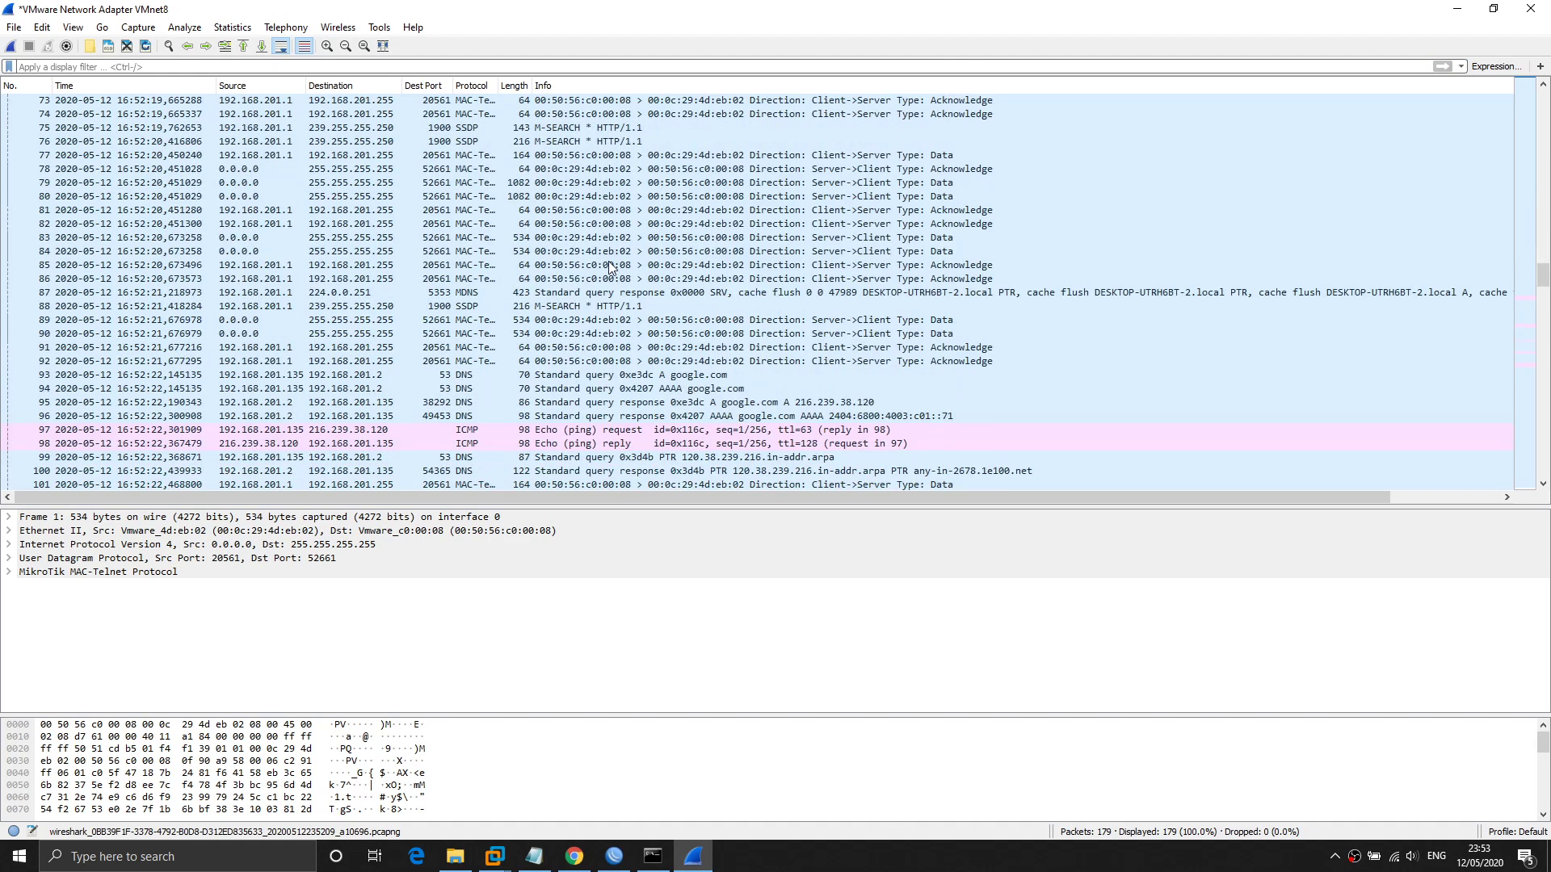
scroll(608, 260, "down", 4)
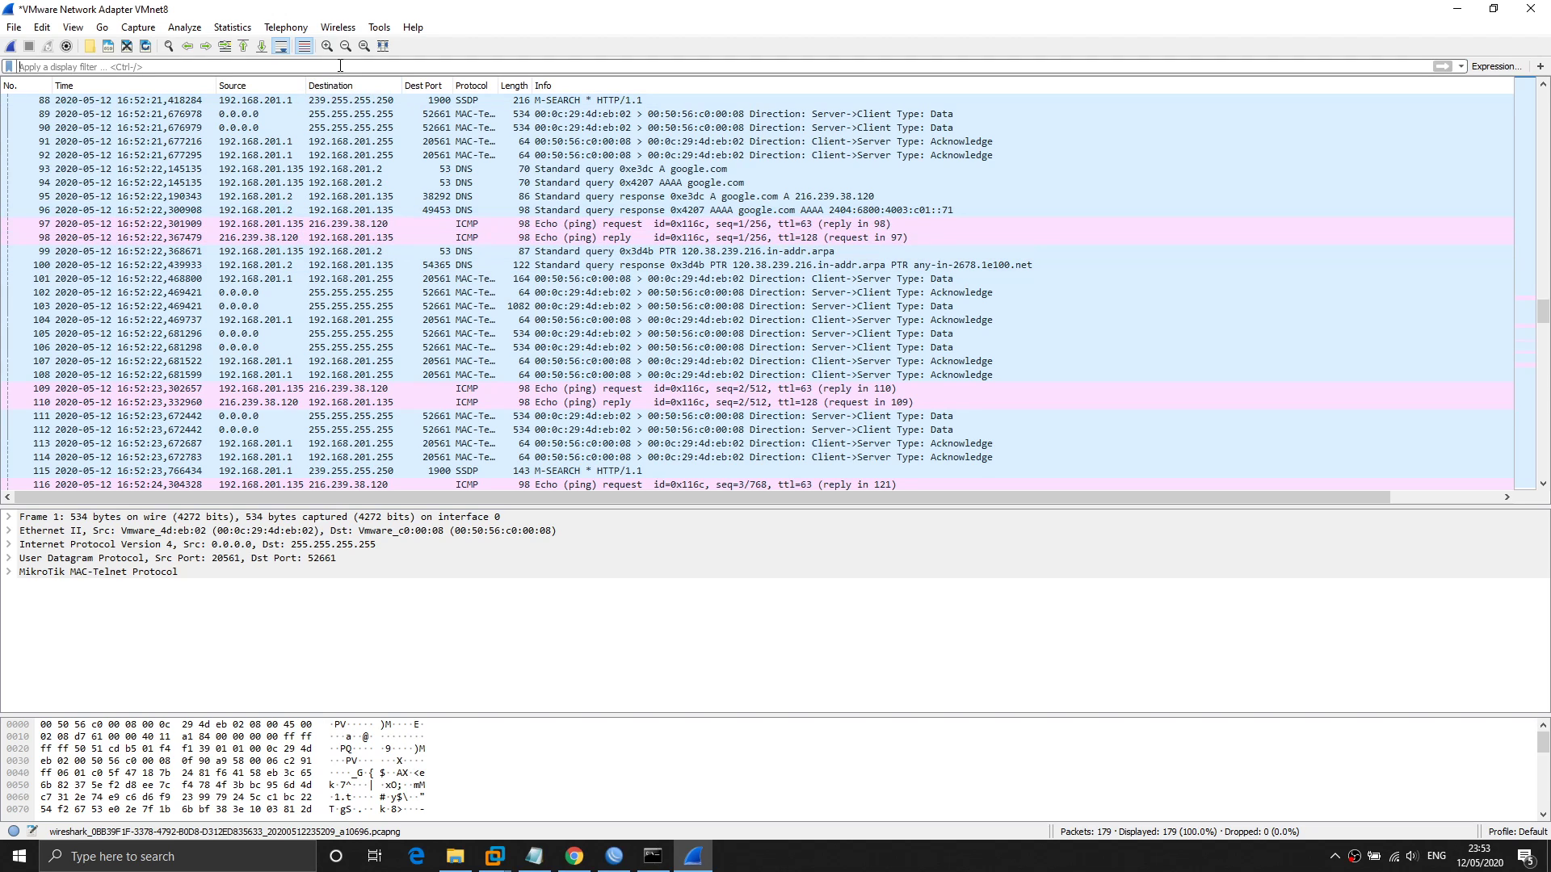
Filter the capture with icmp to show the 8 echo packets, then switch to Notepad.
type("icmp")
key("Return")
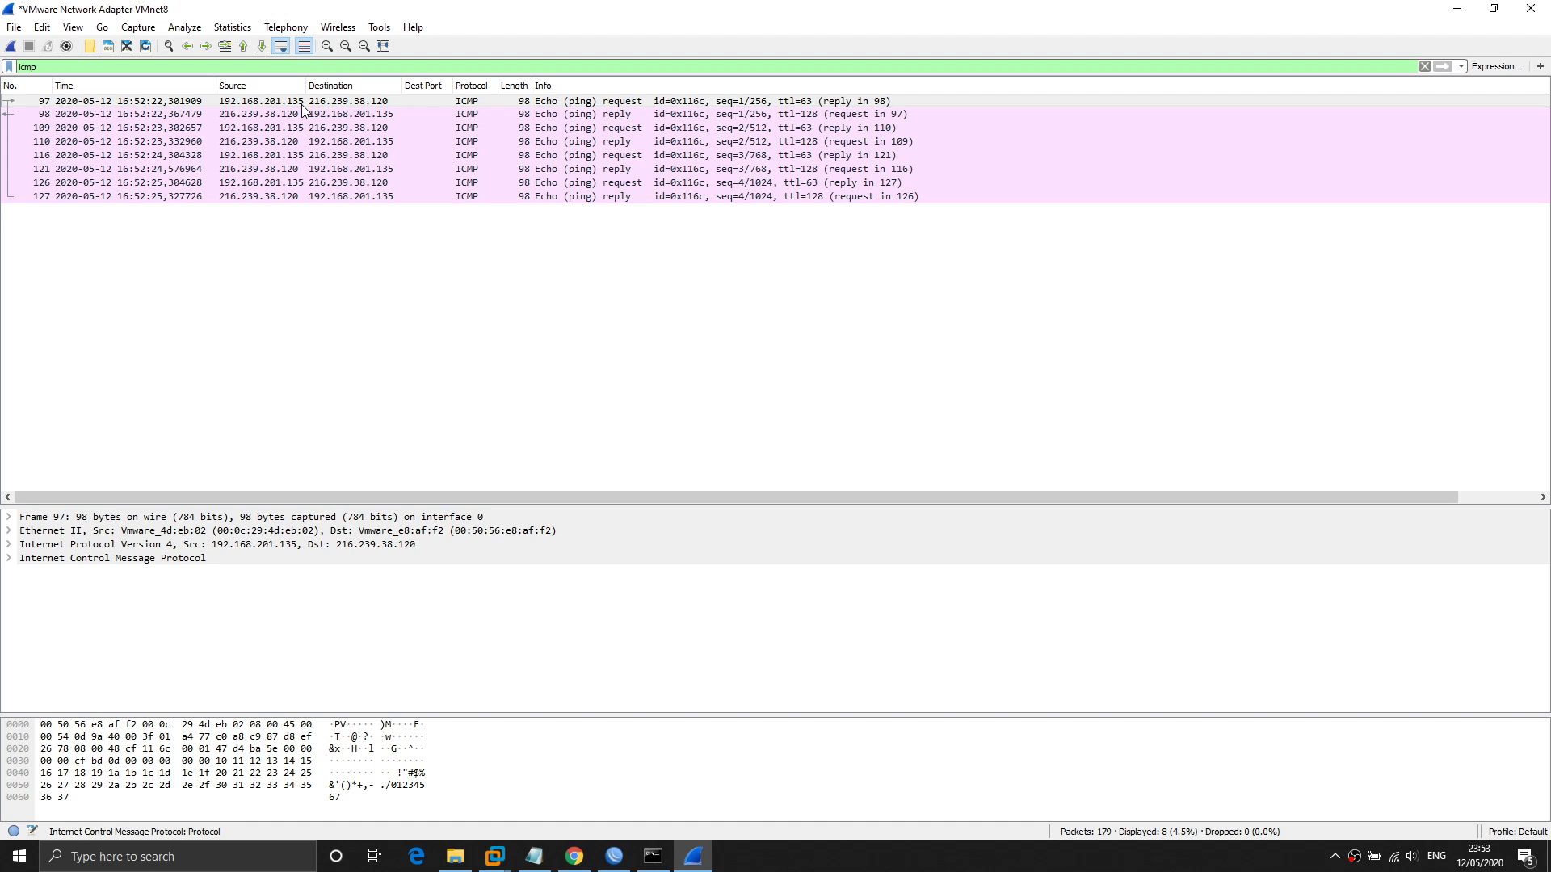
key("alt+Tab")
key("alt+Tab")
key("alt+Tab")
key("alt+Tab")
key("alt+Tab")
key("alt+Tab")
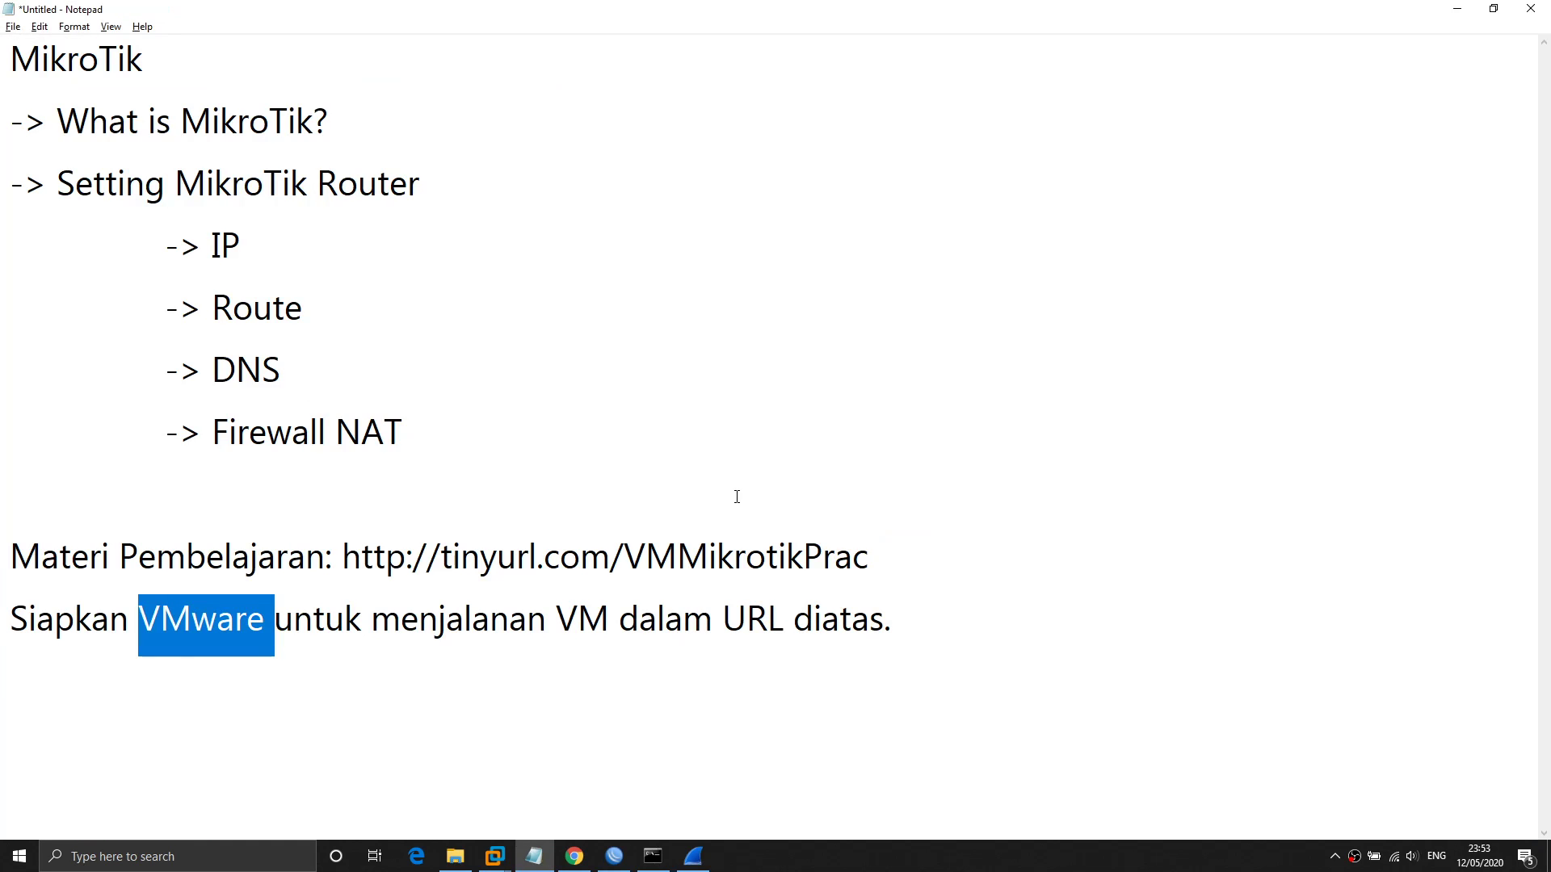